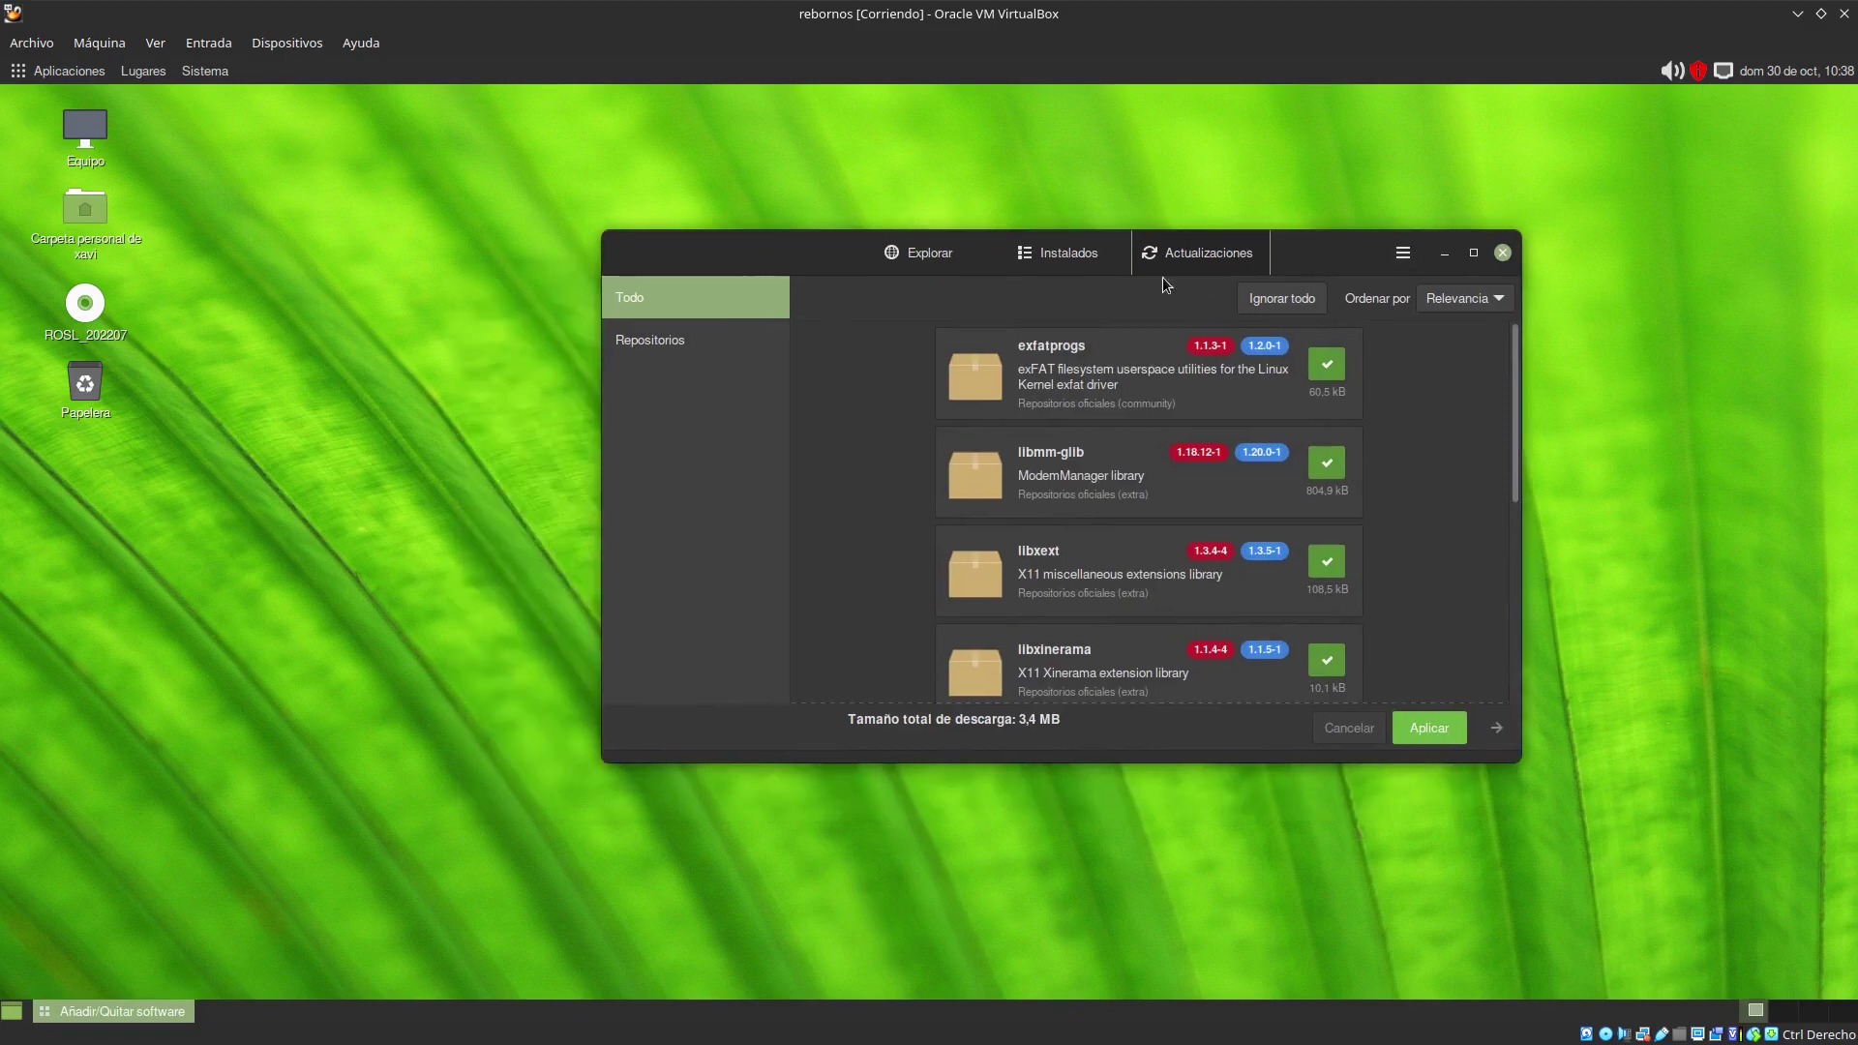
Step: Look through the software manager's browse view, check Pamac's version information and credits, and close the software manager
click(957, 253)
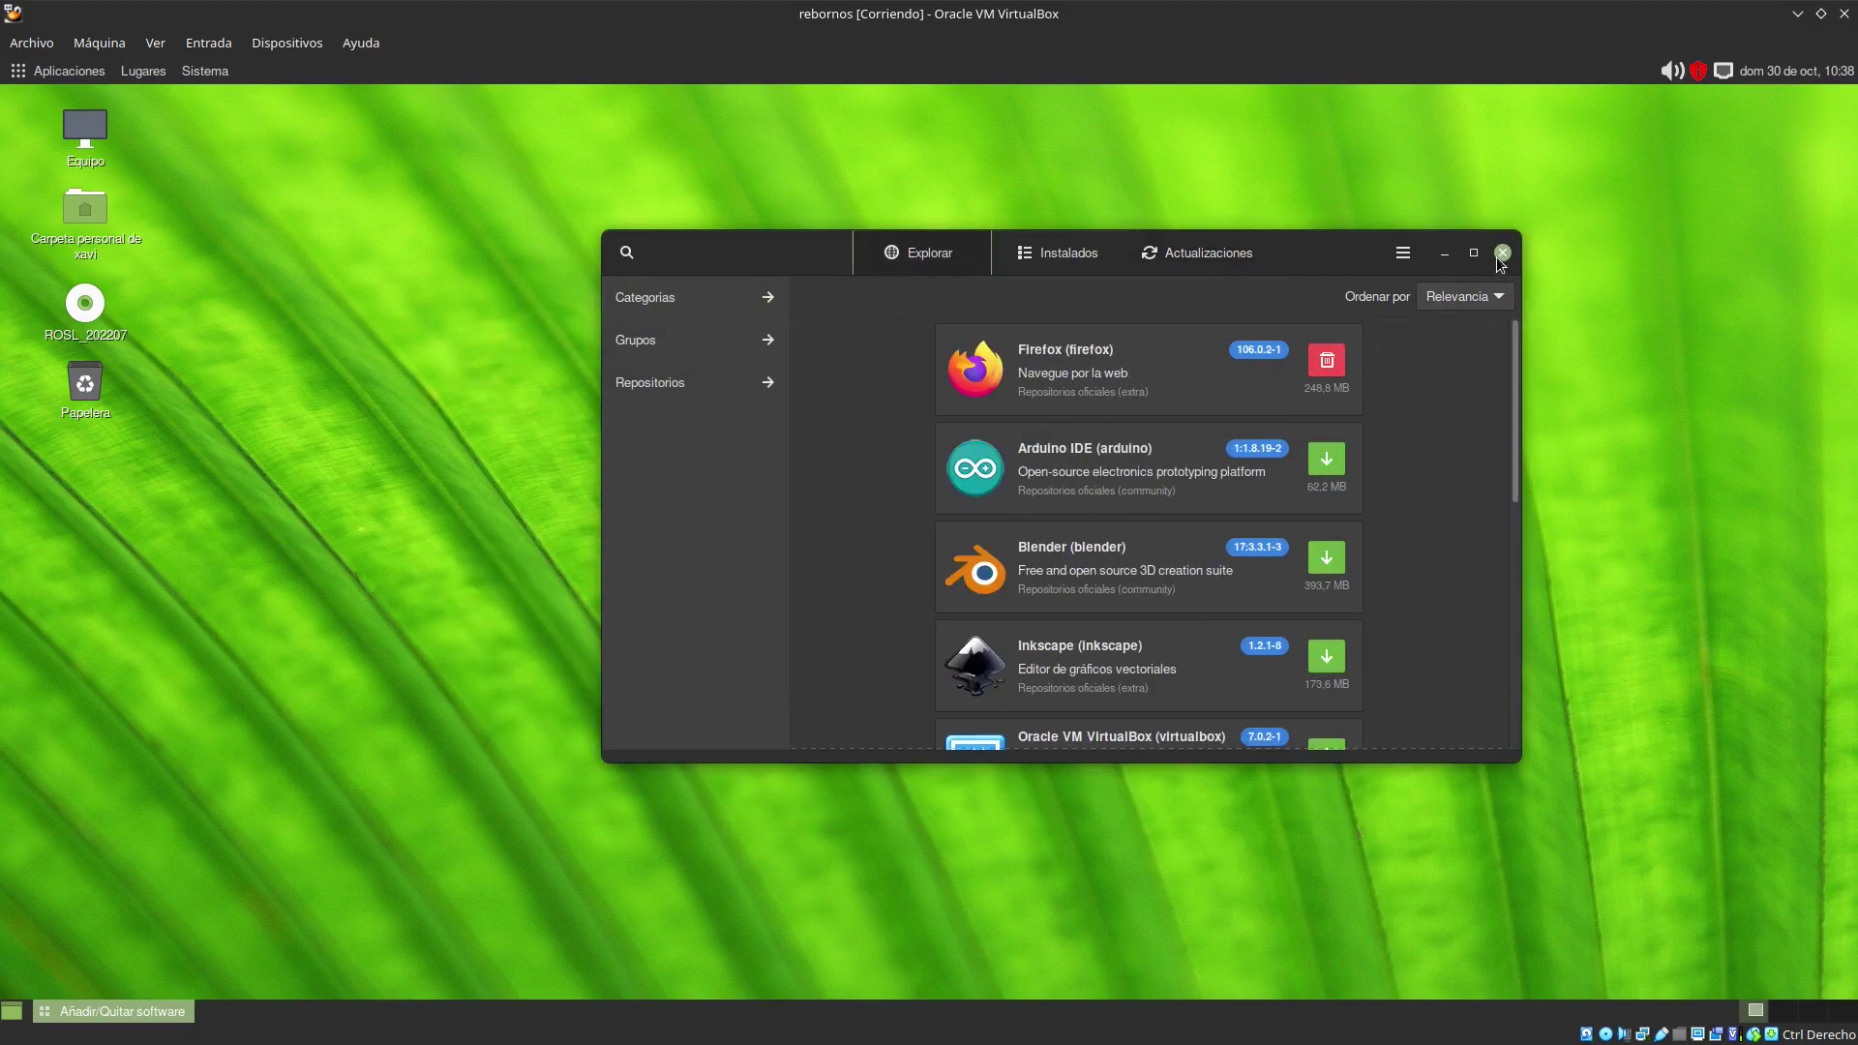
click(1403, 253)
click(1387, 436)
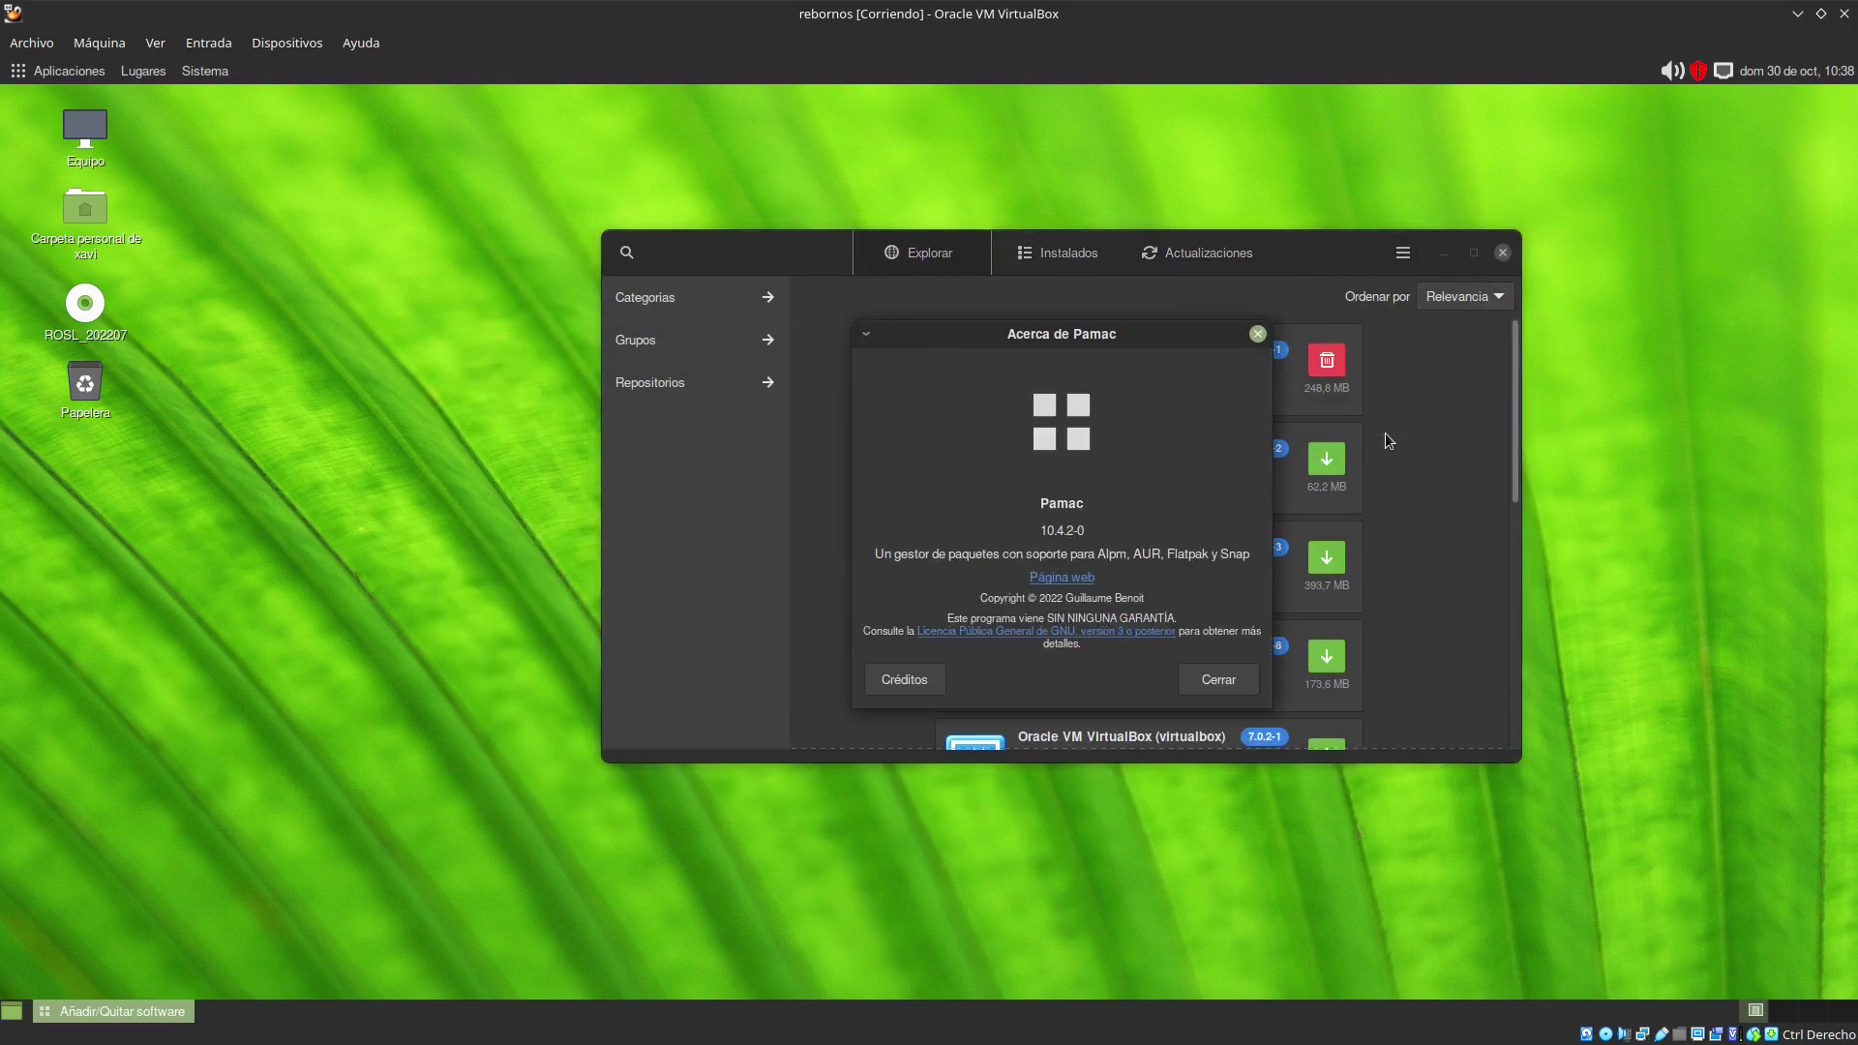
click(920, 684)
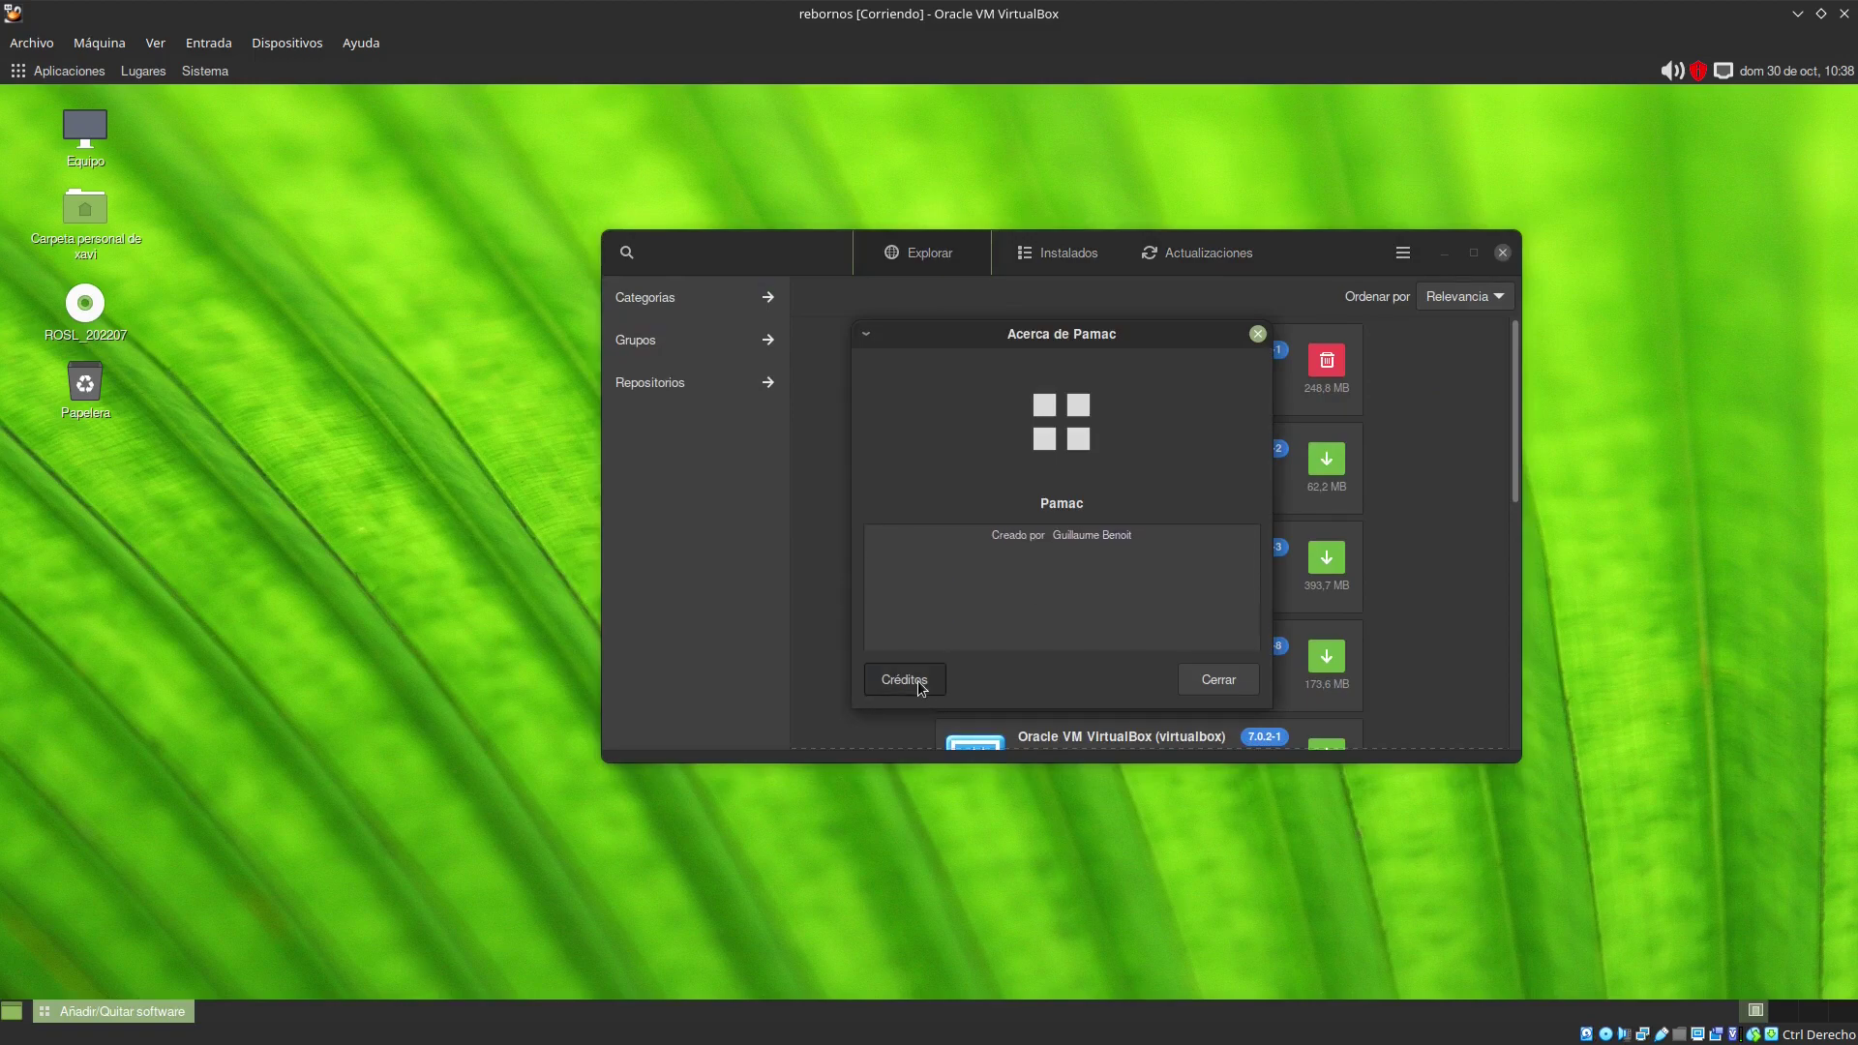
click(1257, 334)
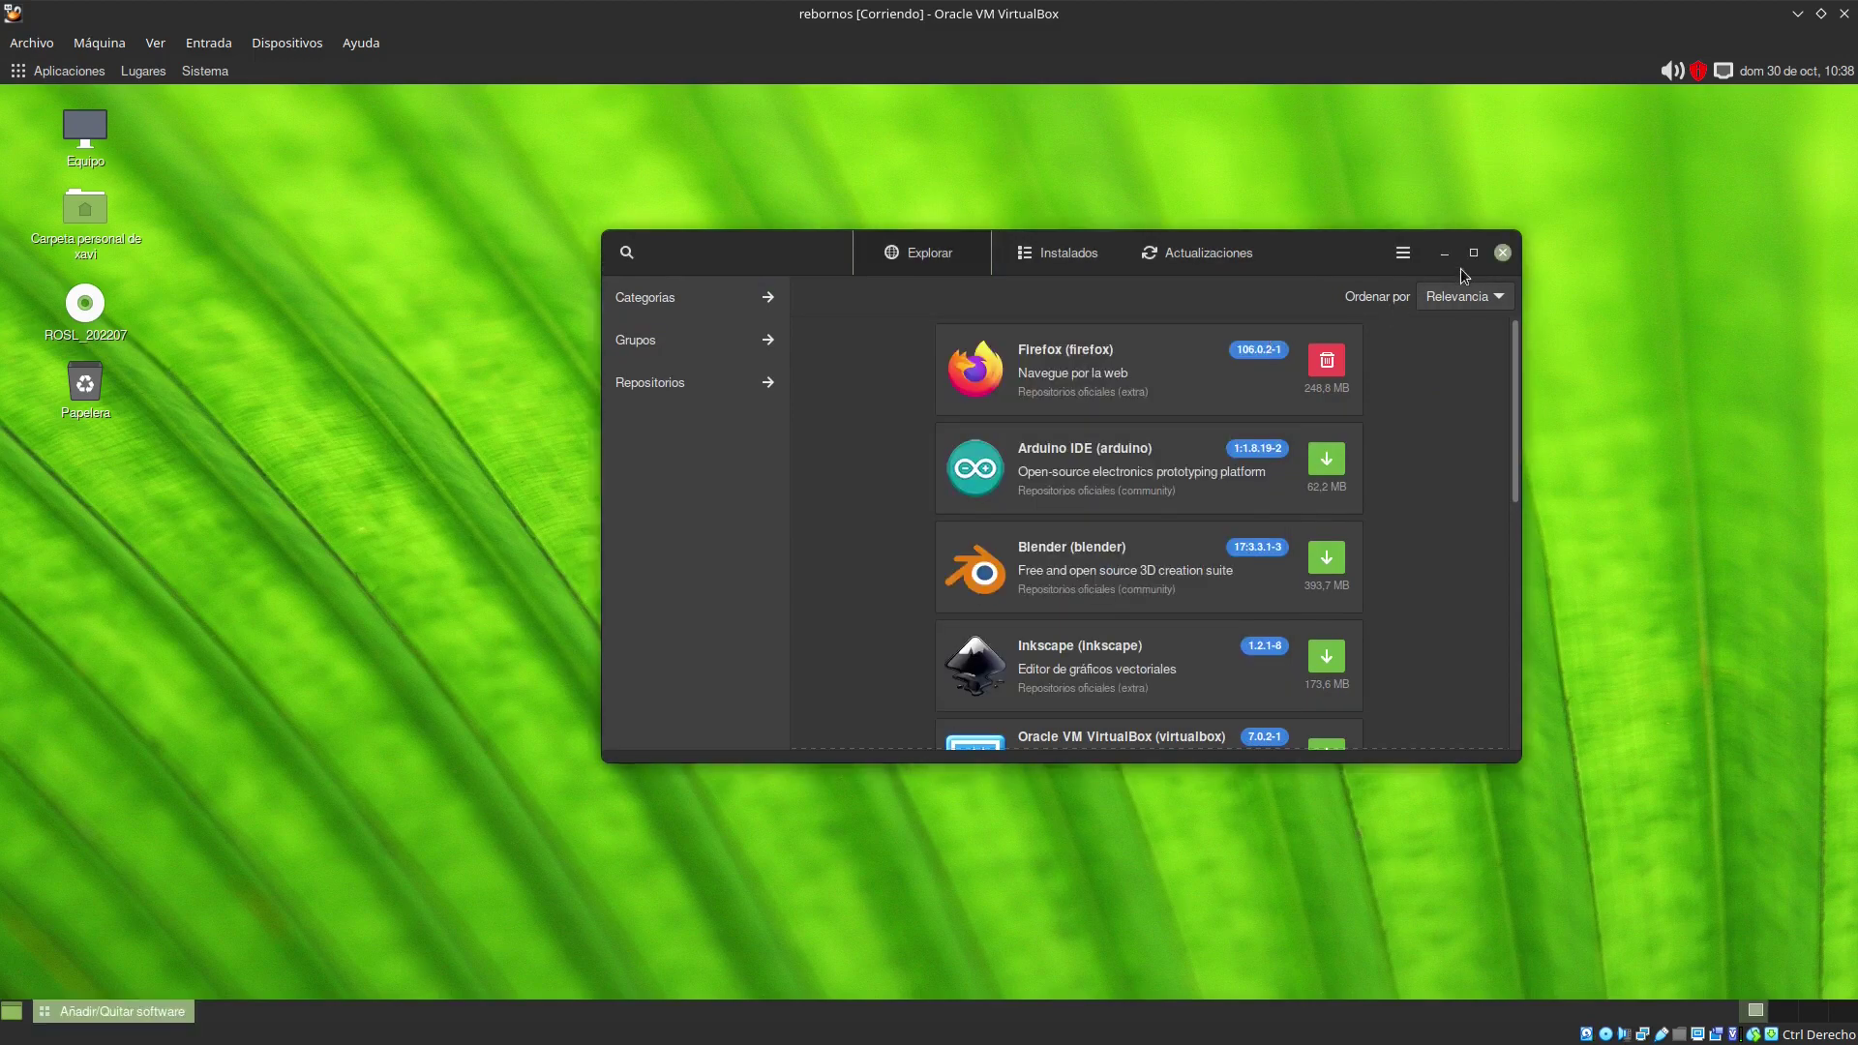
click(1502, 253)
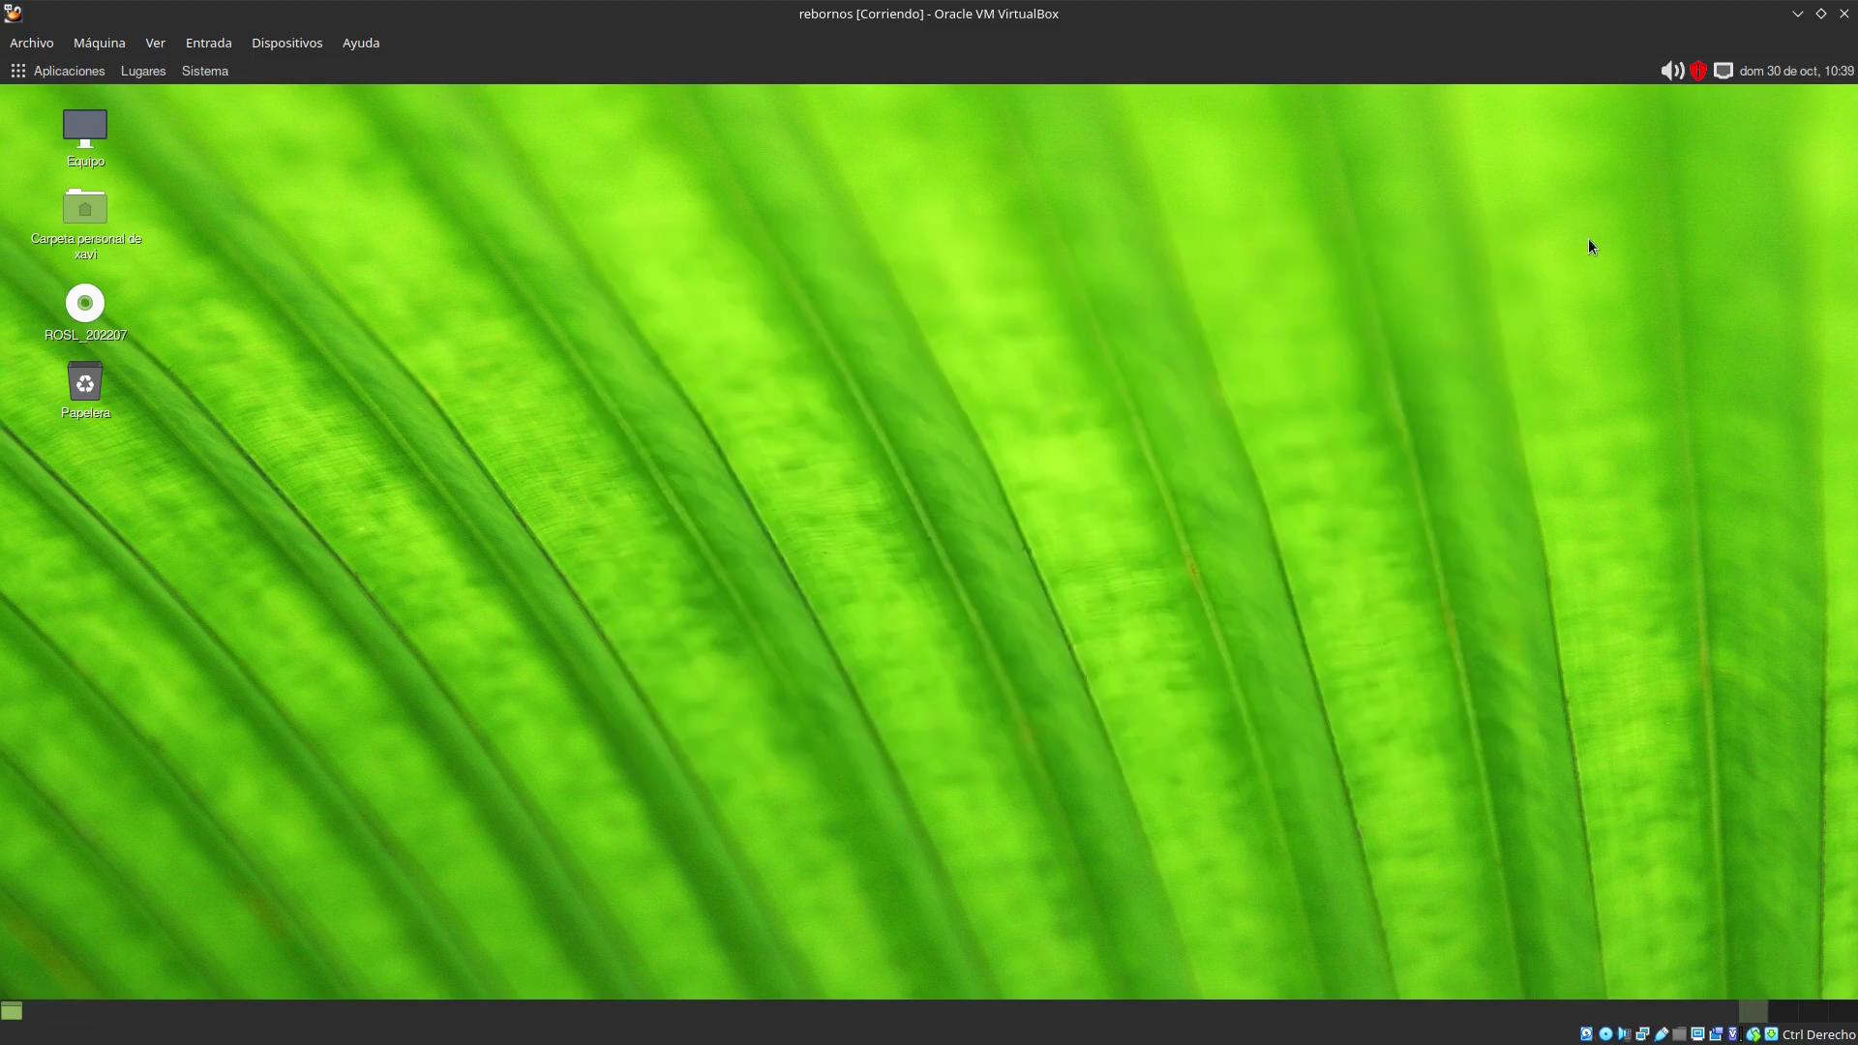
Step: Check the desktop panel's calendar, wired network connection options and volume control
click(1797, 77)
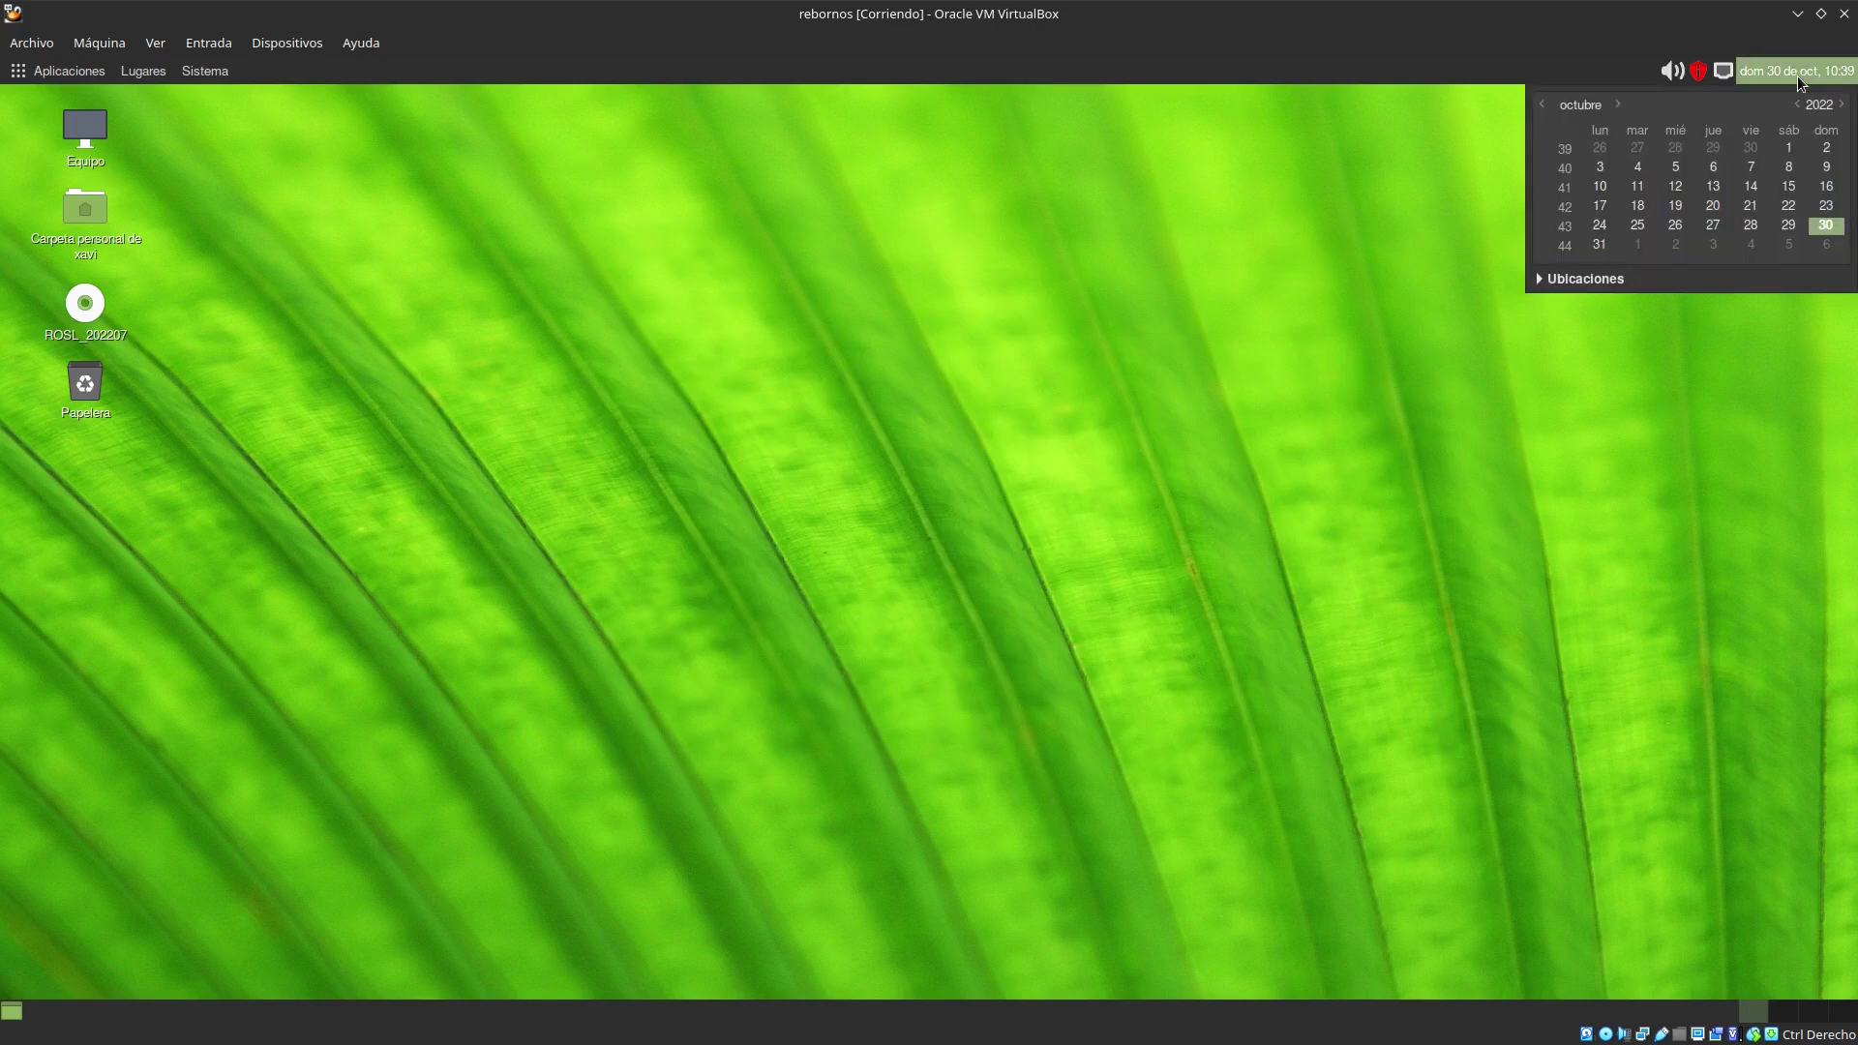
click(1722, 73)
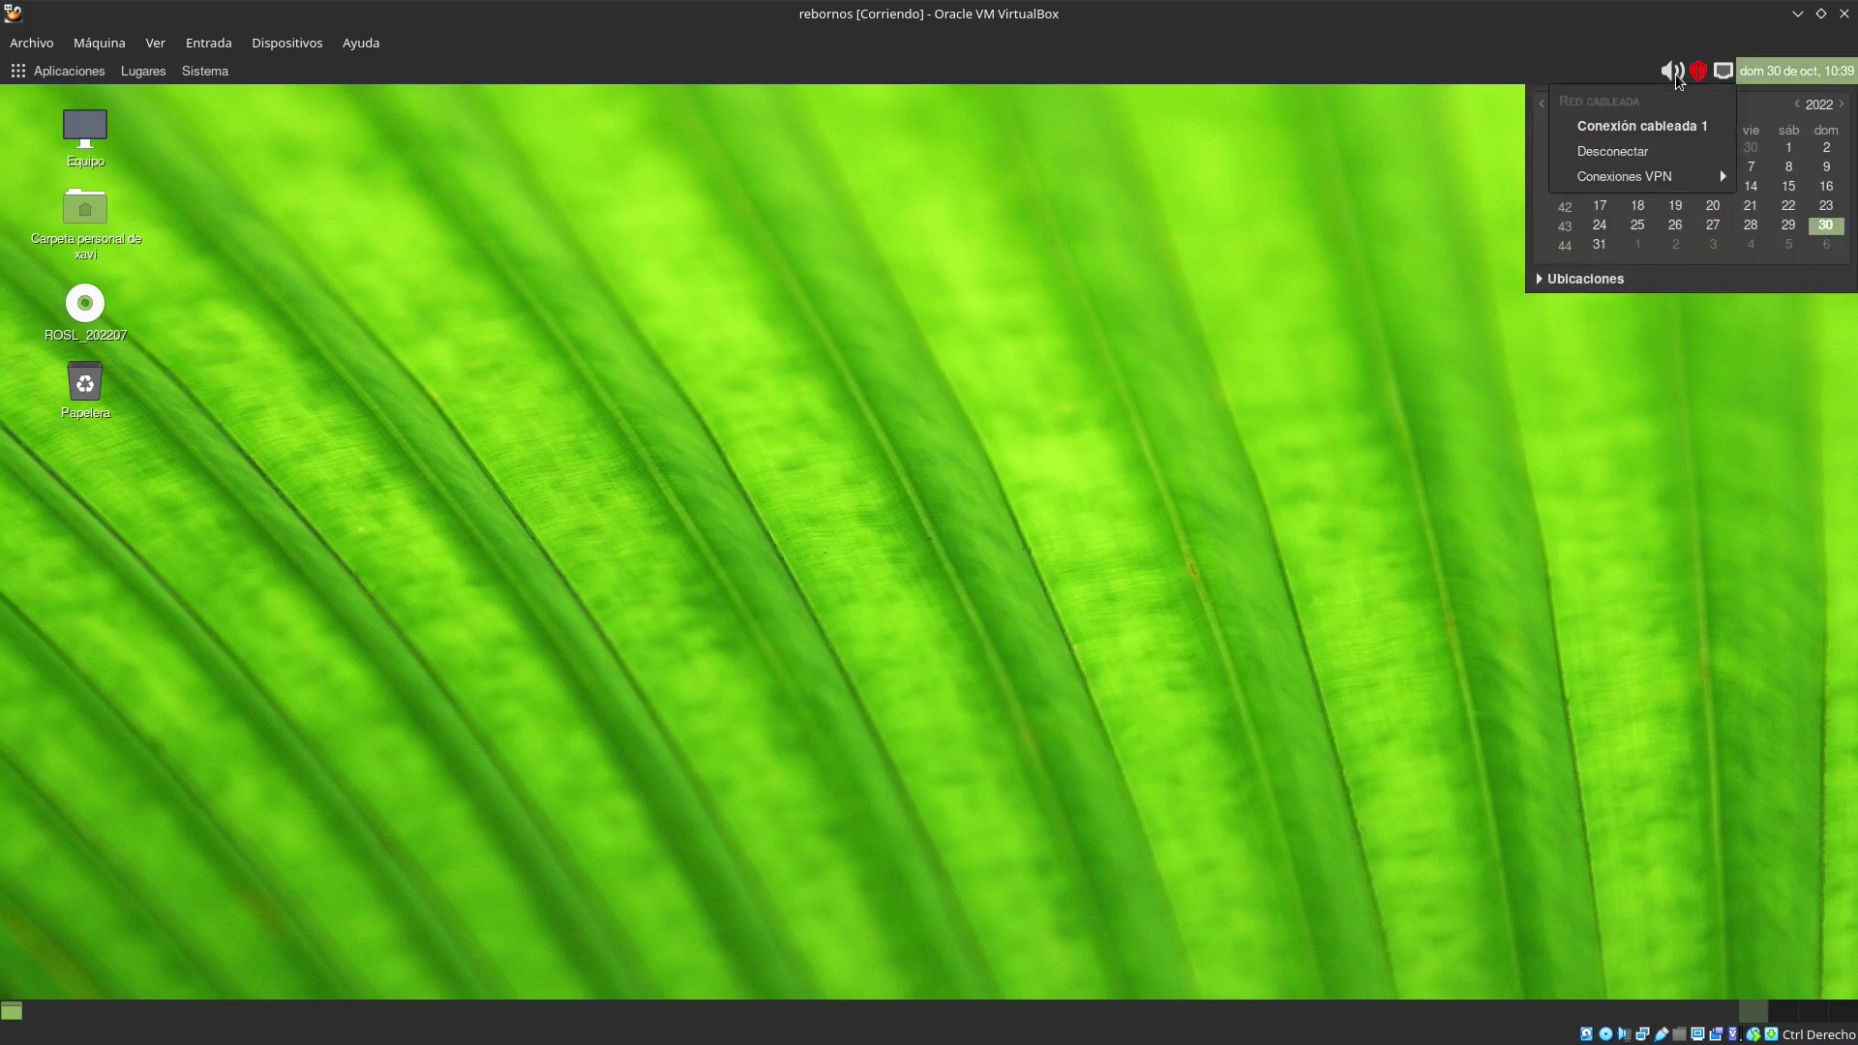
click(1629, 459)
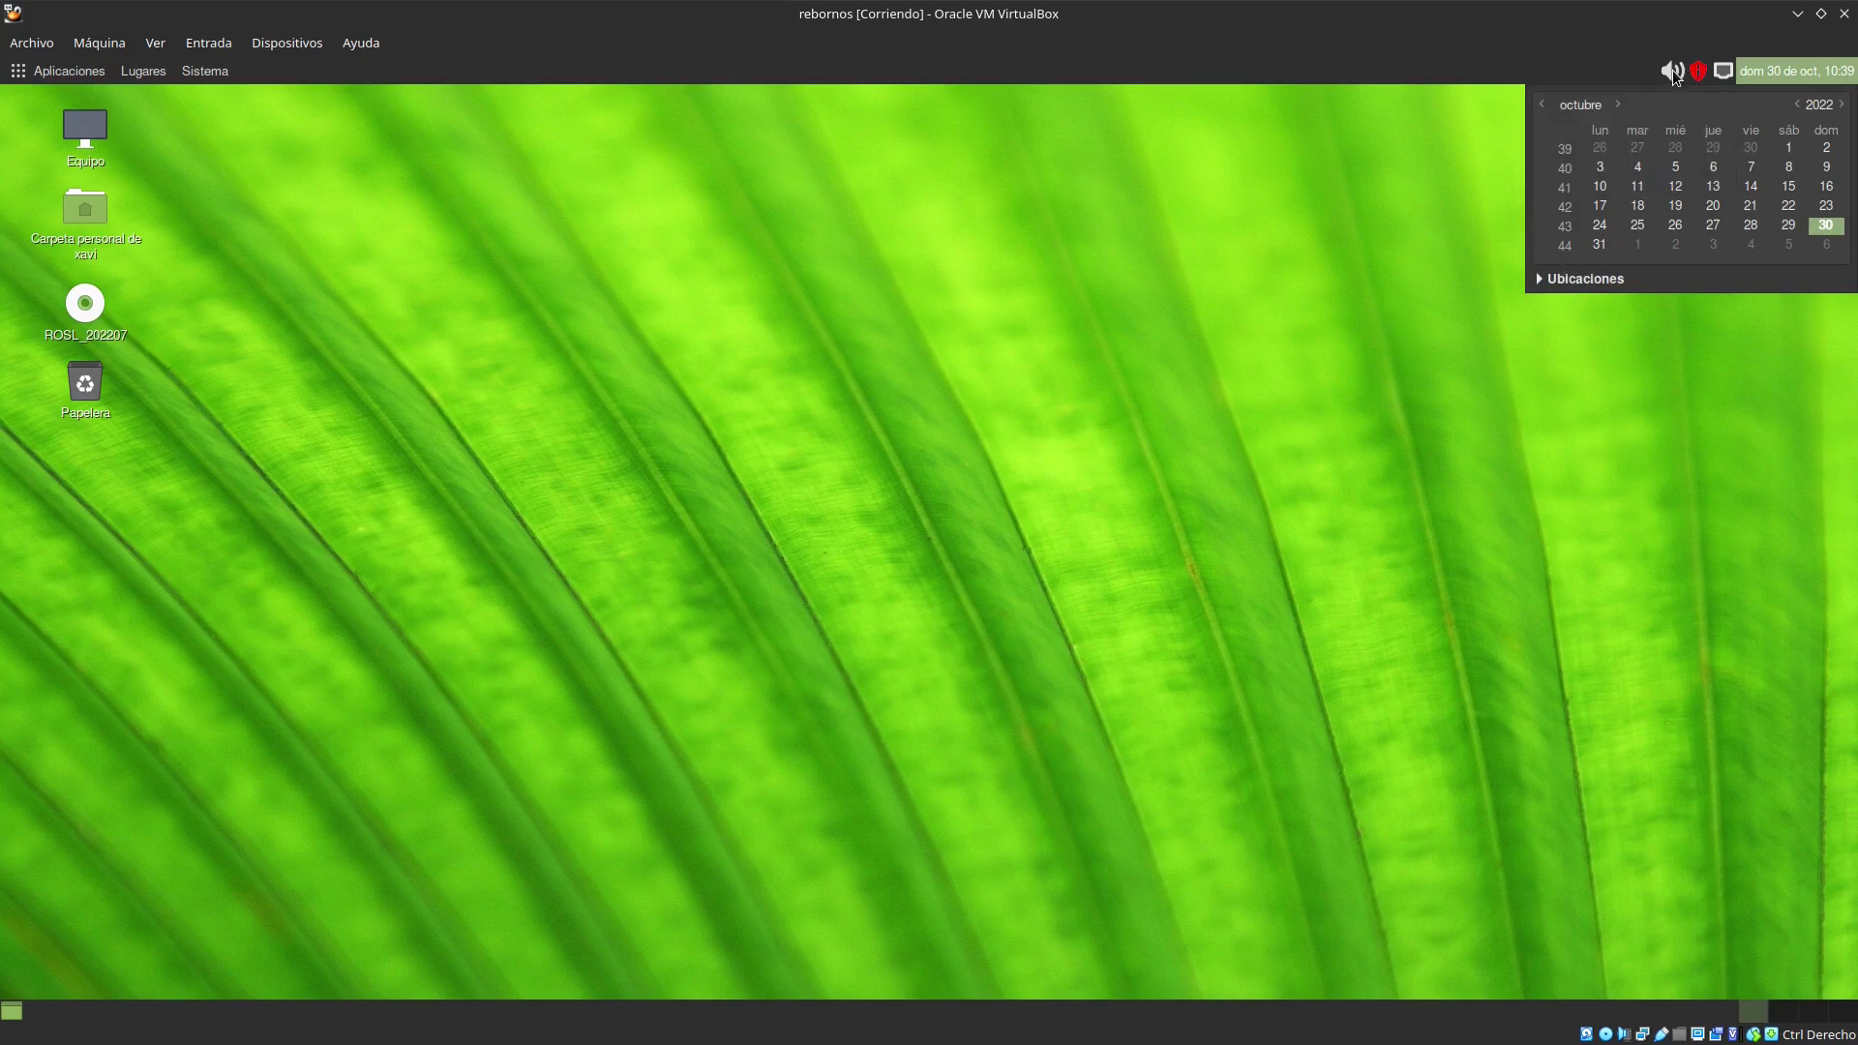
click(1768, 72)
click(1669, 77)
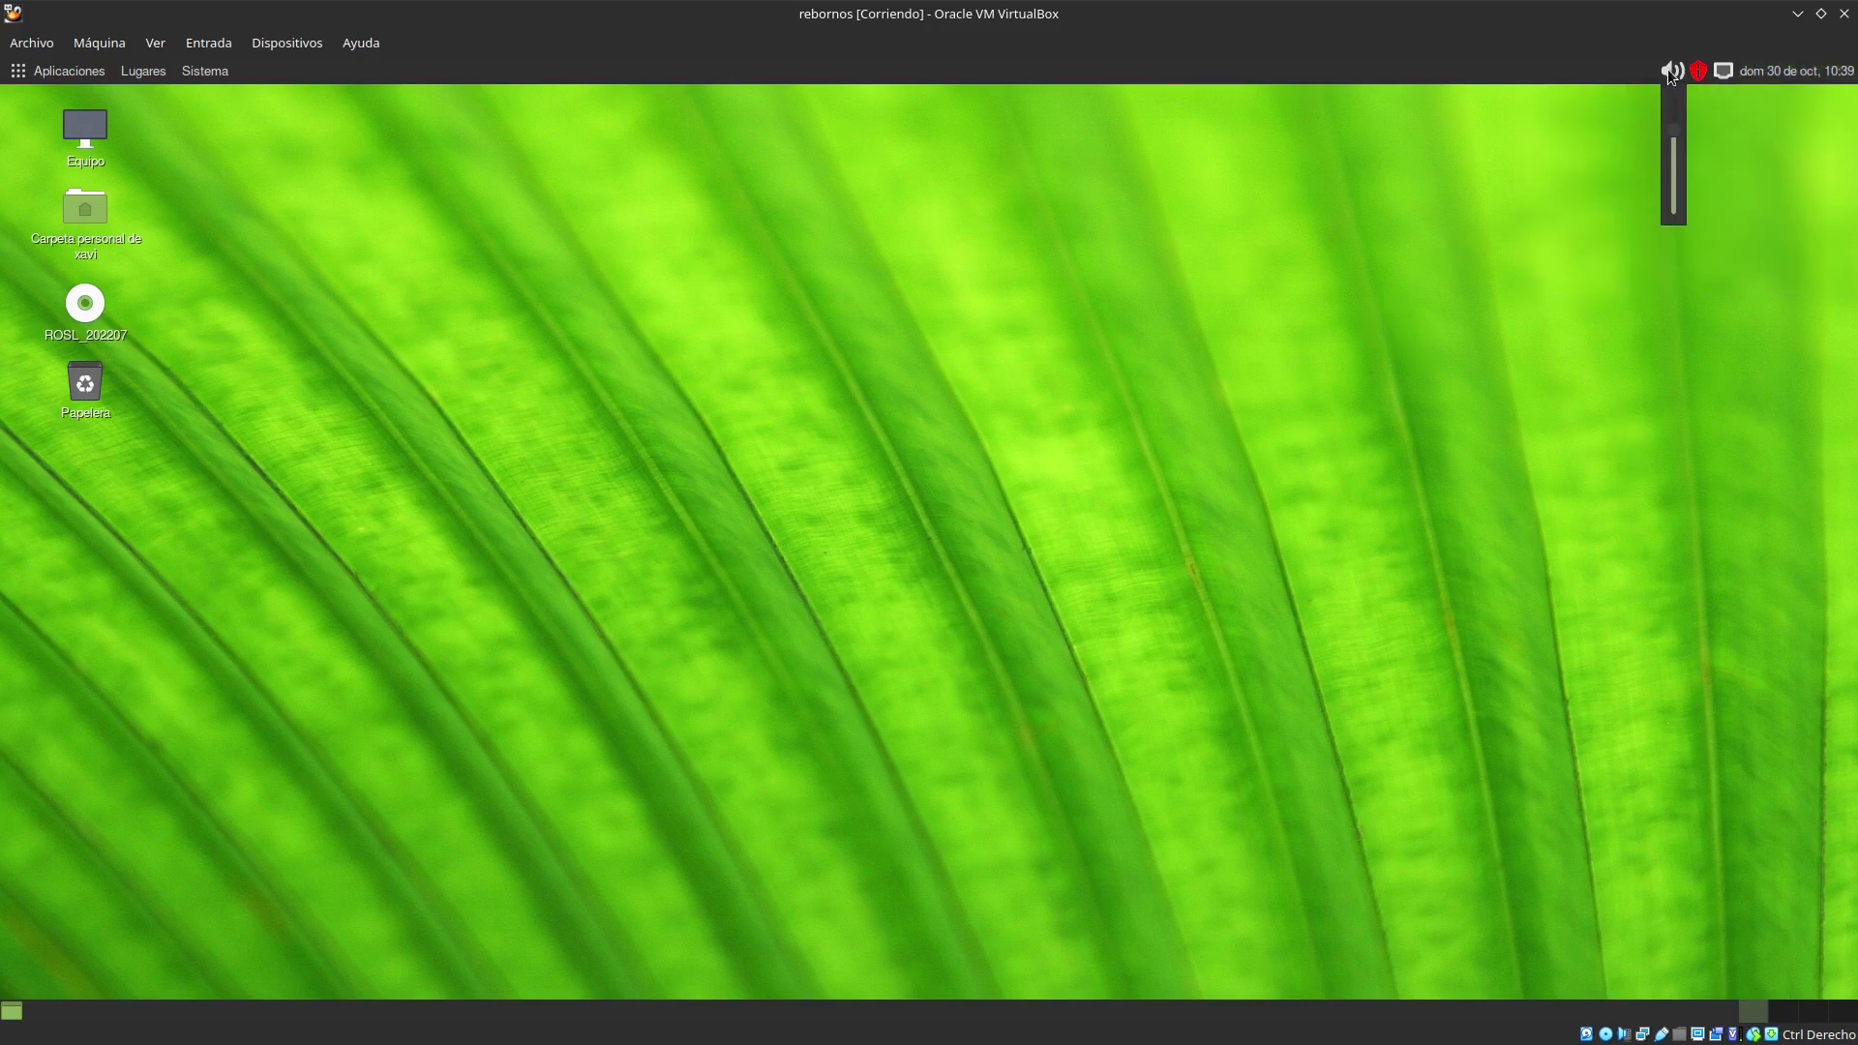
click(1566, 220)
click(203, 78)
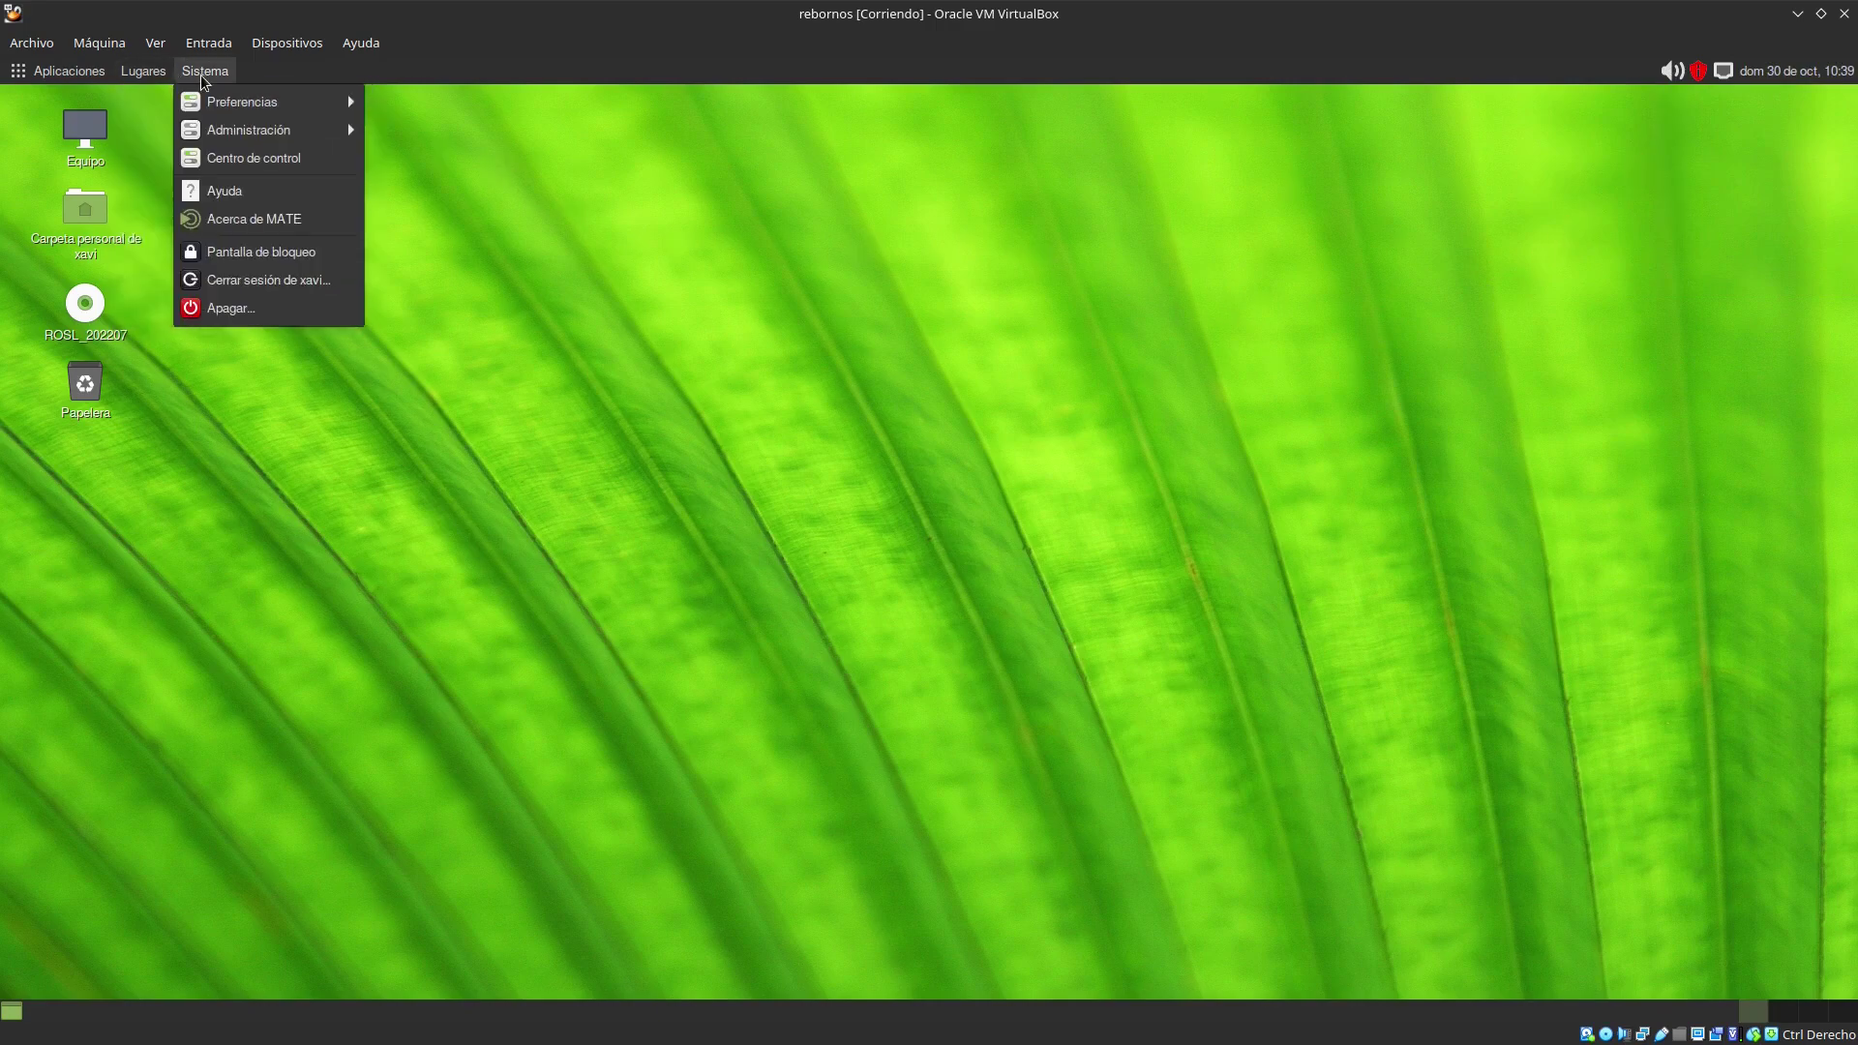
click(535, 334)
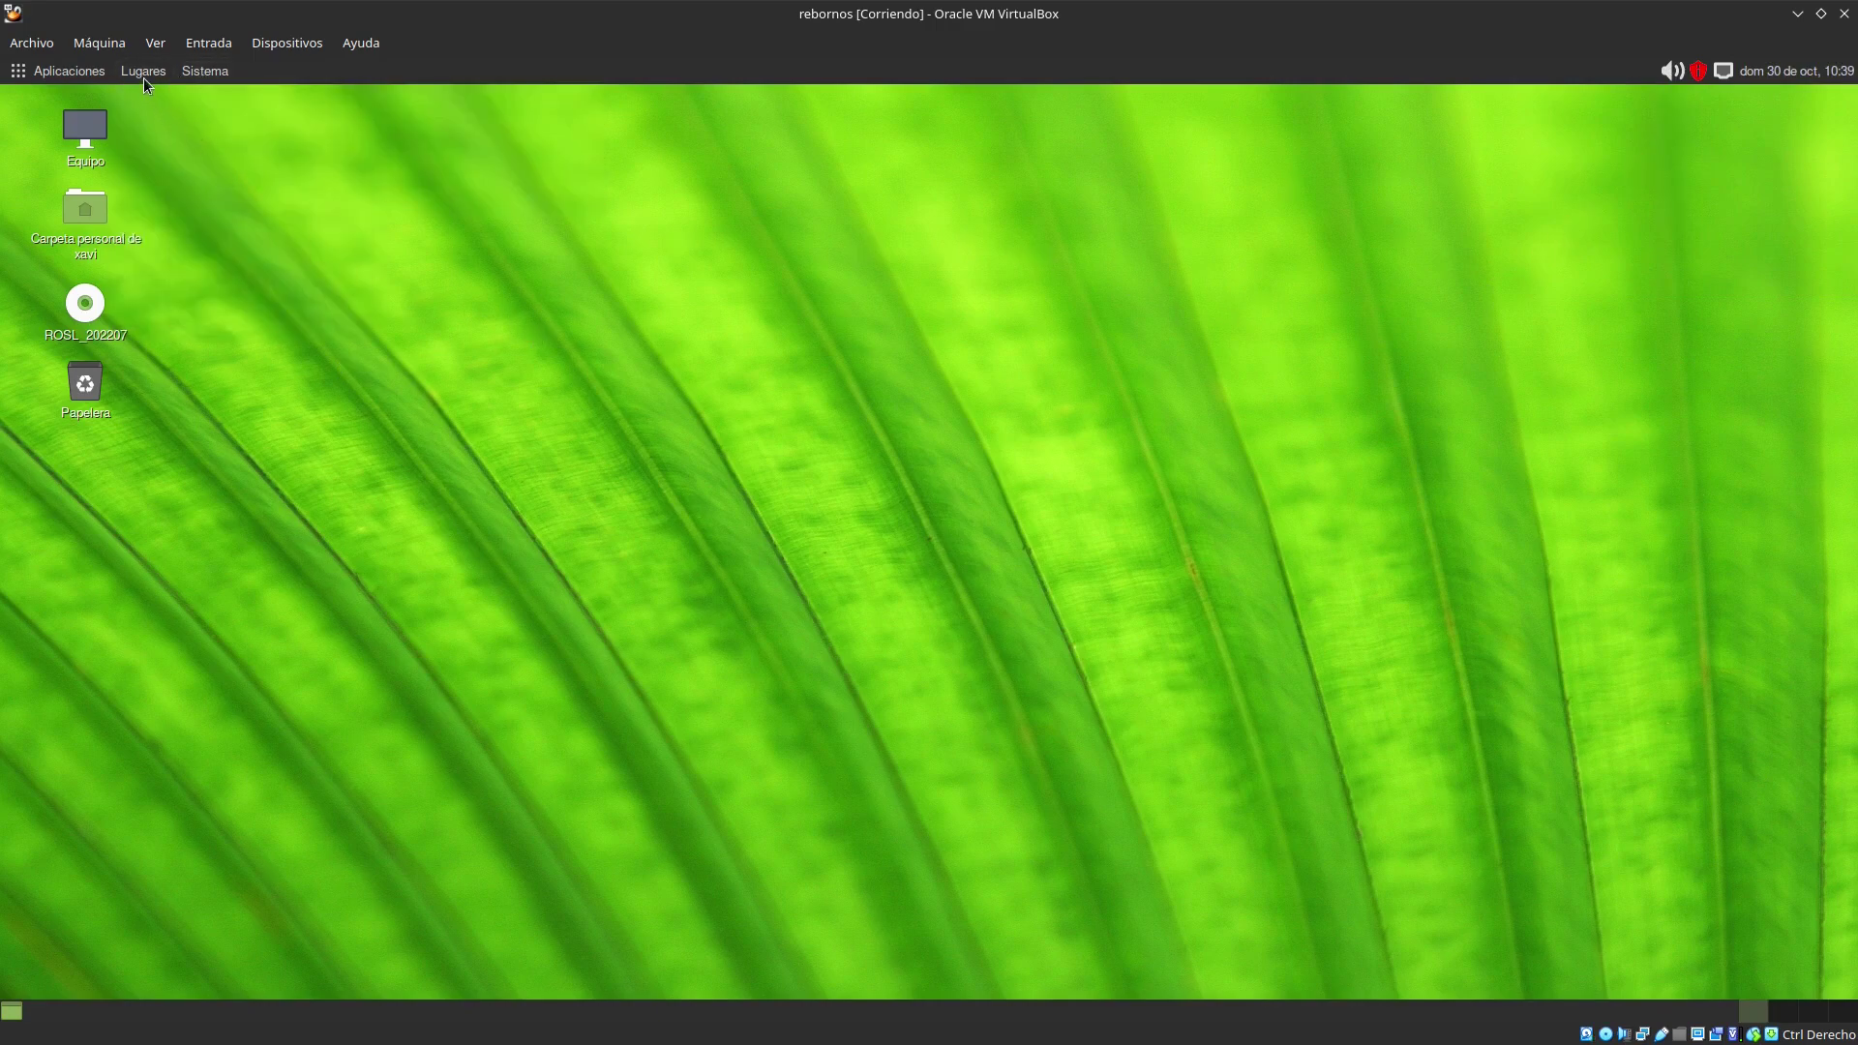
click(143, 77)
click(566, 340)
click(70, 72)
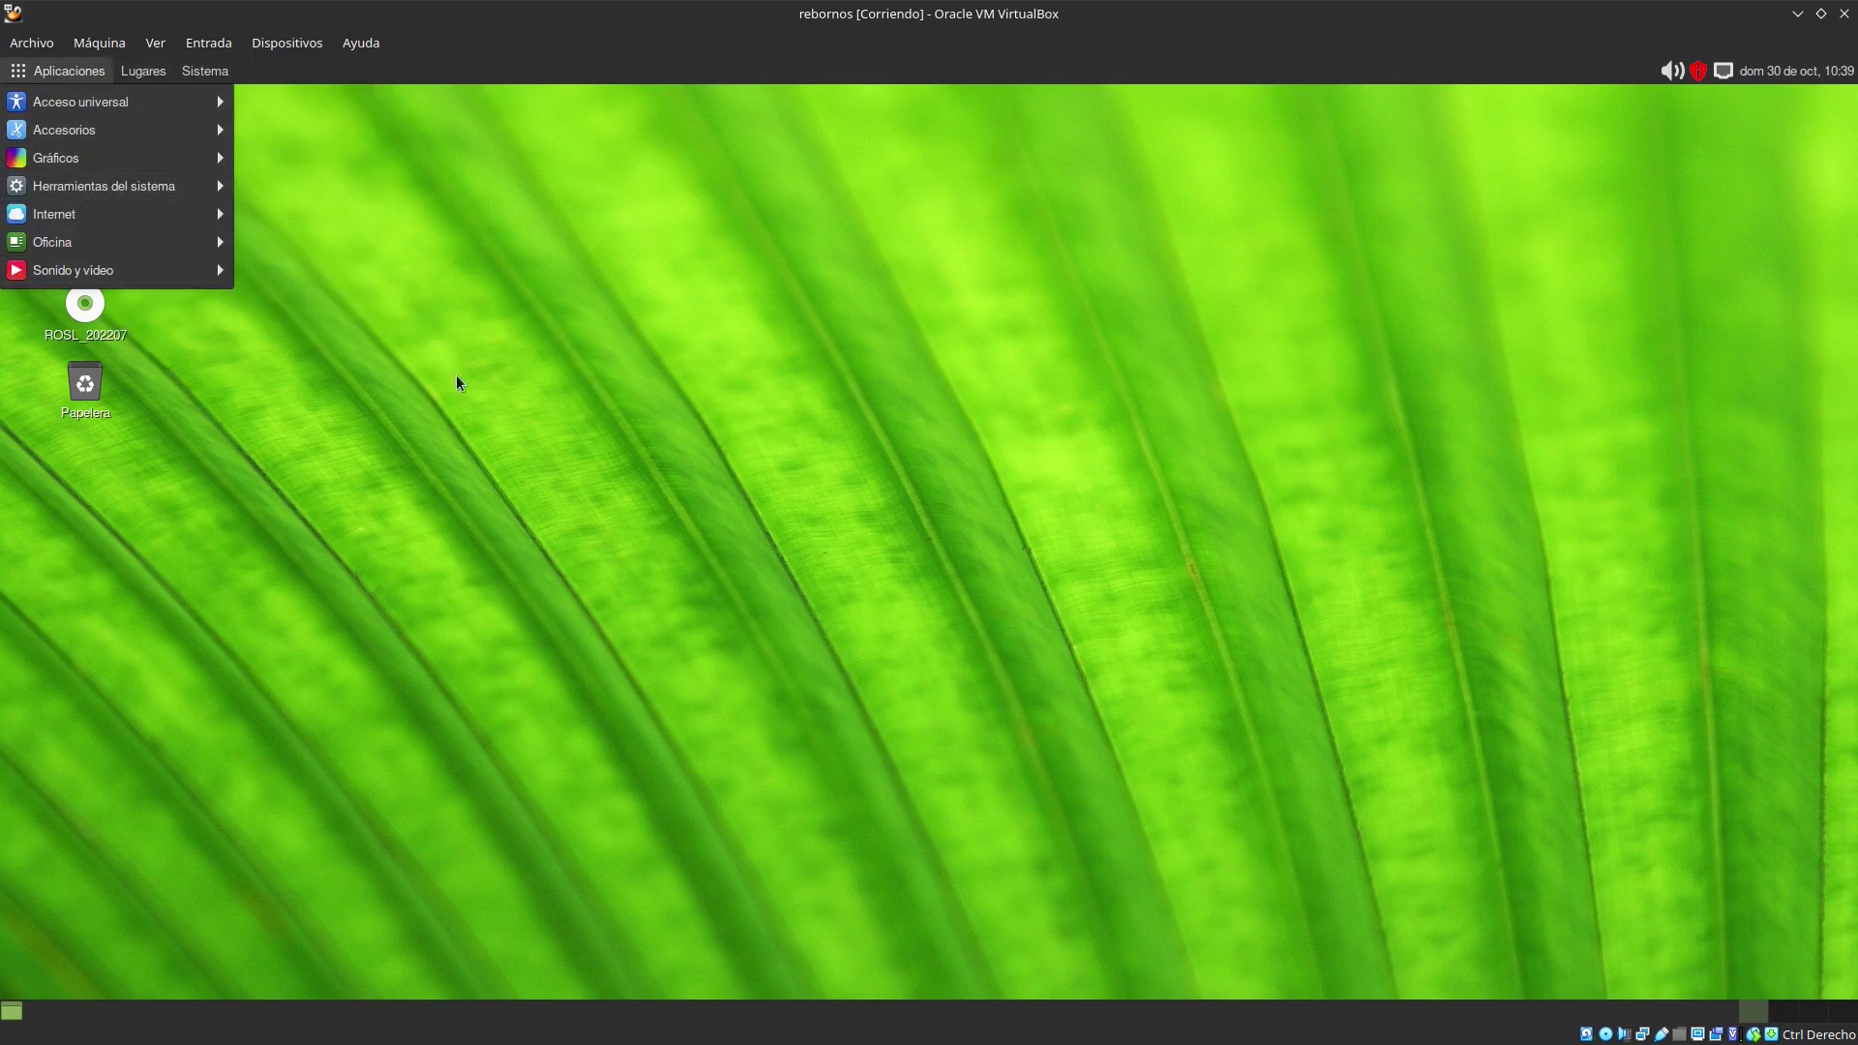
click(565, 426)
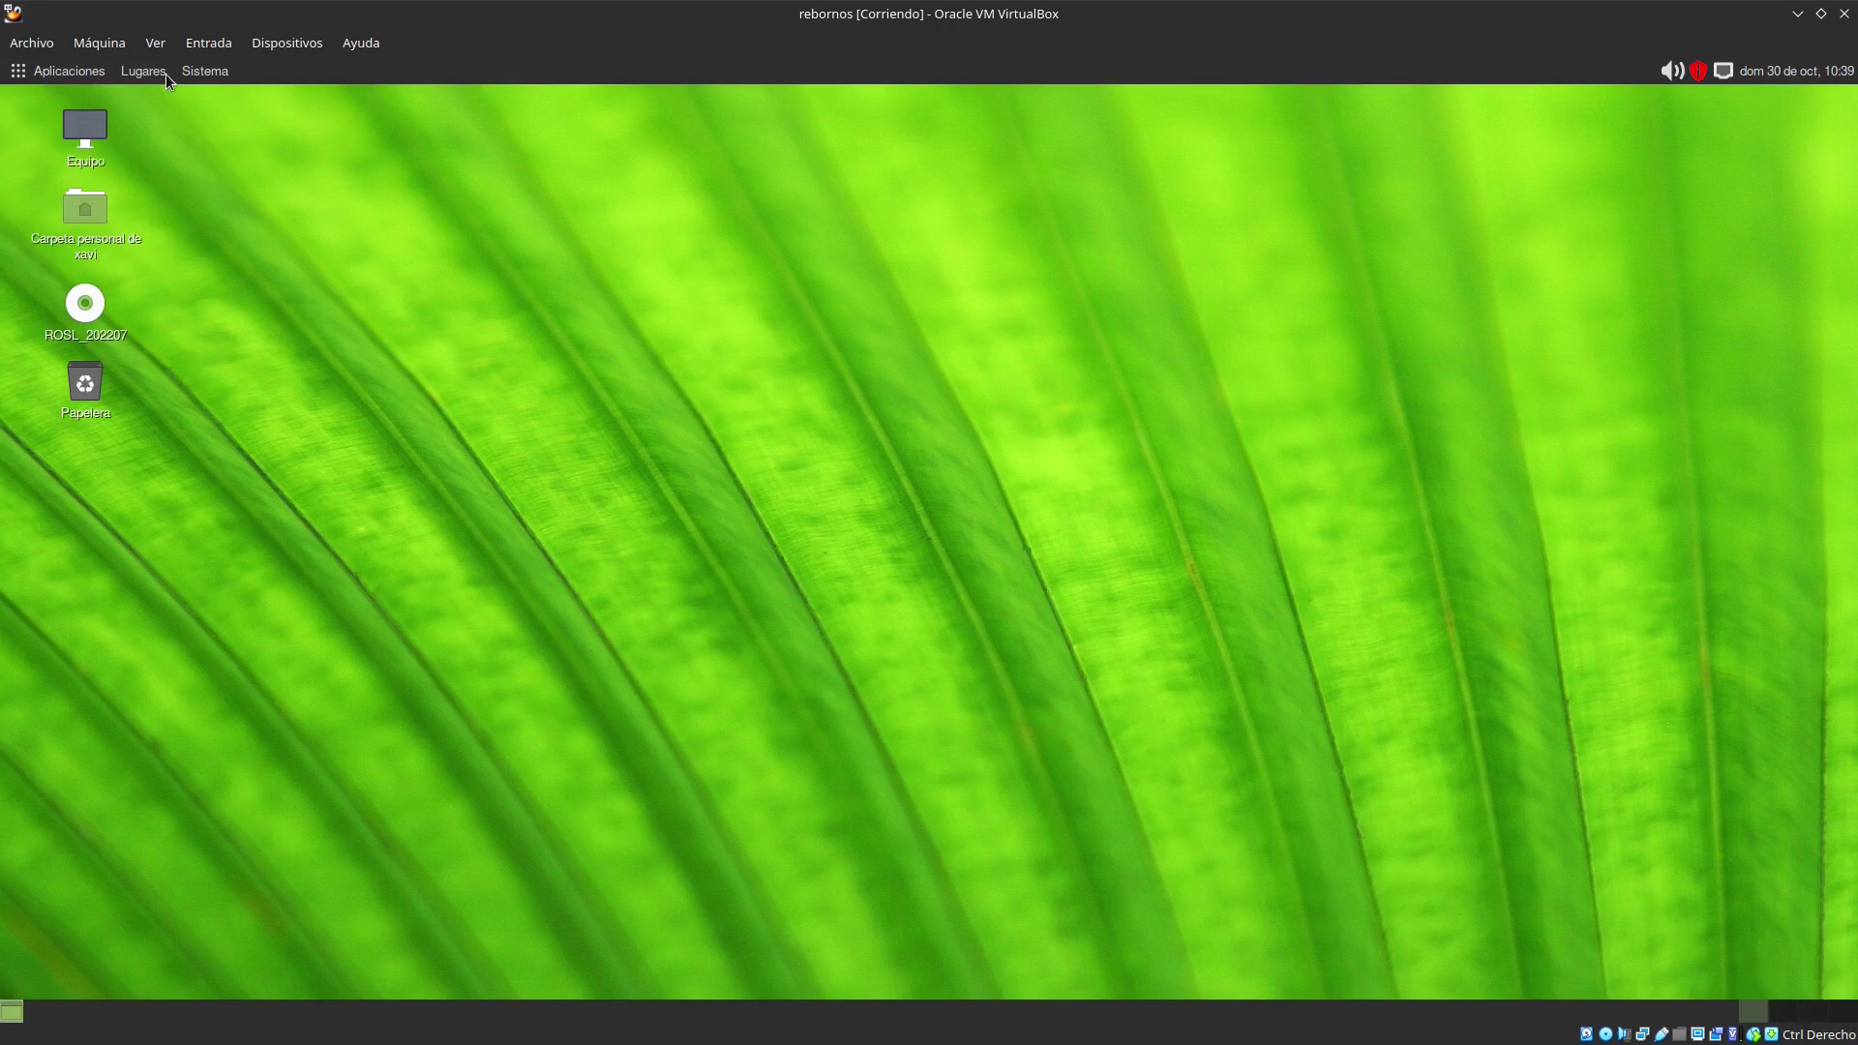
Step: Open the desktop background settings and apply the dark wallpaper with the green MATE logo
right_click(627, 308)
click(717, 543)
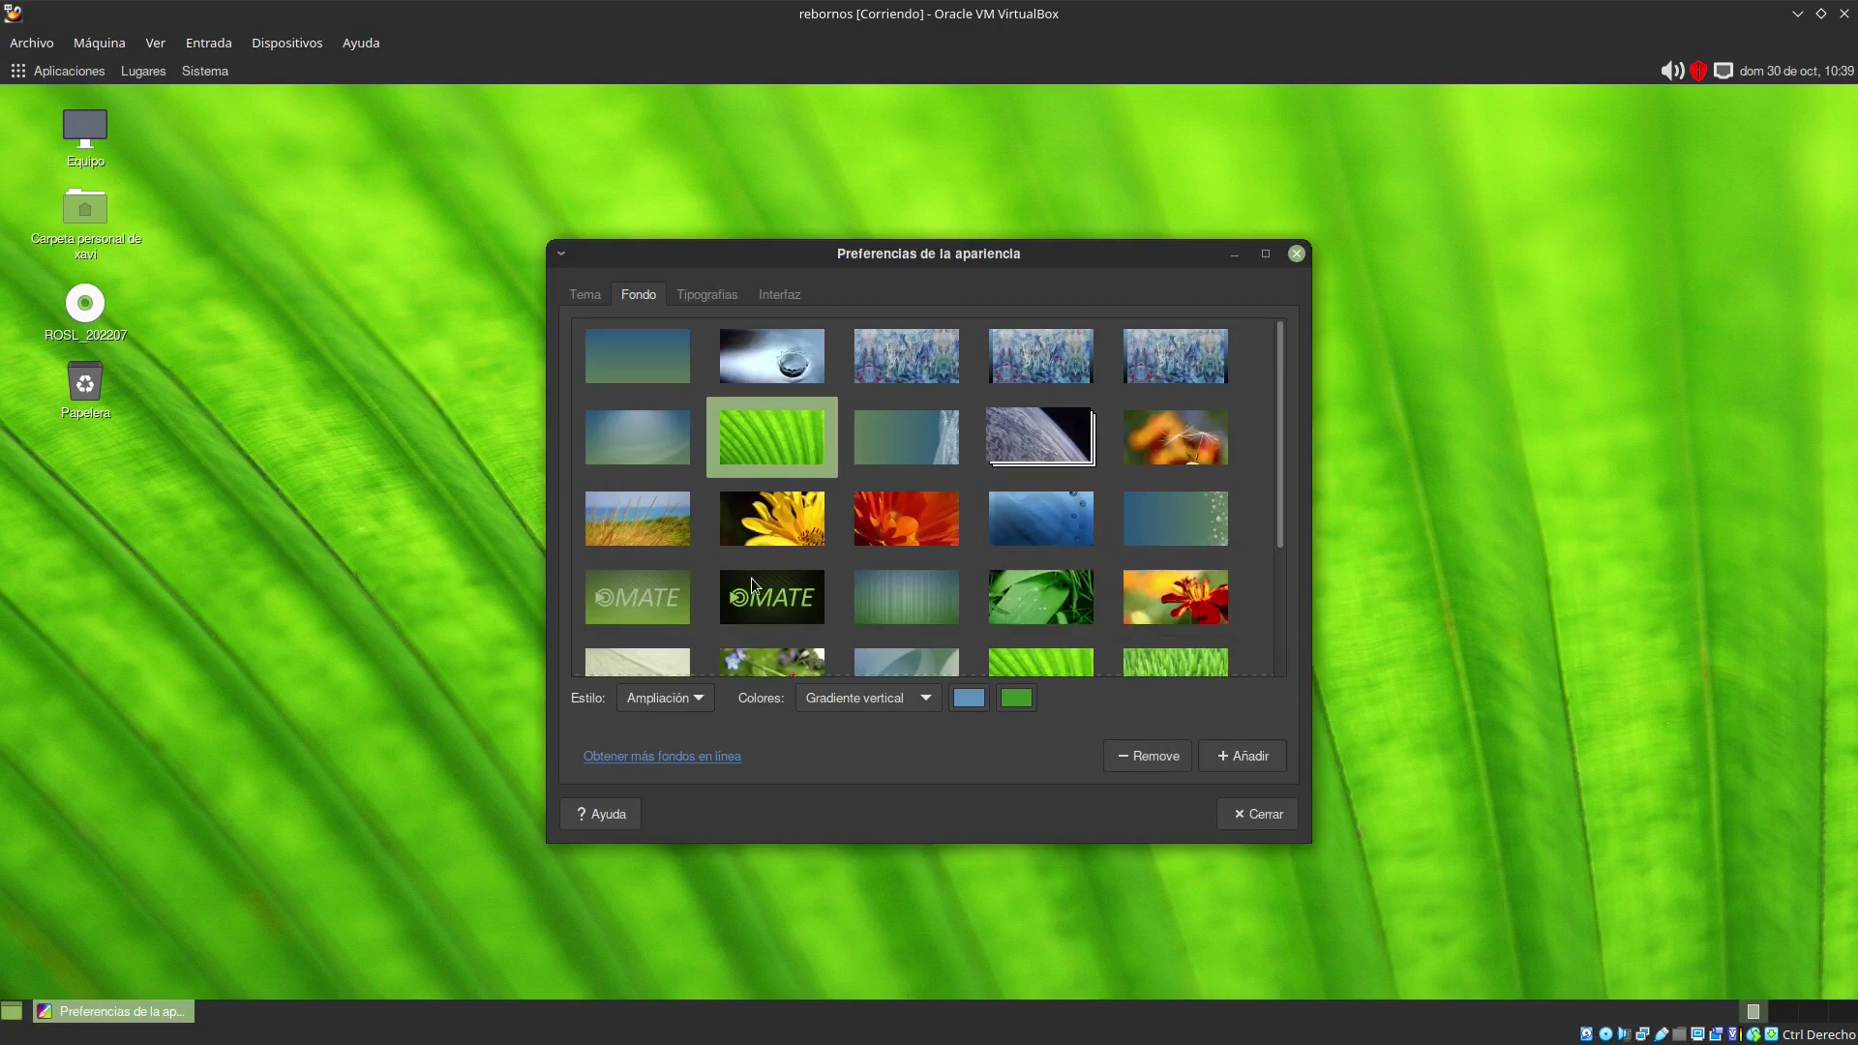
scroll(1020, 449, down, 2)
scroll(1019, 454, down, 3)
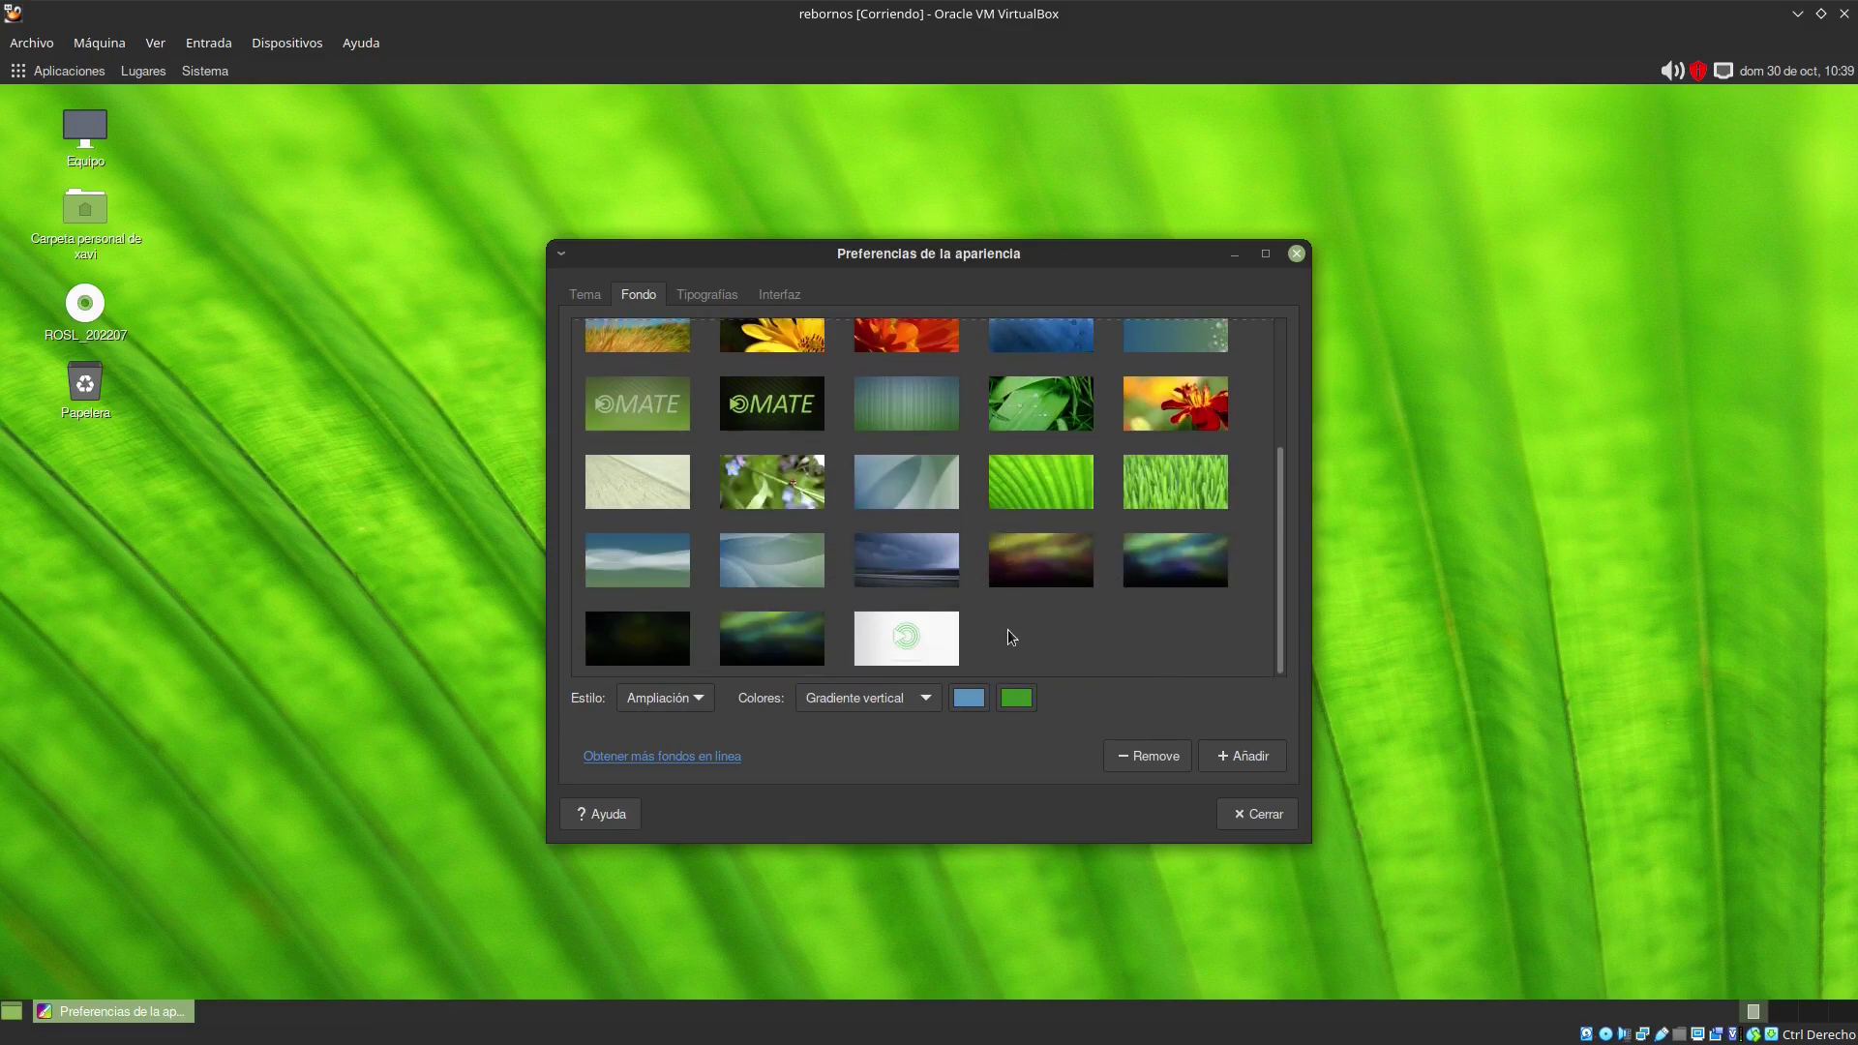
click(908, 642)
drag(970, 238, 1017, 228)
click(842, 393)
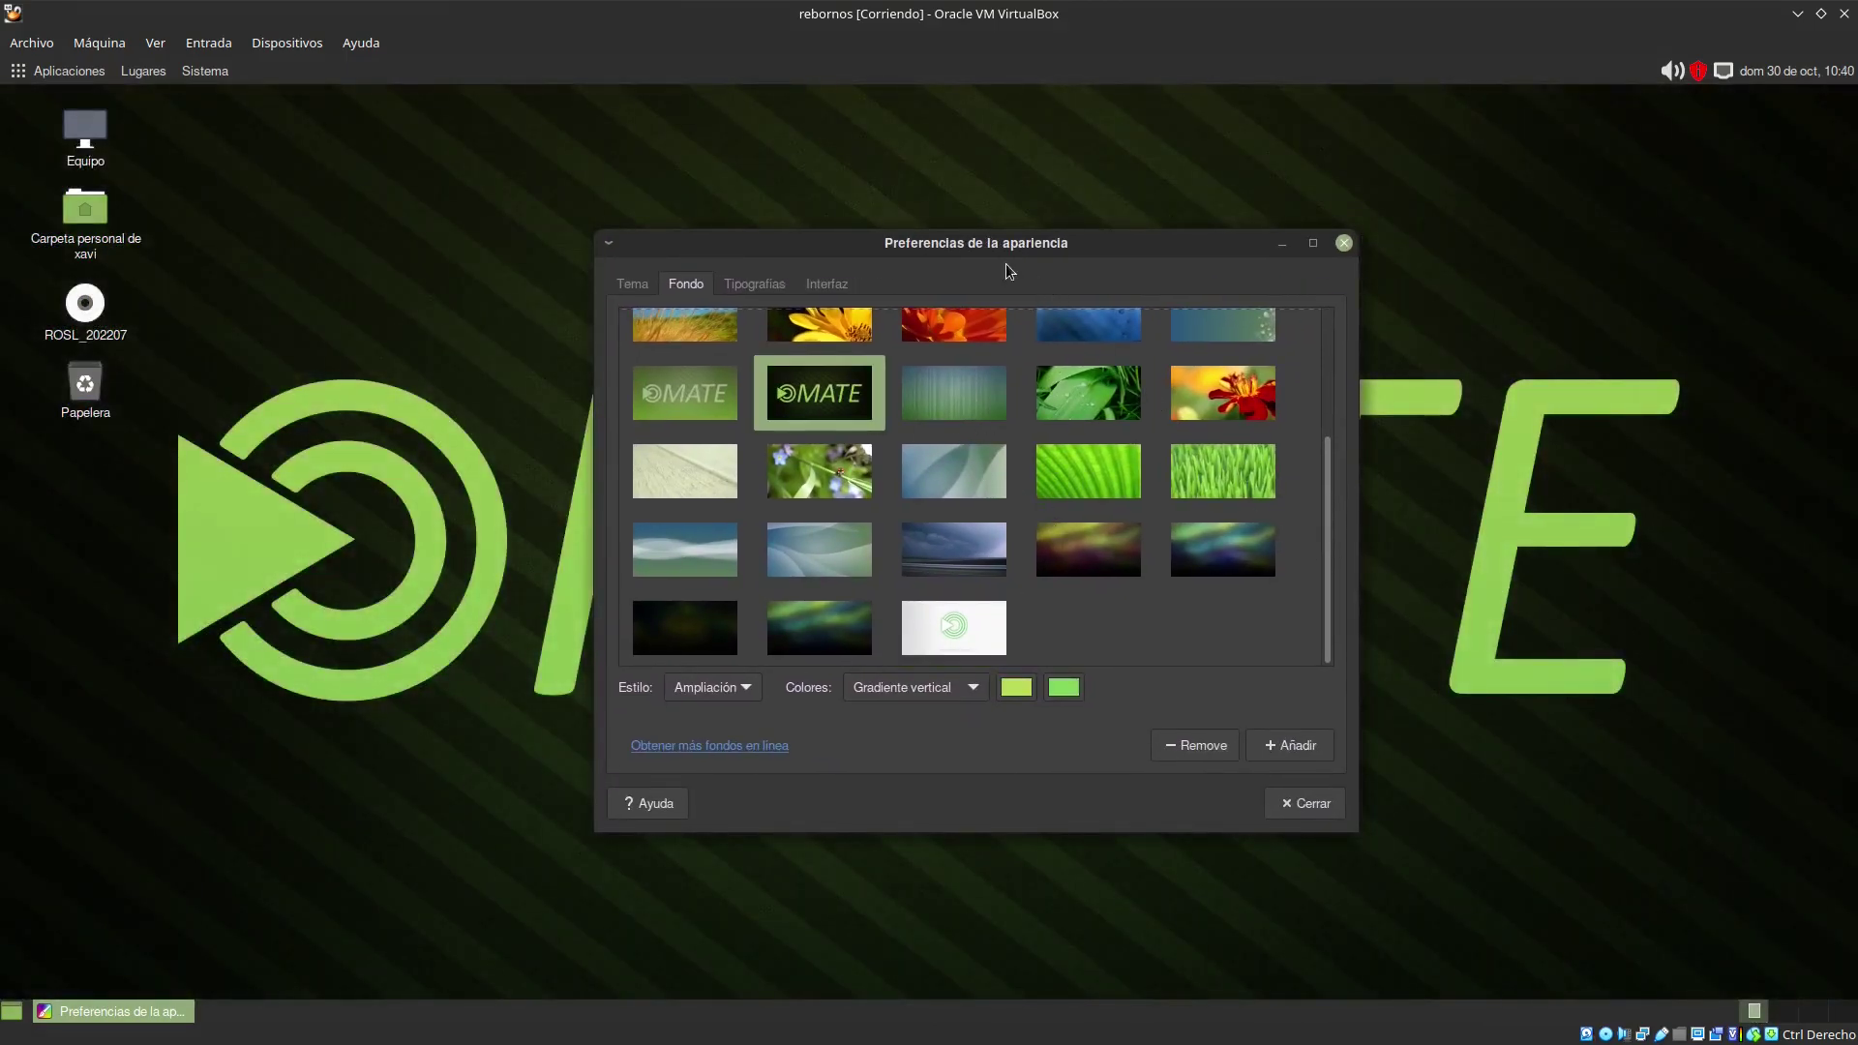
Step: Switch the desktop background to the green striped MATE wallpaper and close the appearance preferences
drag(1006, 263, 967, 265)
scroll(992, 538, up, 3)
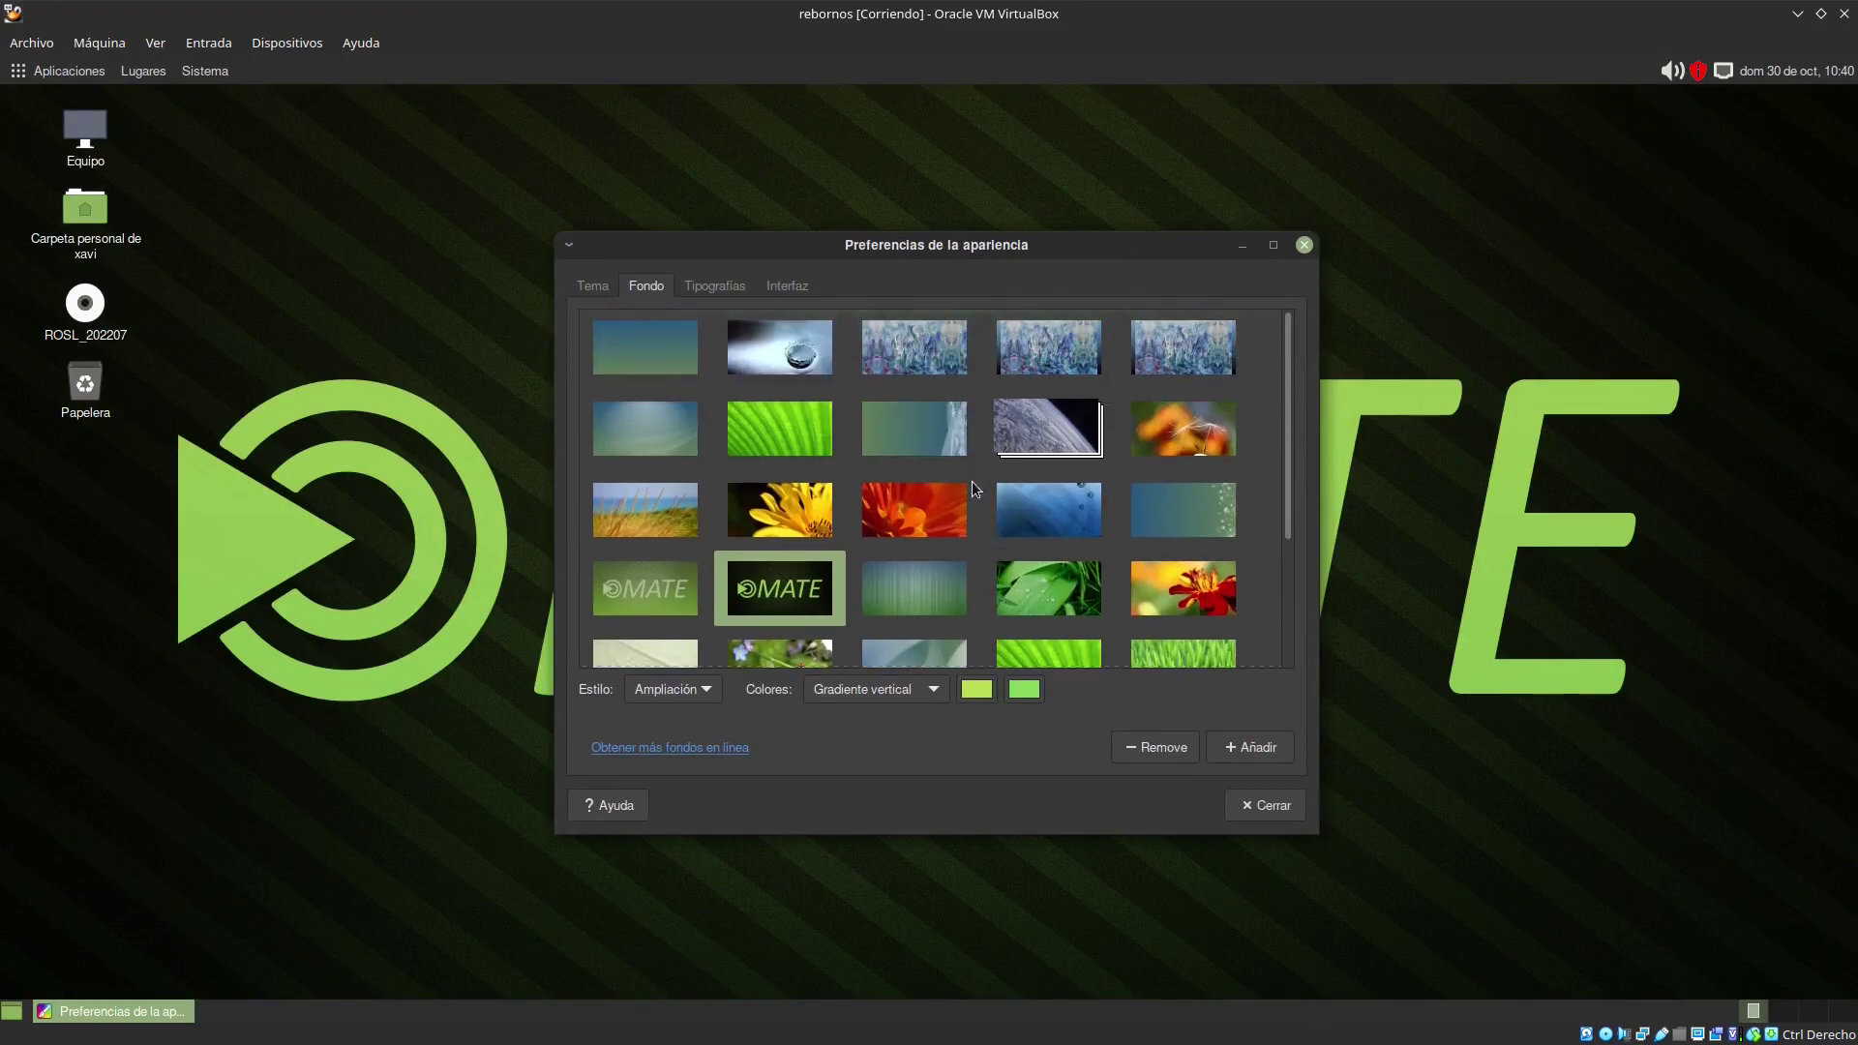
click(648, 596)
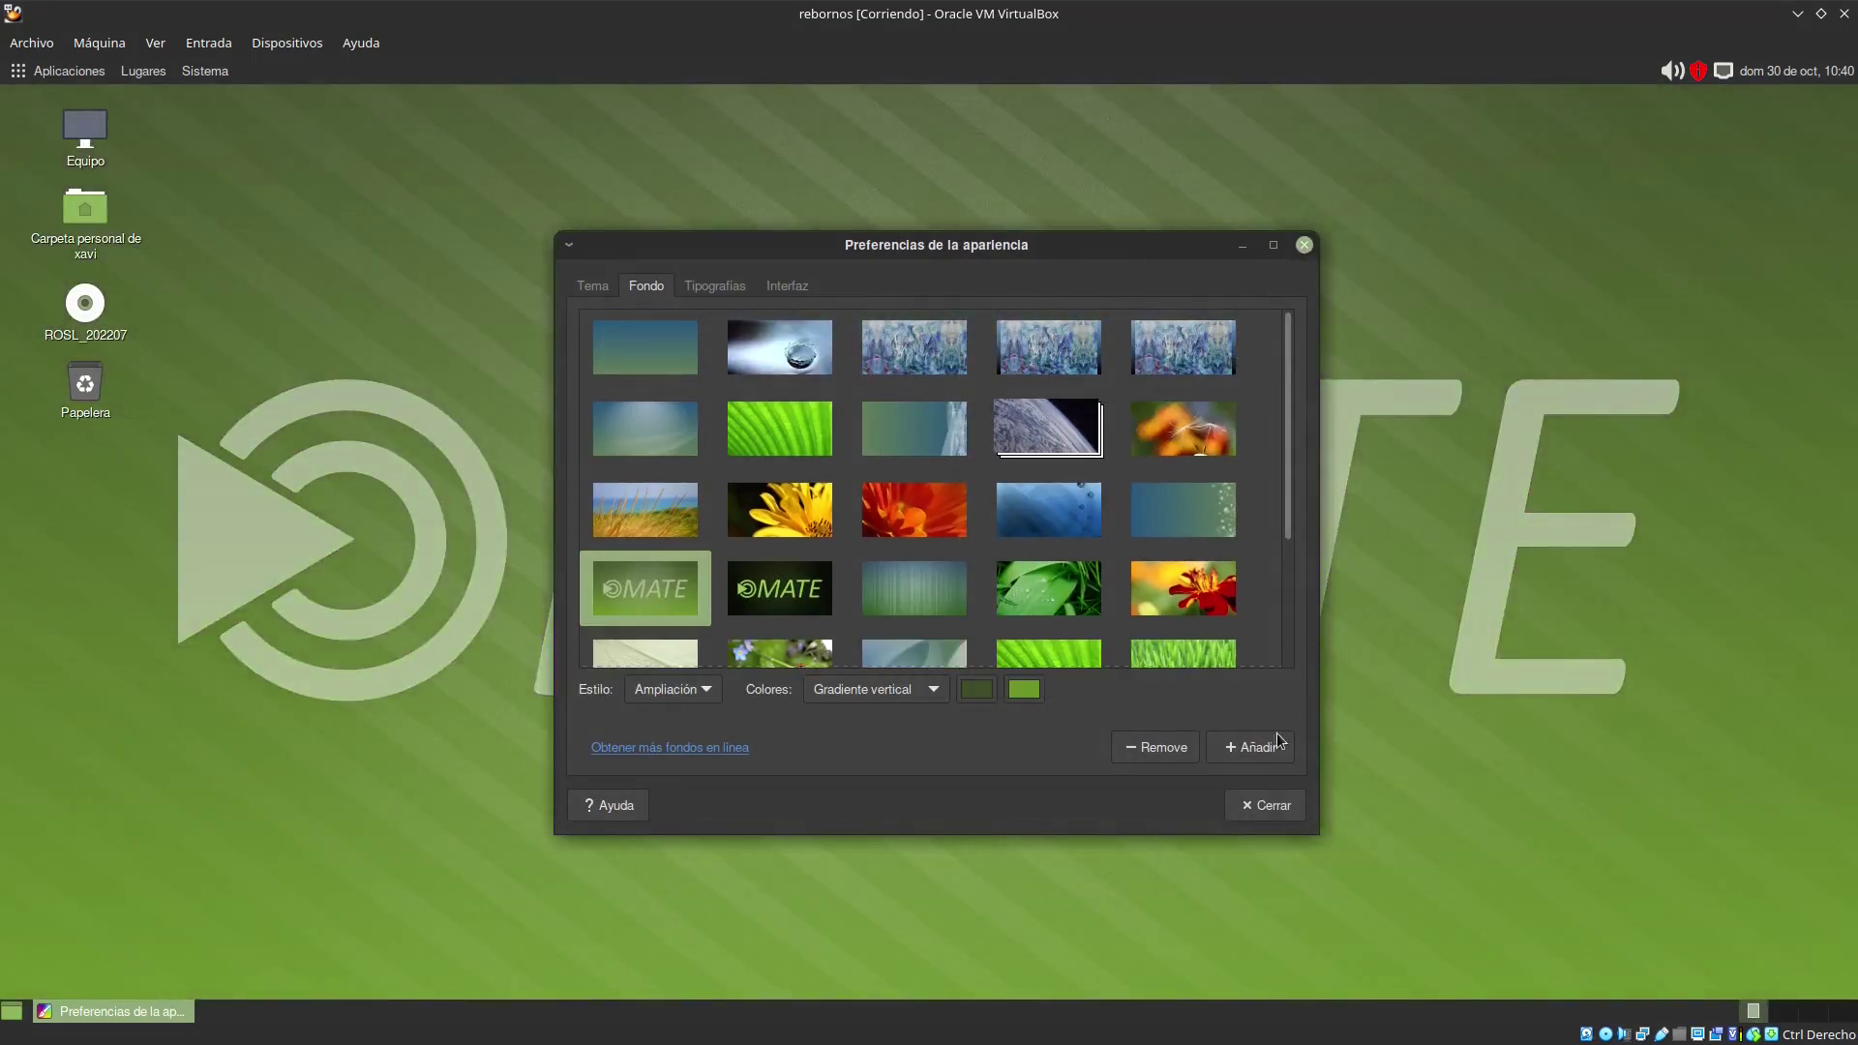
click(1273, 801)
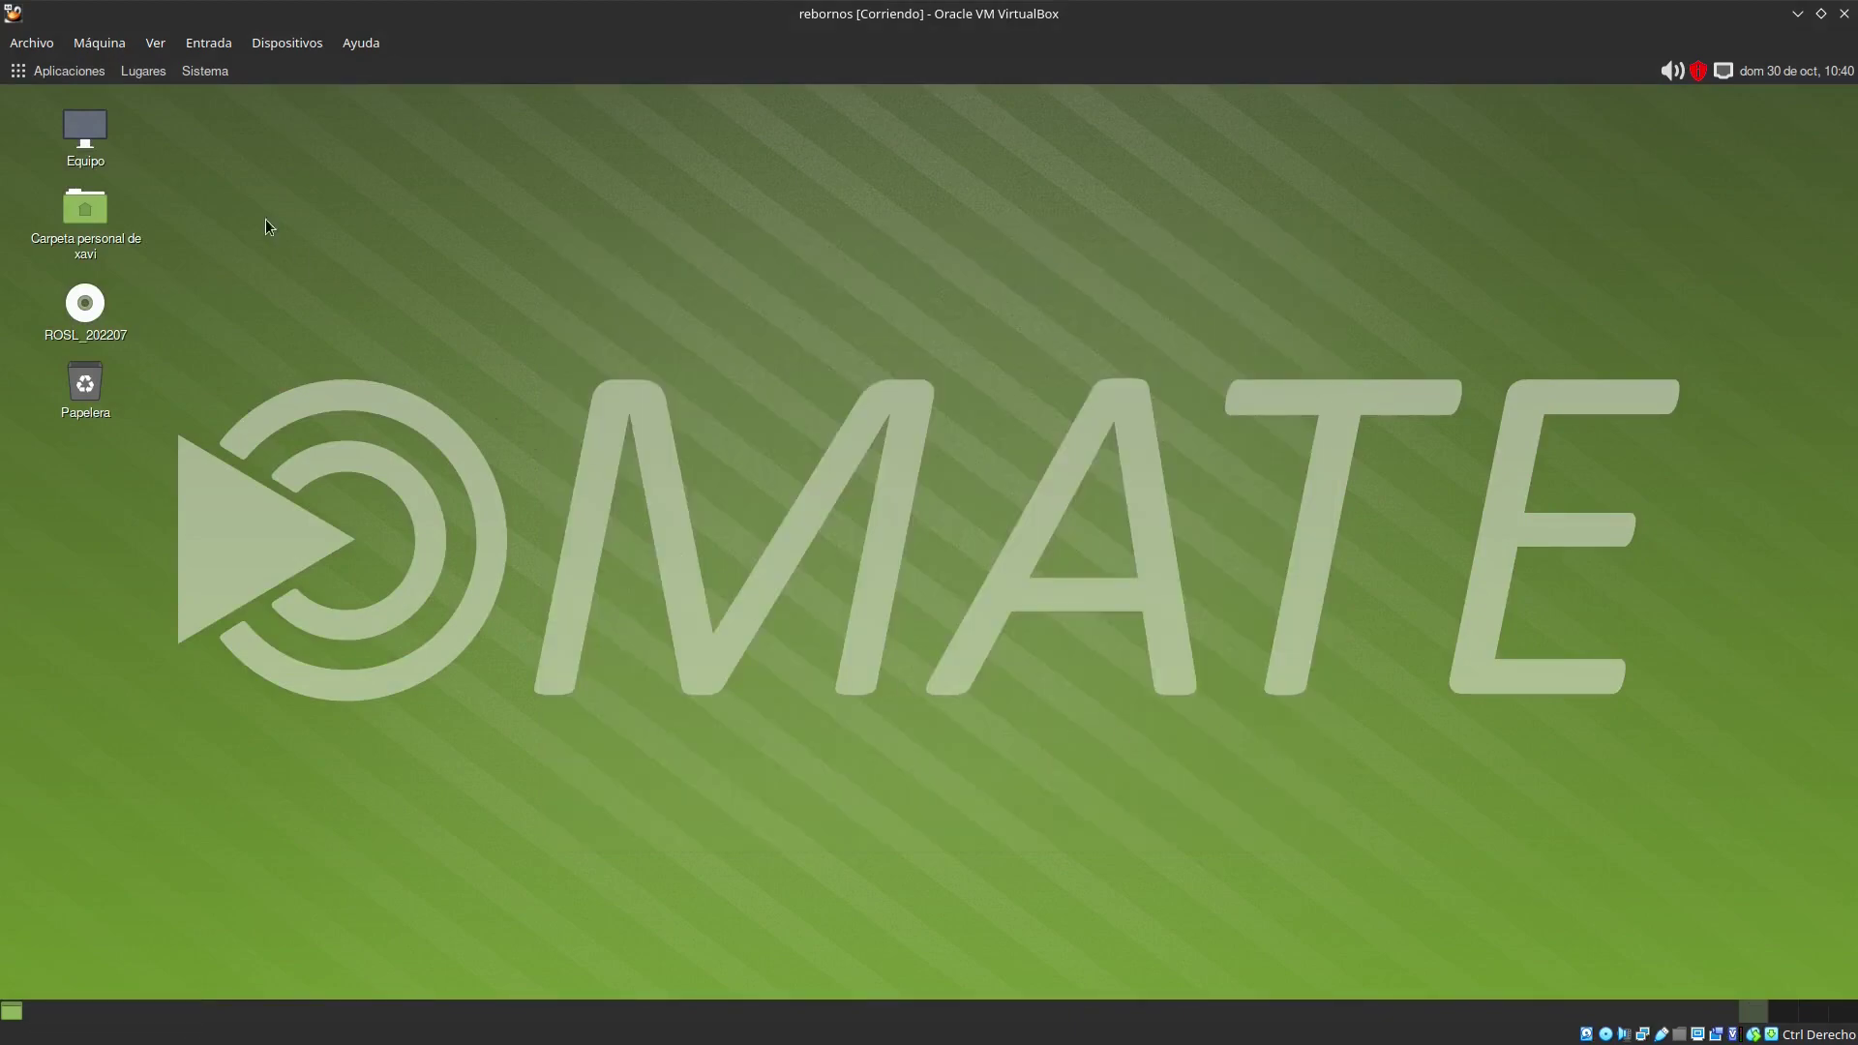
Step: Open the system's Apariencia preferences at the theme selection
click(209, 73)
mouse_move(348, 103)
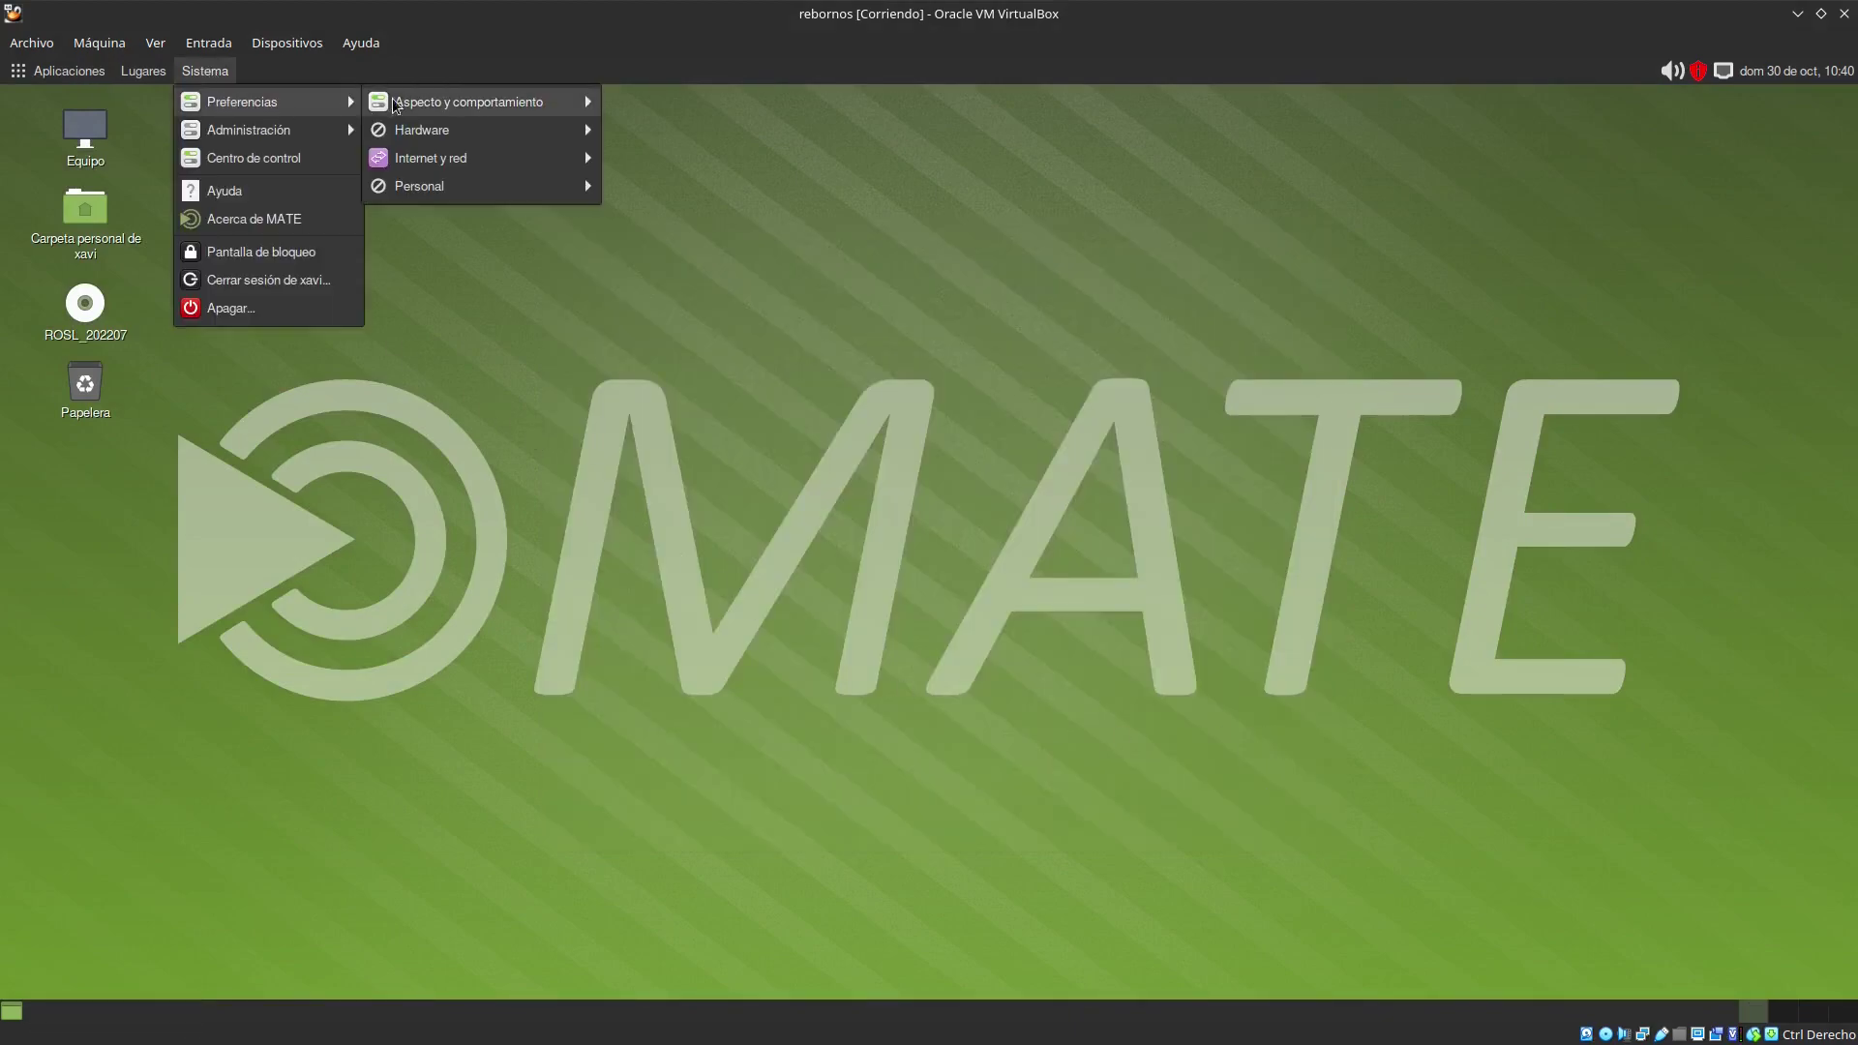
mouse_move(455, 104)
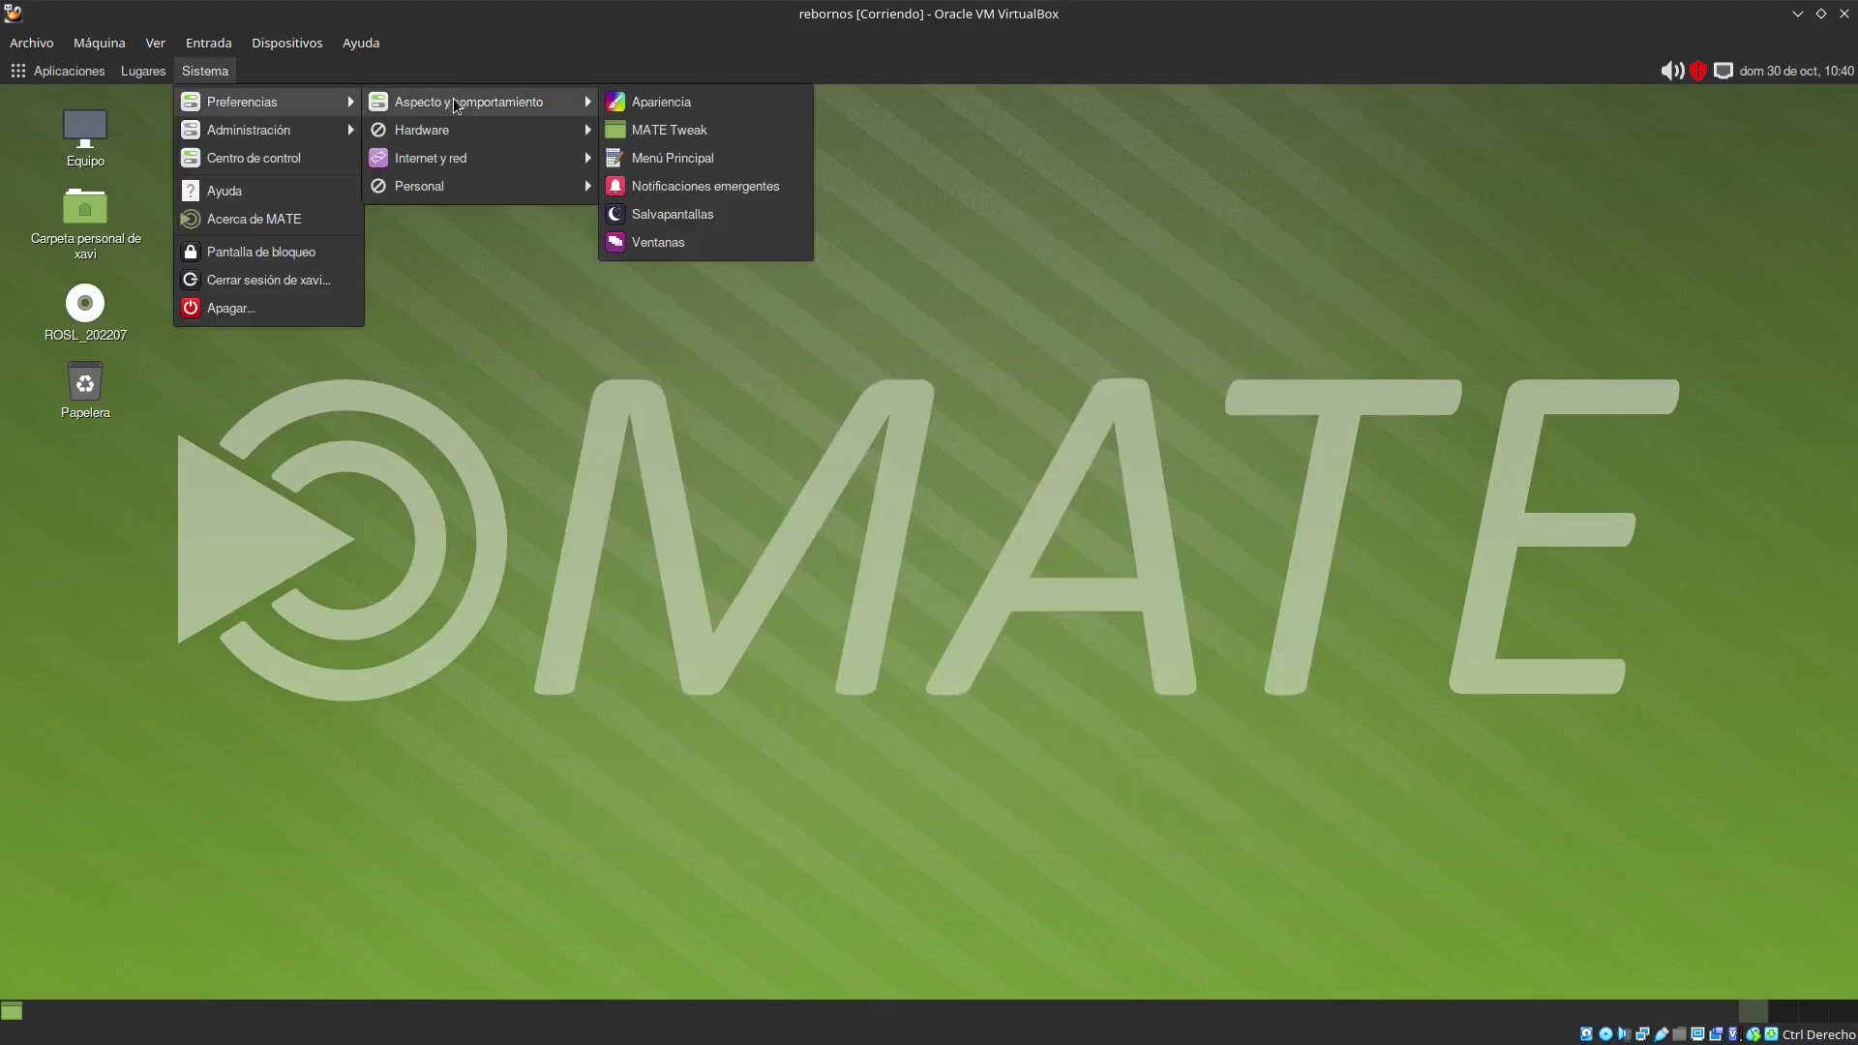
click(653, 103)
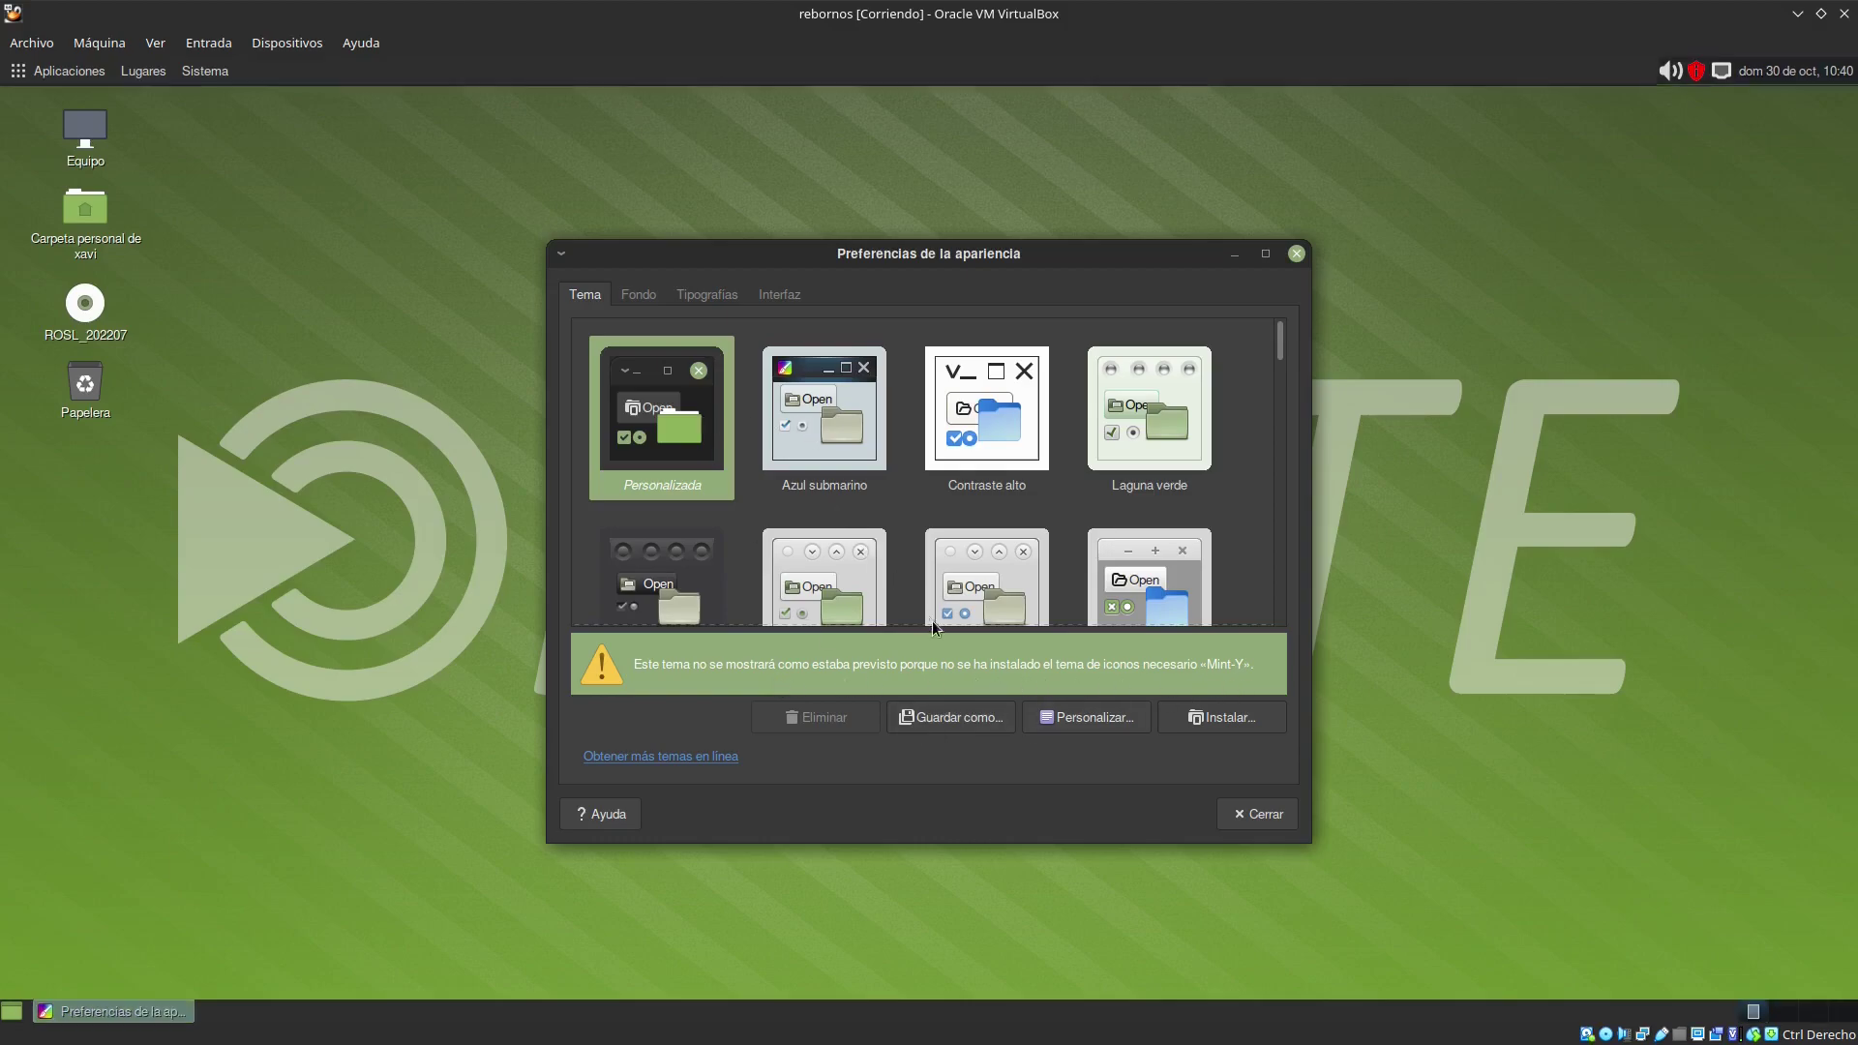
Step: Try the Azul submarino, Contraste alto and Laguna verde desktop themes one after another
click(822, 416)
click(695, 438)
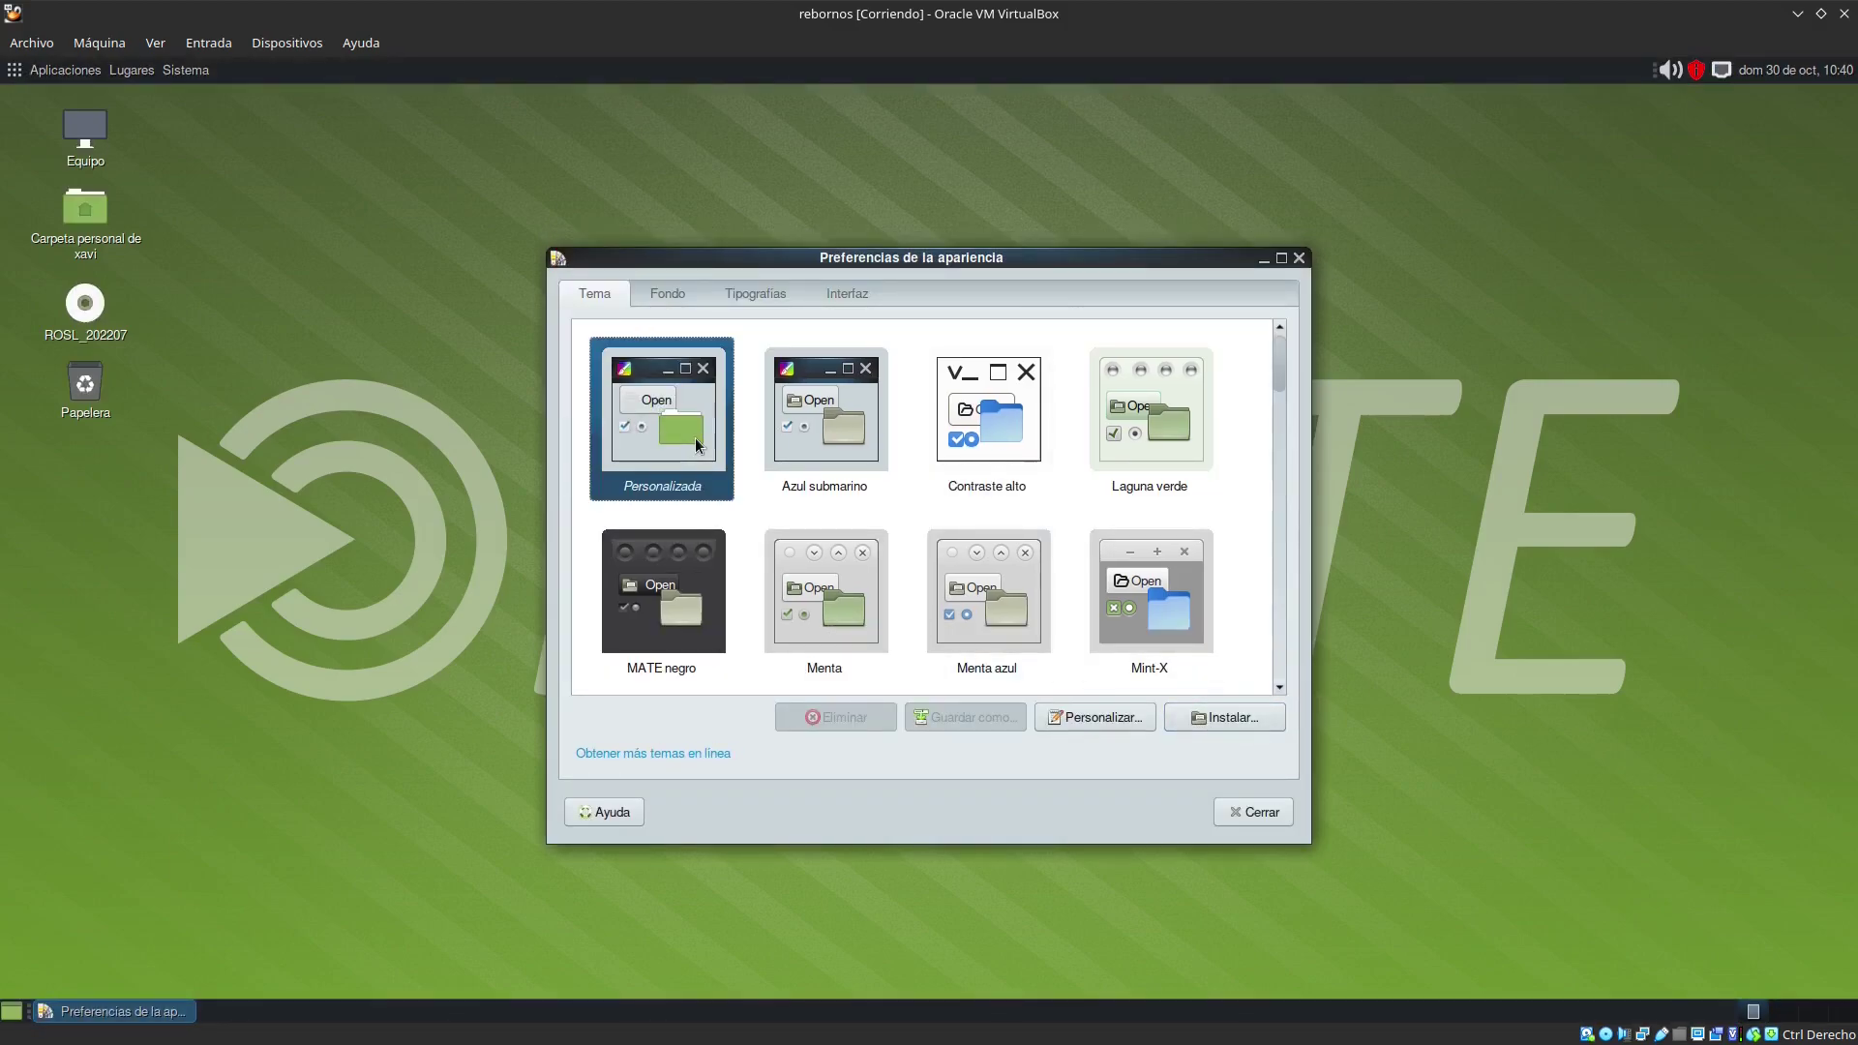
click(847, 450)
click(1001, 449)
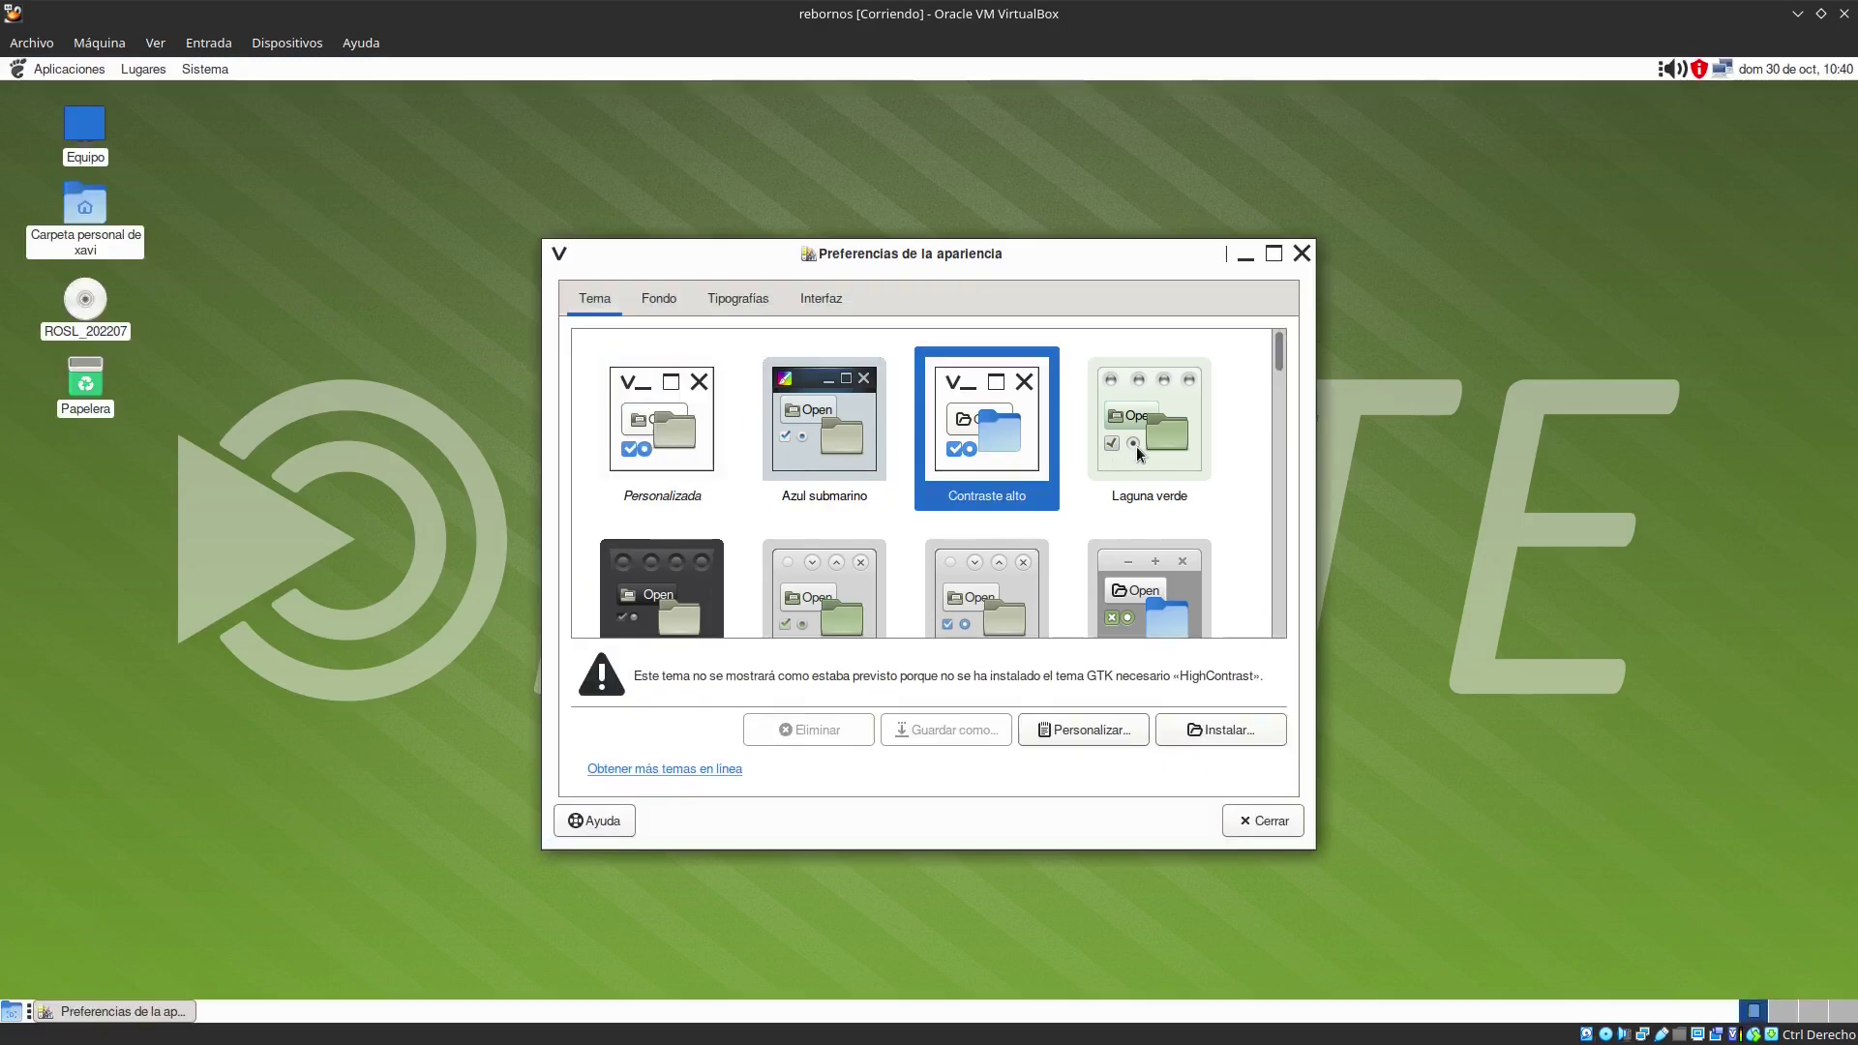
click(1140, 455)
click(650, 409)
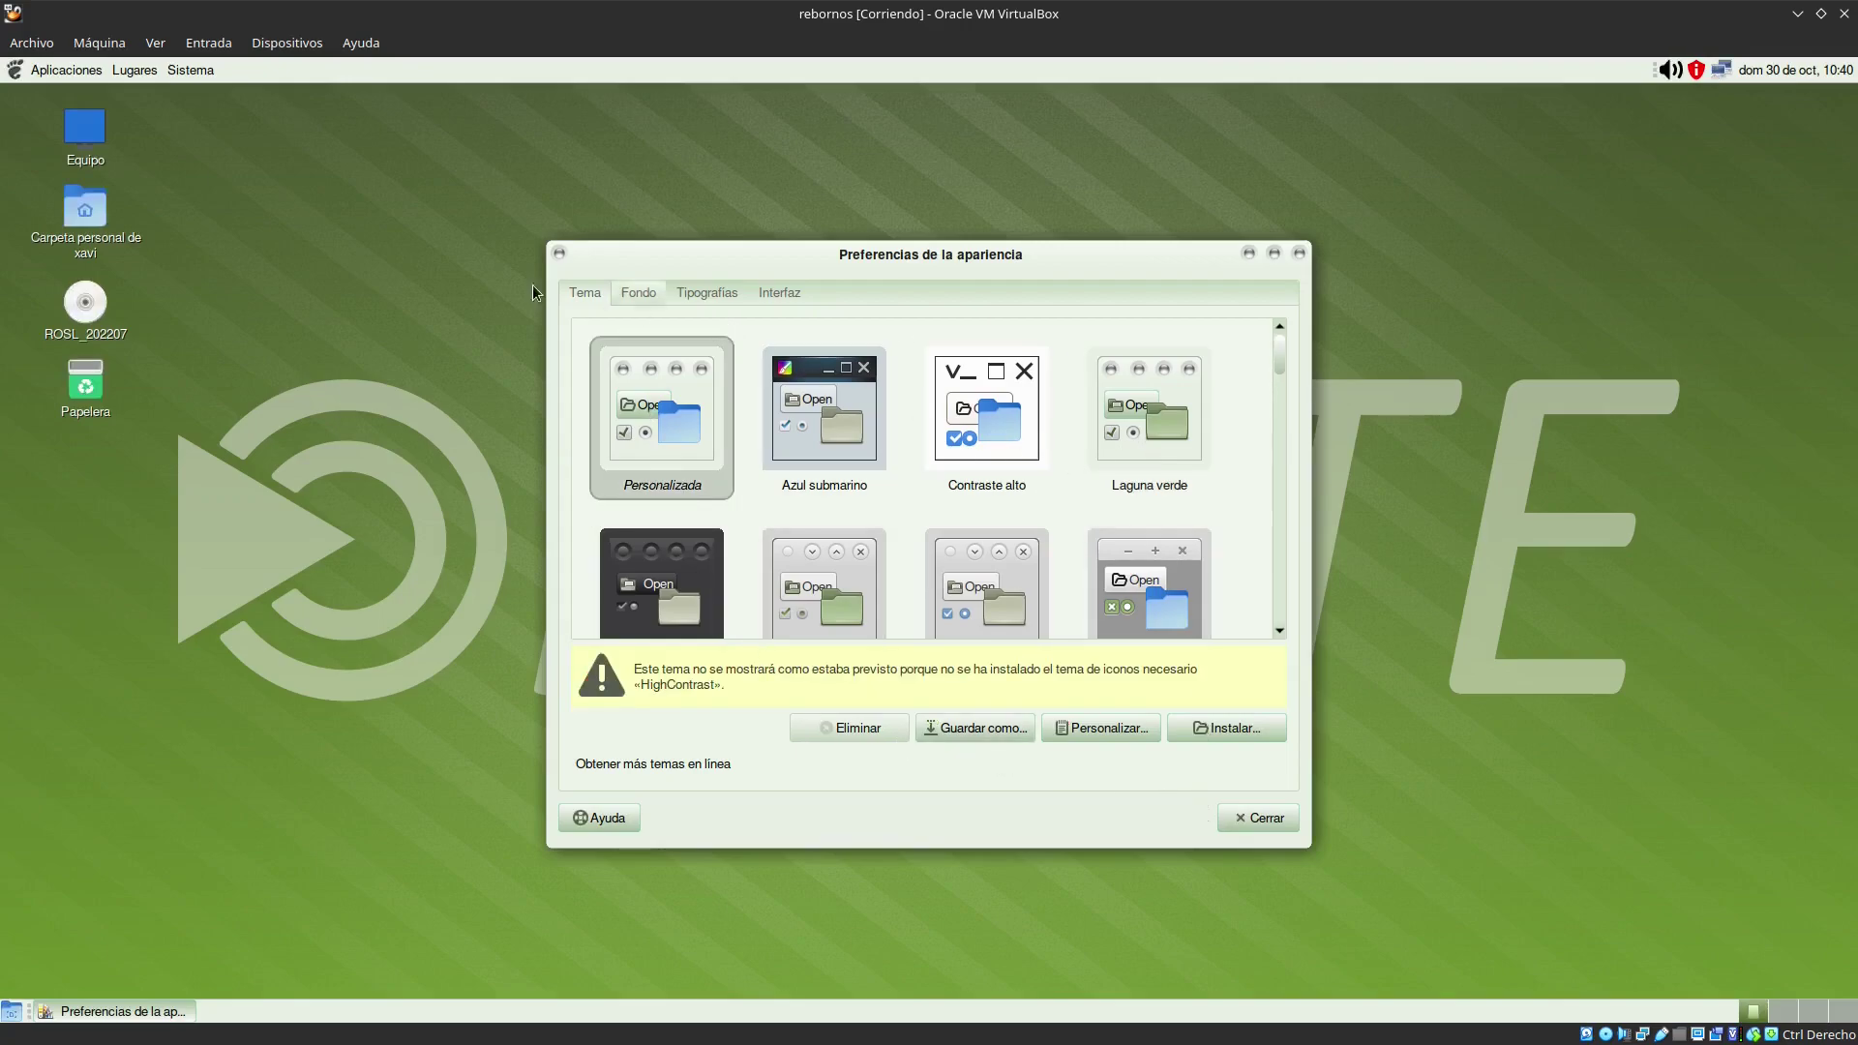
Step: Review the background, font and interface settings in the appearance preferences
click(627, 293)
click(702, 299)
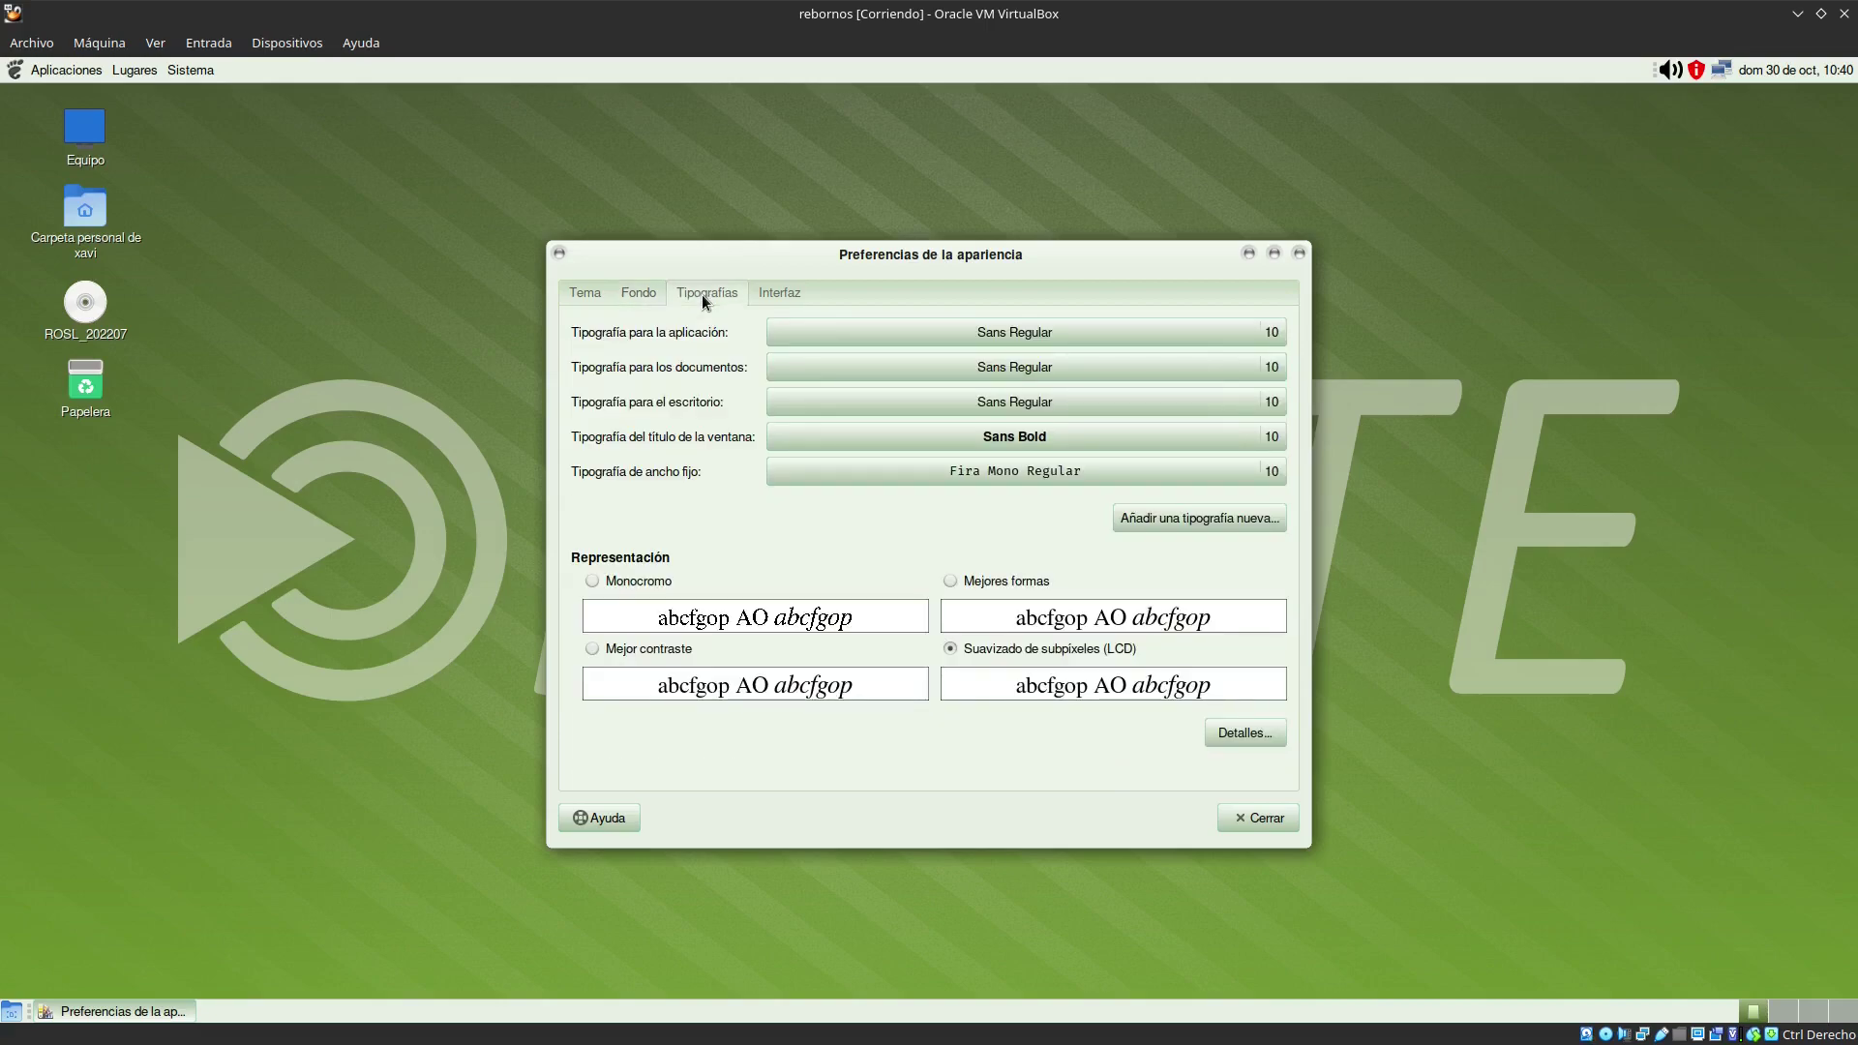
click(639, 292)
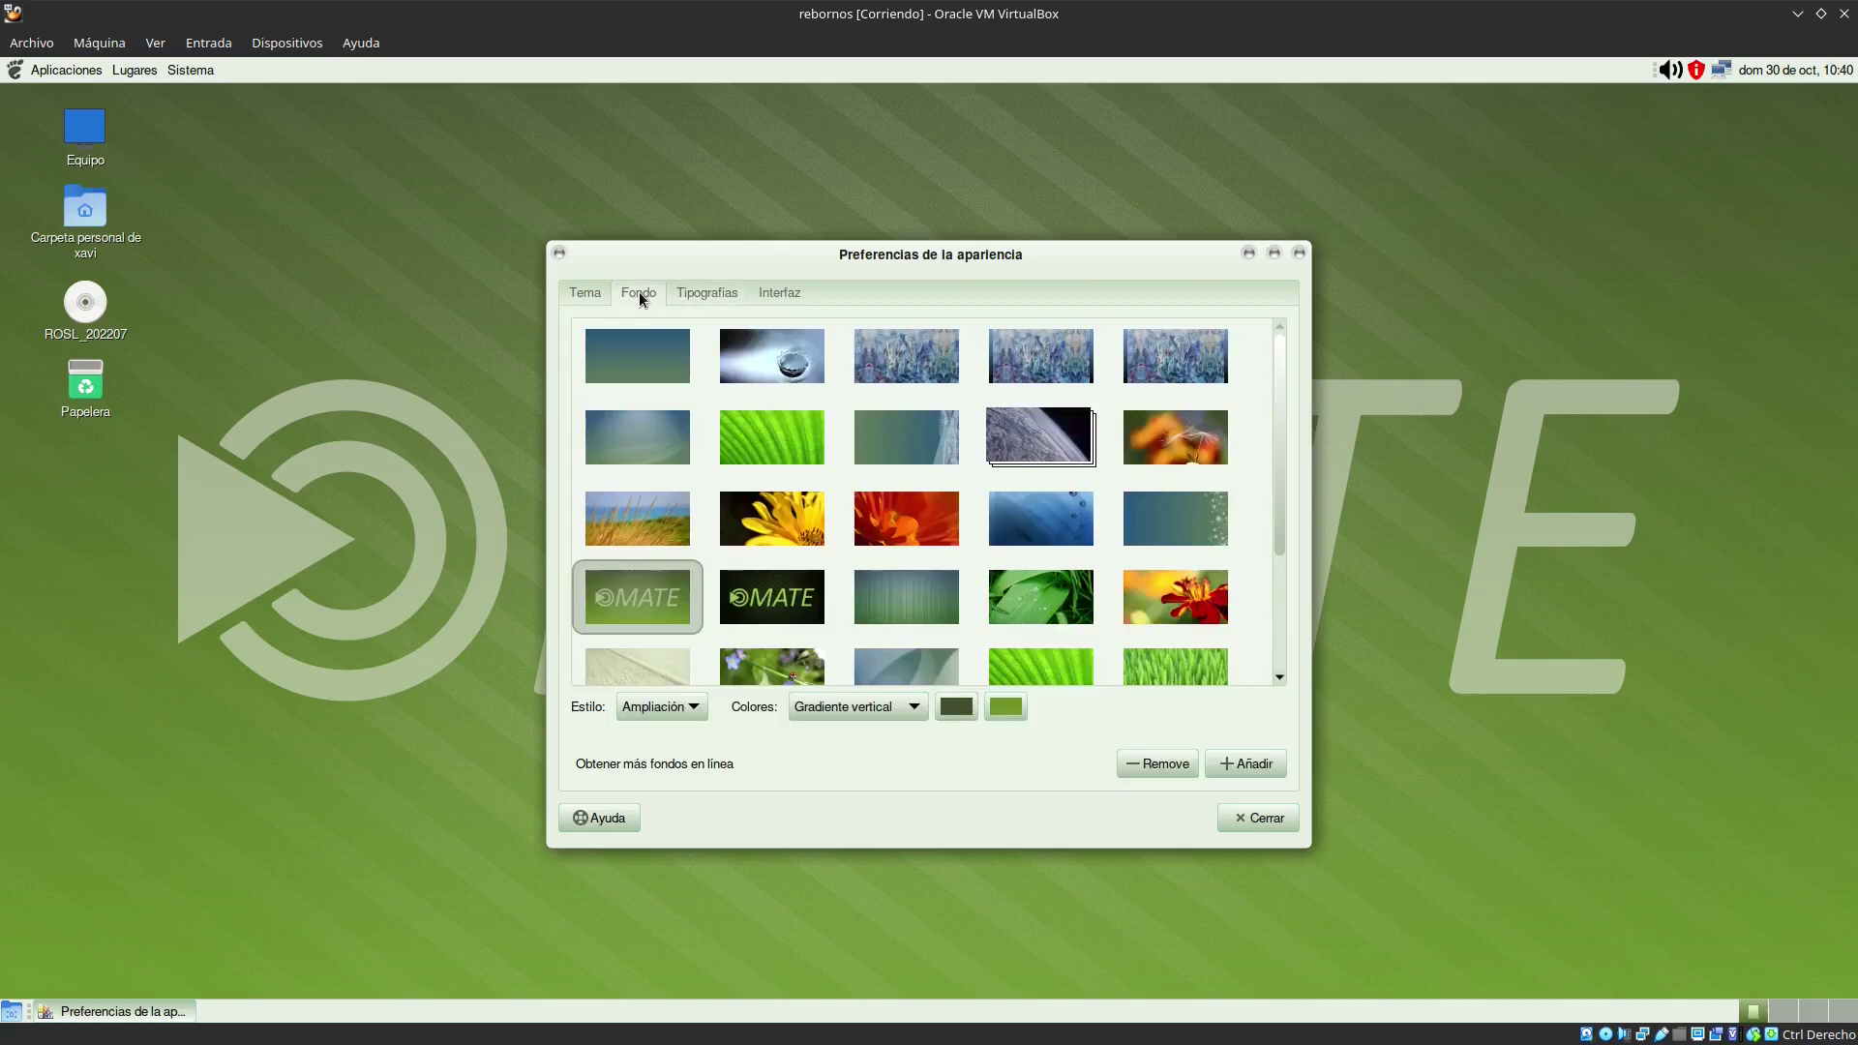
click(775, 292)
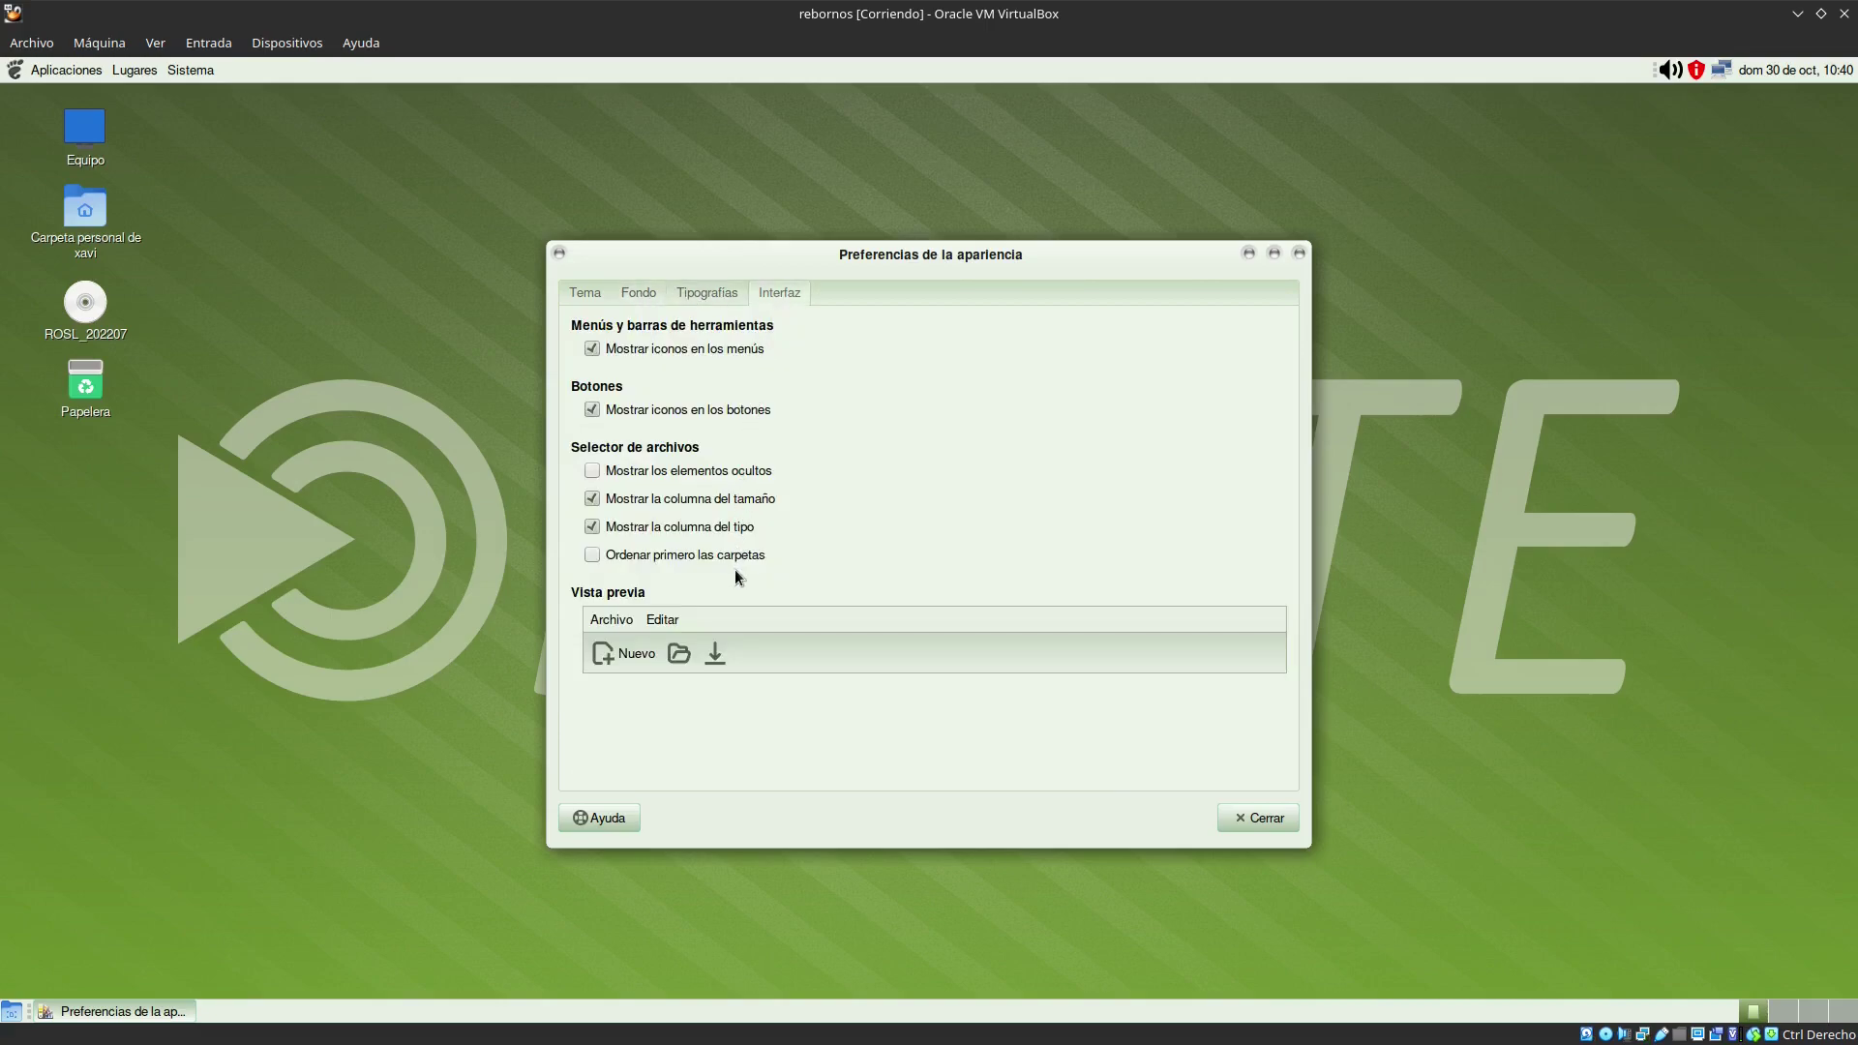
click(716, 295)
Step: Apply the Mint-Y-Dark-Red theme to the desktop and close the appearance preferences
click(580, 292)
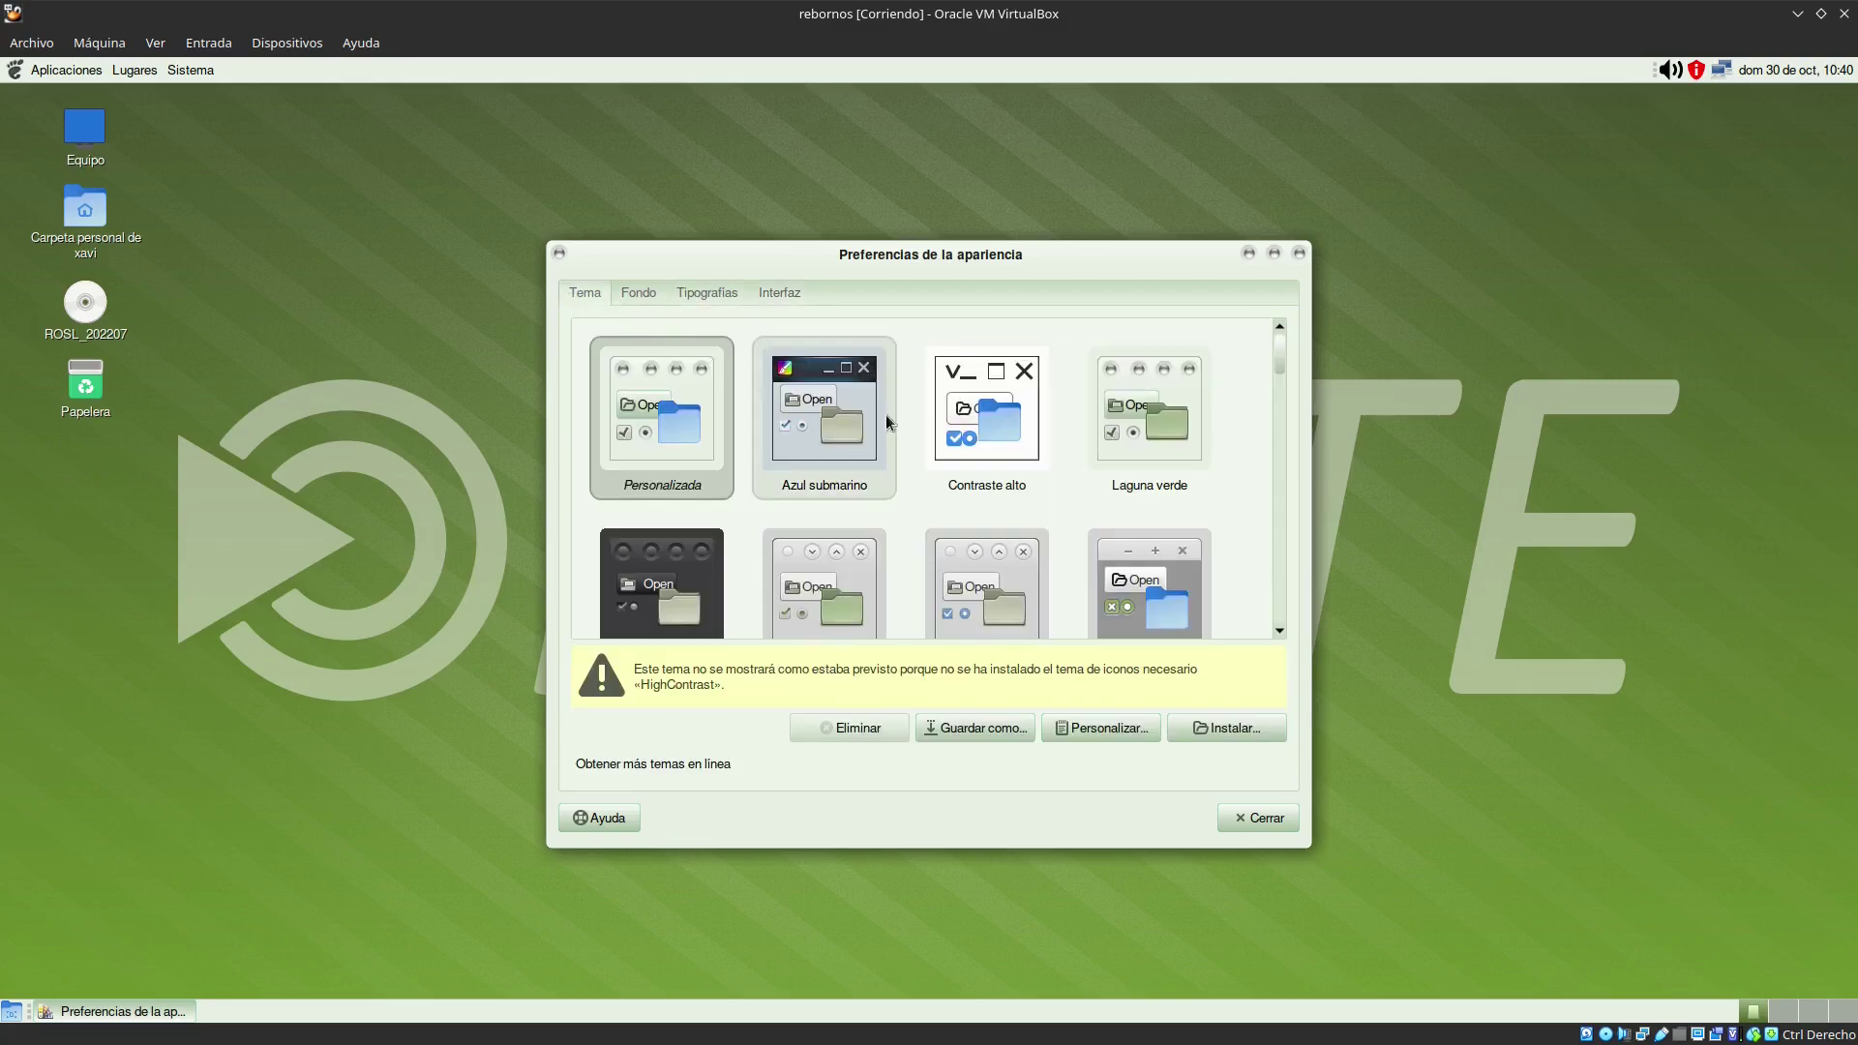
scroll(673, 561, down, 5)
scroll(984, 541, down, 10)
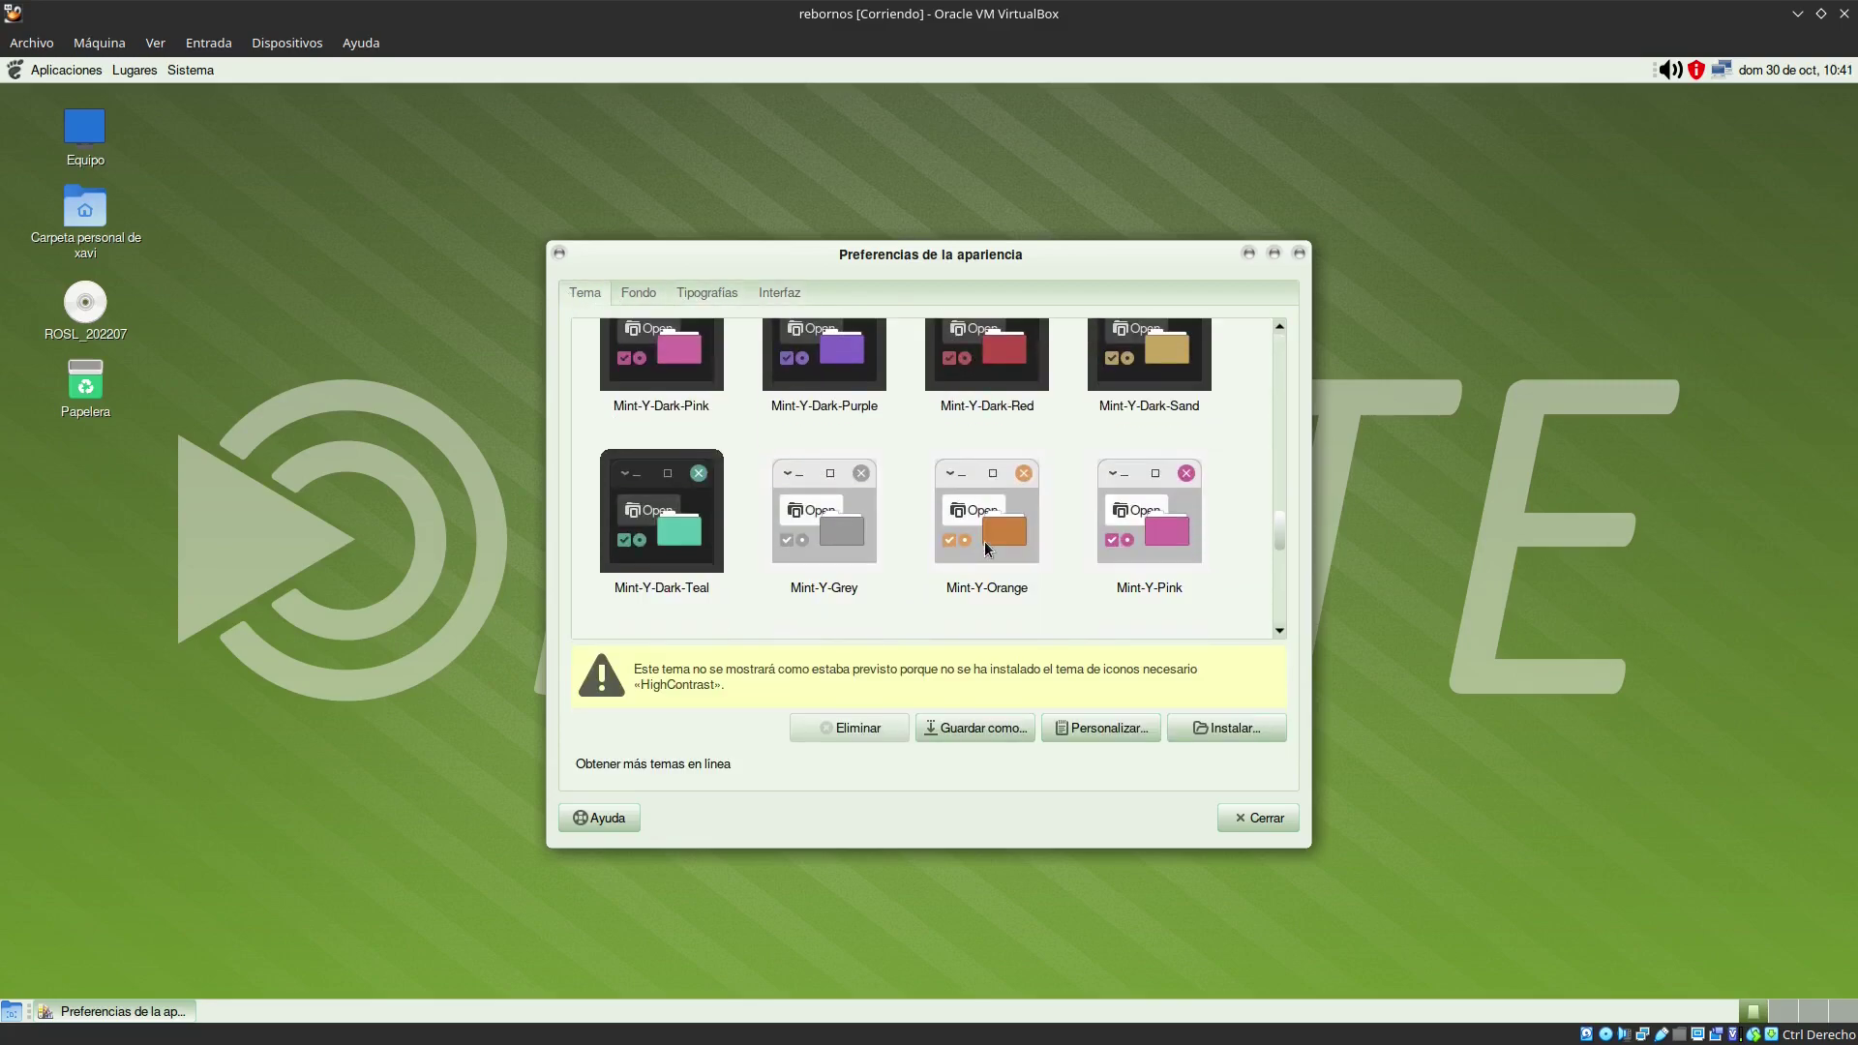
click(961, 387)
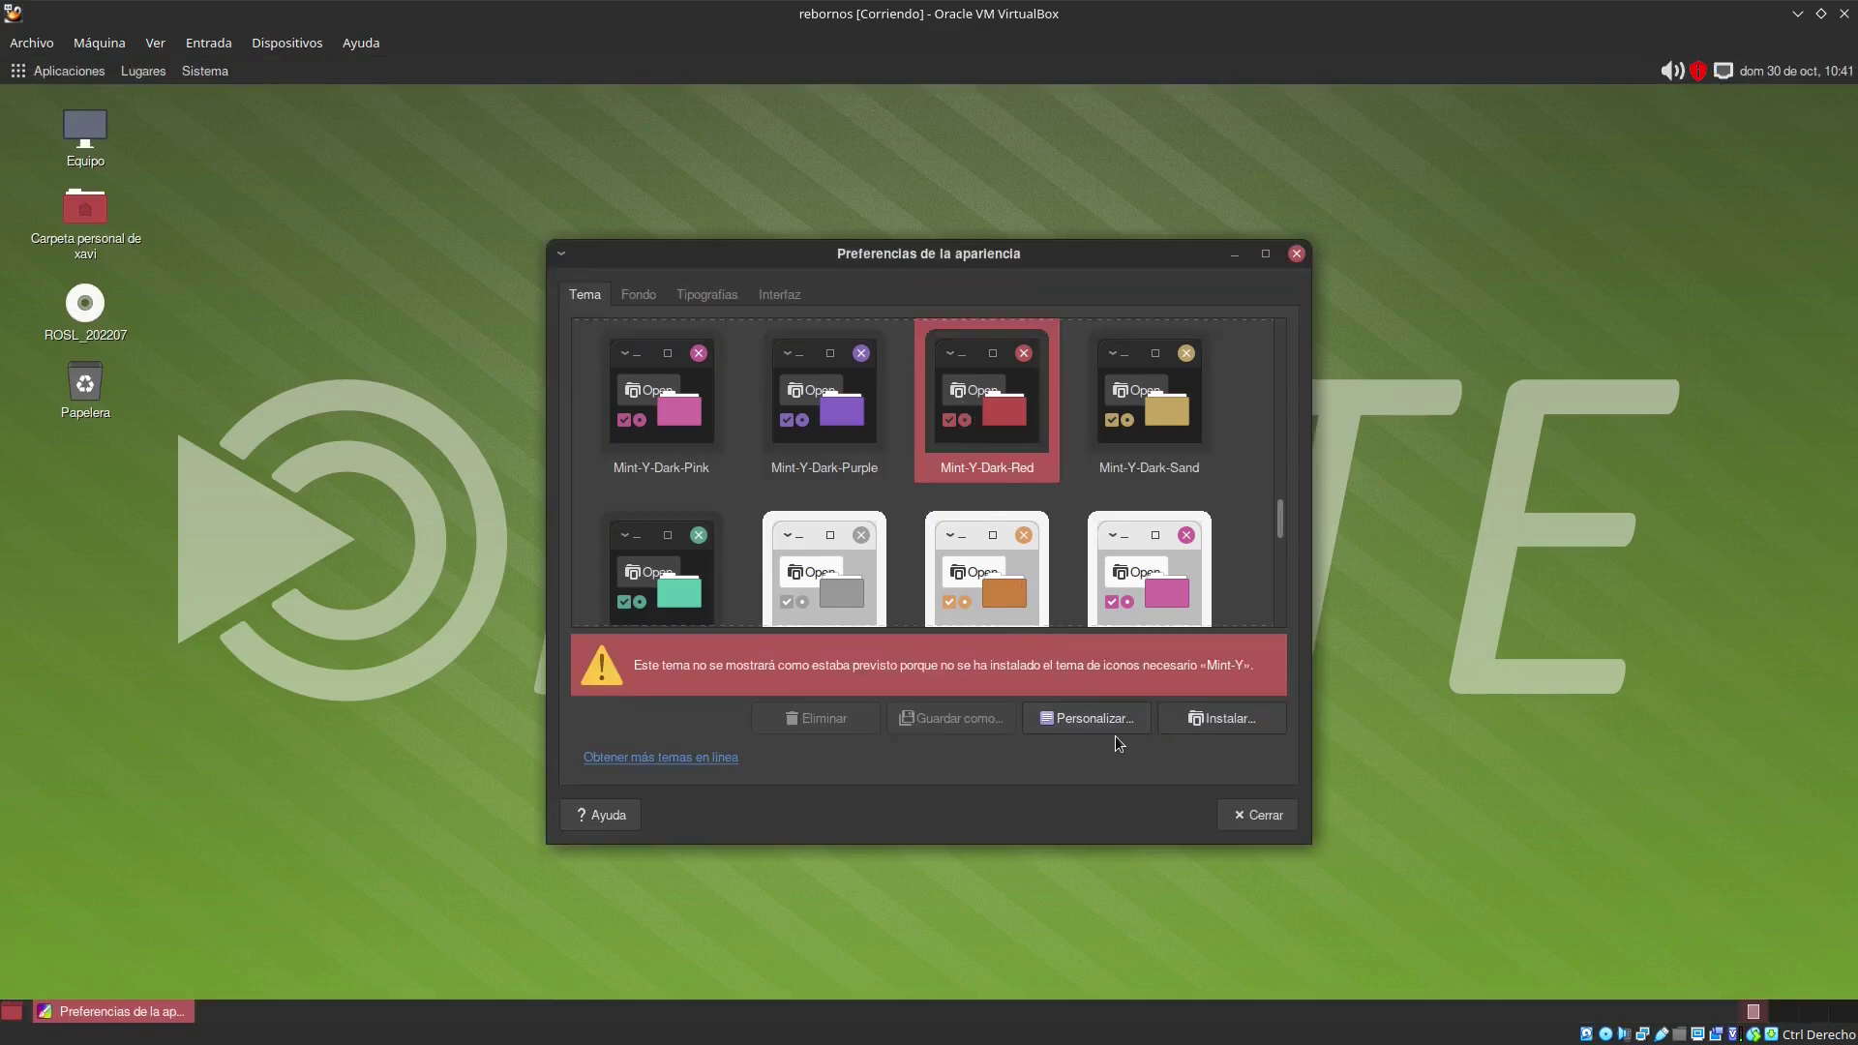
click(1235, 822)
Step: Open MATE Tweak from the appearance and behaviour preferences and show its panel settings
click(204, 71)
mouse_move(234, 104)
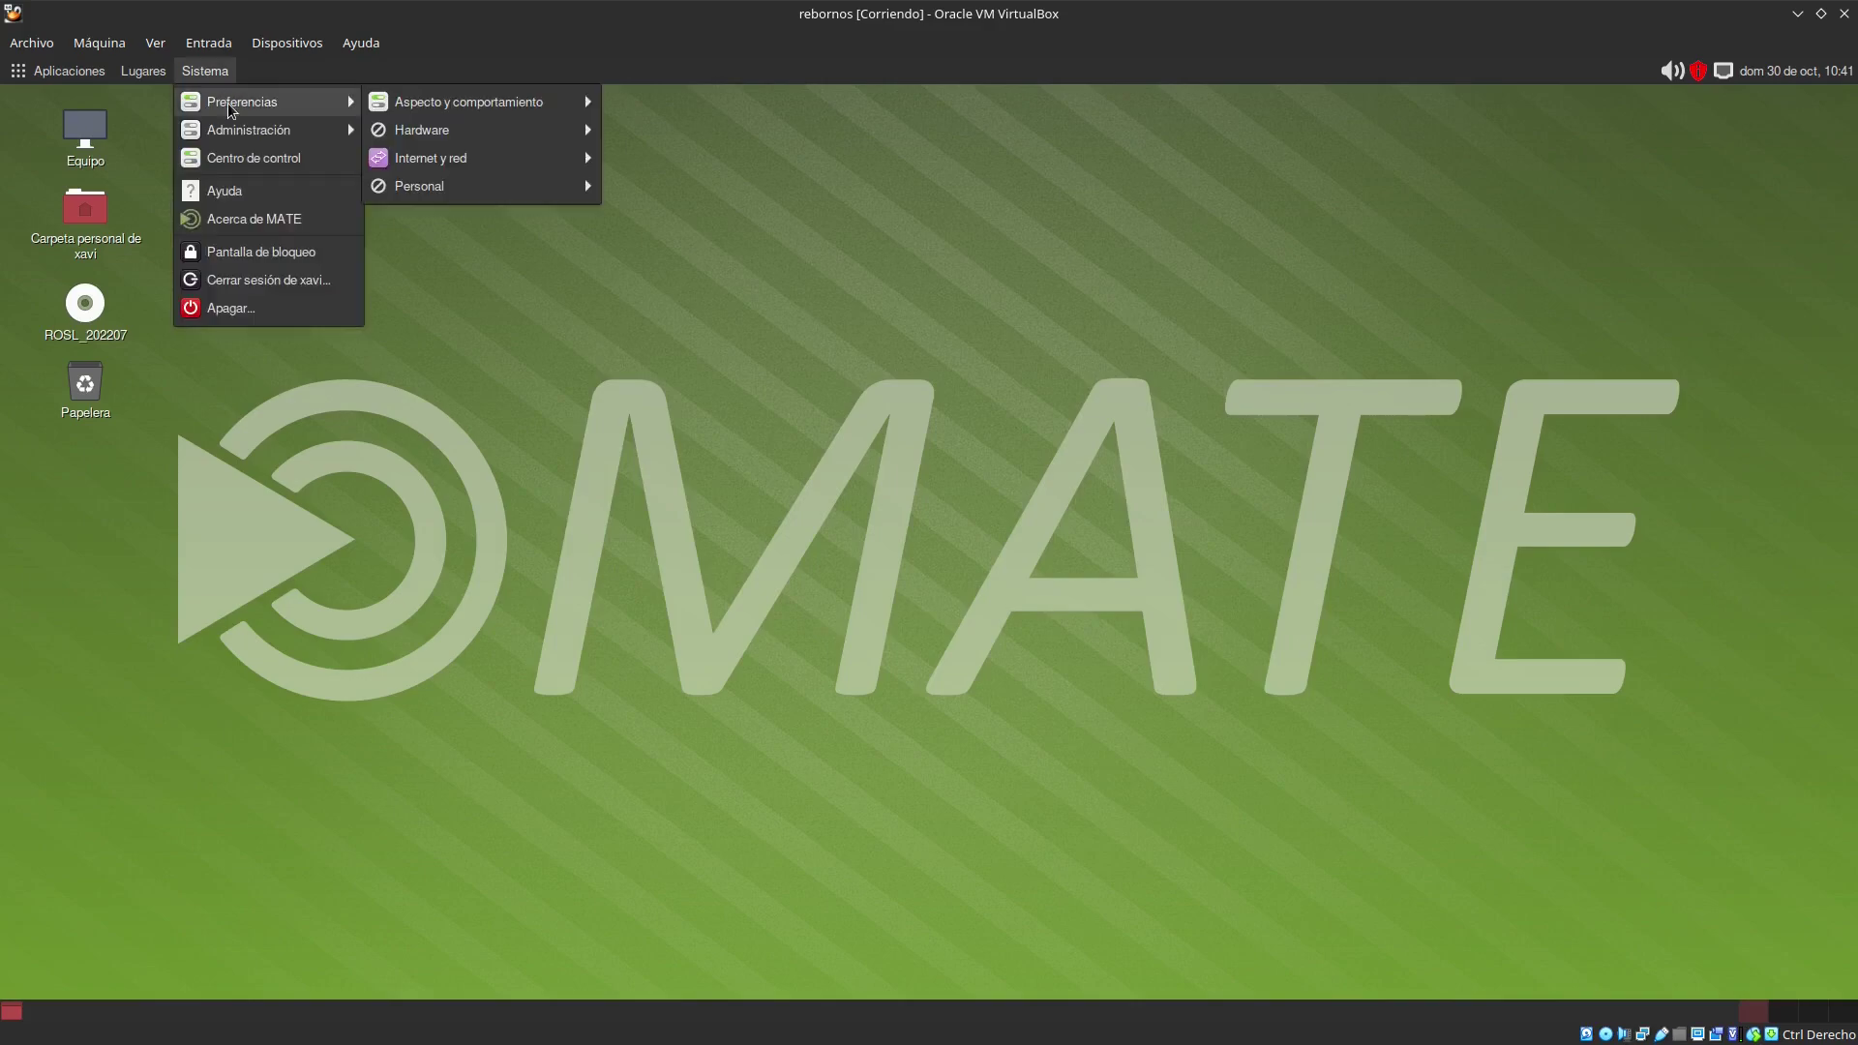
mouse_move(434, 128)
mouse_move(464, 101)
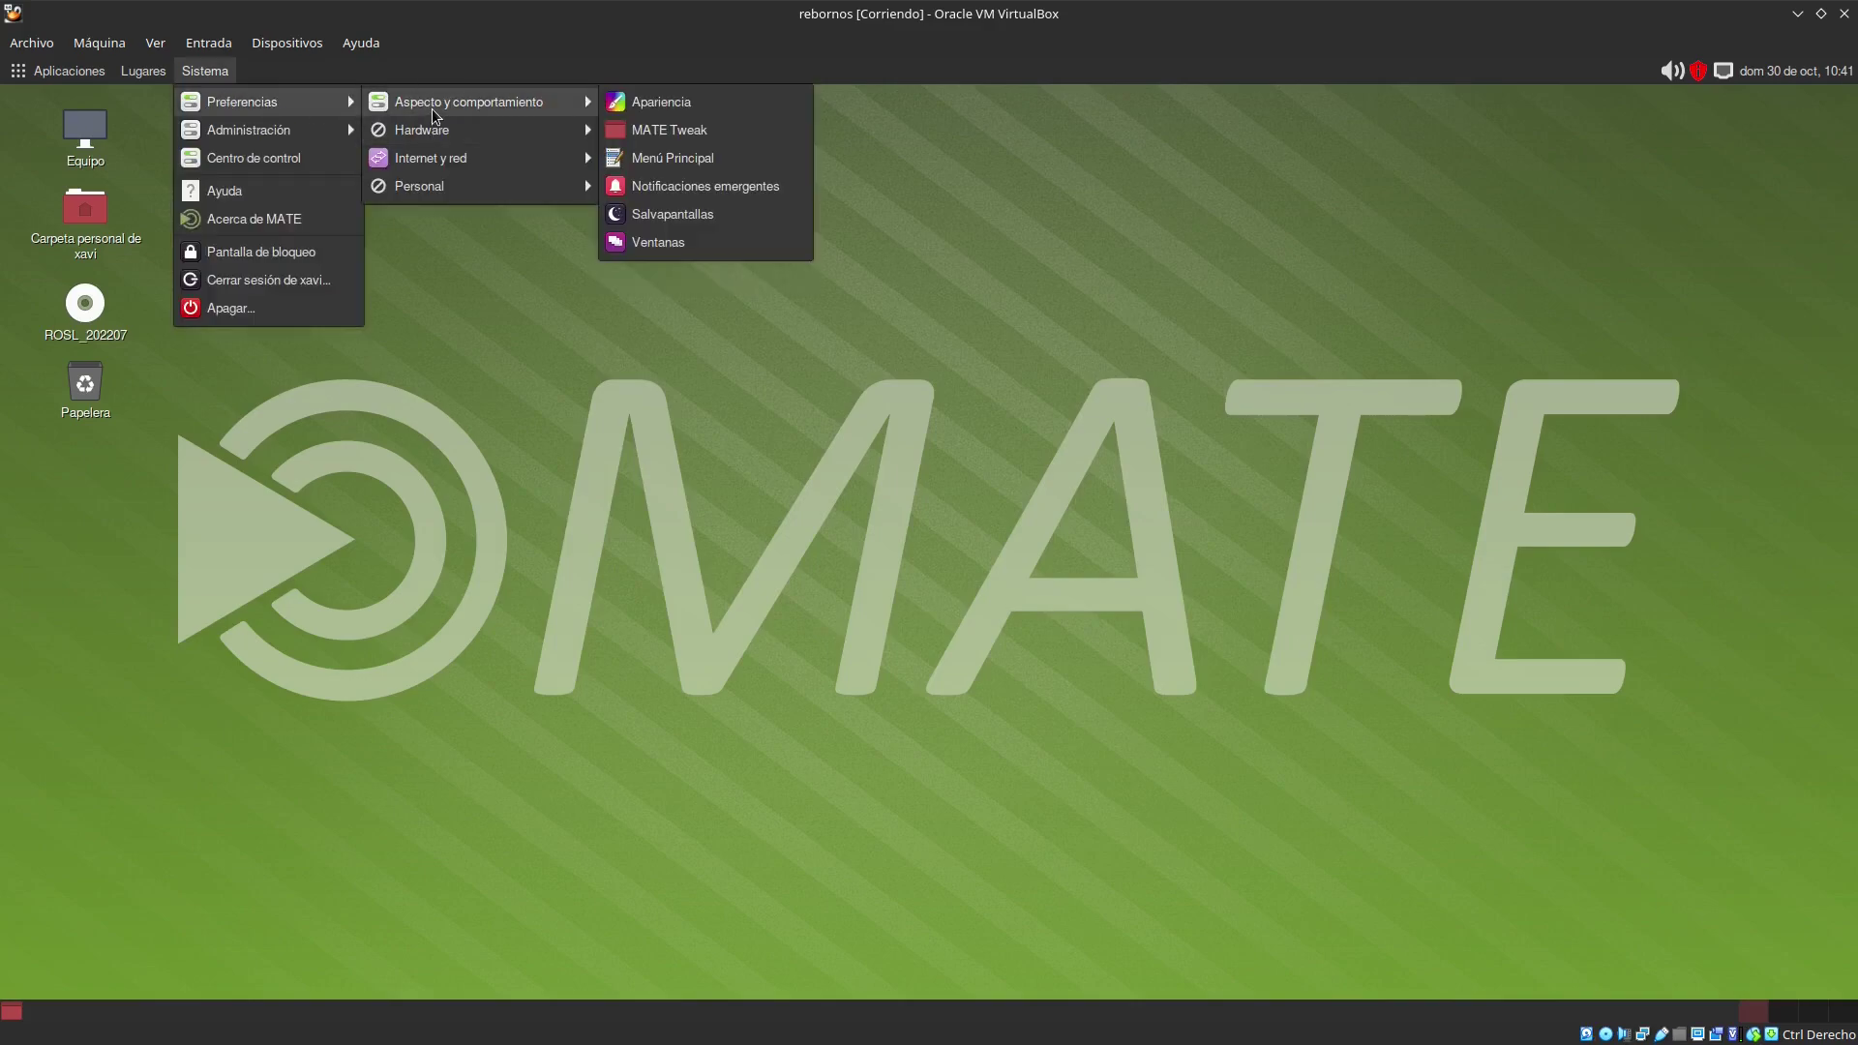
click(653, 129)
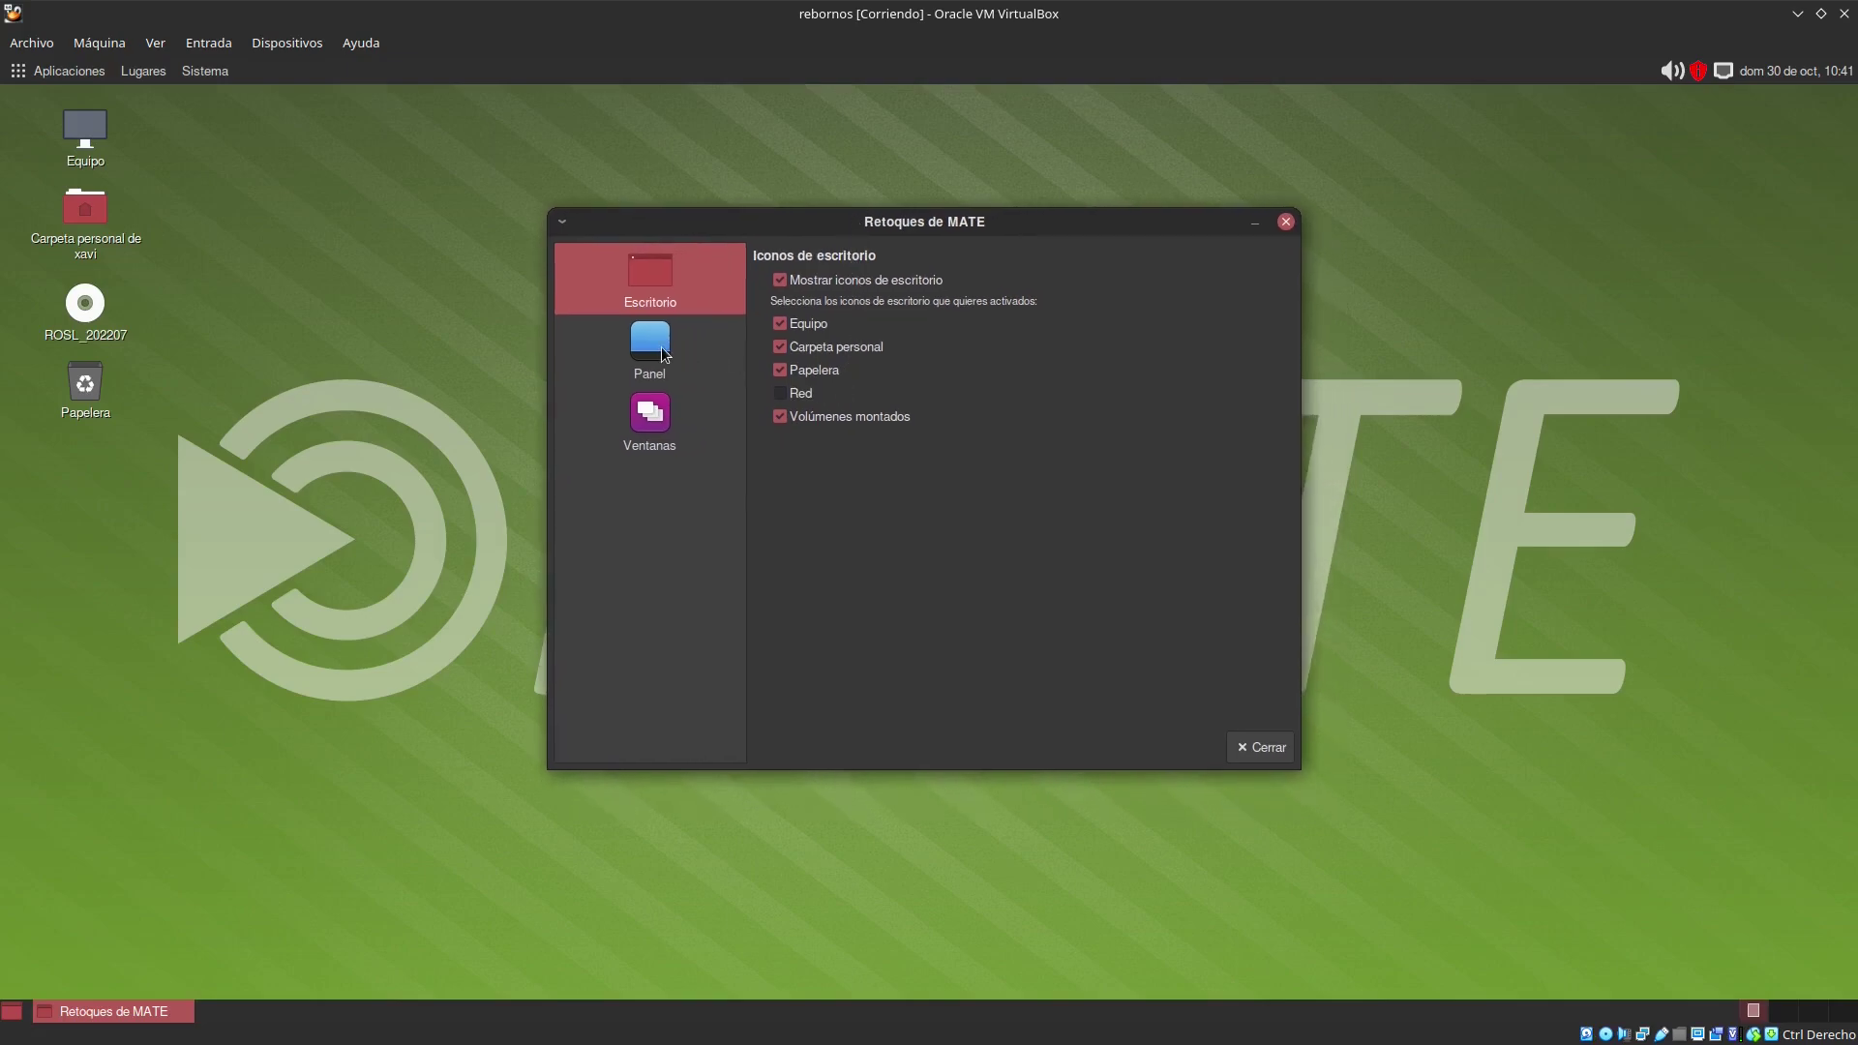
click(663, 355)
Step: Try the Fedora panel layout and cancel the layout change
click(847, 312)
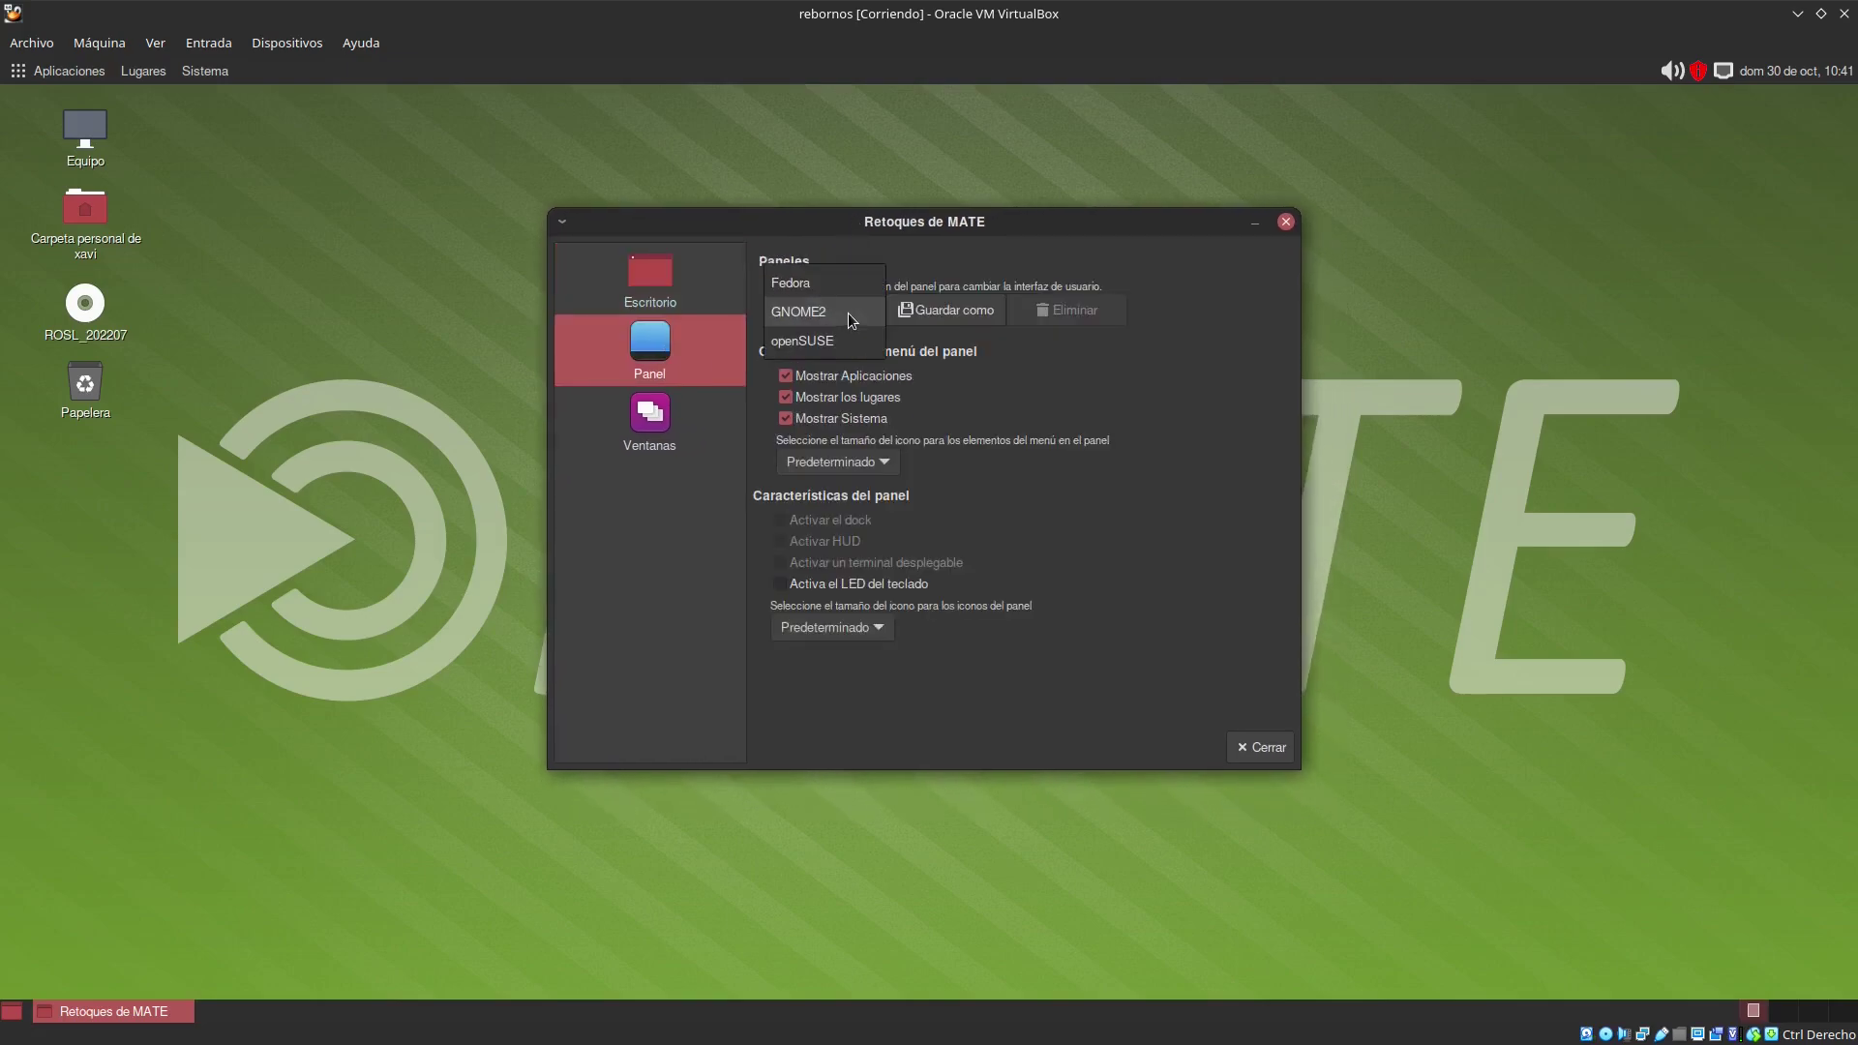
click(848, 311)
click(848, 312)
click(795, 286)
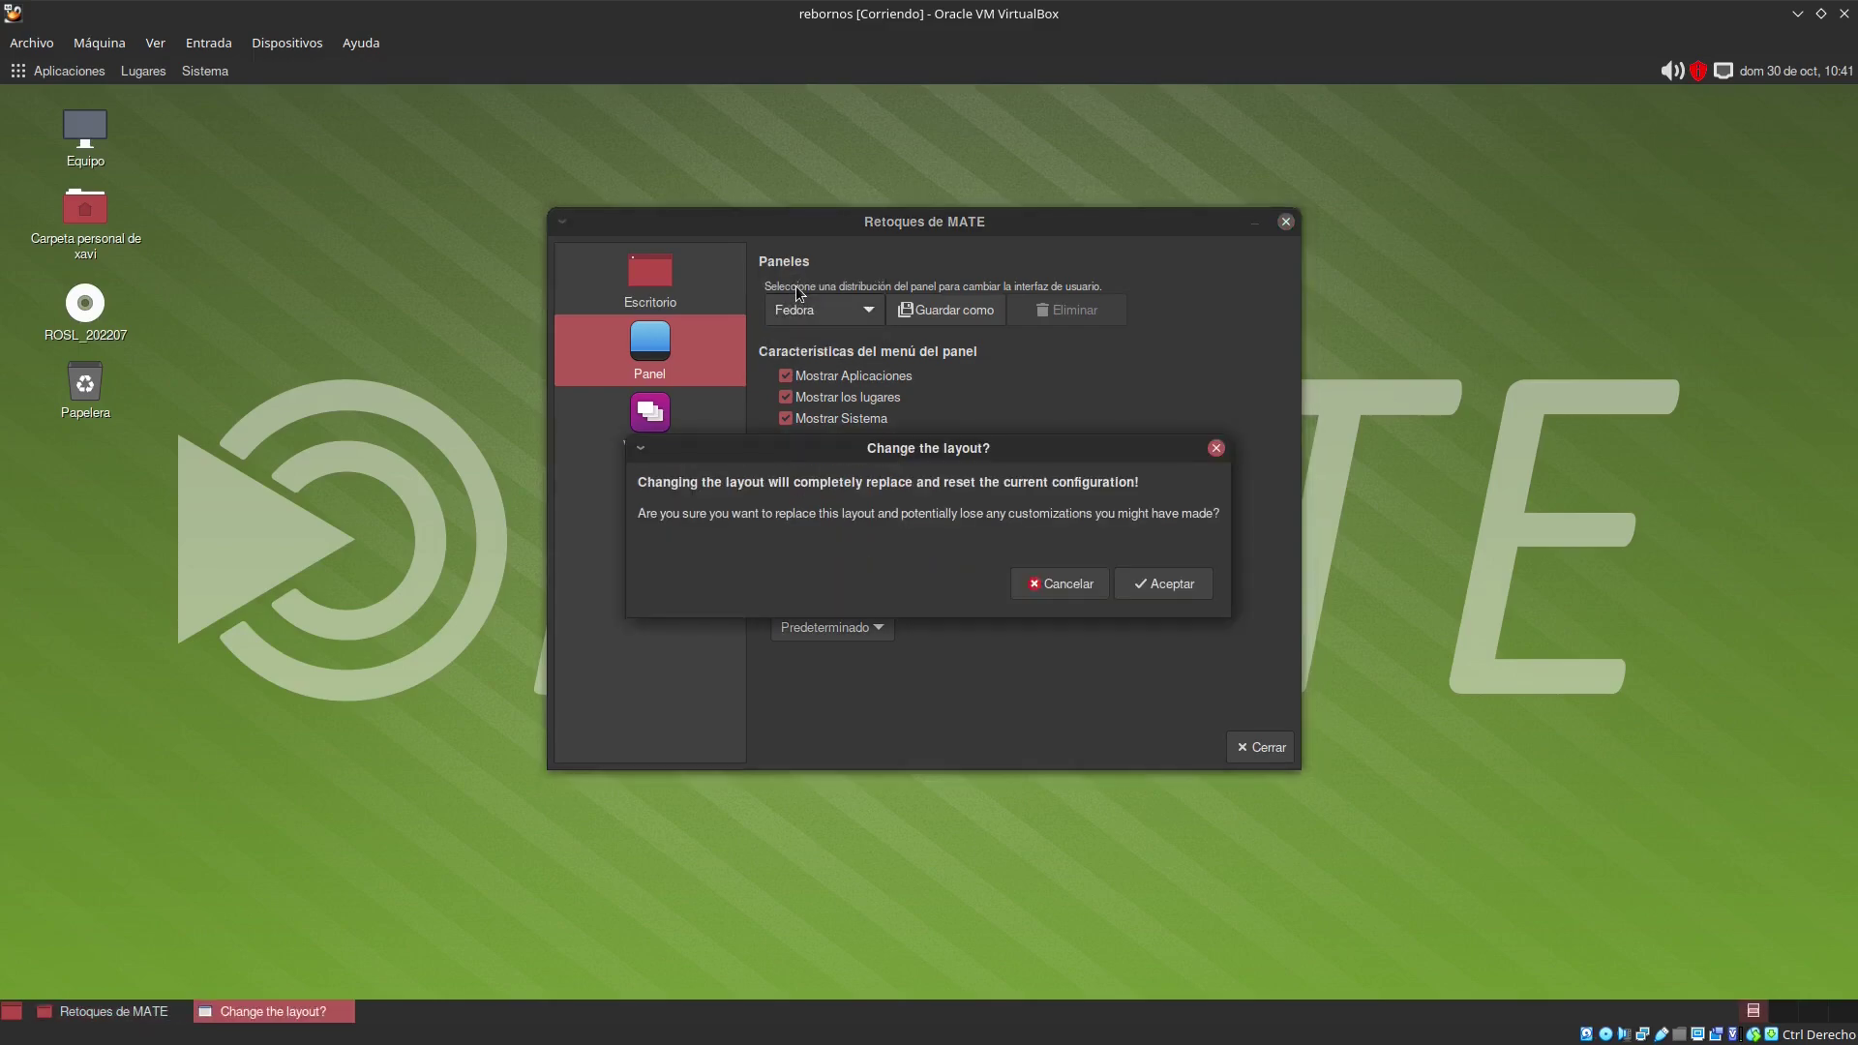
click(1050, 586)
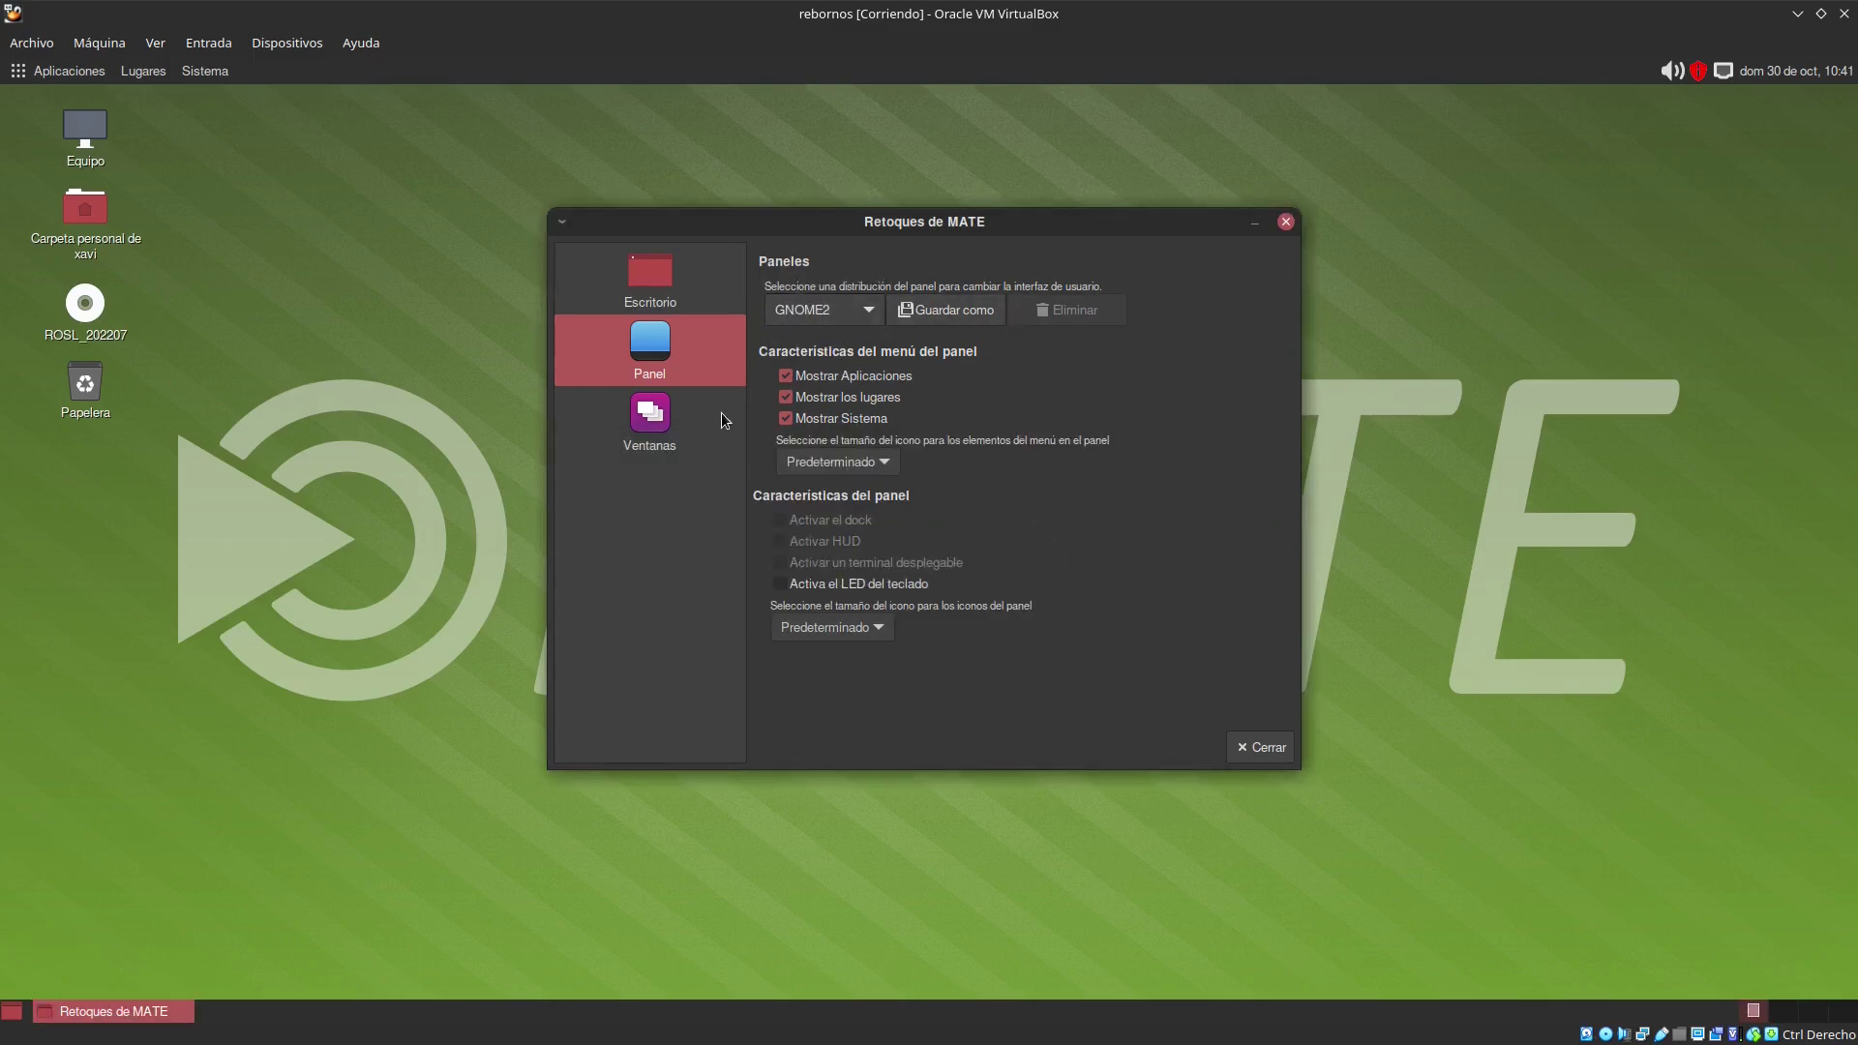
Step: Review the Ventanas settings in MATE Tweak and close it
click(665, 416)
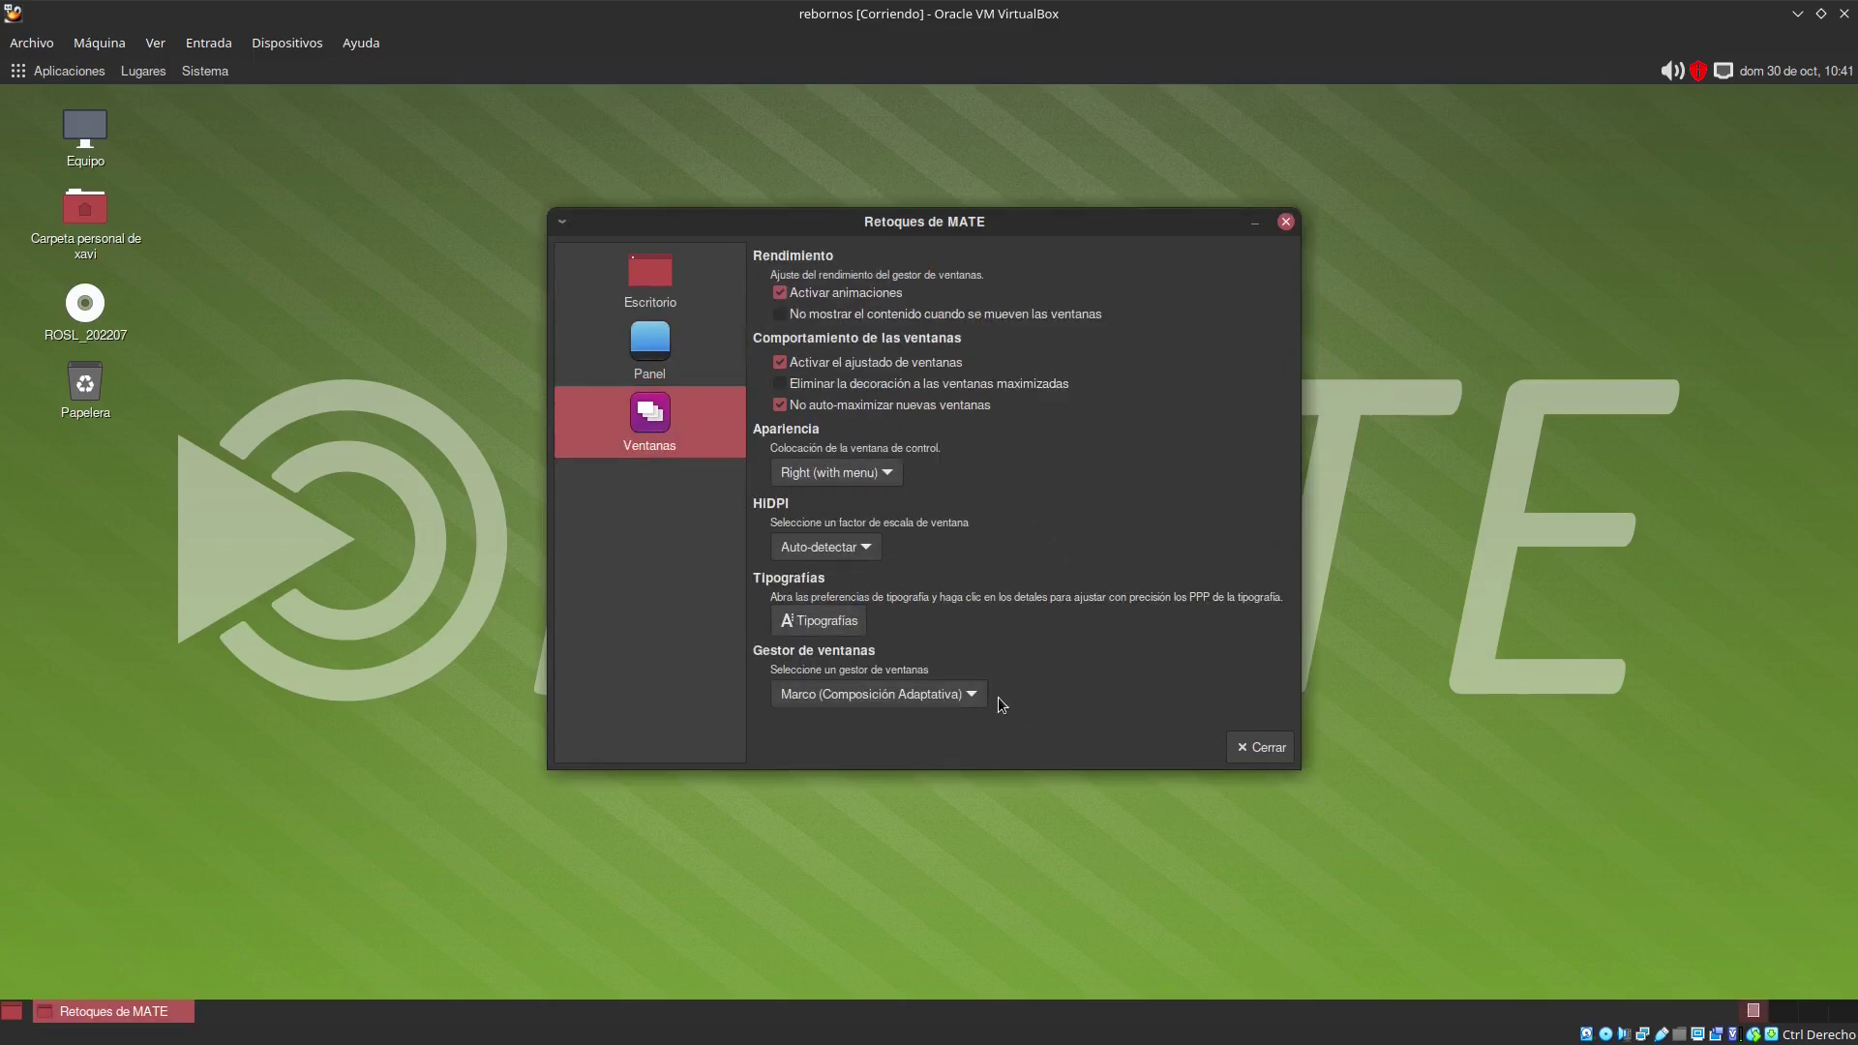
click(1262, 752)
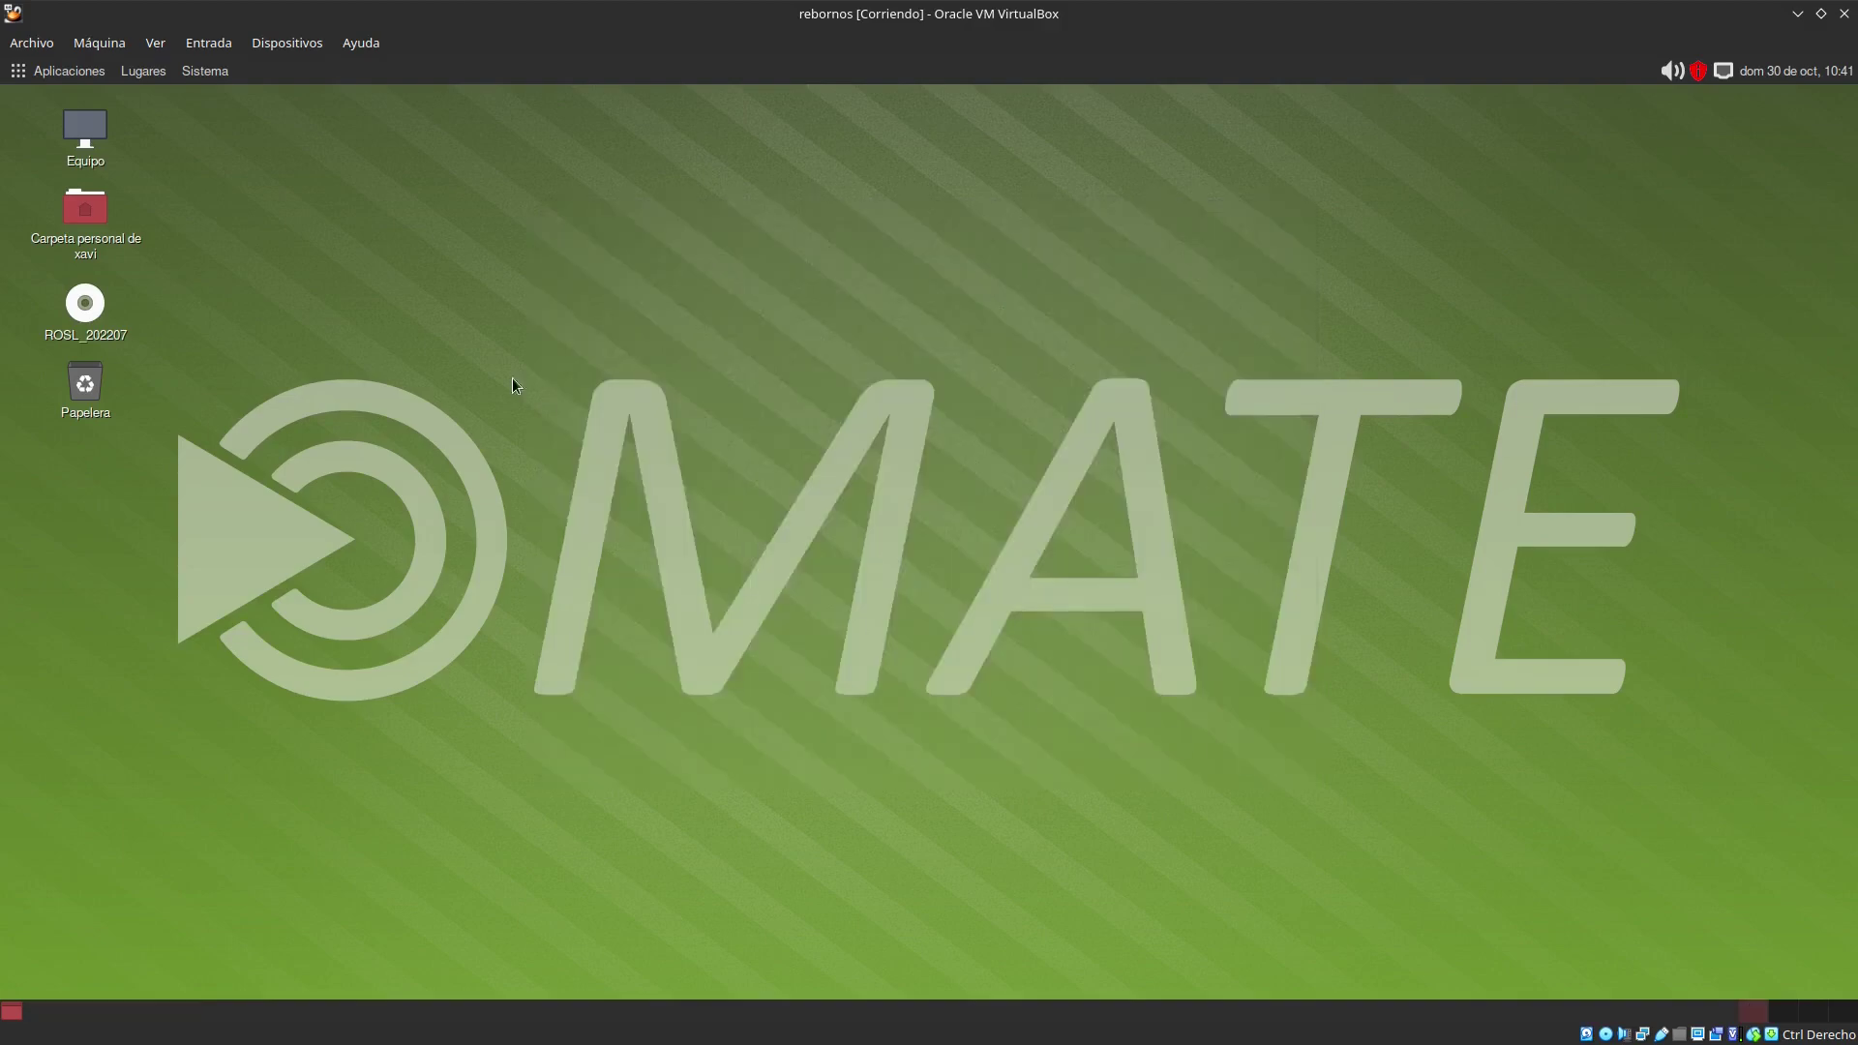
Step: Open the Menú Principal editor, review the application categories from Acceso universal to Gráficos, and close it
click(214, 76)
mouse_move(237, 103)
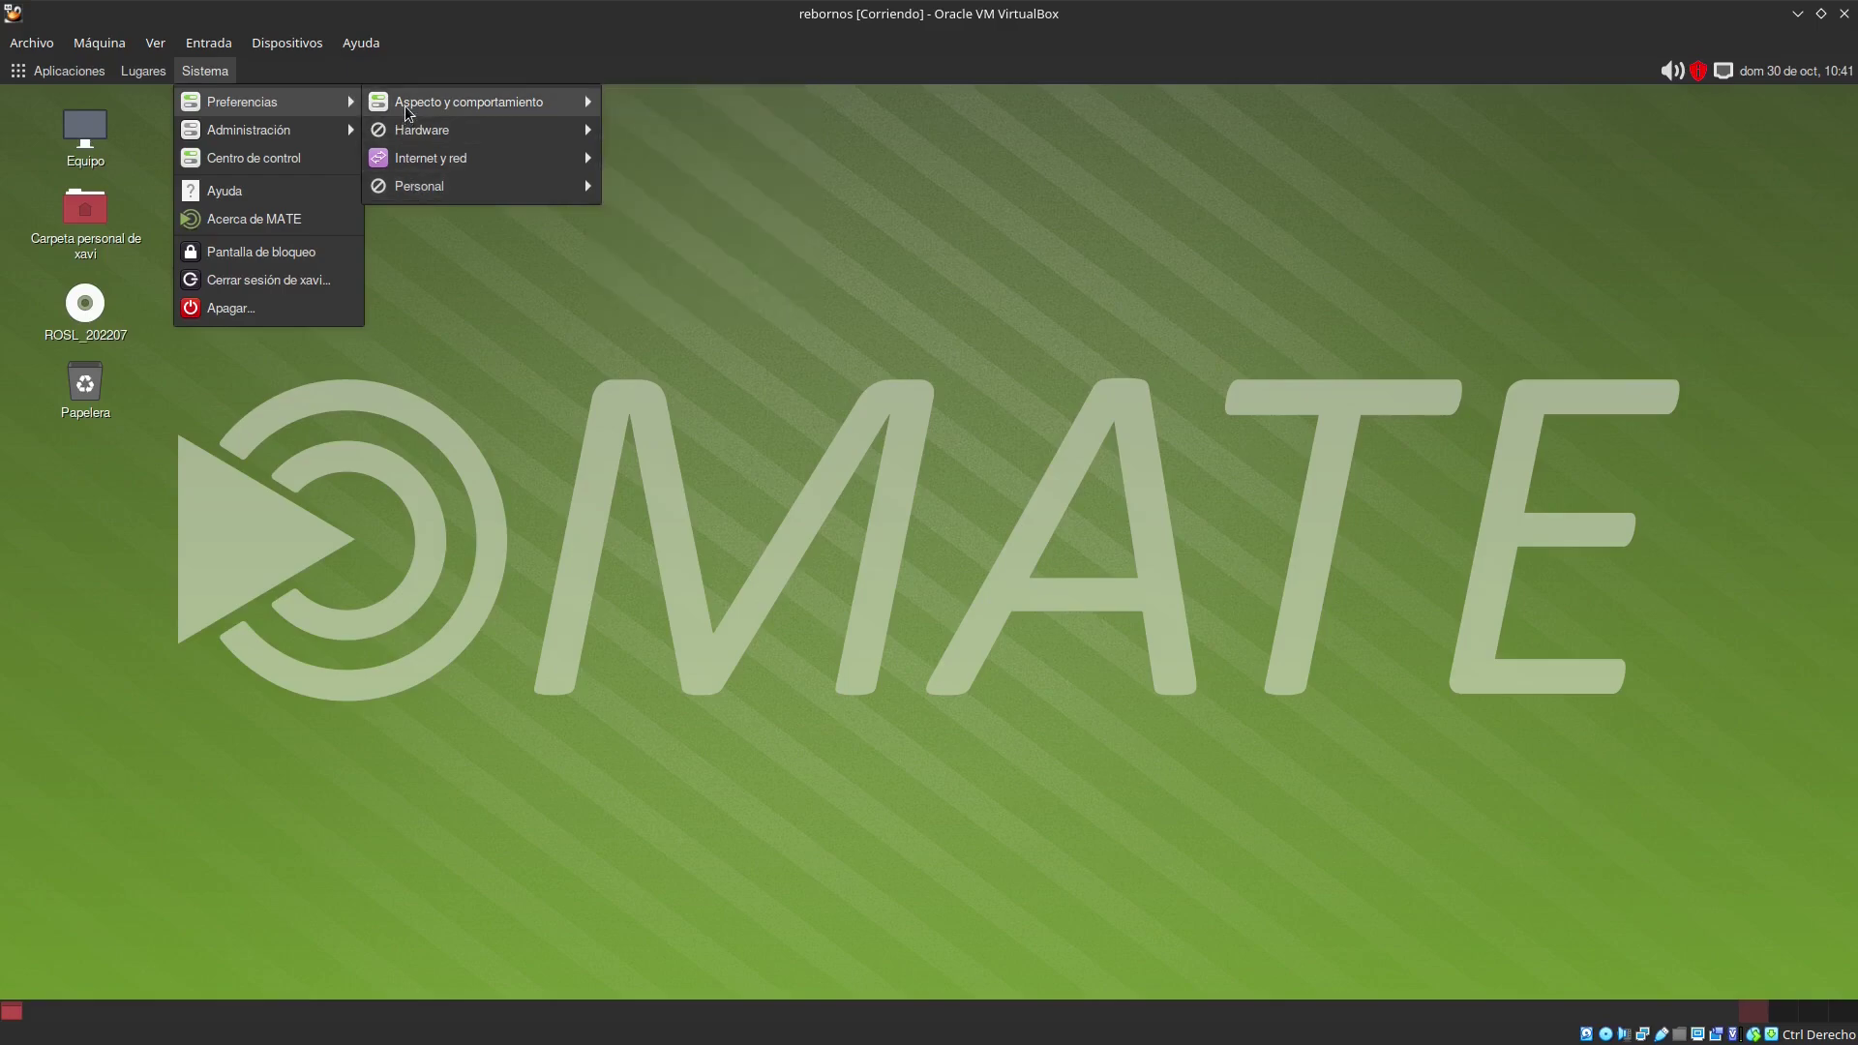
mouse_move(406, 113)
click(634, 157)
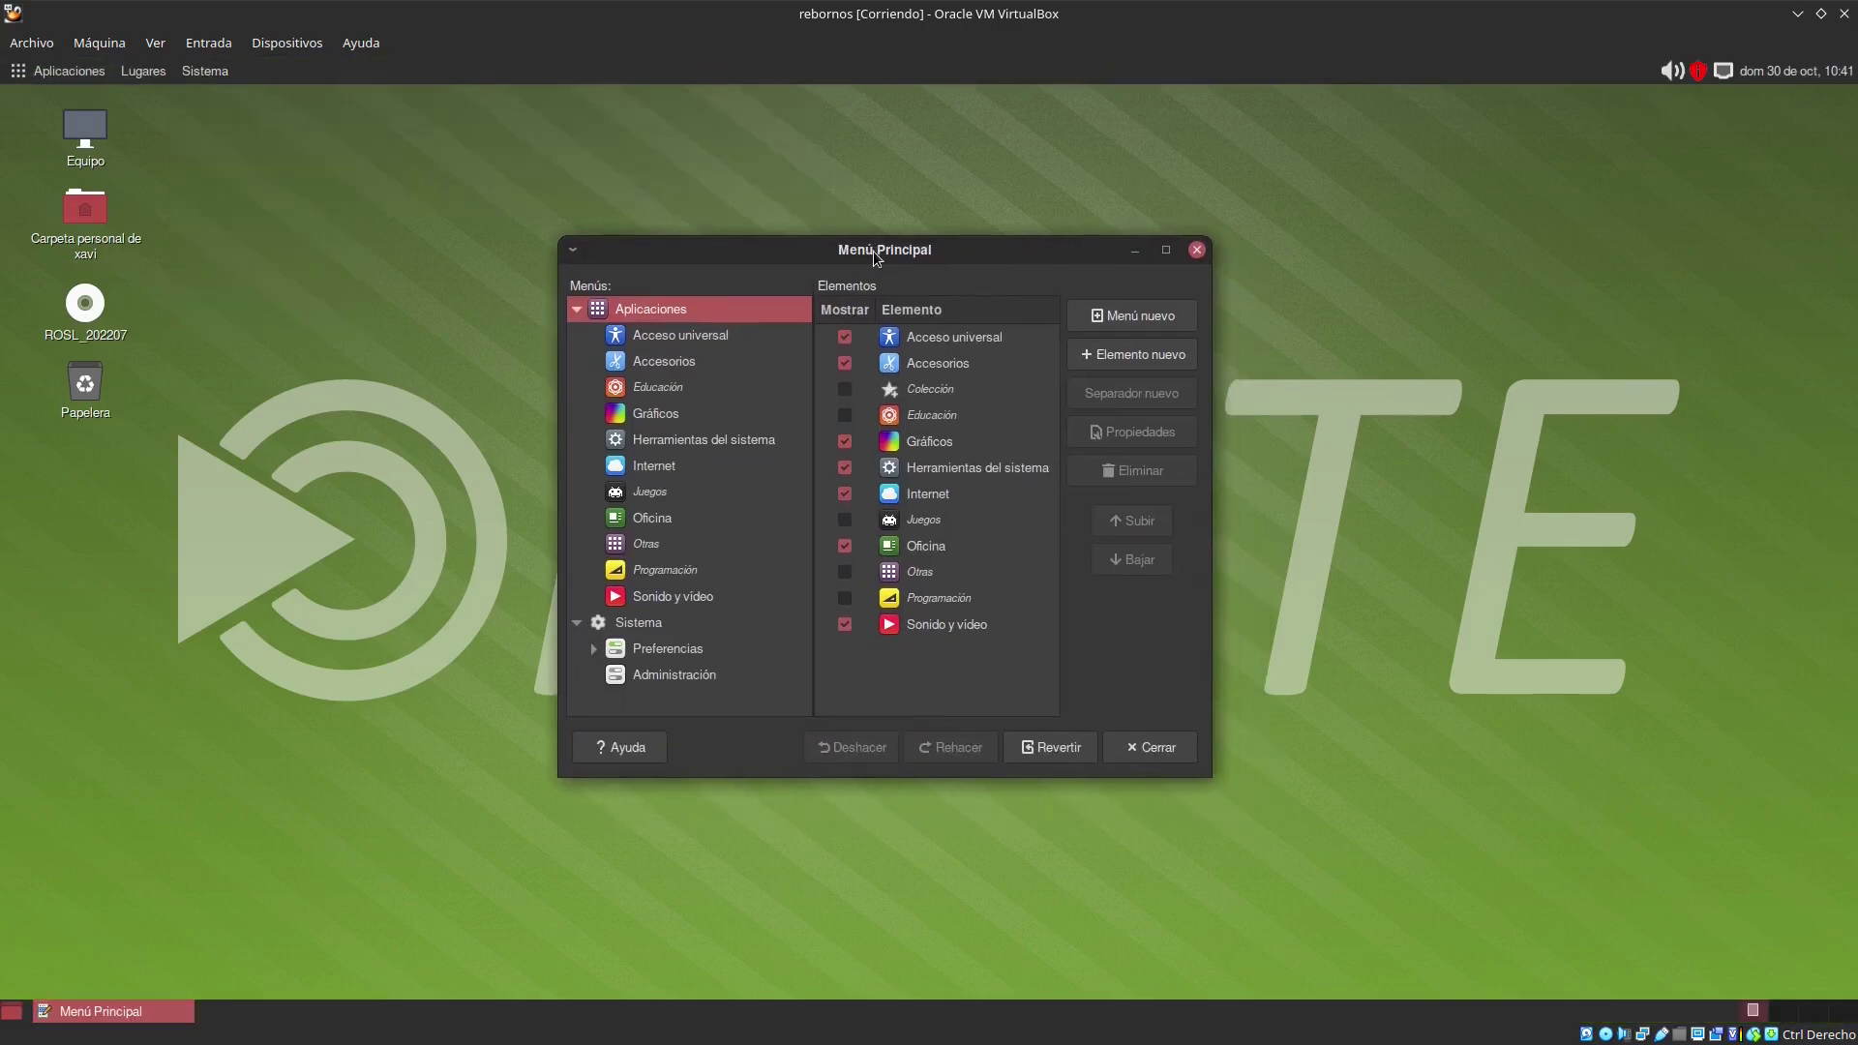
click(700, 339)
click(677, 364)
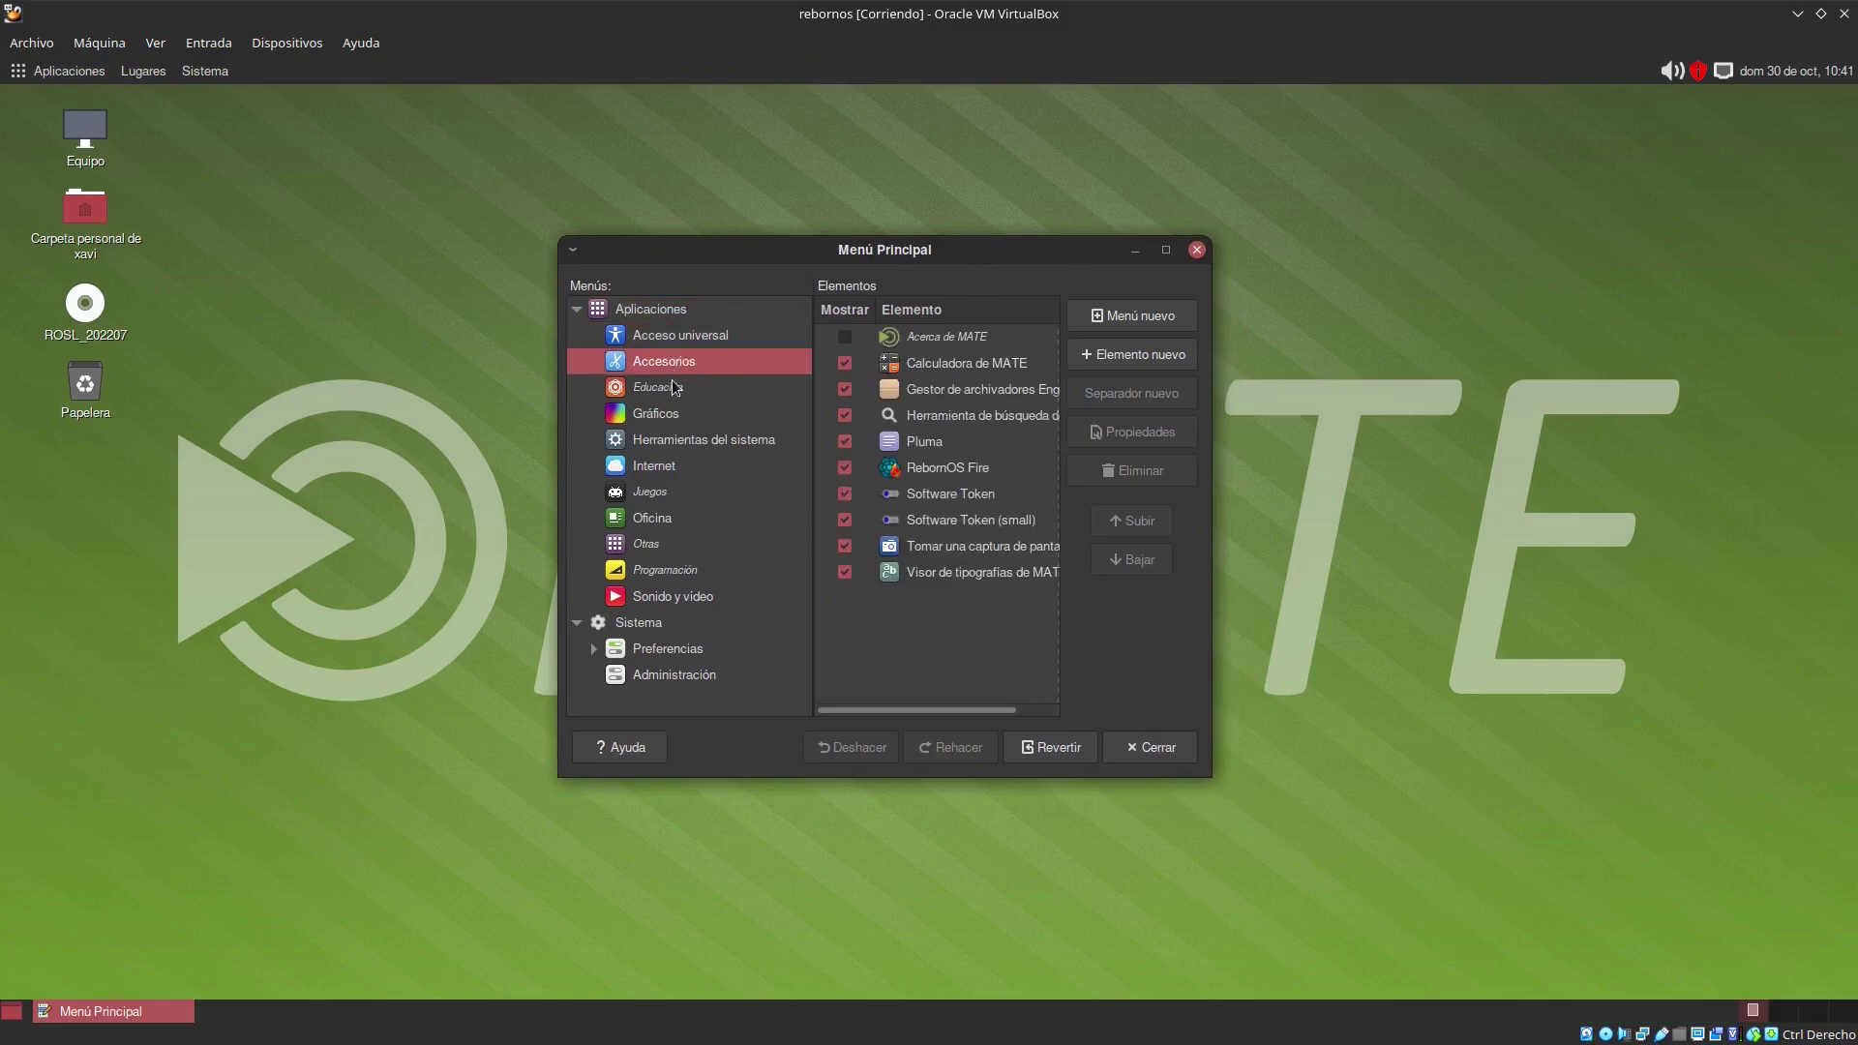
click(674, 389)
click(677, 417)
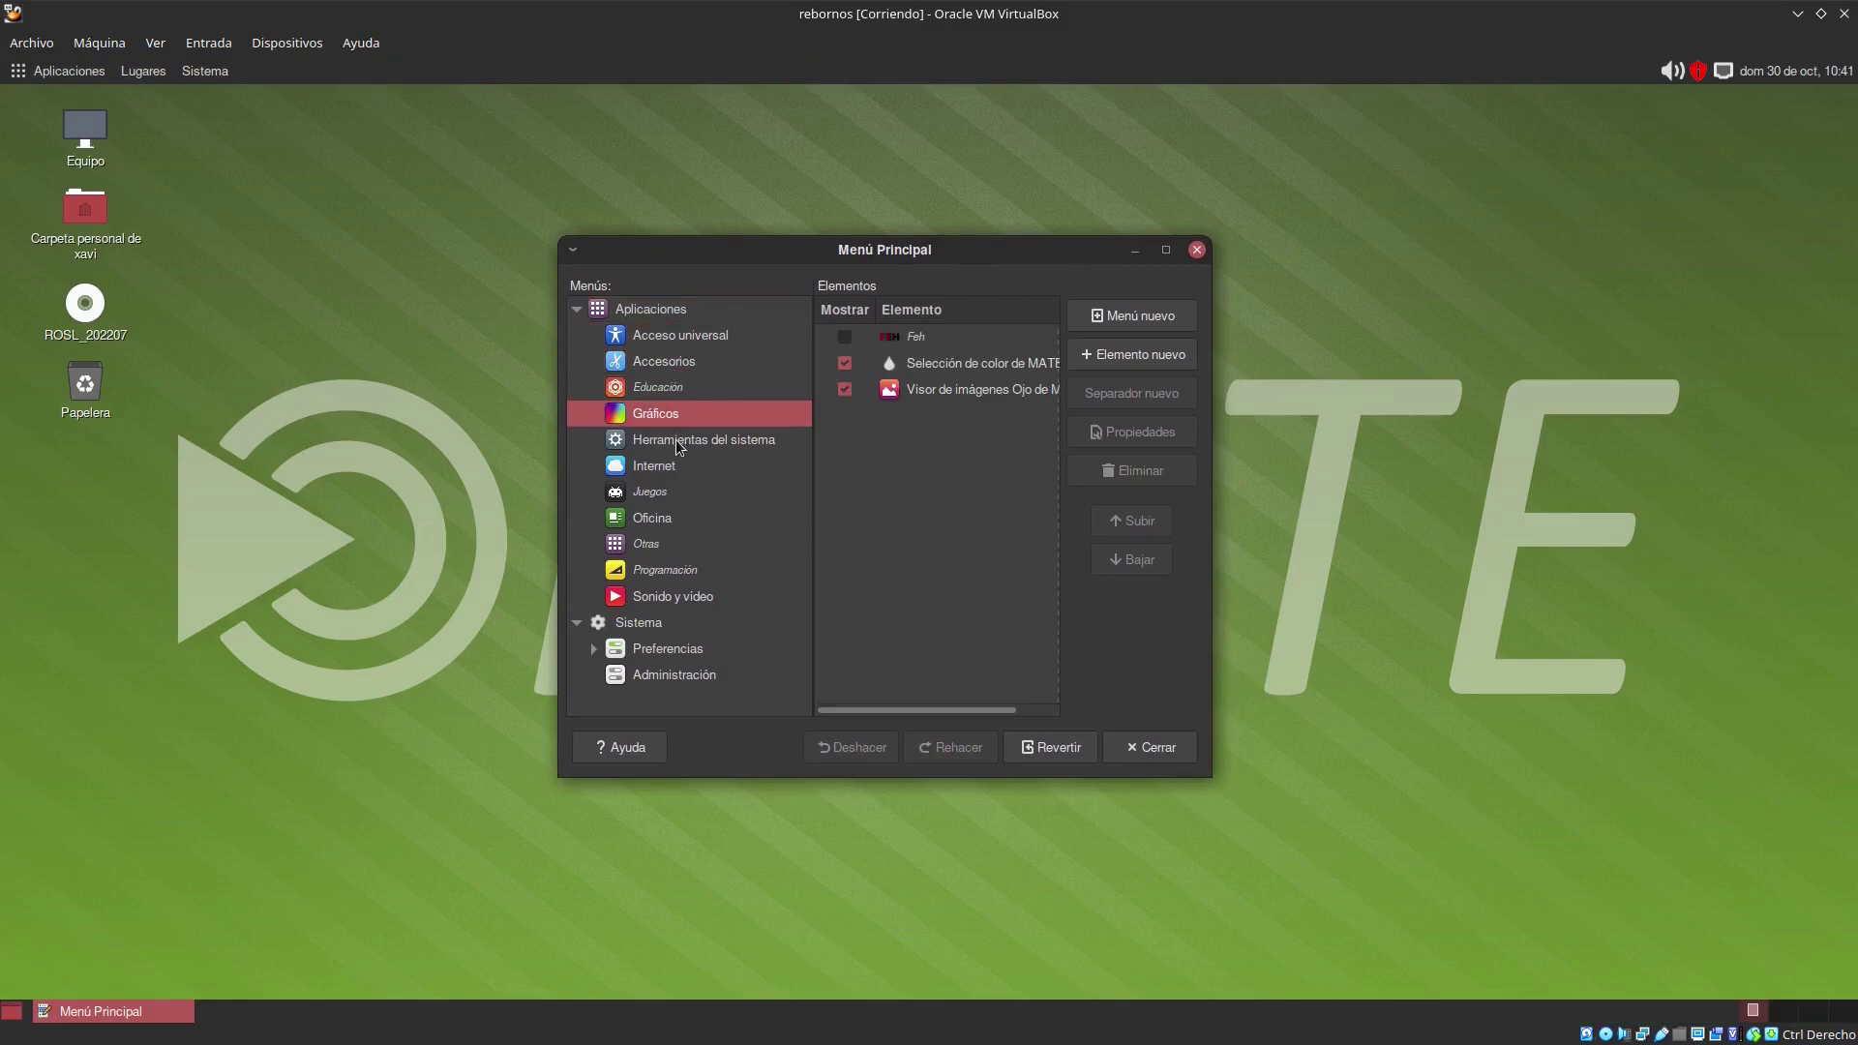
click(1130, 747)
Step: Look through the Aspecto y comportamiento, Hardware and Personal groups of the system preferences
click(205, 72)
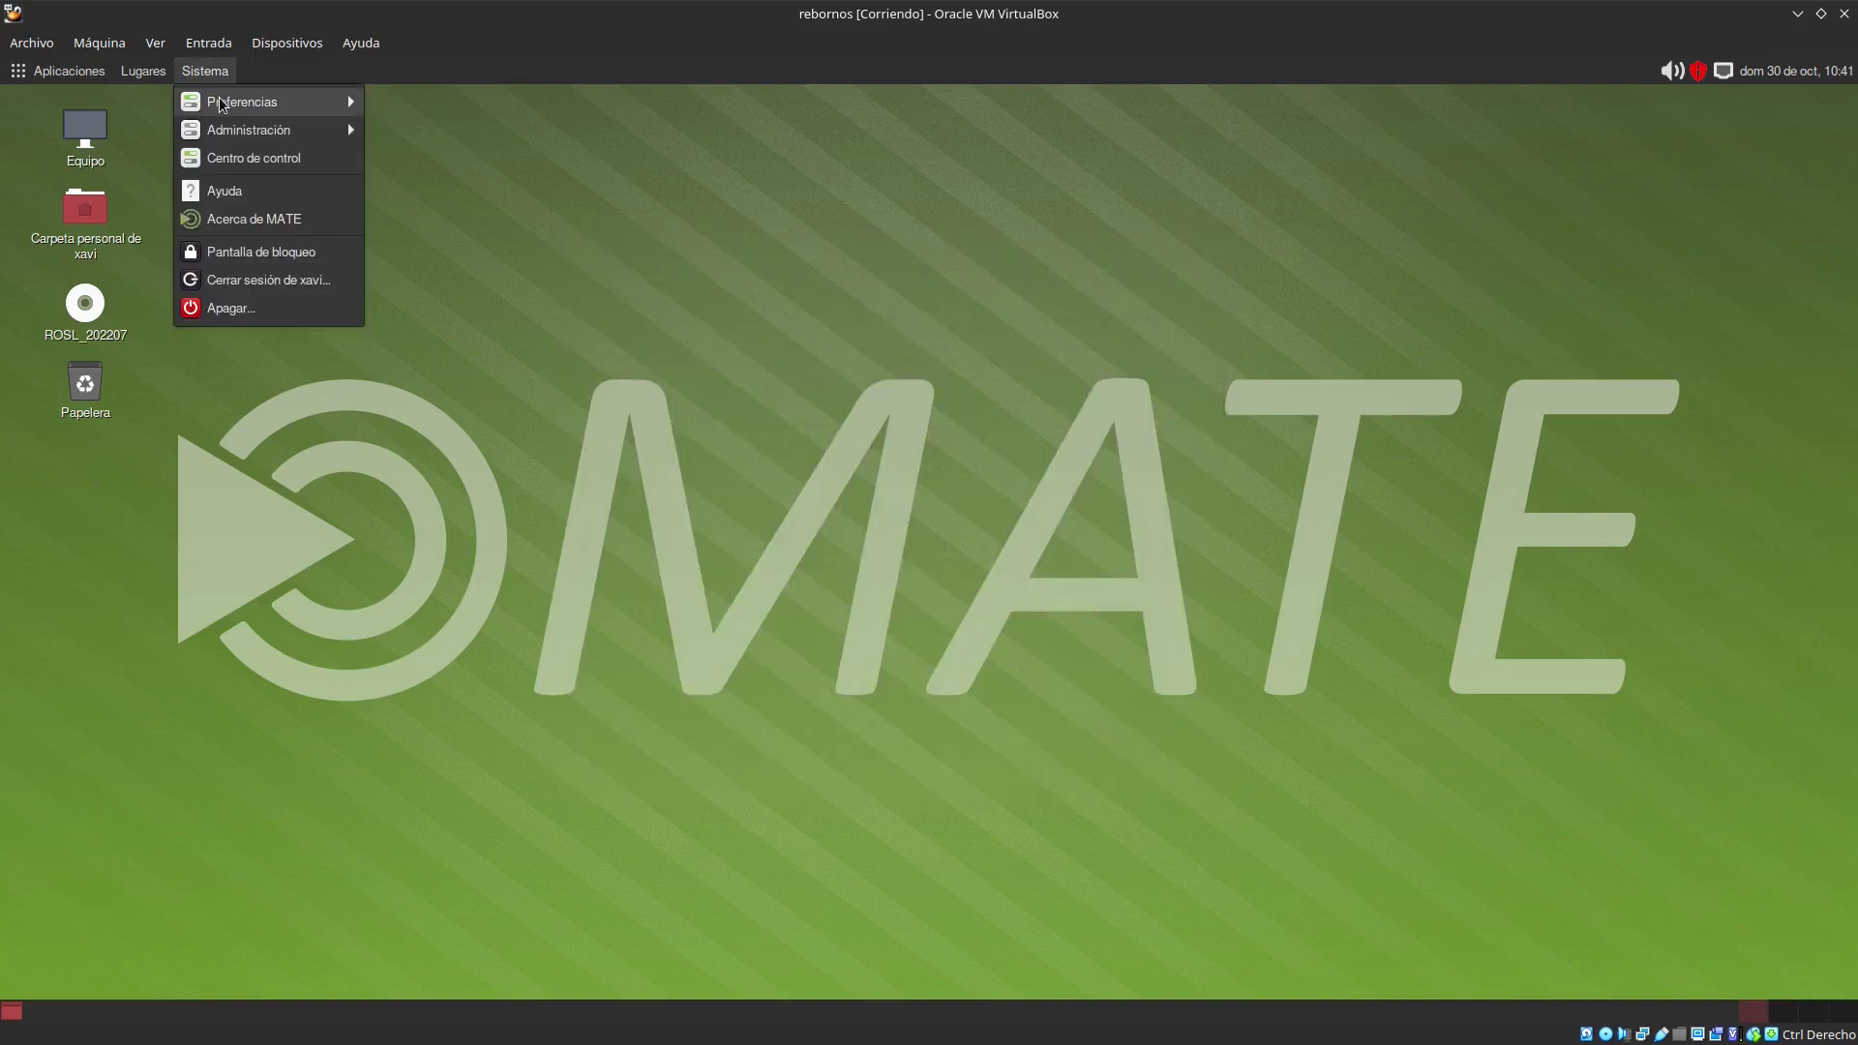
mouse_move(251, 101)
mouse_move(411, 159)
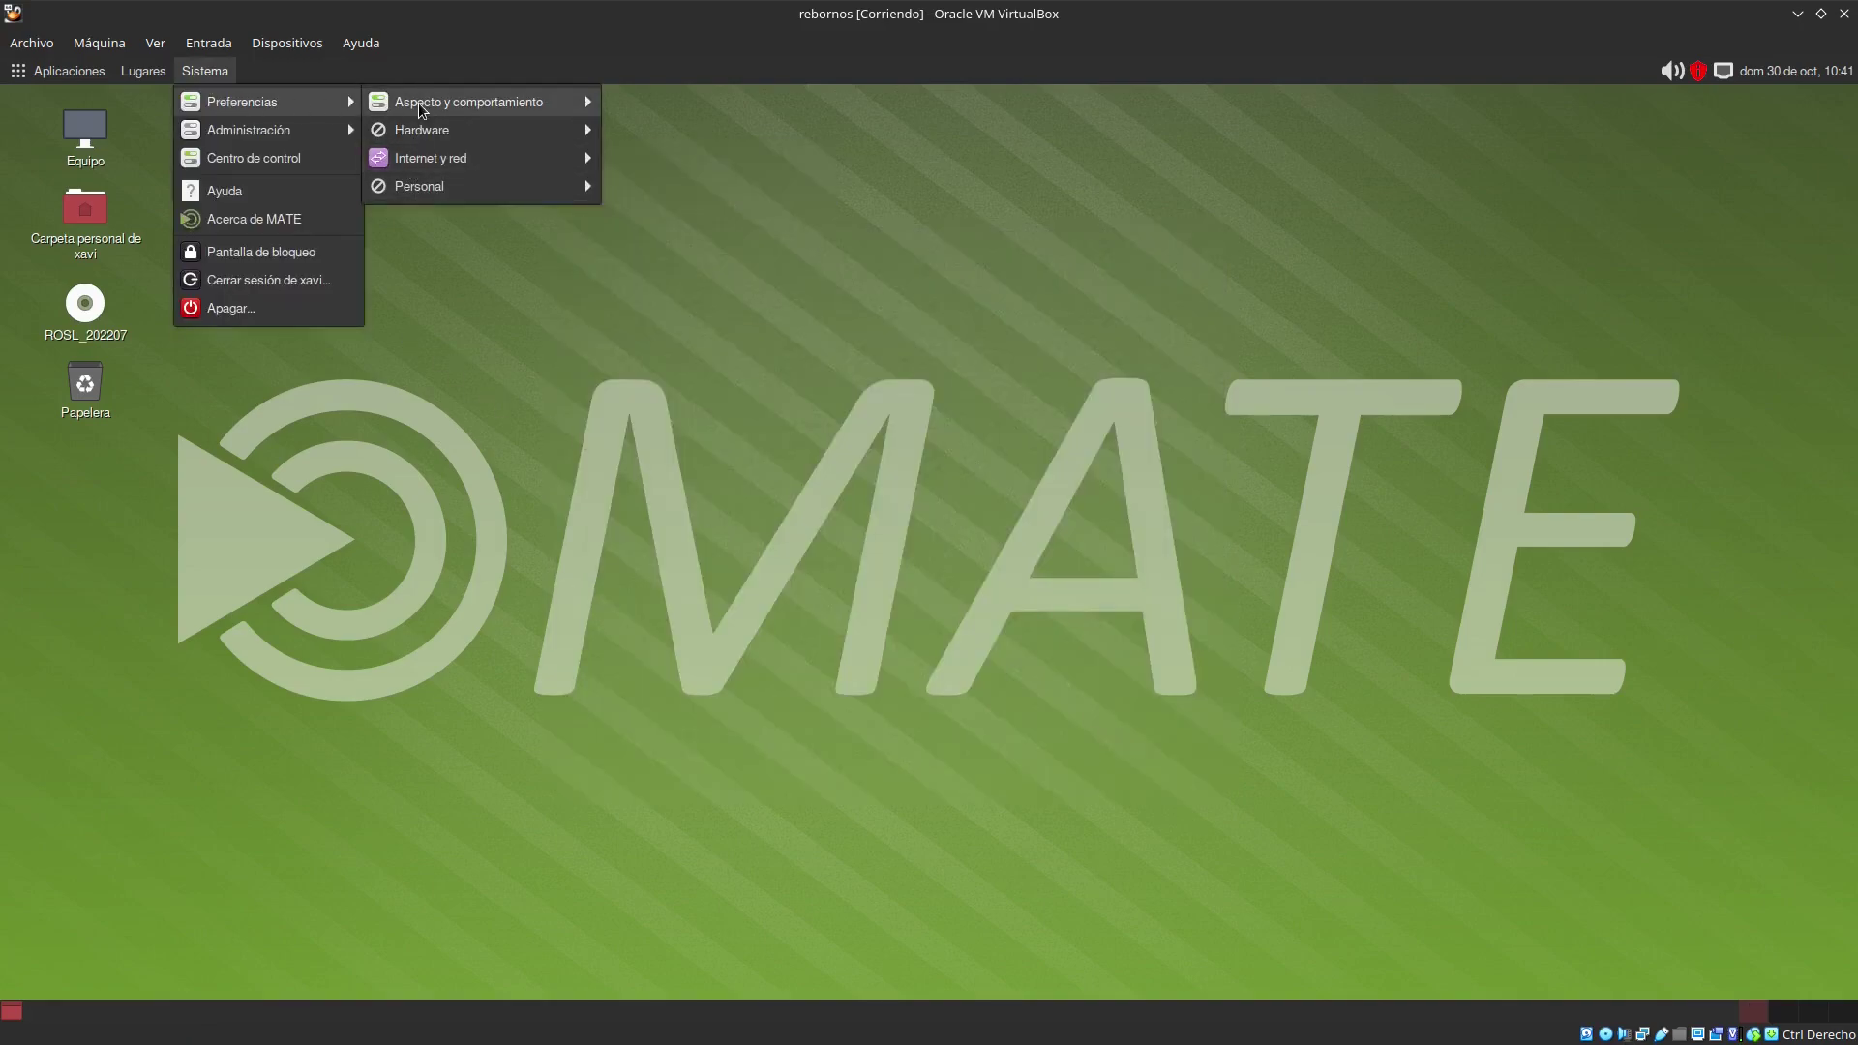
mouse_move(418, 102)
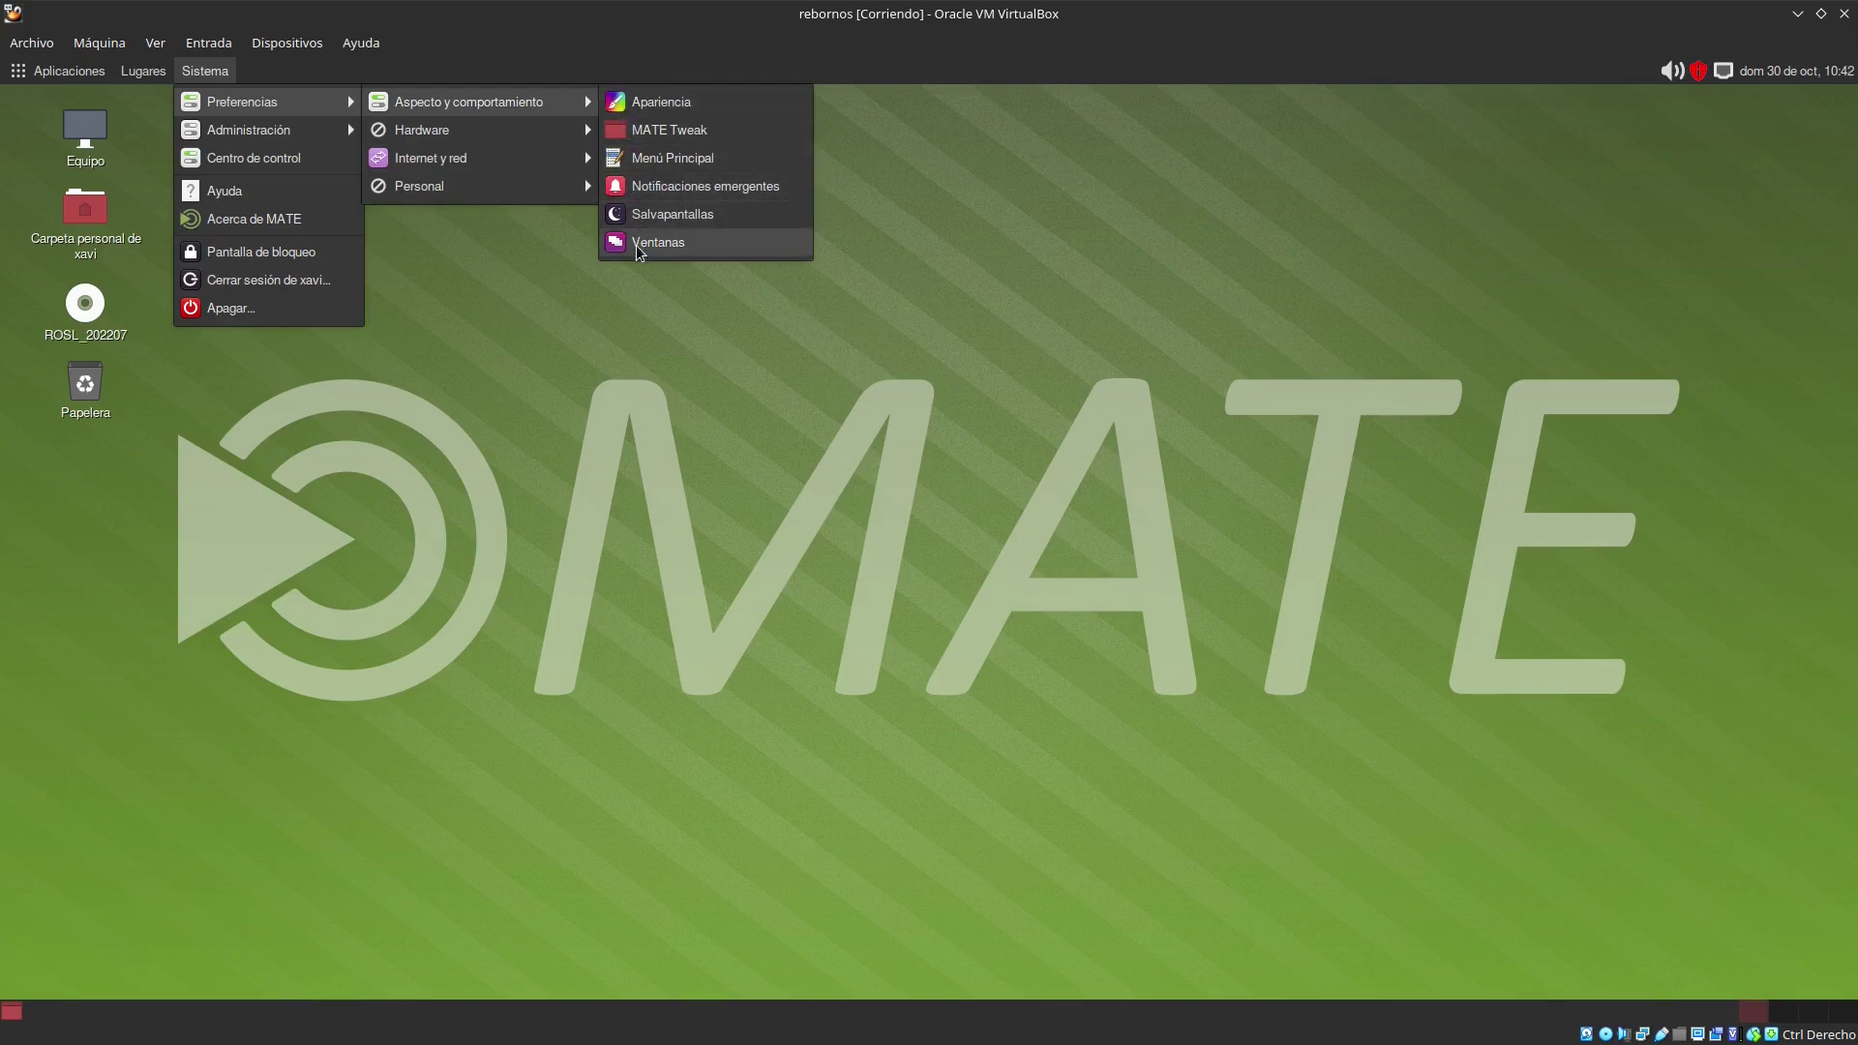
mouse_move(469, 131)
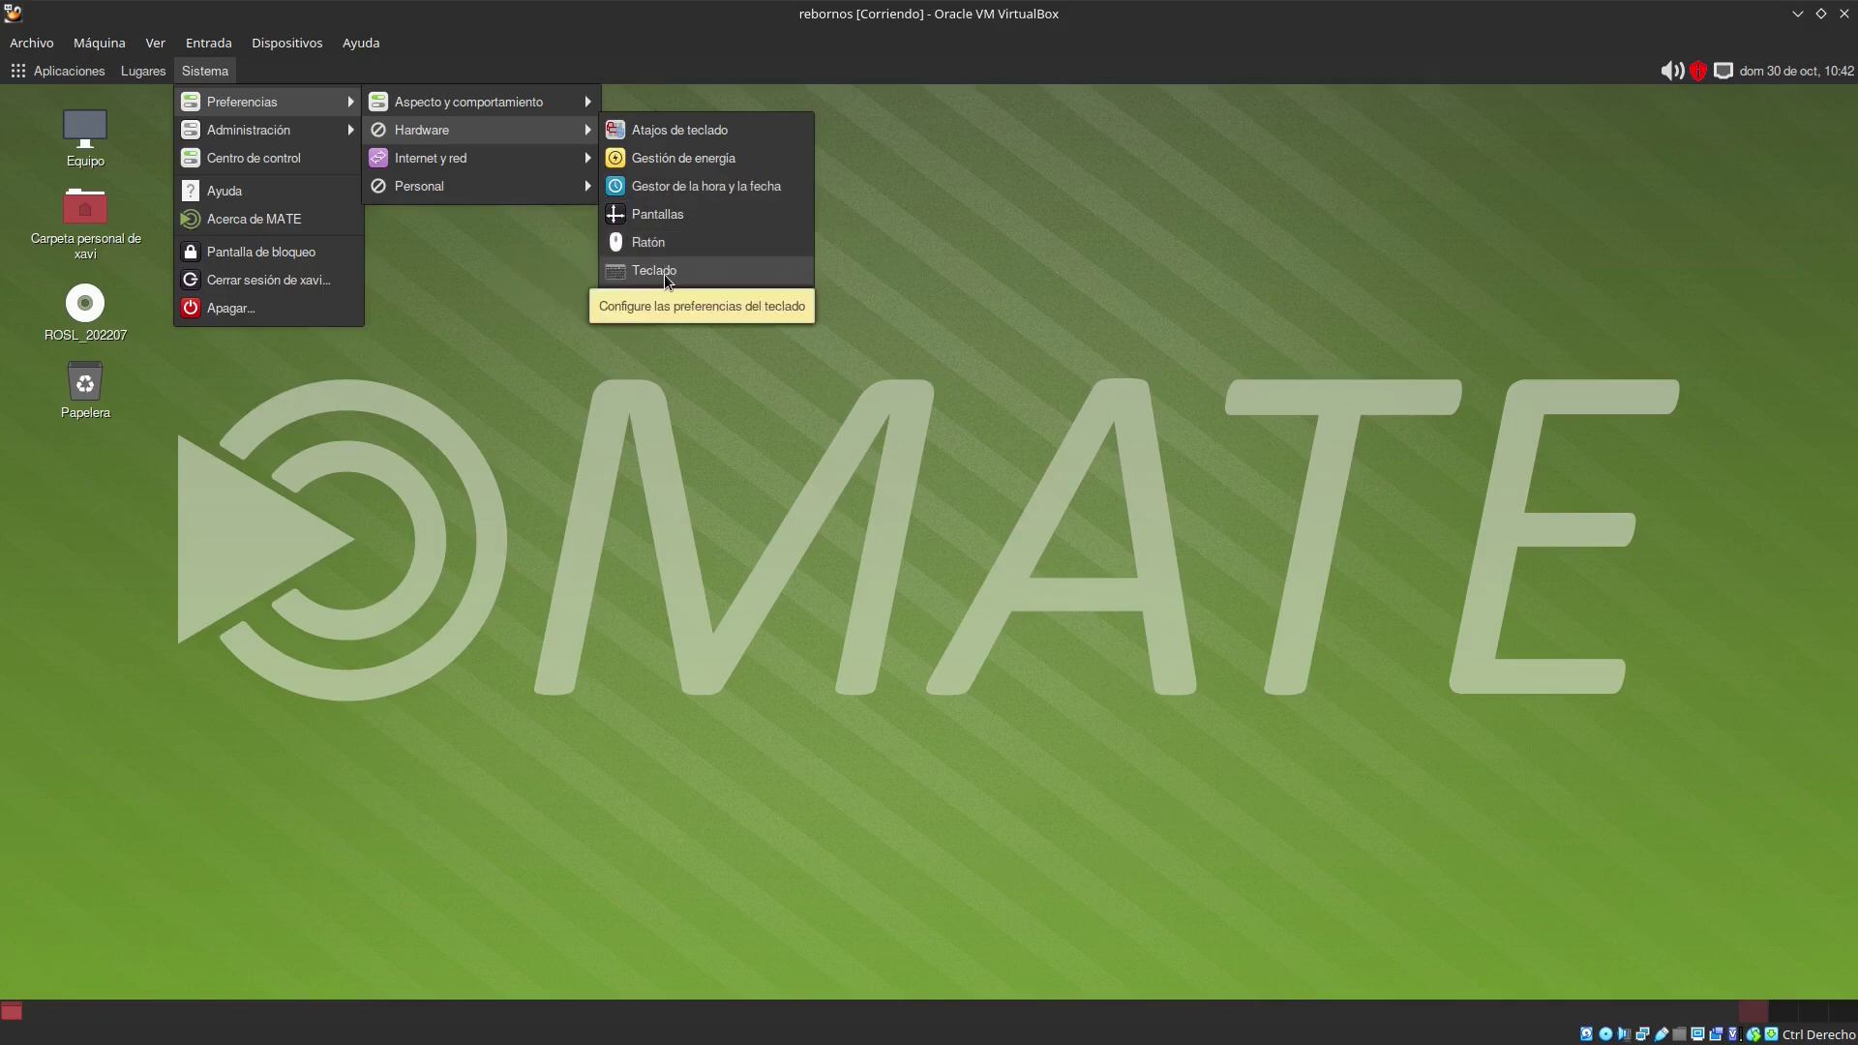
mouse_move(486, 169)
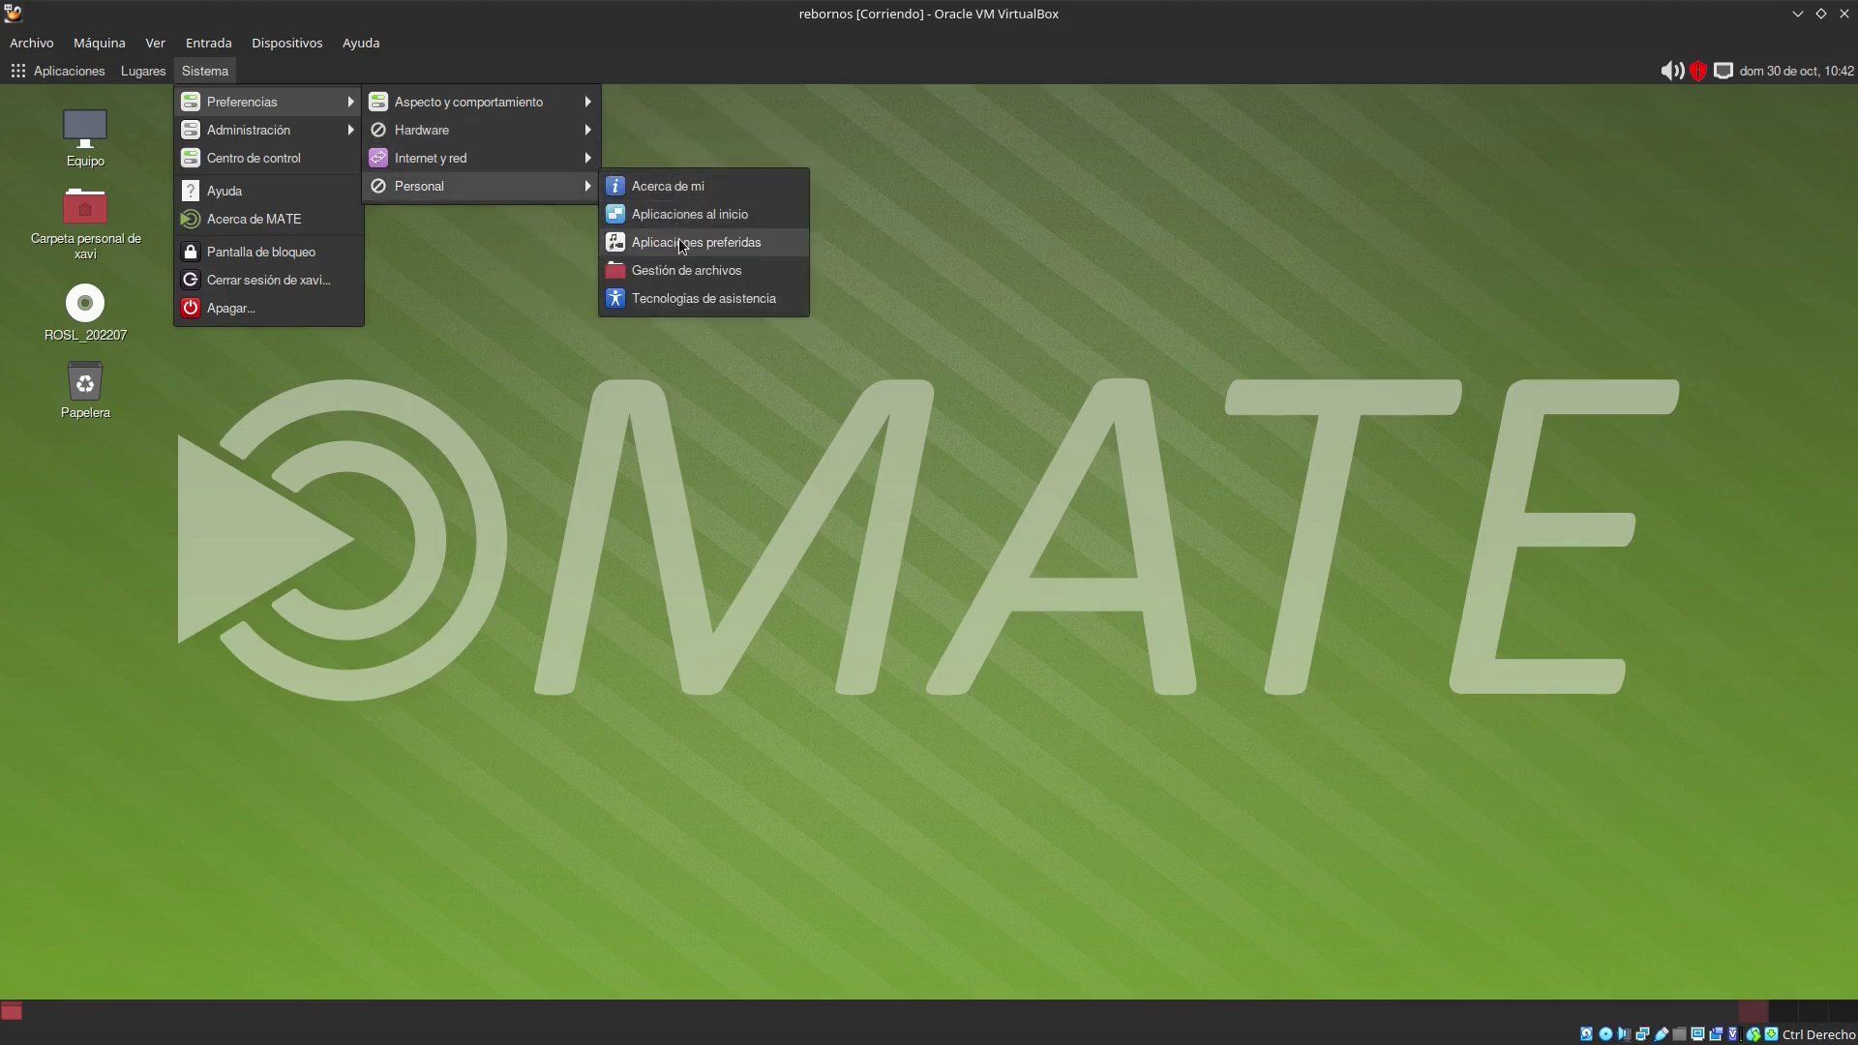
click(447, 267)
Step: Open the Centro de control and move its window slightly toward the desktop's upper left
click(206, 72)
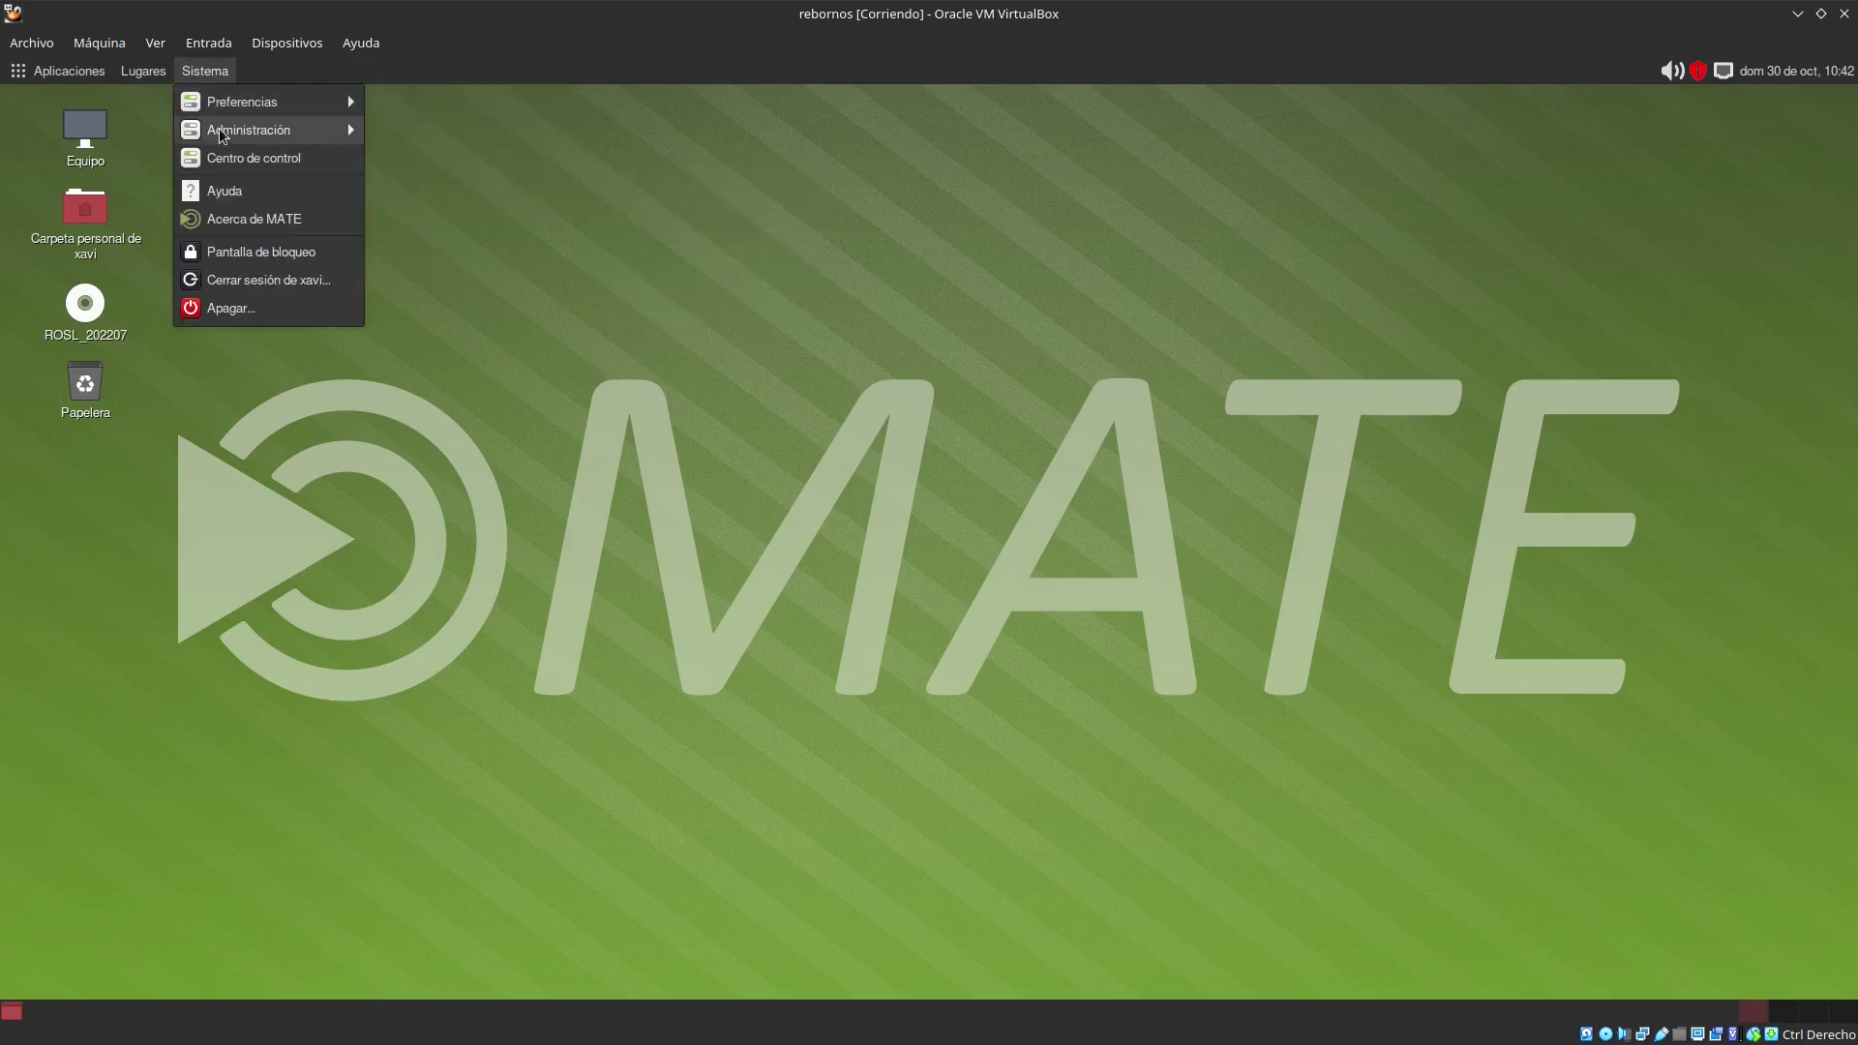
mouse_move(223, 142)
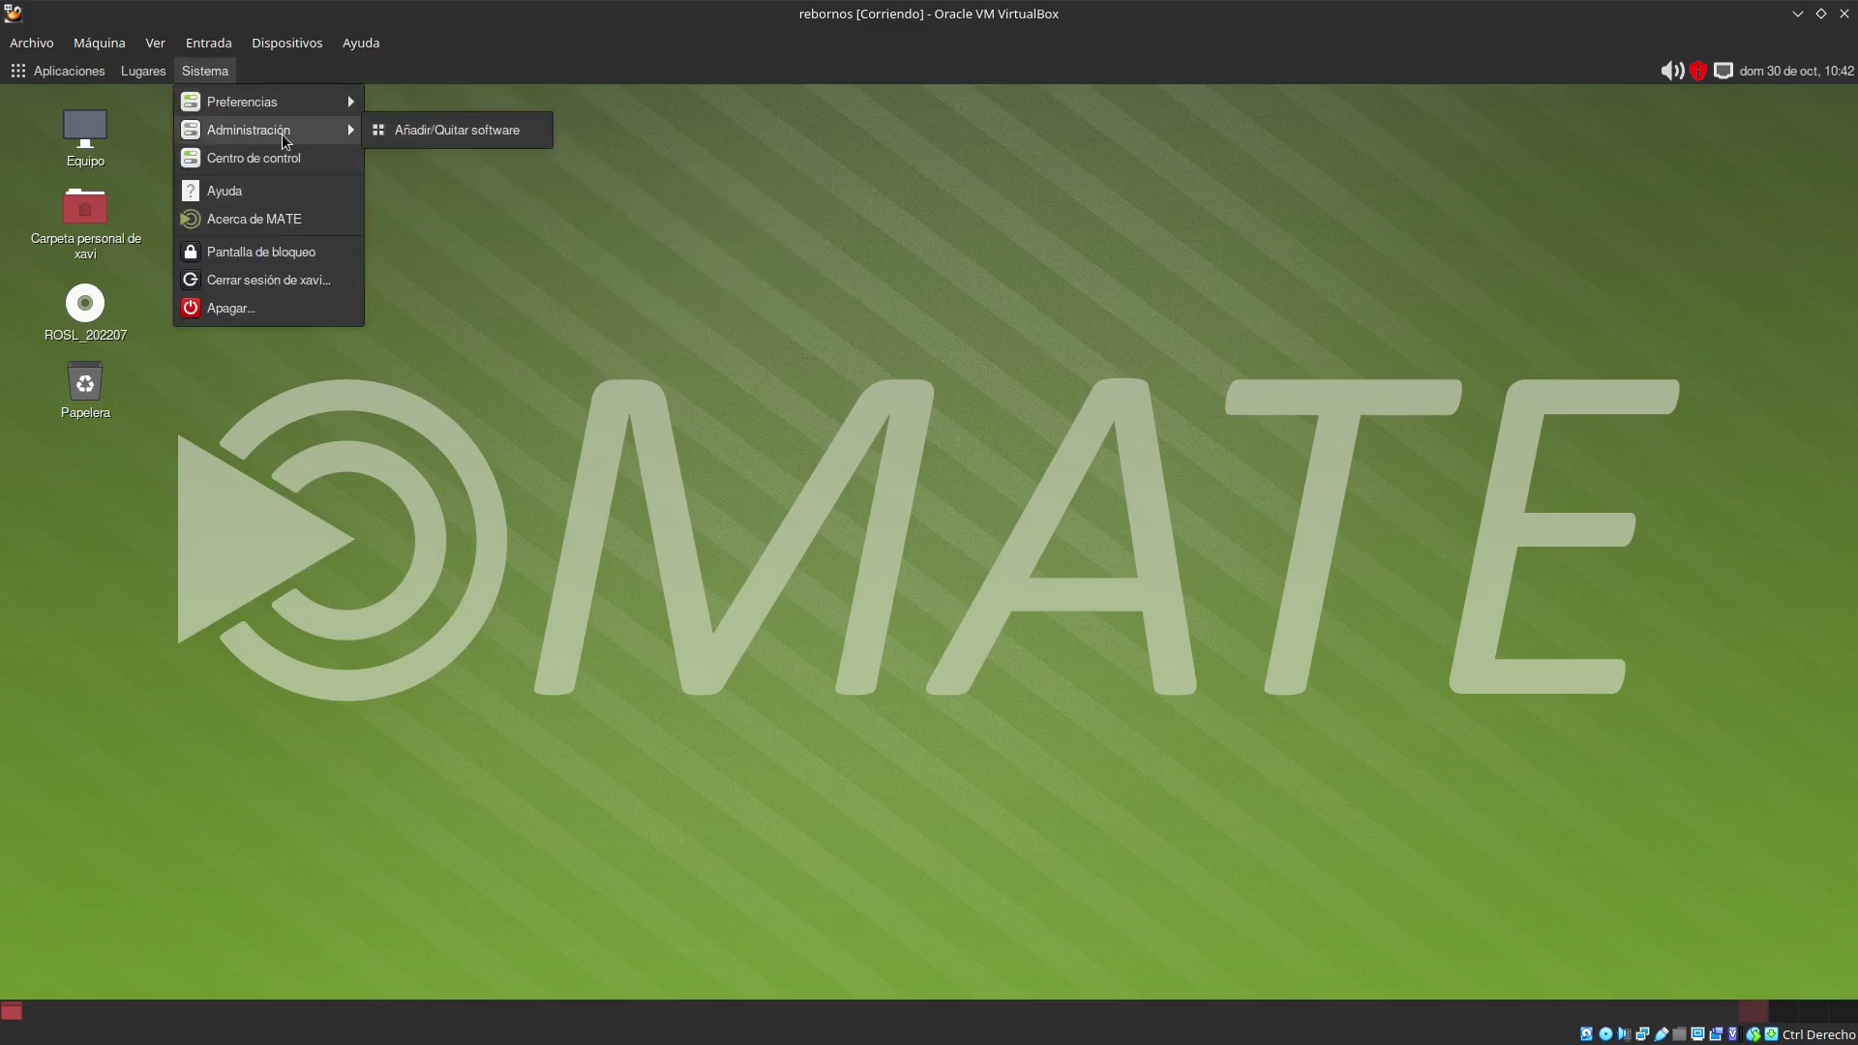
click(271, 157)
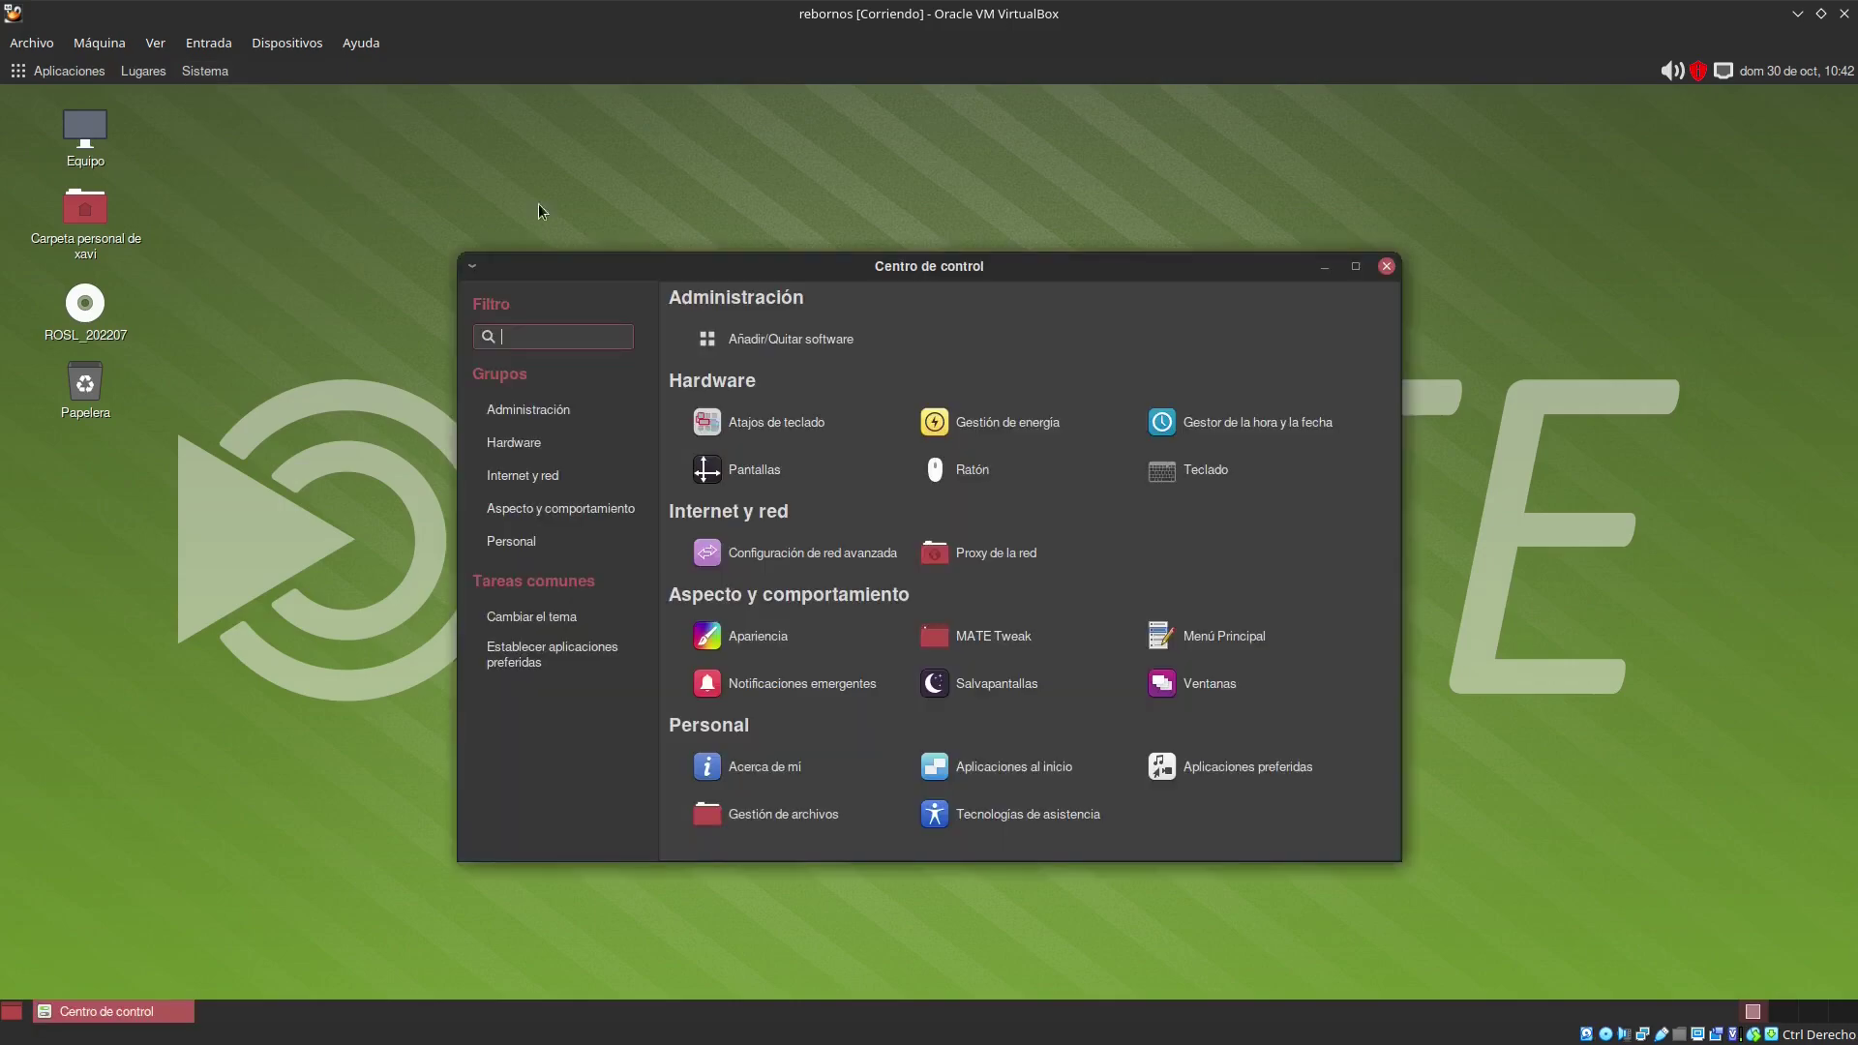
drag(889, 269, 821, 223)
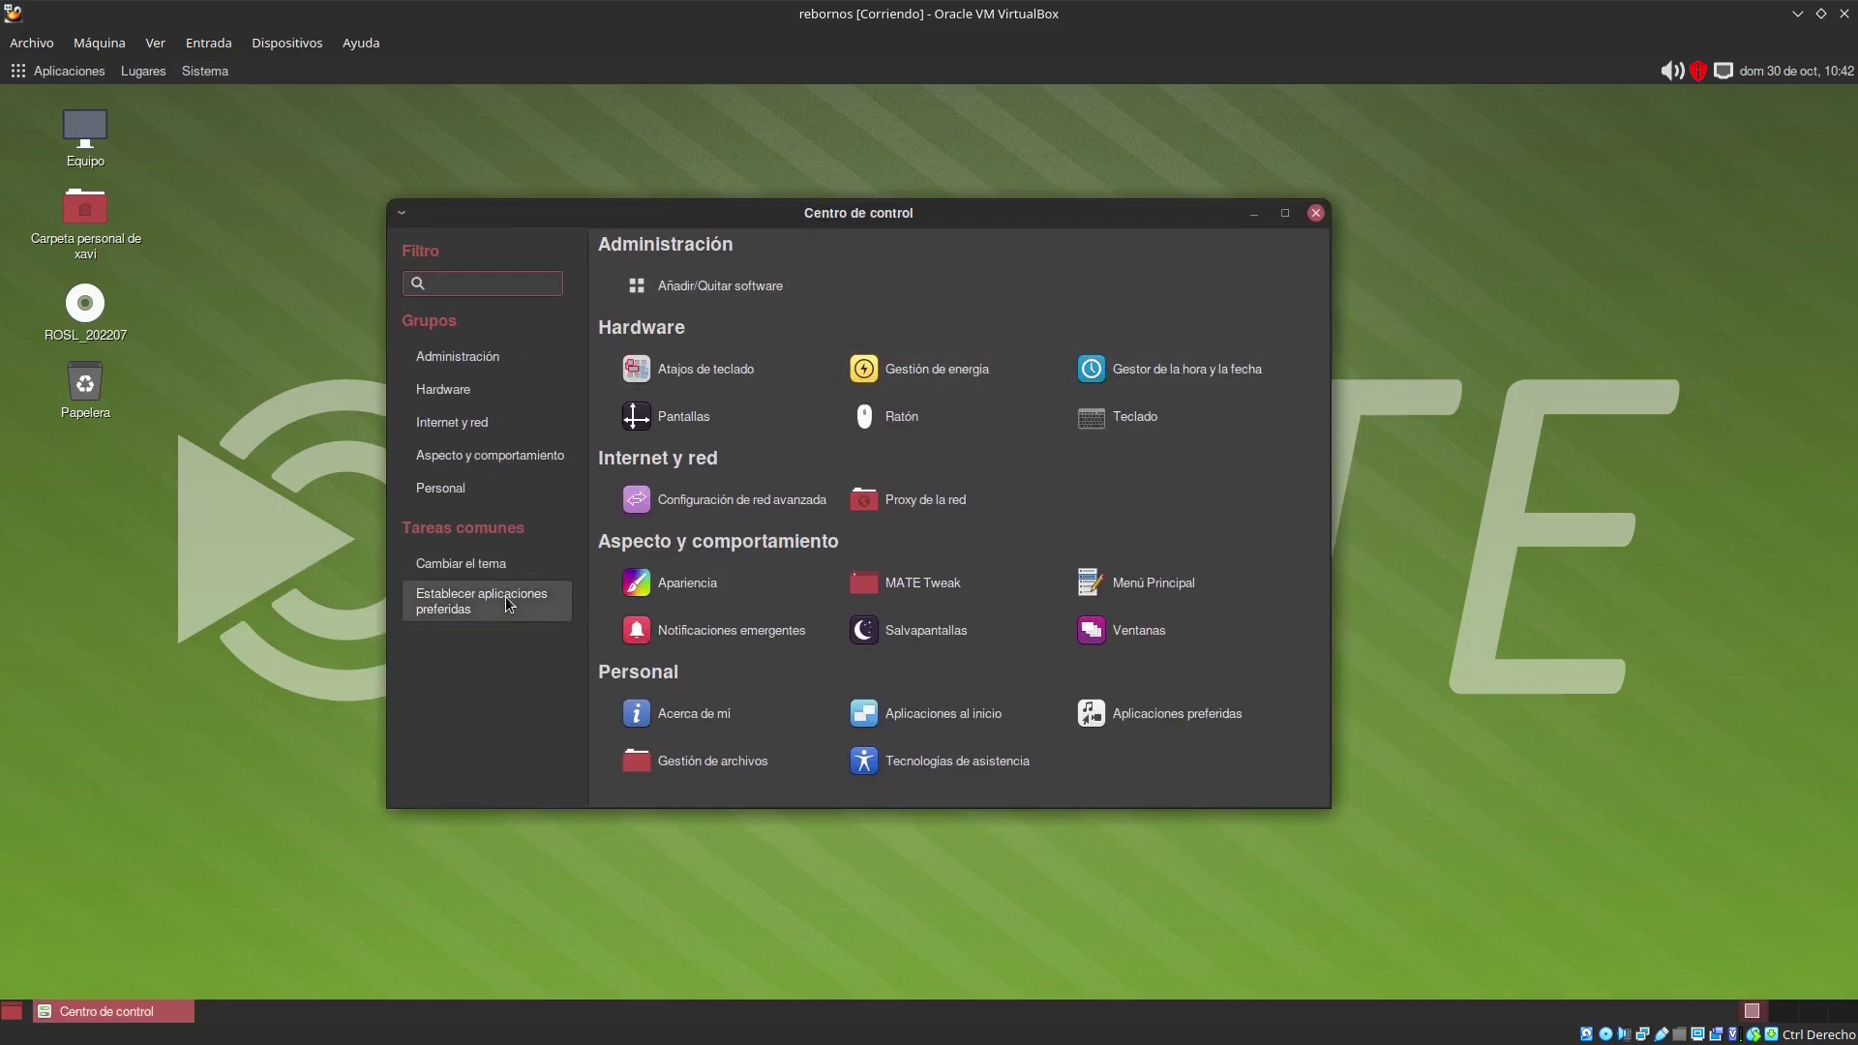
Step: Check the theme-changing task and the Administración and Hardware groups in the Centro de control, and close it
click(489, 571)
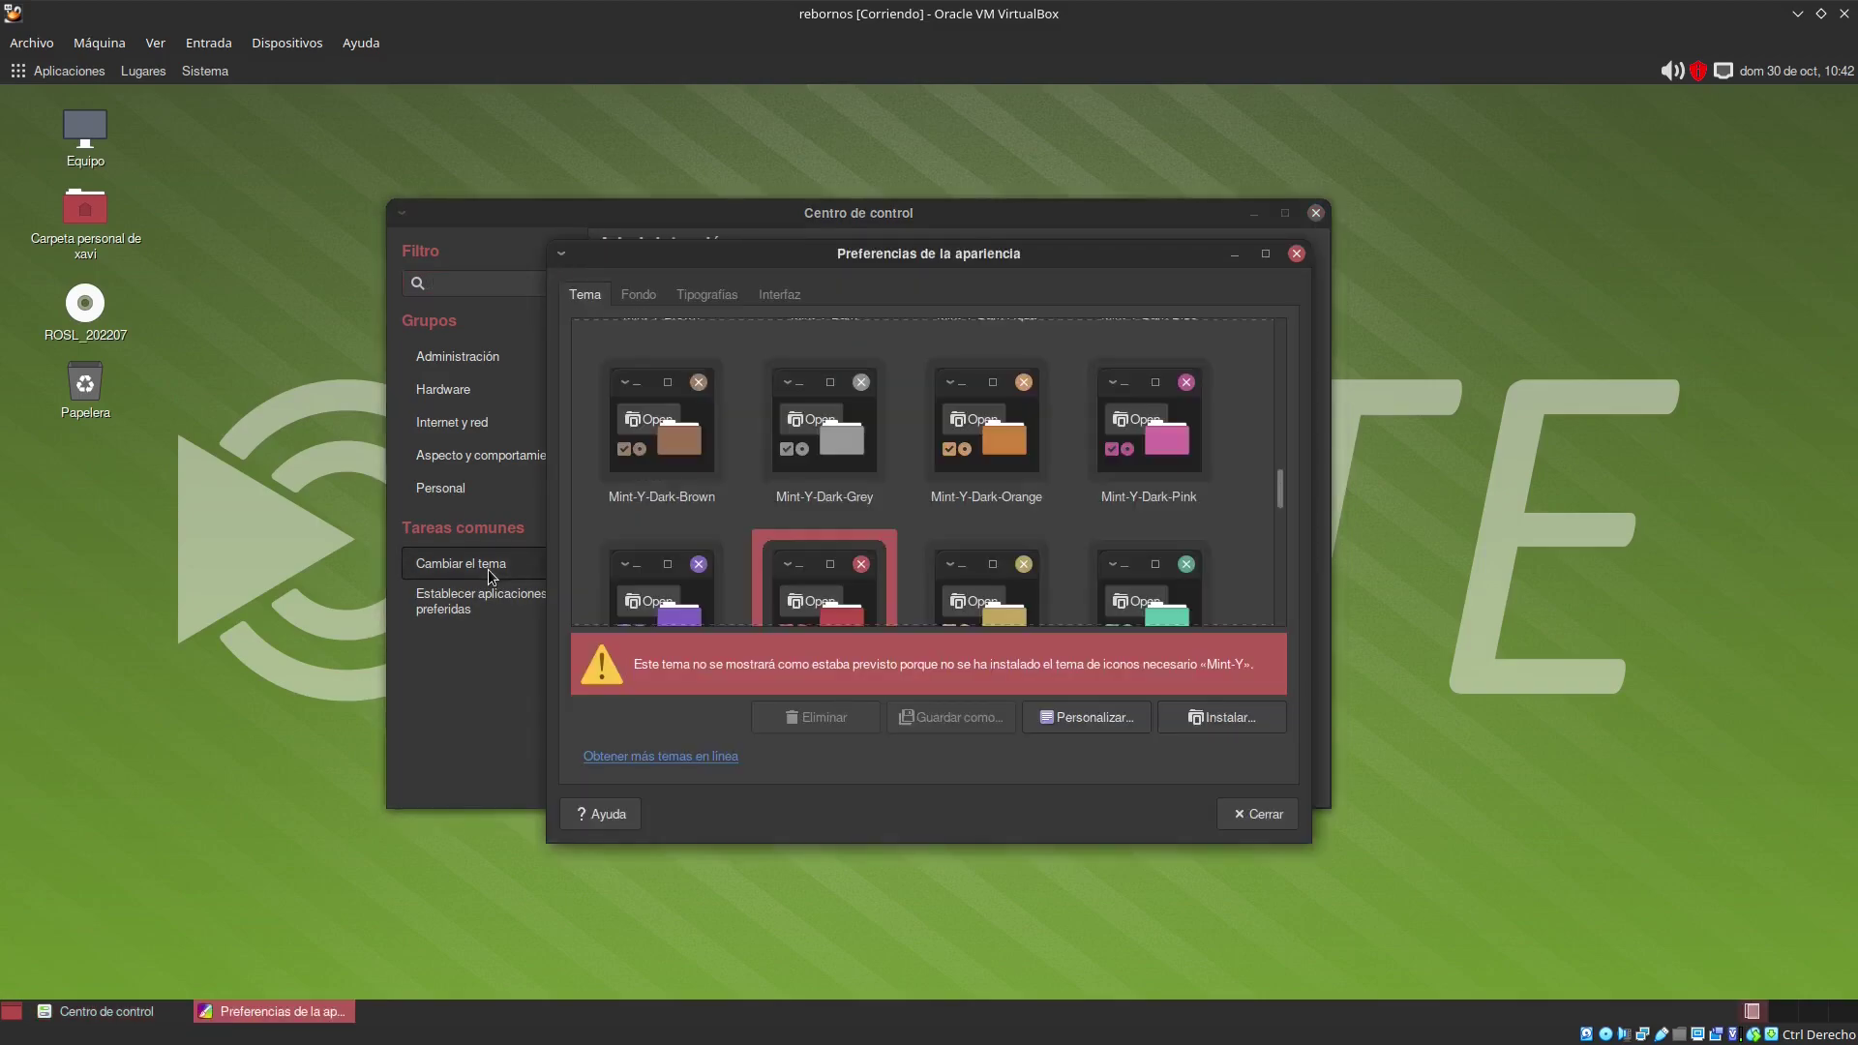
click(1243, 811)
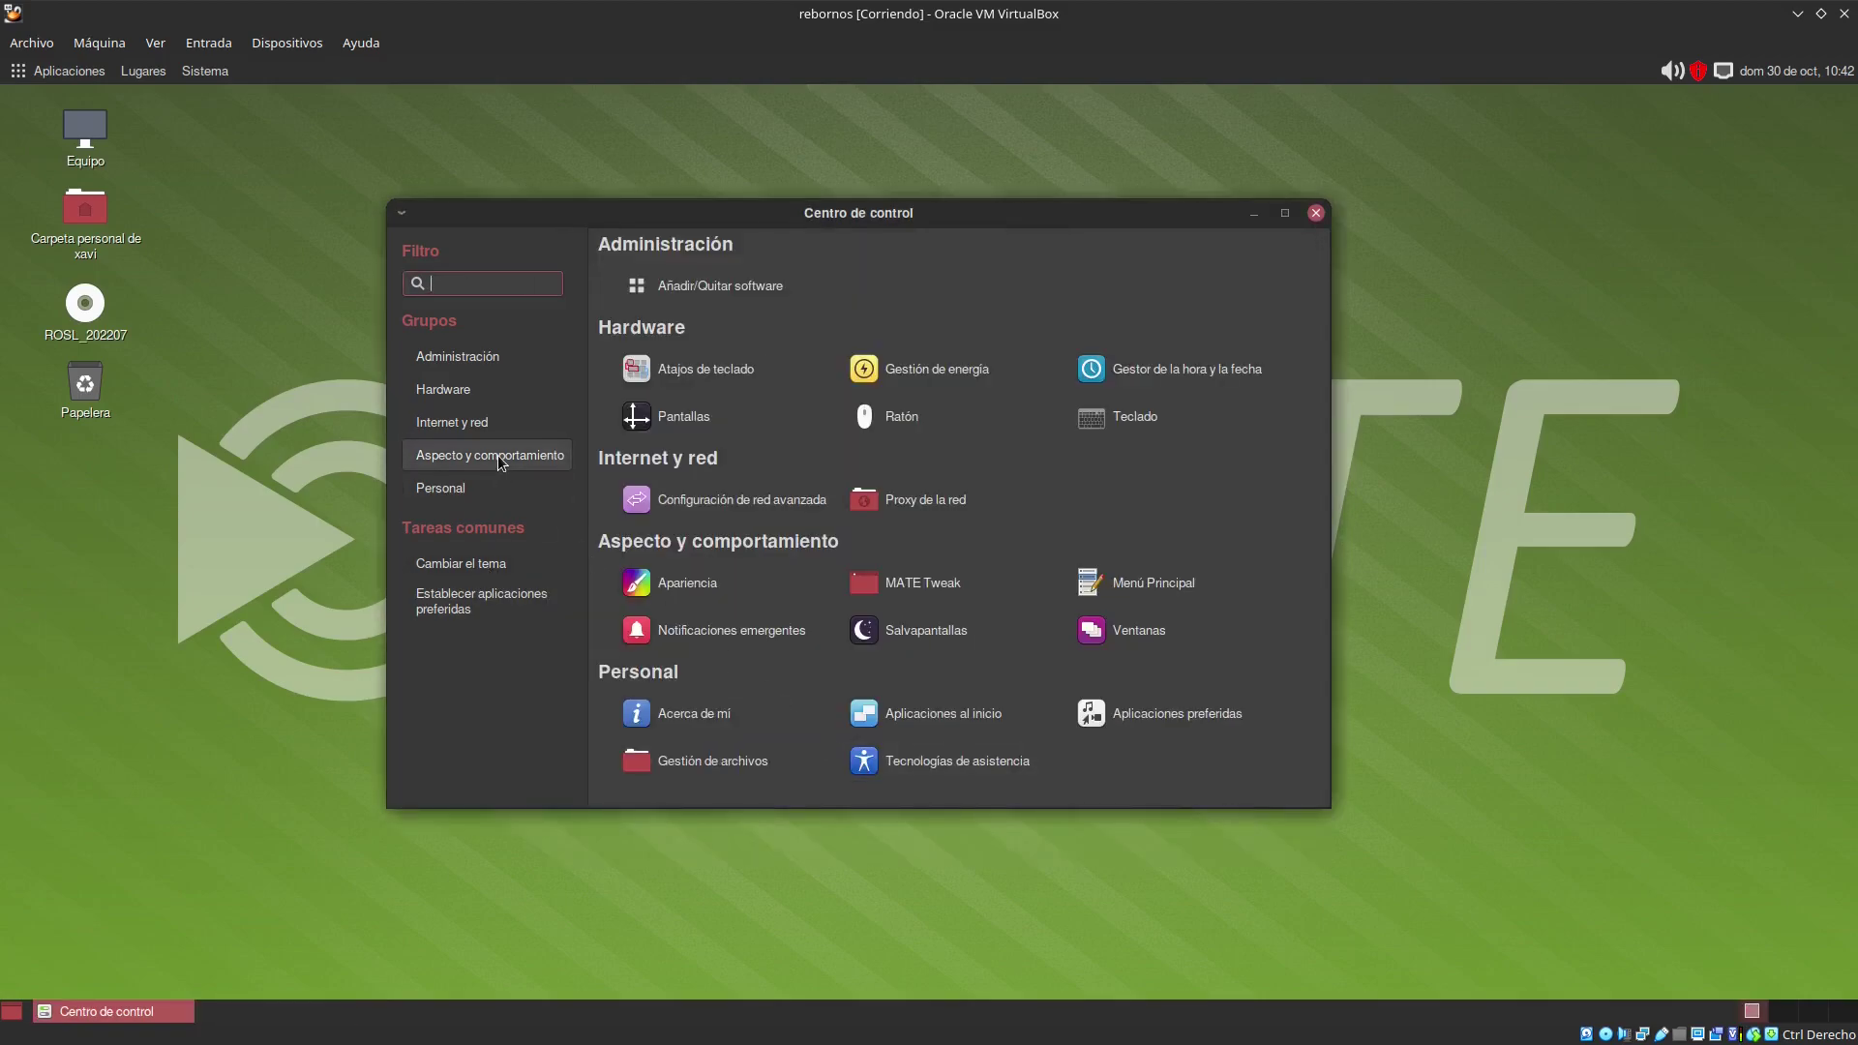
click(481, 358)
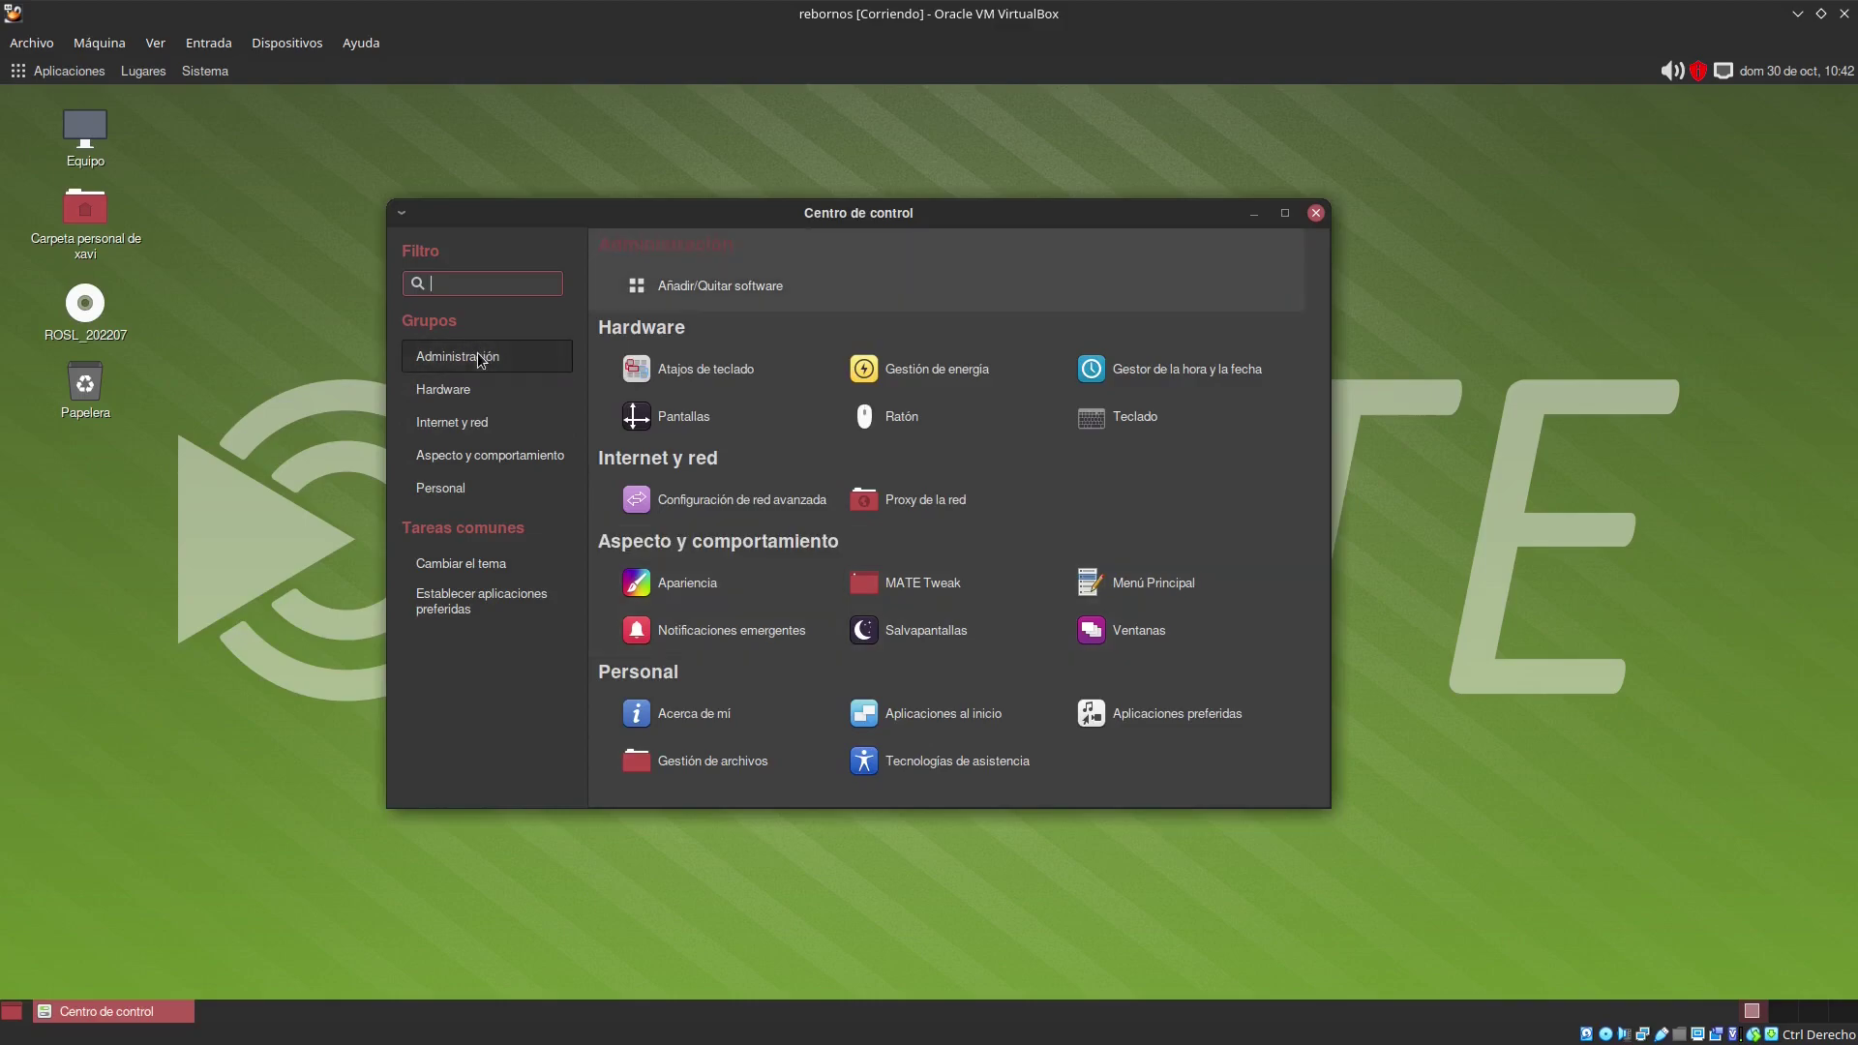
click(475, 395)
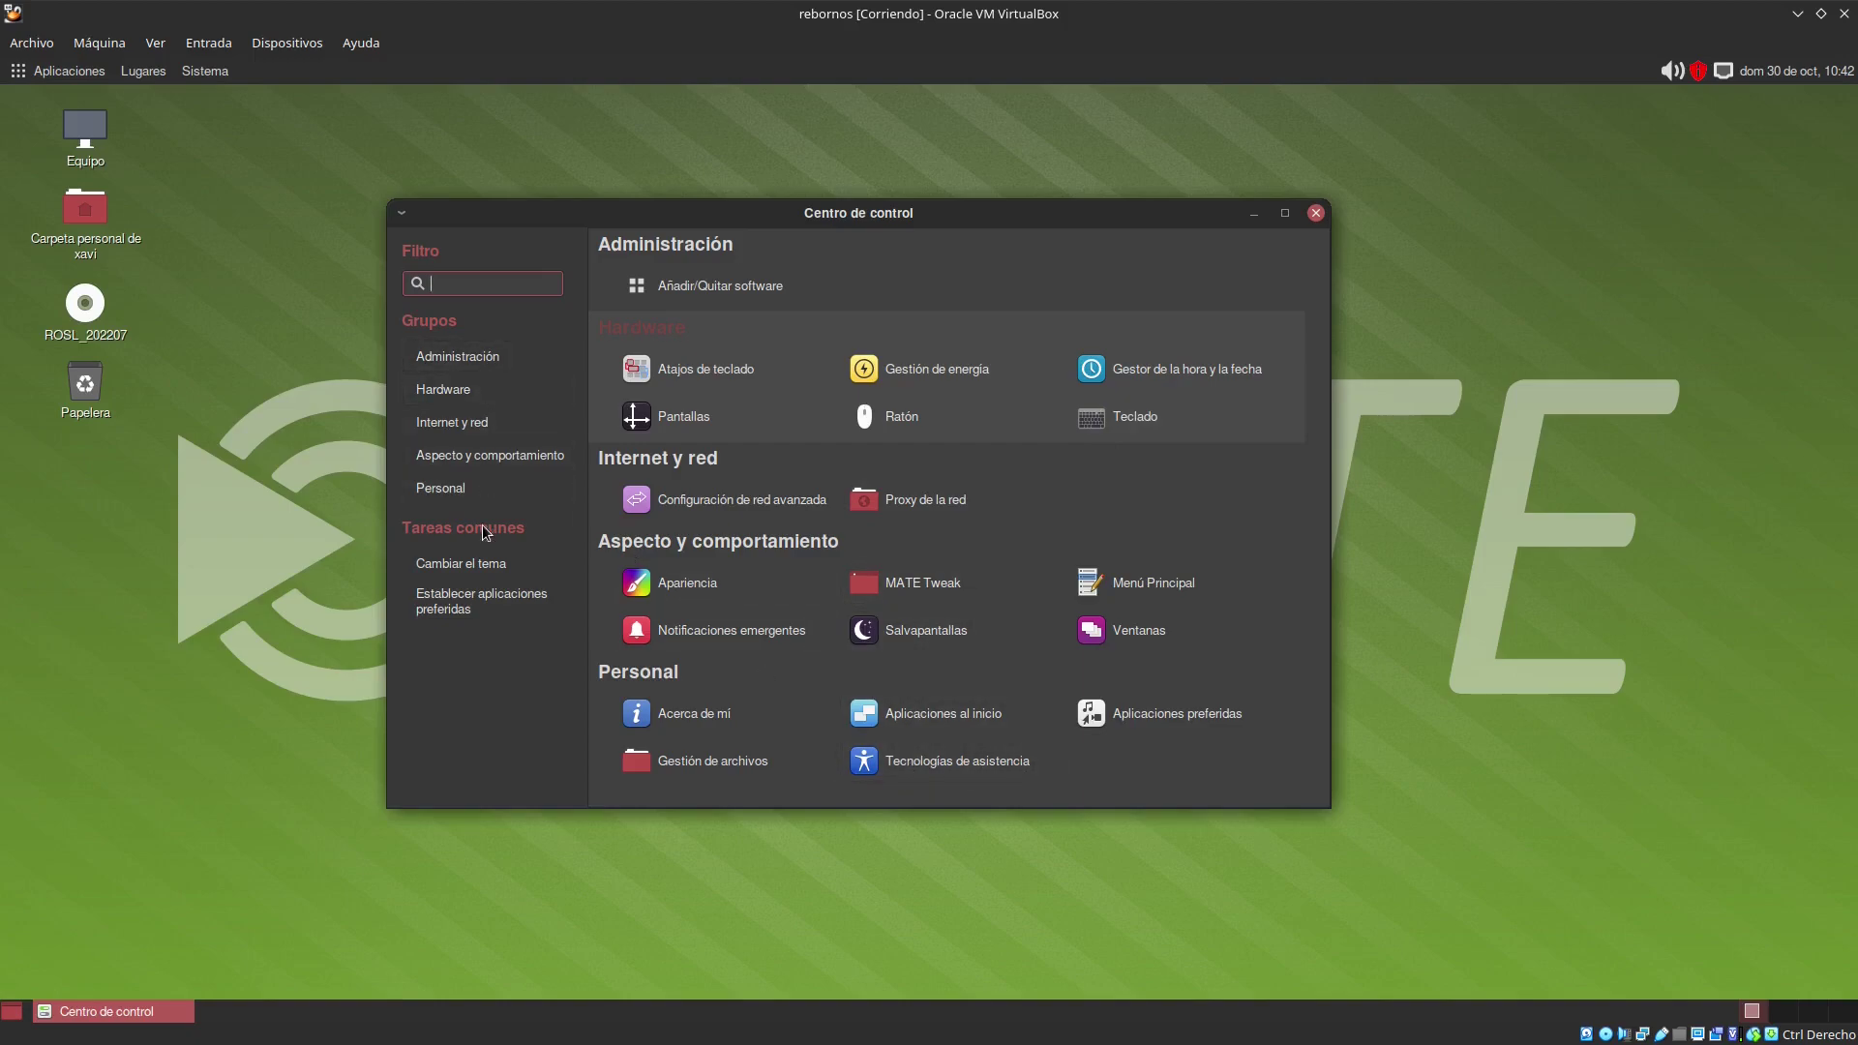
click(1315, 213)
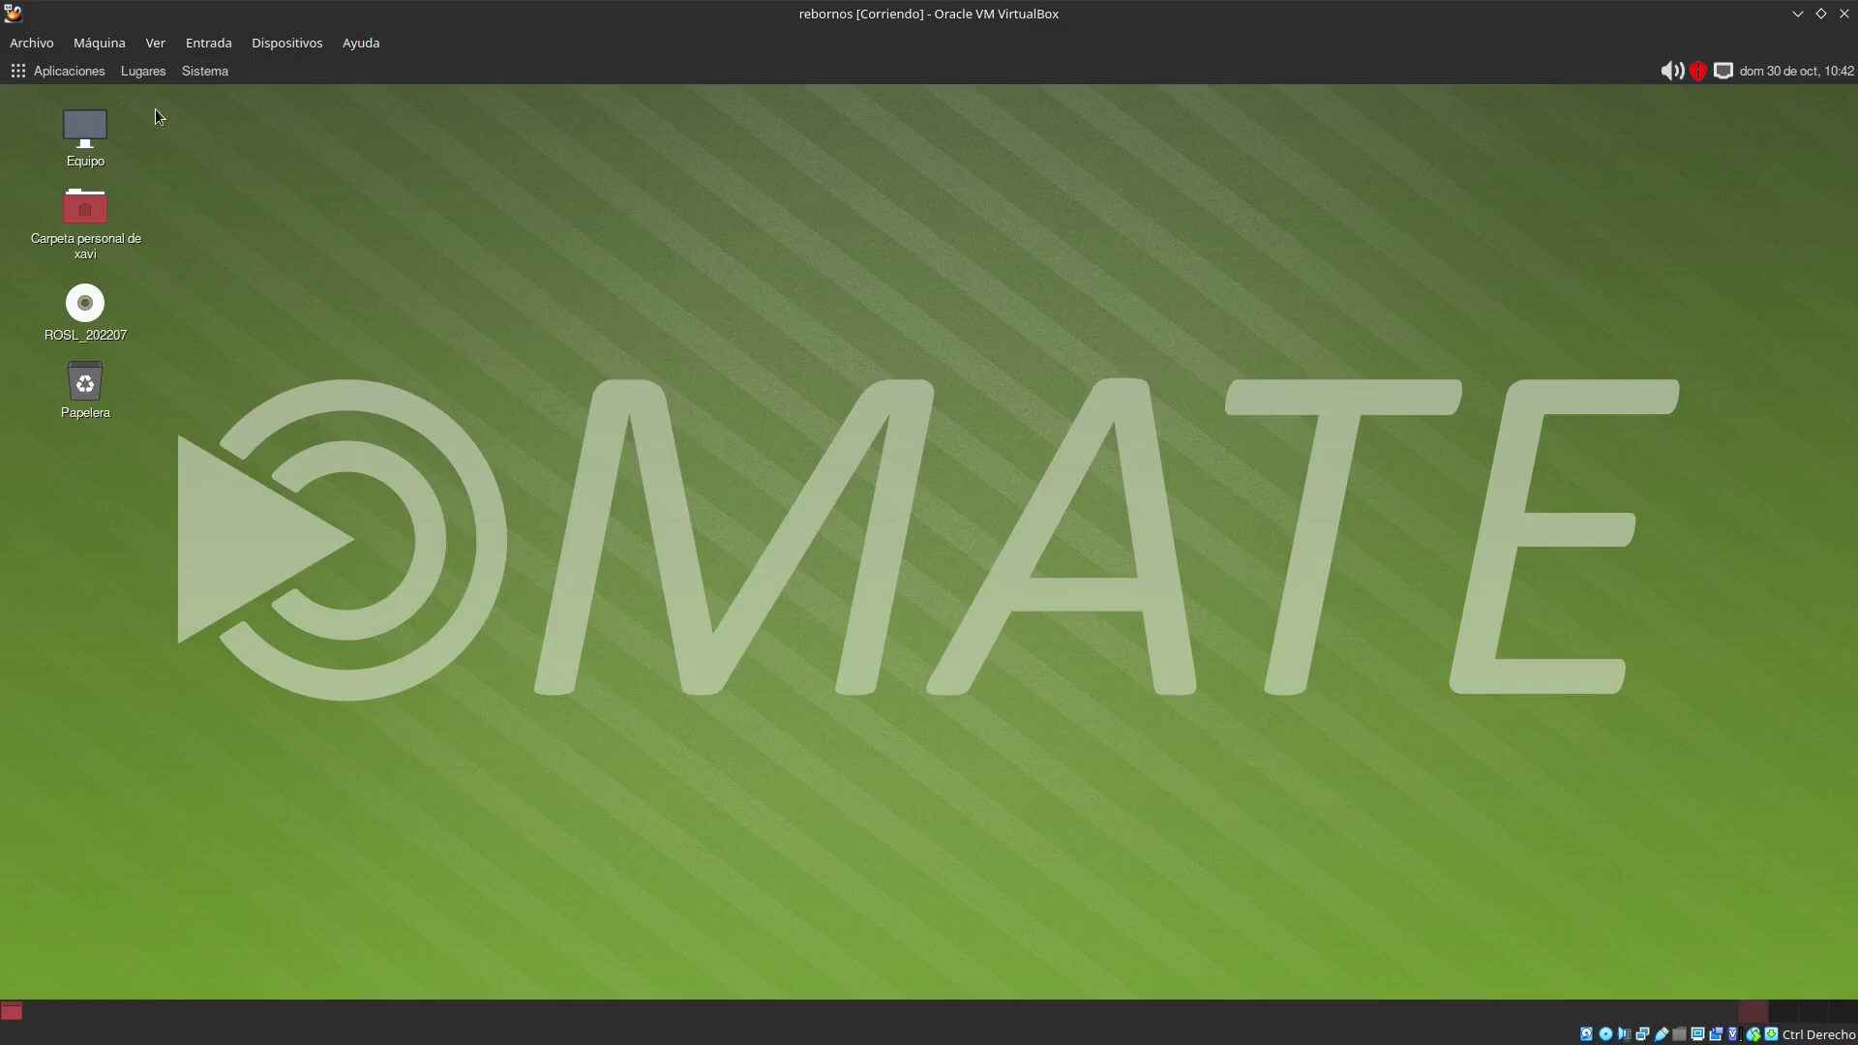
Step: Review the session and power options under Sistema and the locations listed under Lugares
click(204, 71)
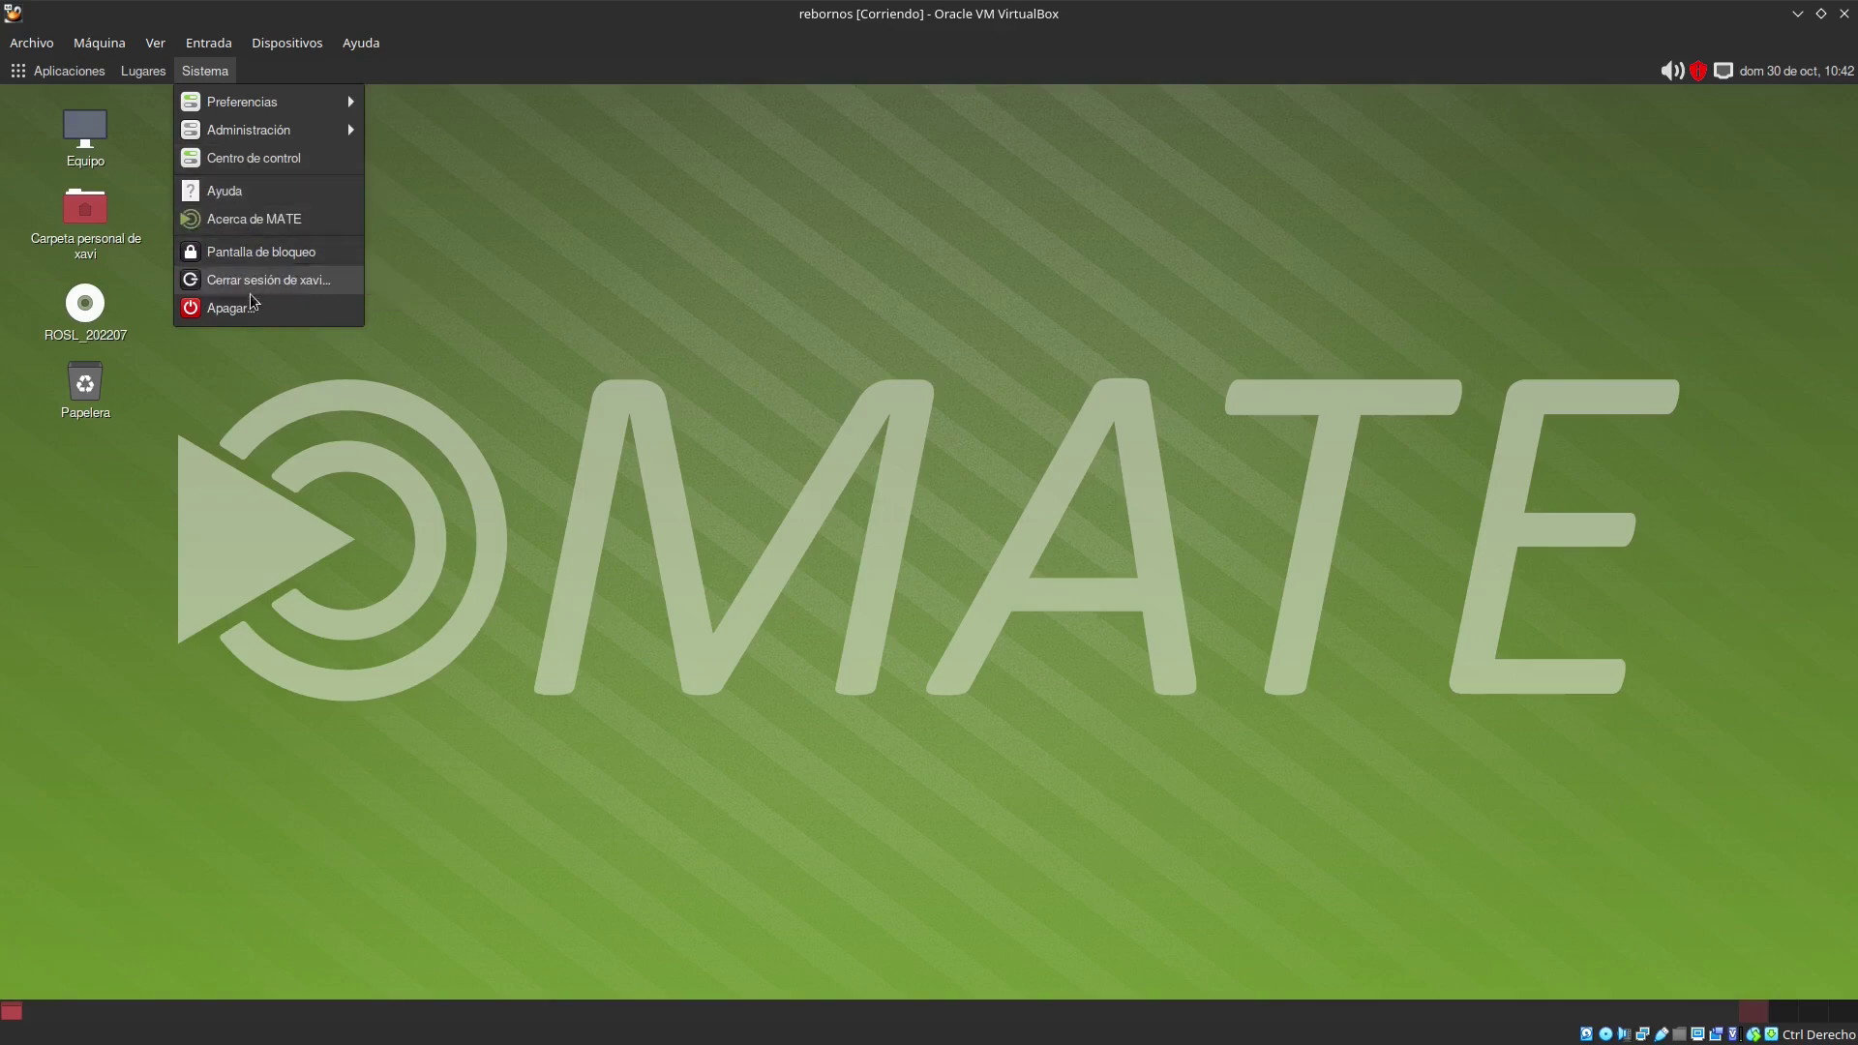
click(234, 319)
click(143, 70)
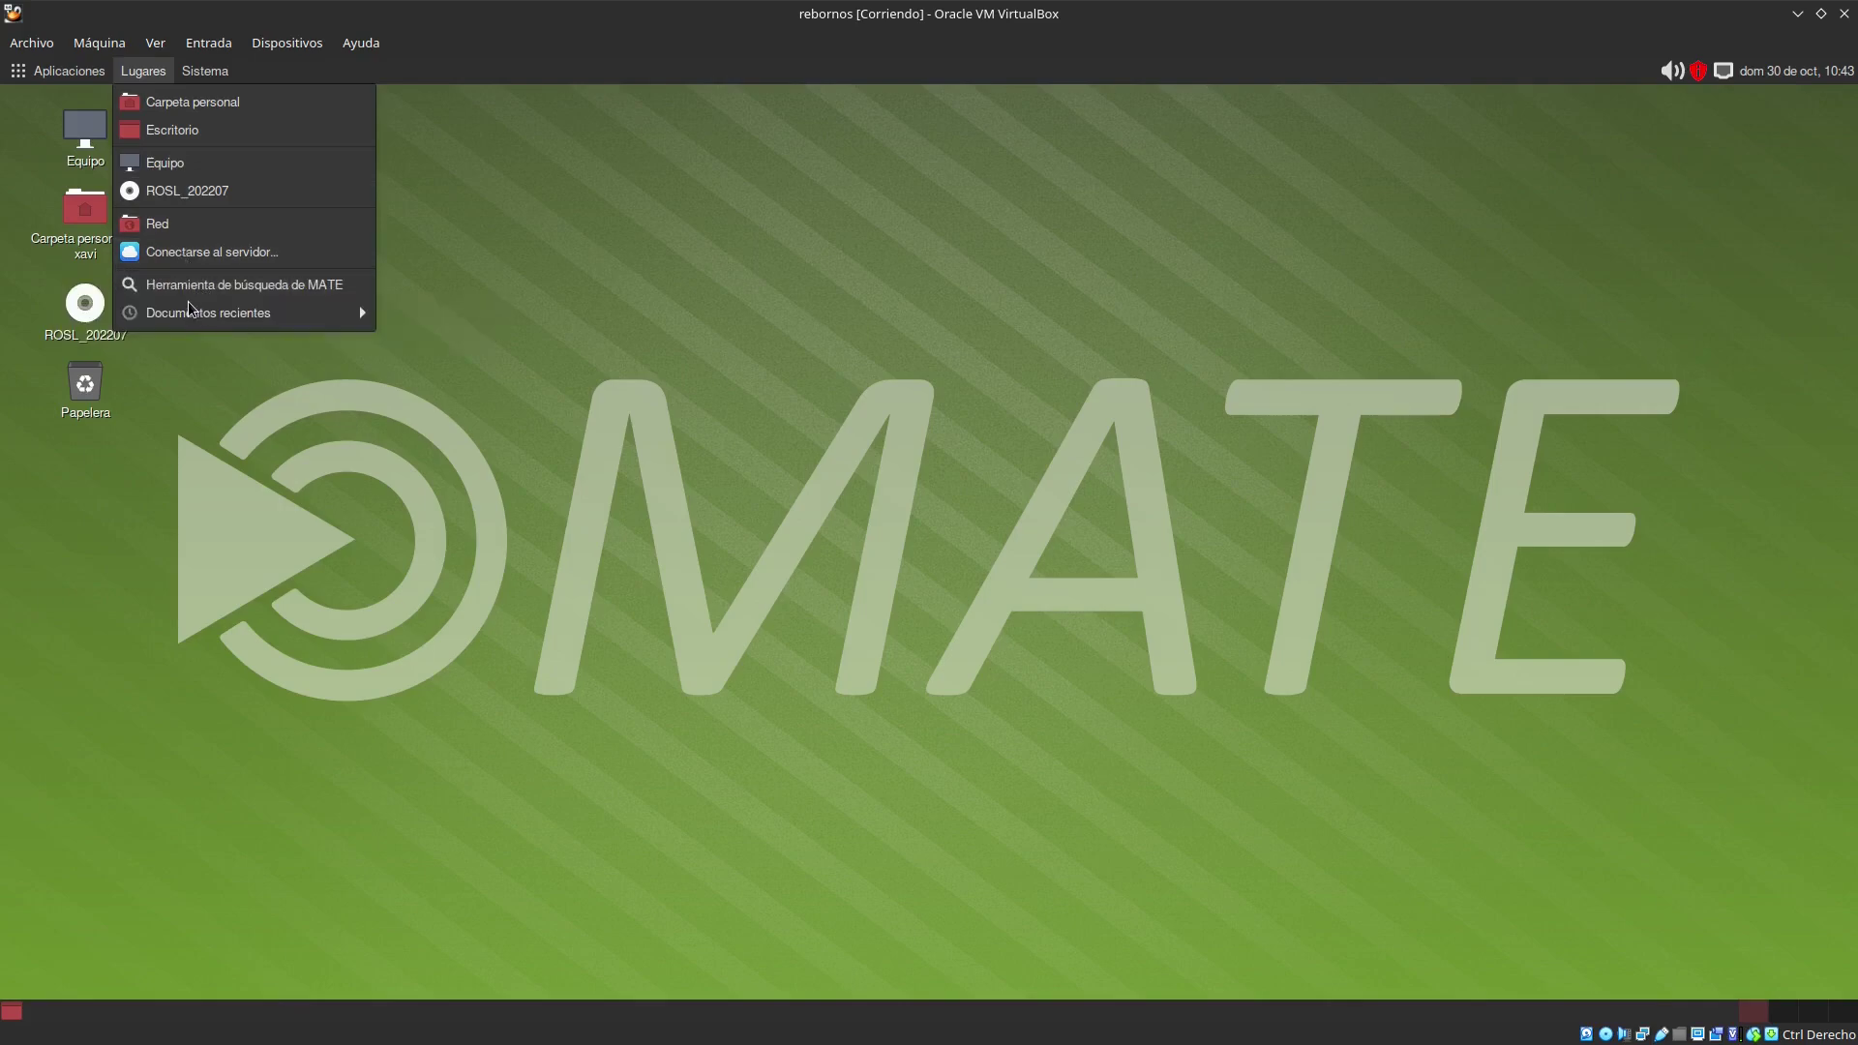
Step: Launch the RebornOS Welcome Application and move its window toward the desktop's upper left
mouse_move(87, 71)
mouse_move(95, 104)
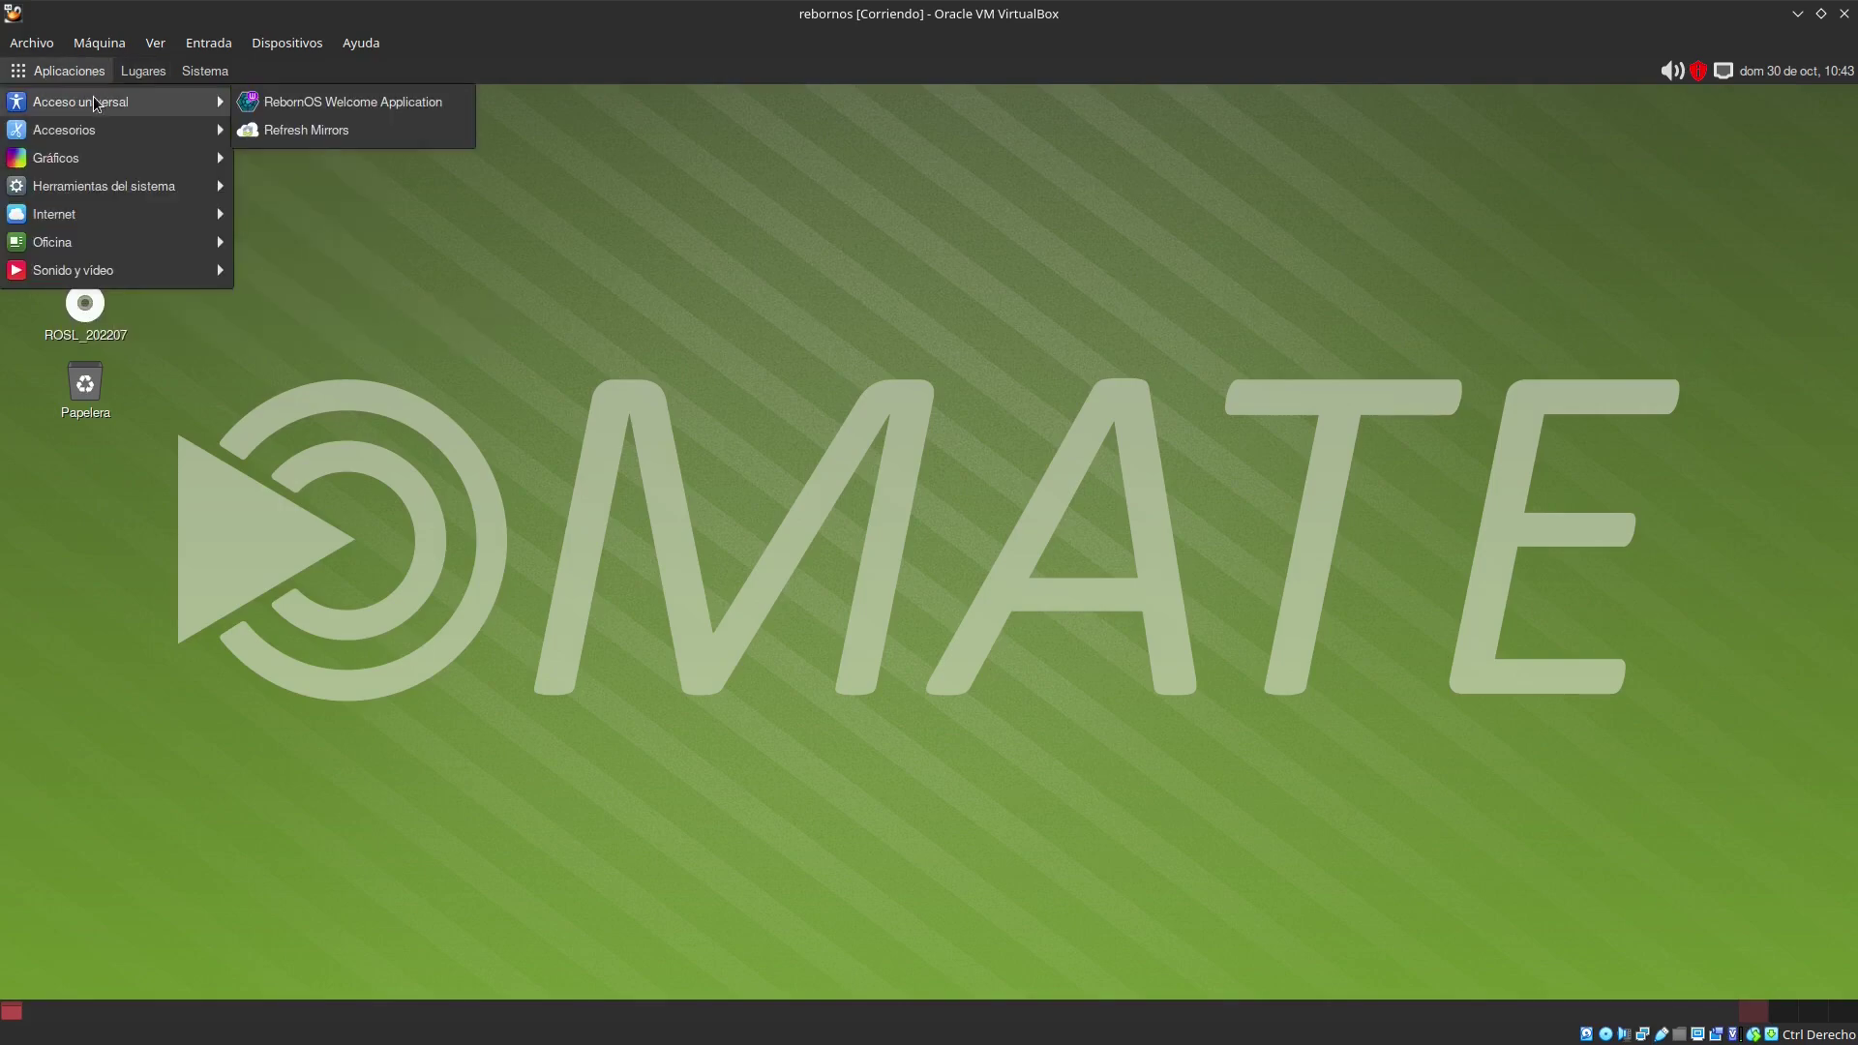
click(303, 106)
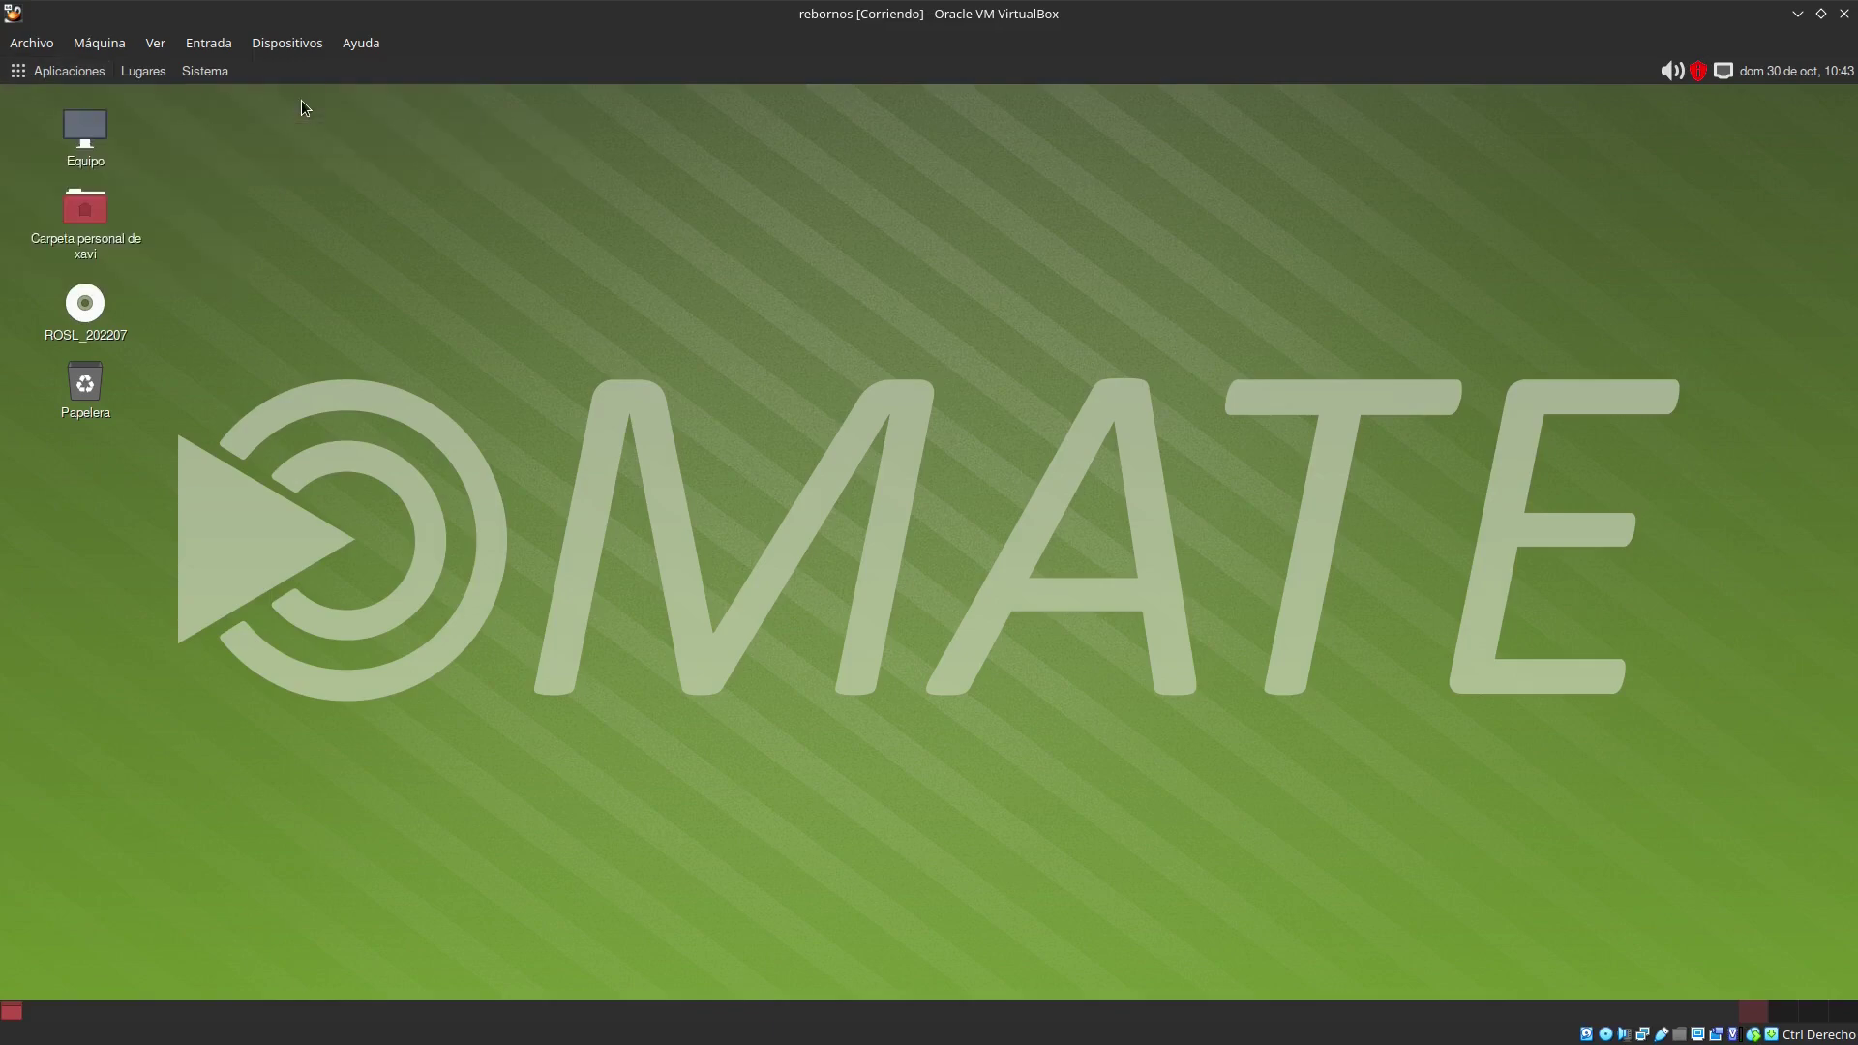
drag(1016, 498, 772, 265)
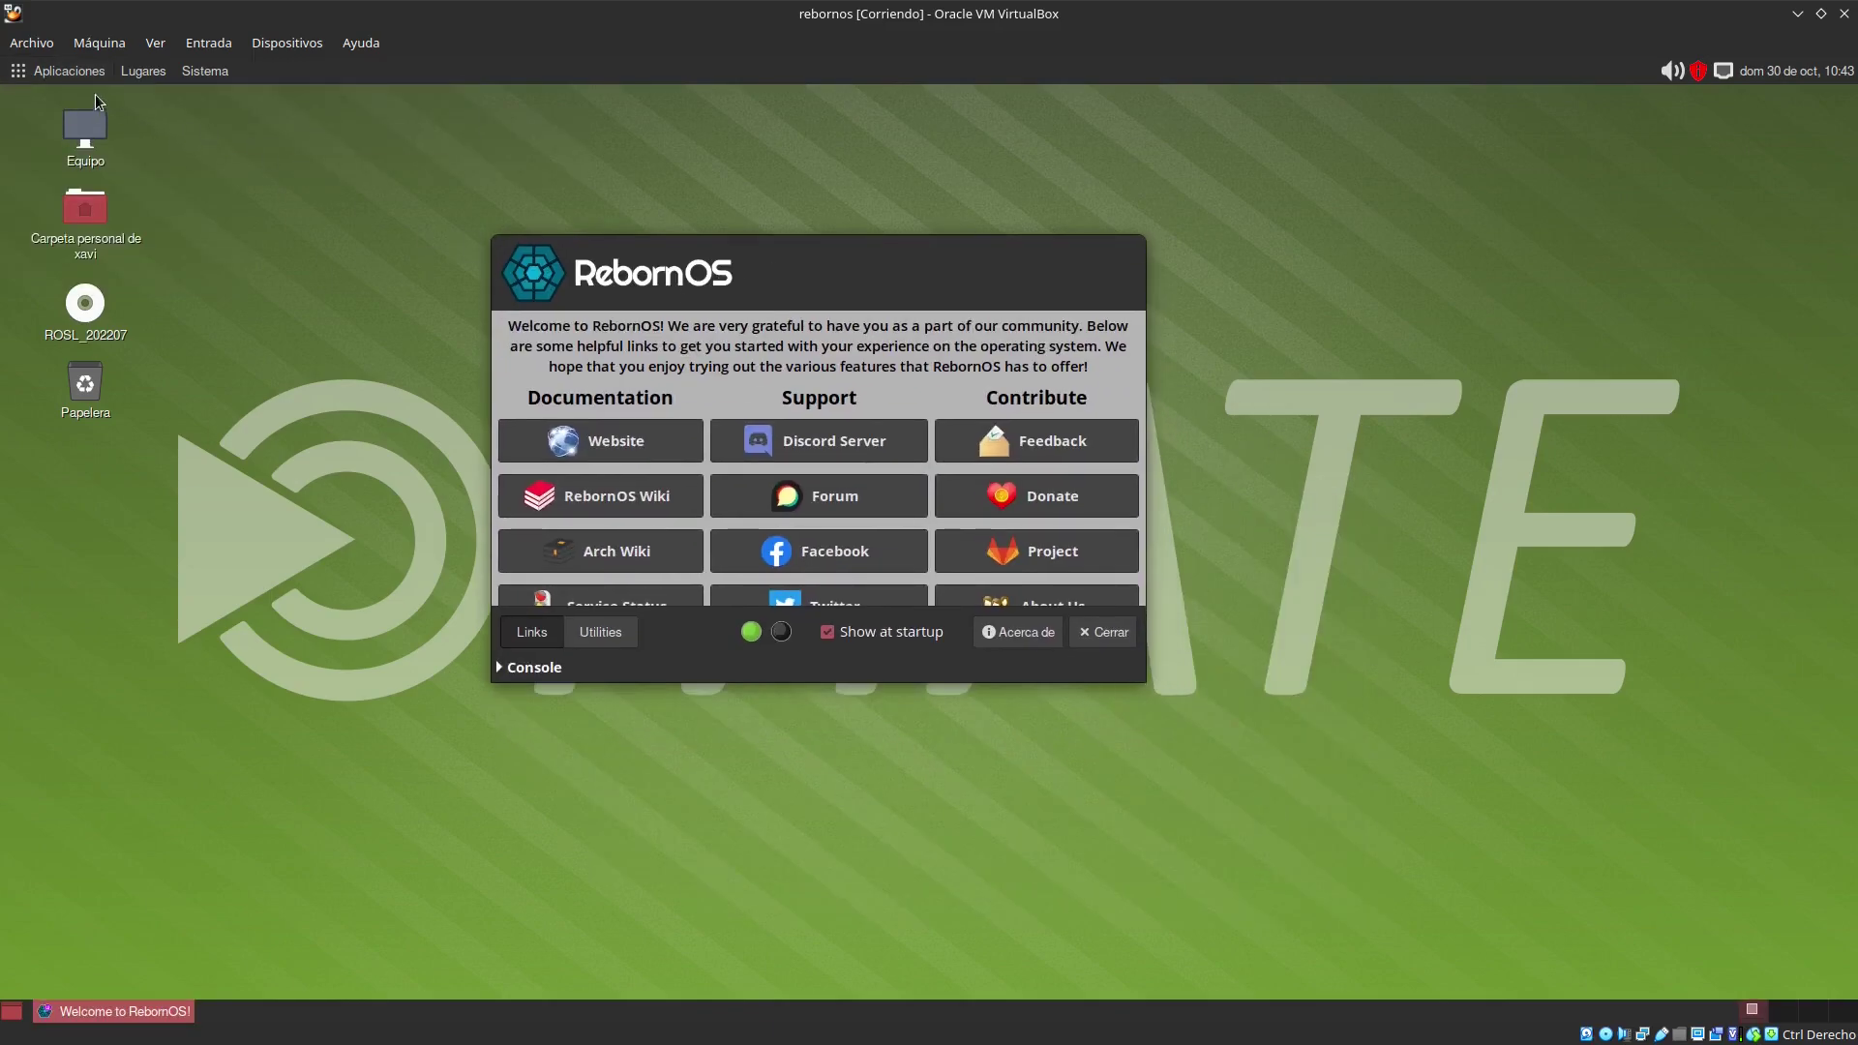
Step: Run Refresh Mirrors and authenticate with the account password
click(63, 71)
mouse_move(125, 102)
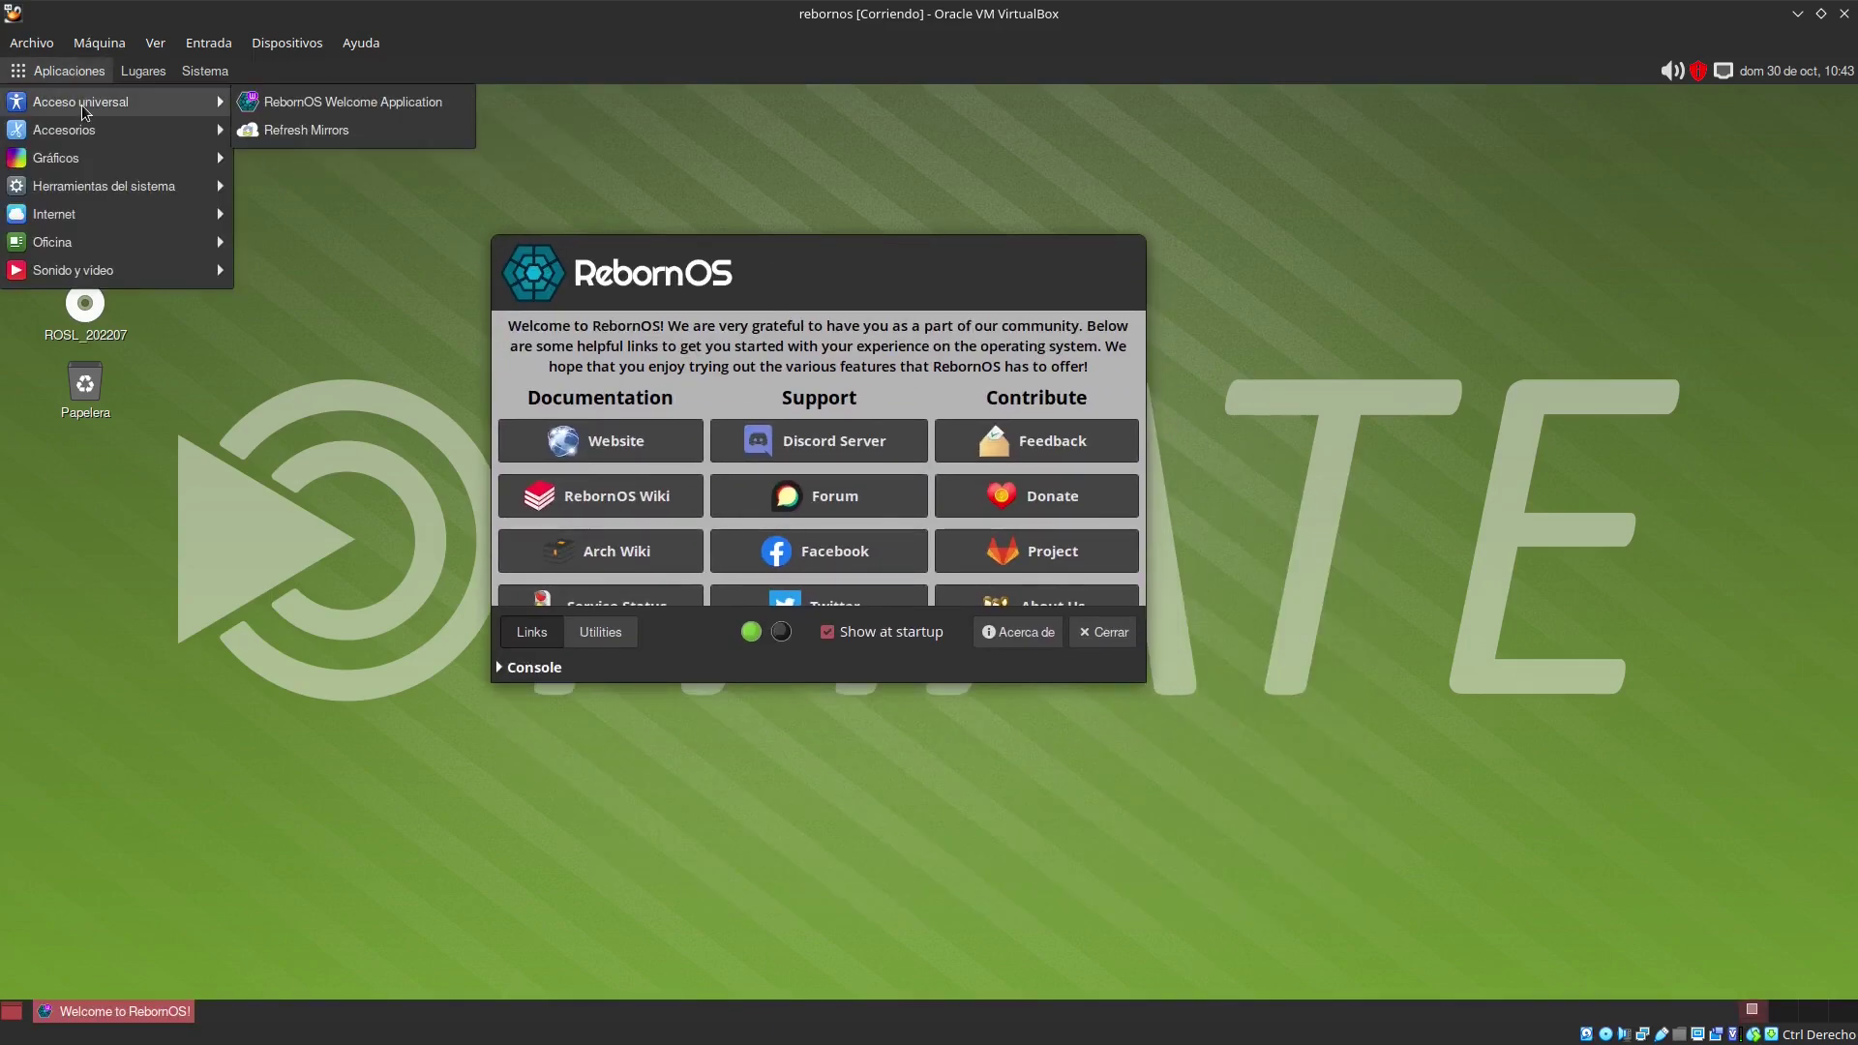
click(327, 130)
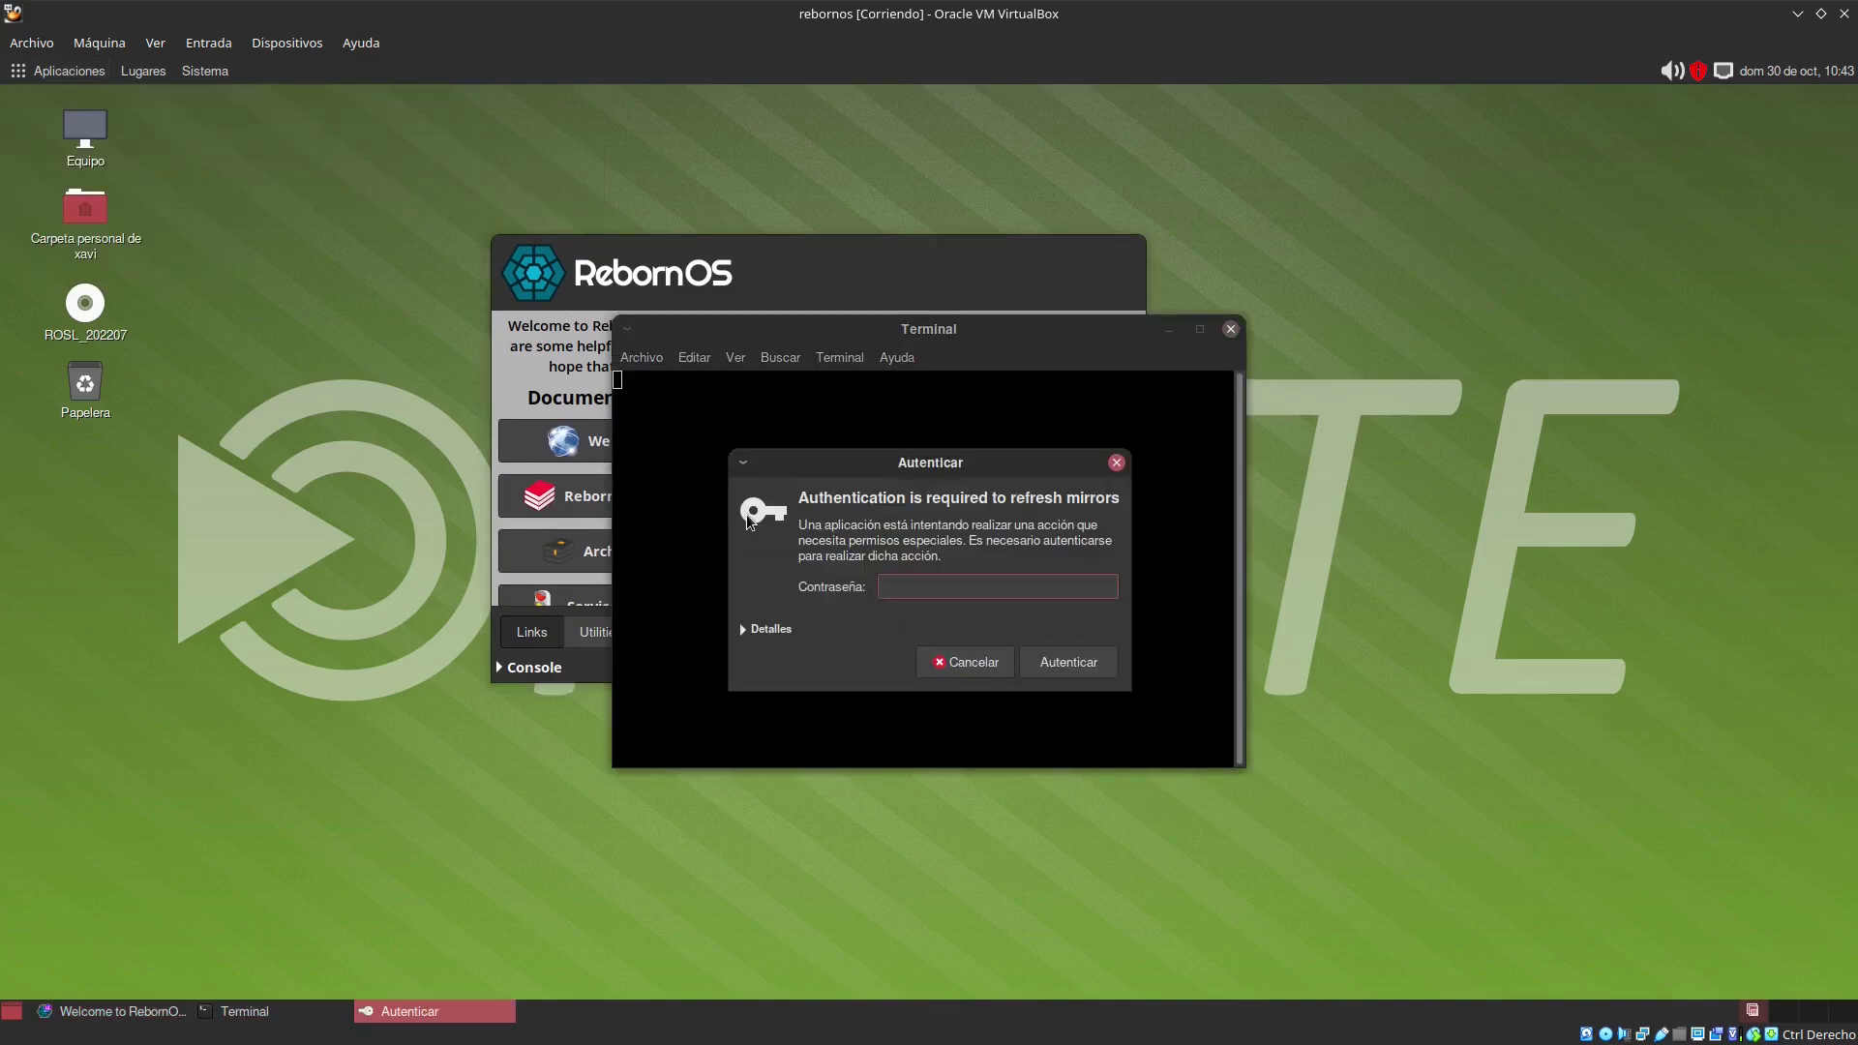
text(••••)
key(Return)
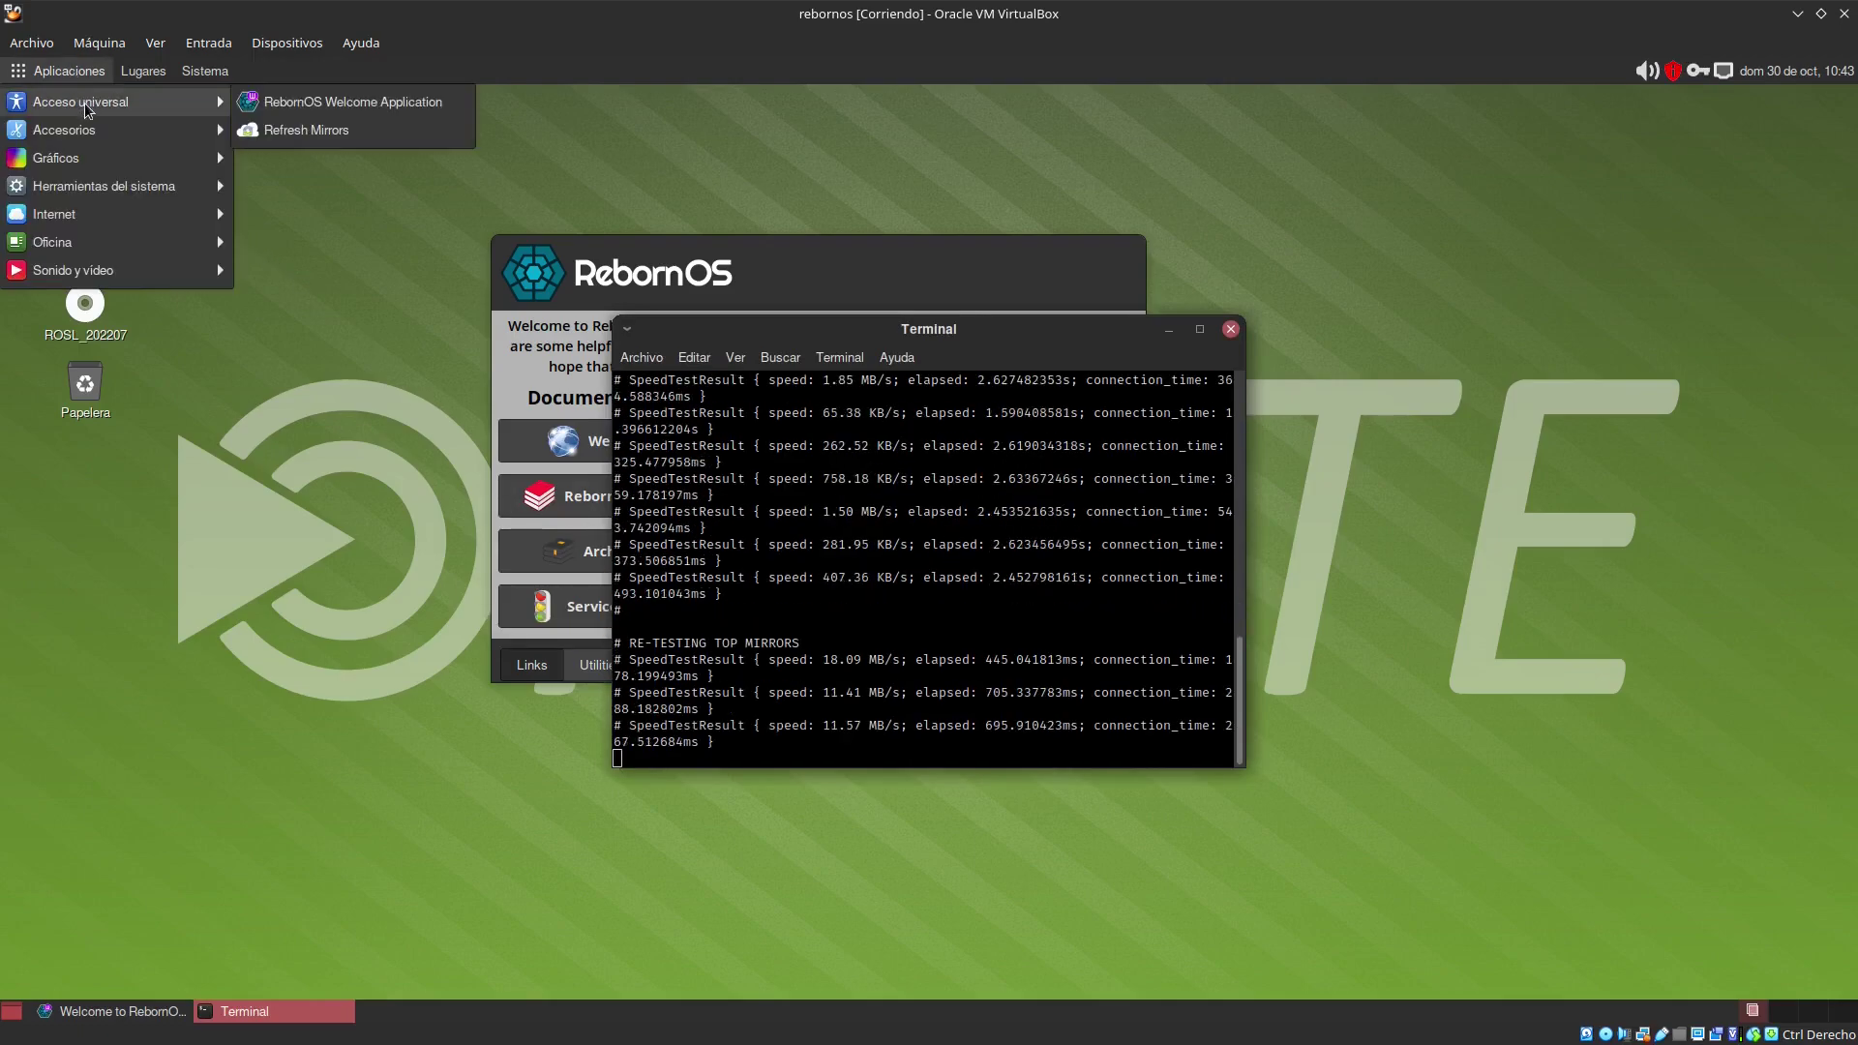
Step: Launch RebornOS Fire from the Accesorios group and maximize its window
mouse_move(134, 131)
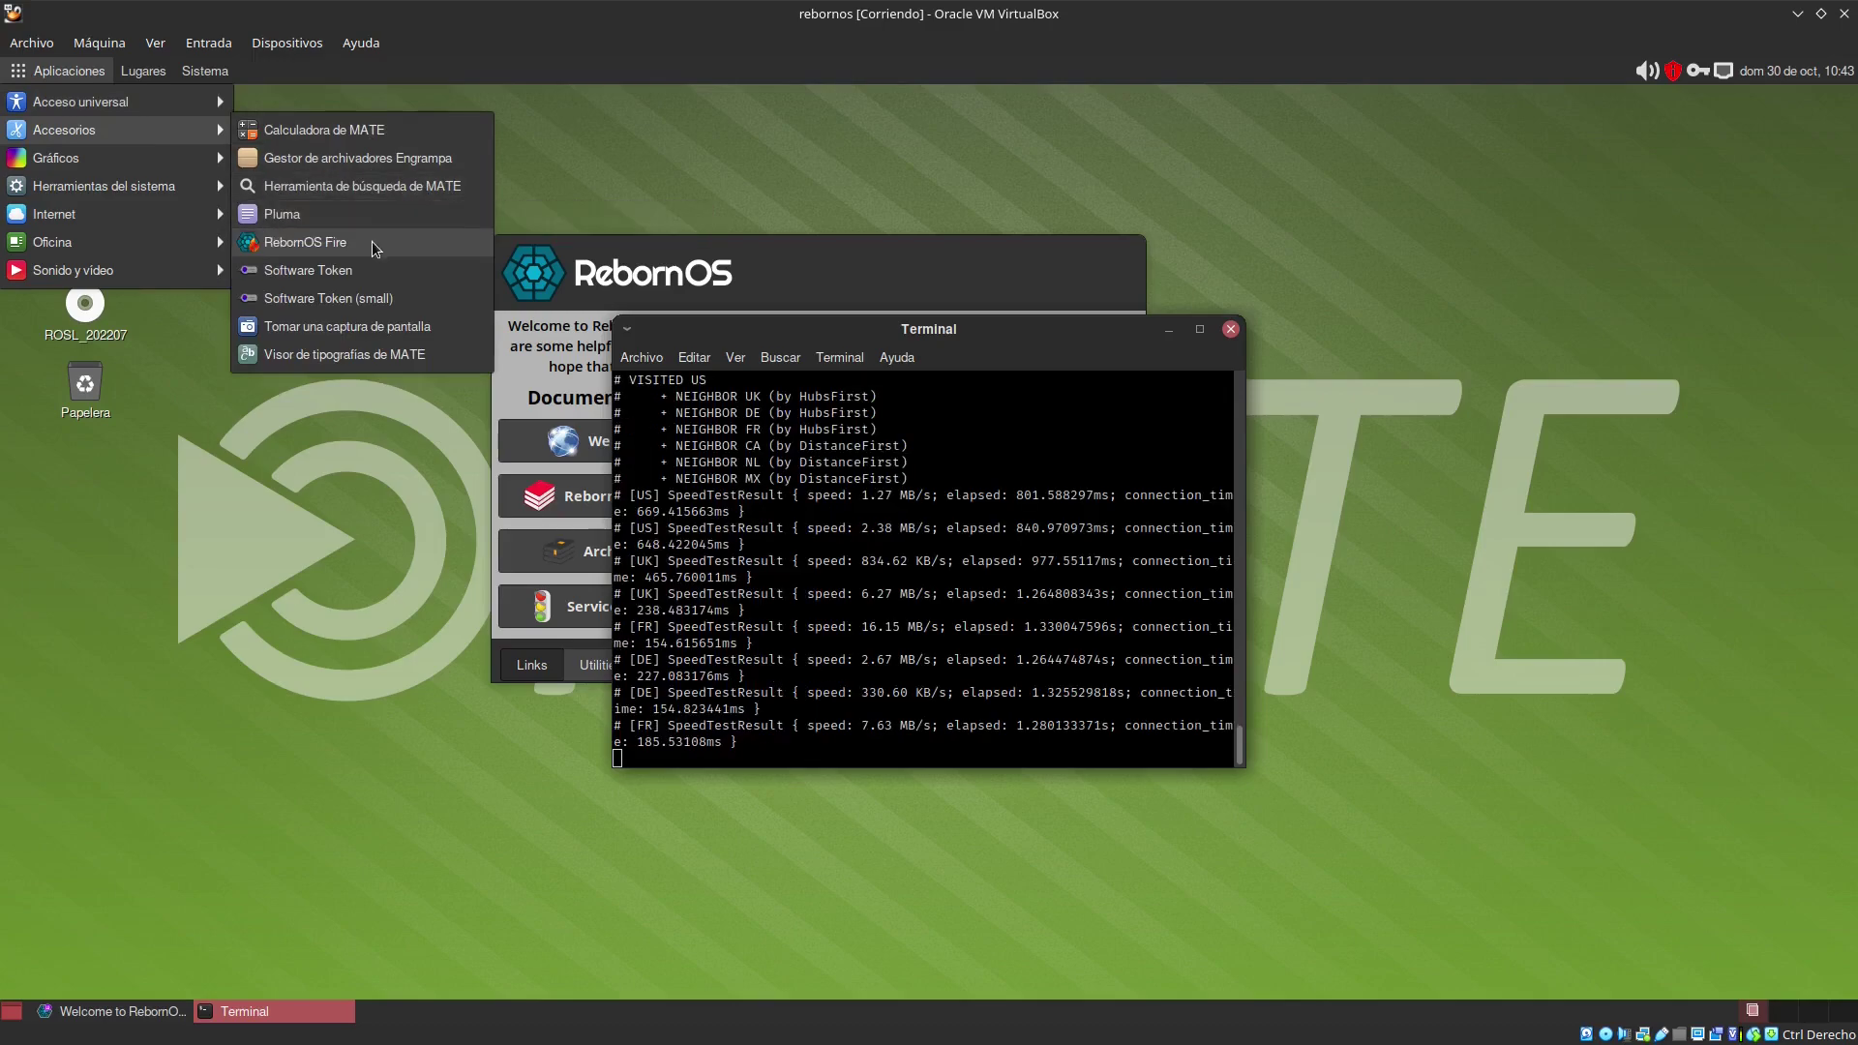
click(339, 250)
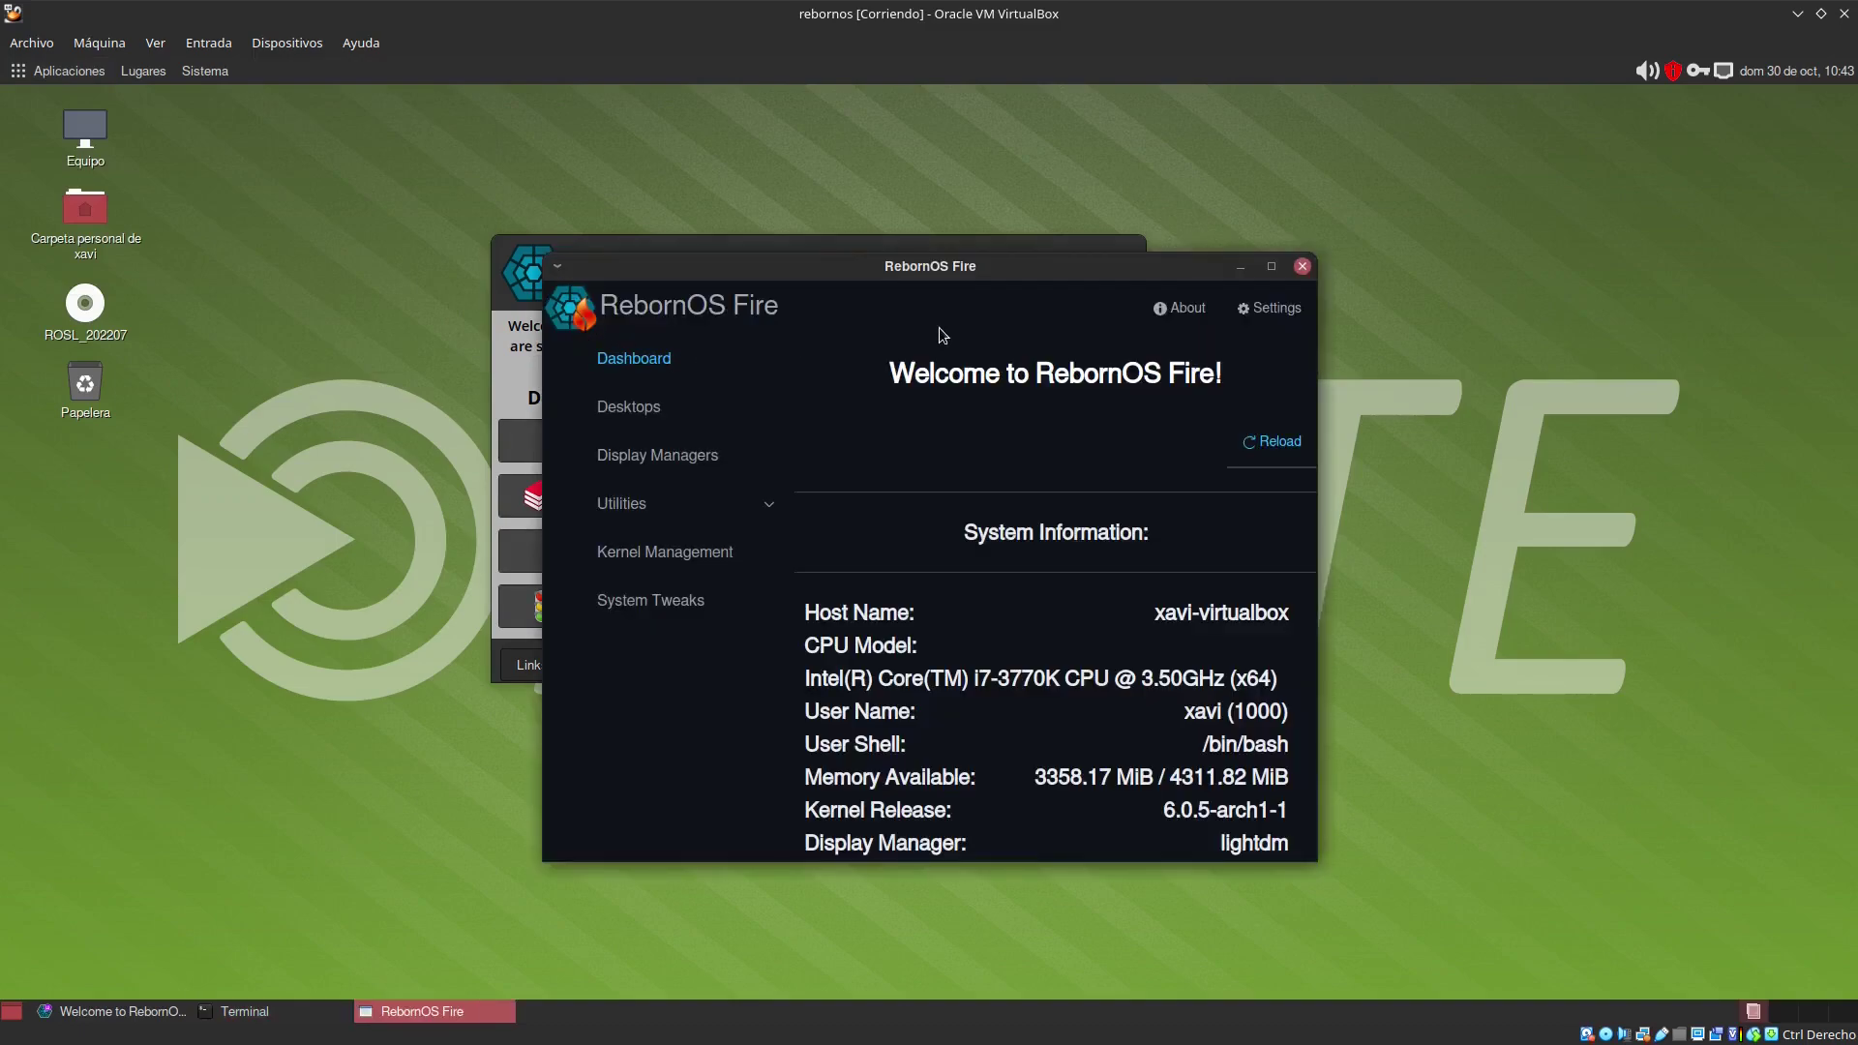
click(1272, 267)
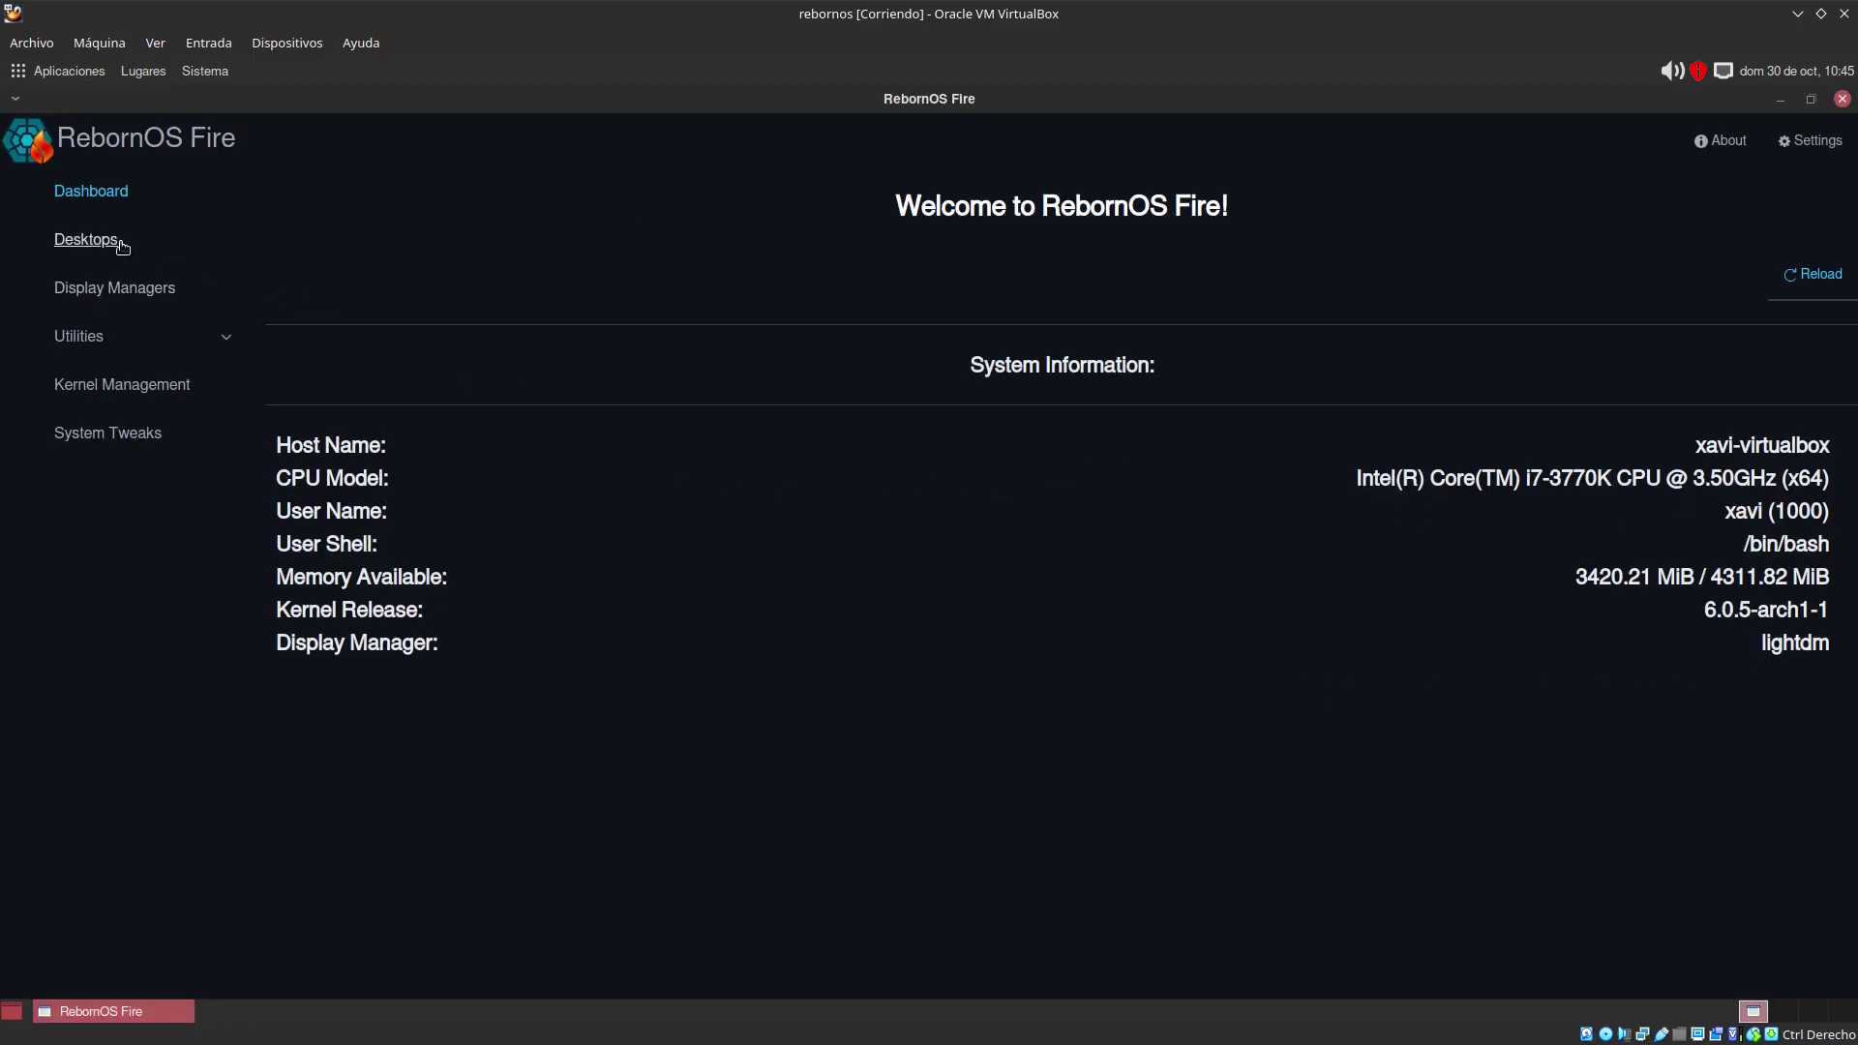
Step: Browse the whole catalogue of installable environments on the Desktops page of RebornOS Fire
click(87, 240)
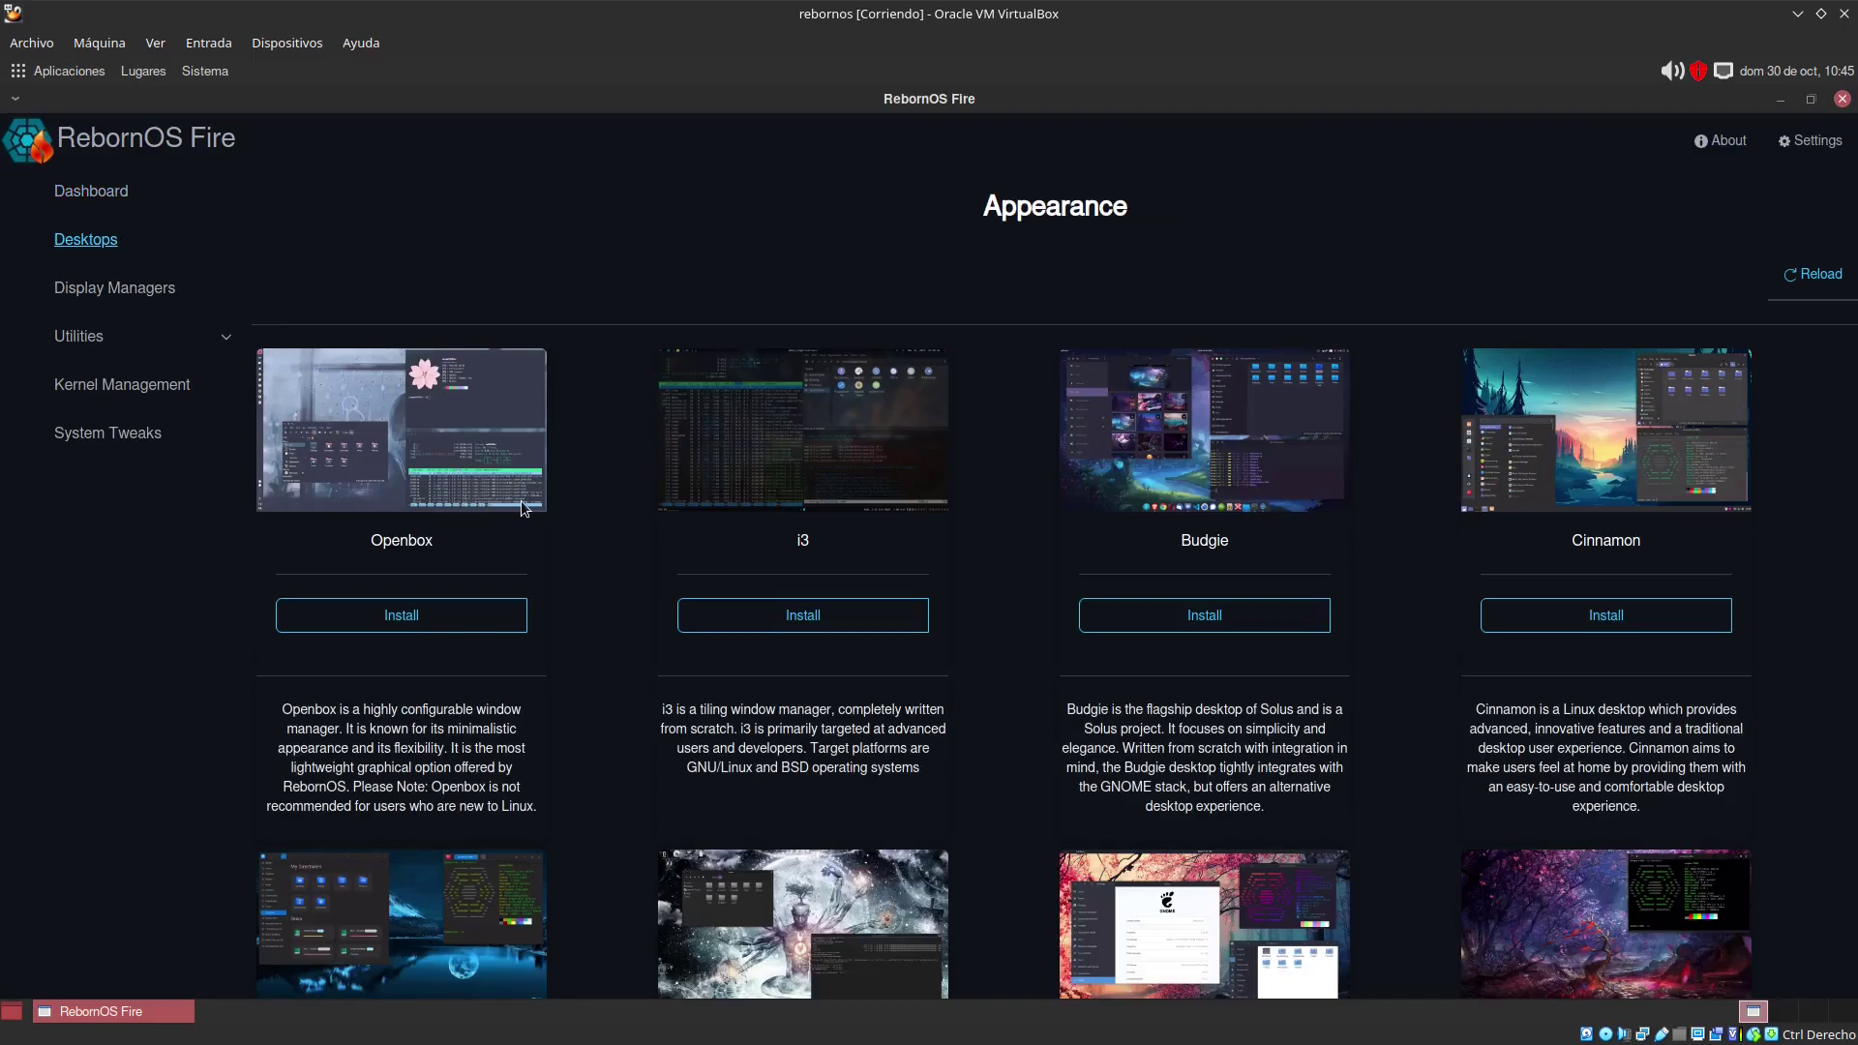
scroll(1426, 572, down, 4)
scroll(1436, 699, down, 4)
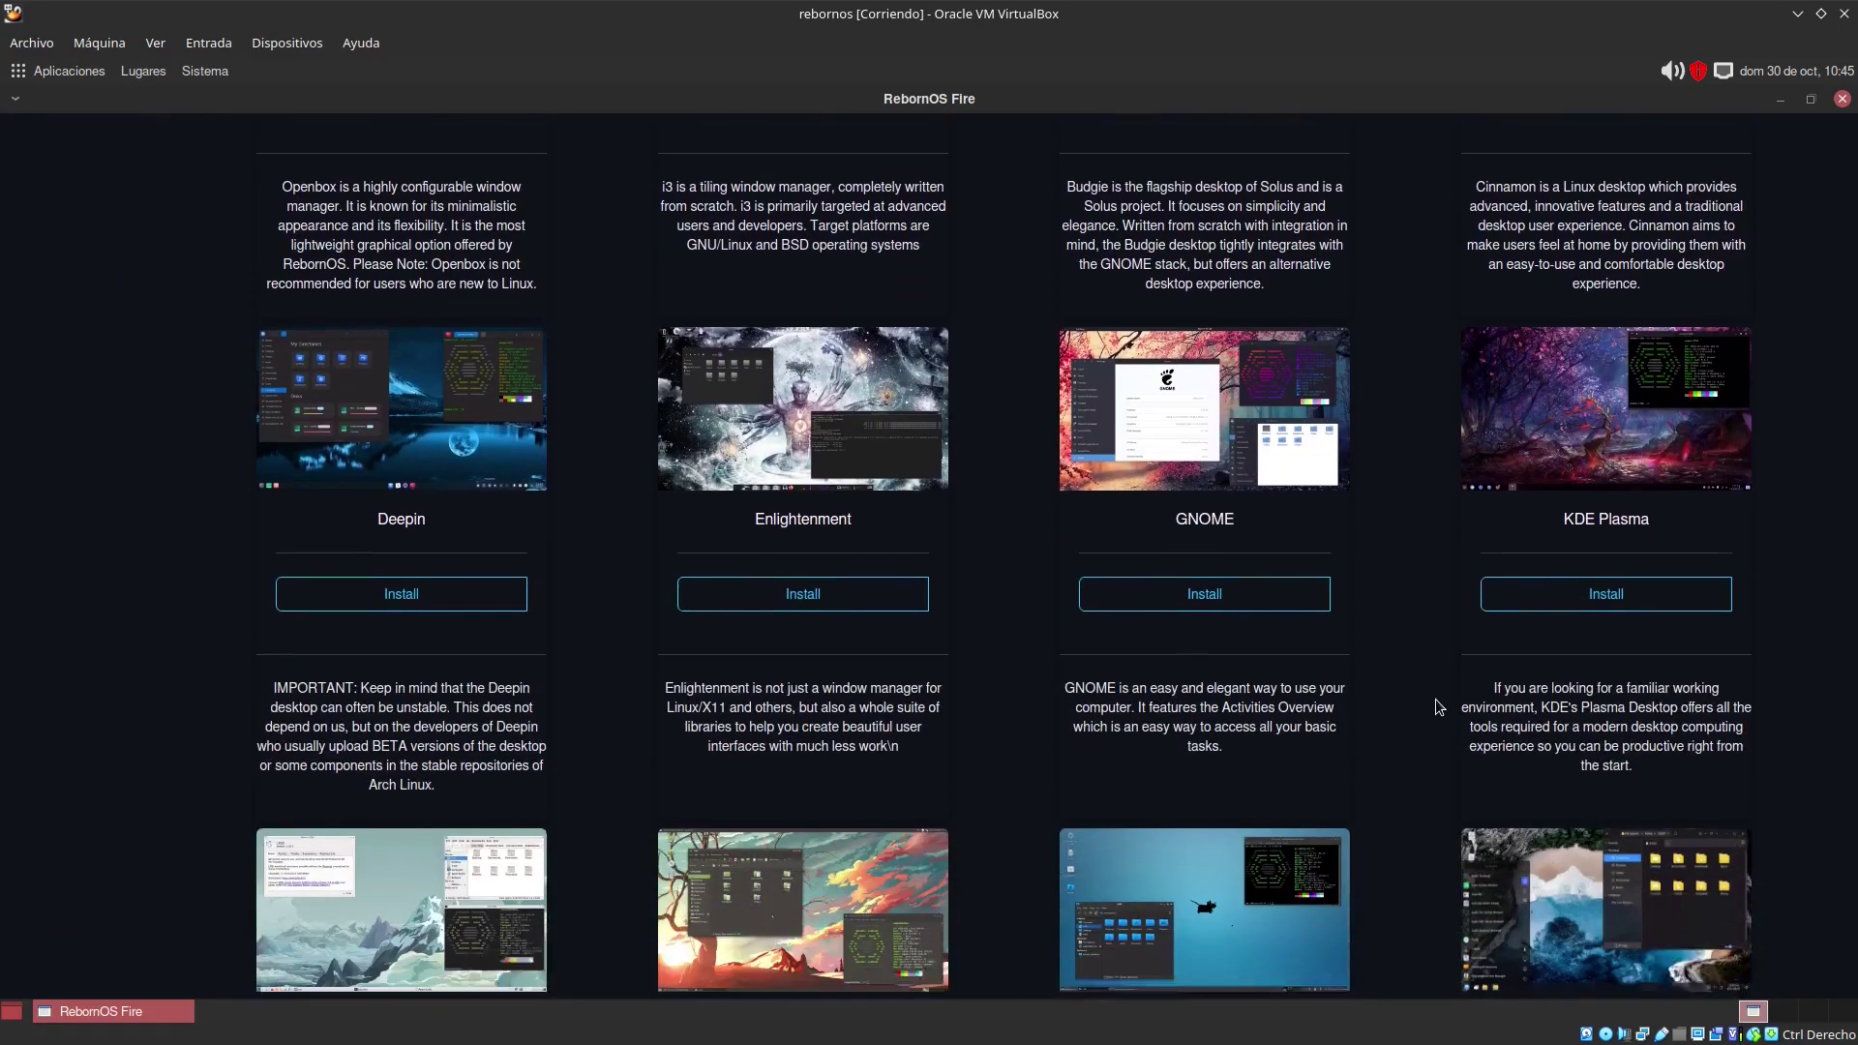
scroll(1436, 703, down, 5)
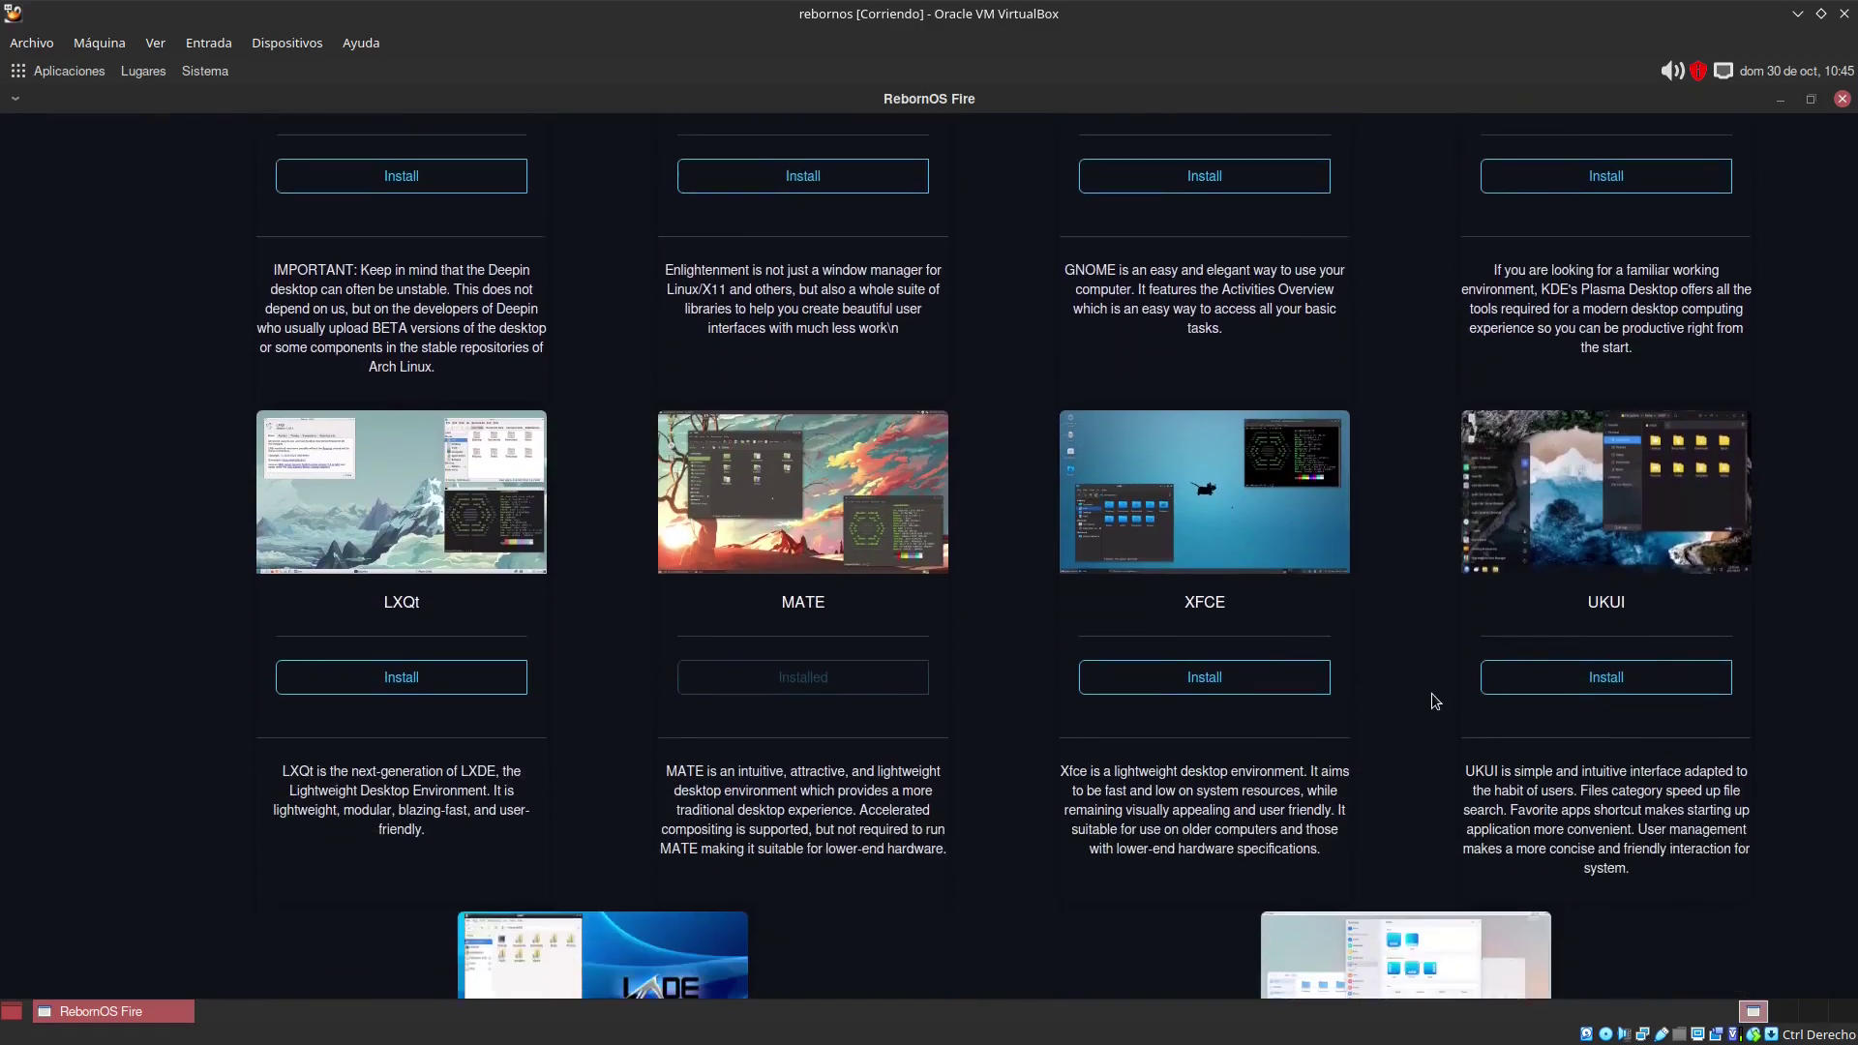
scroll(1433, 698, down, 1)
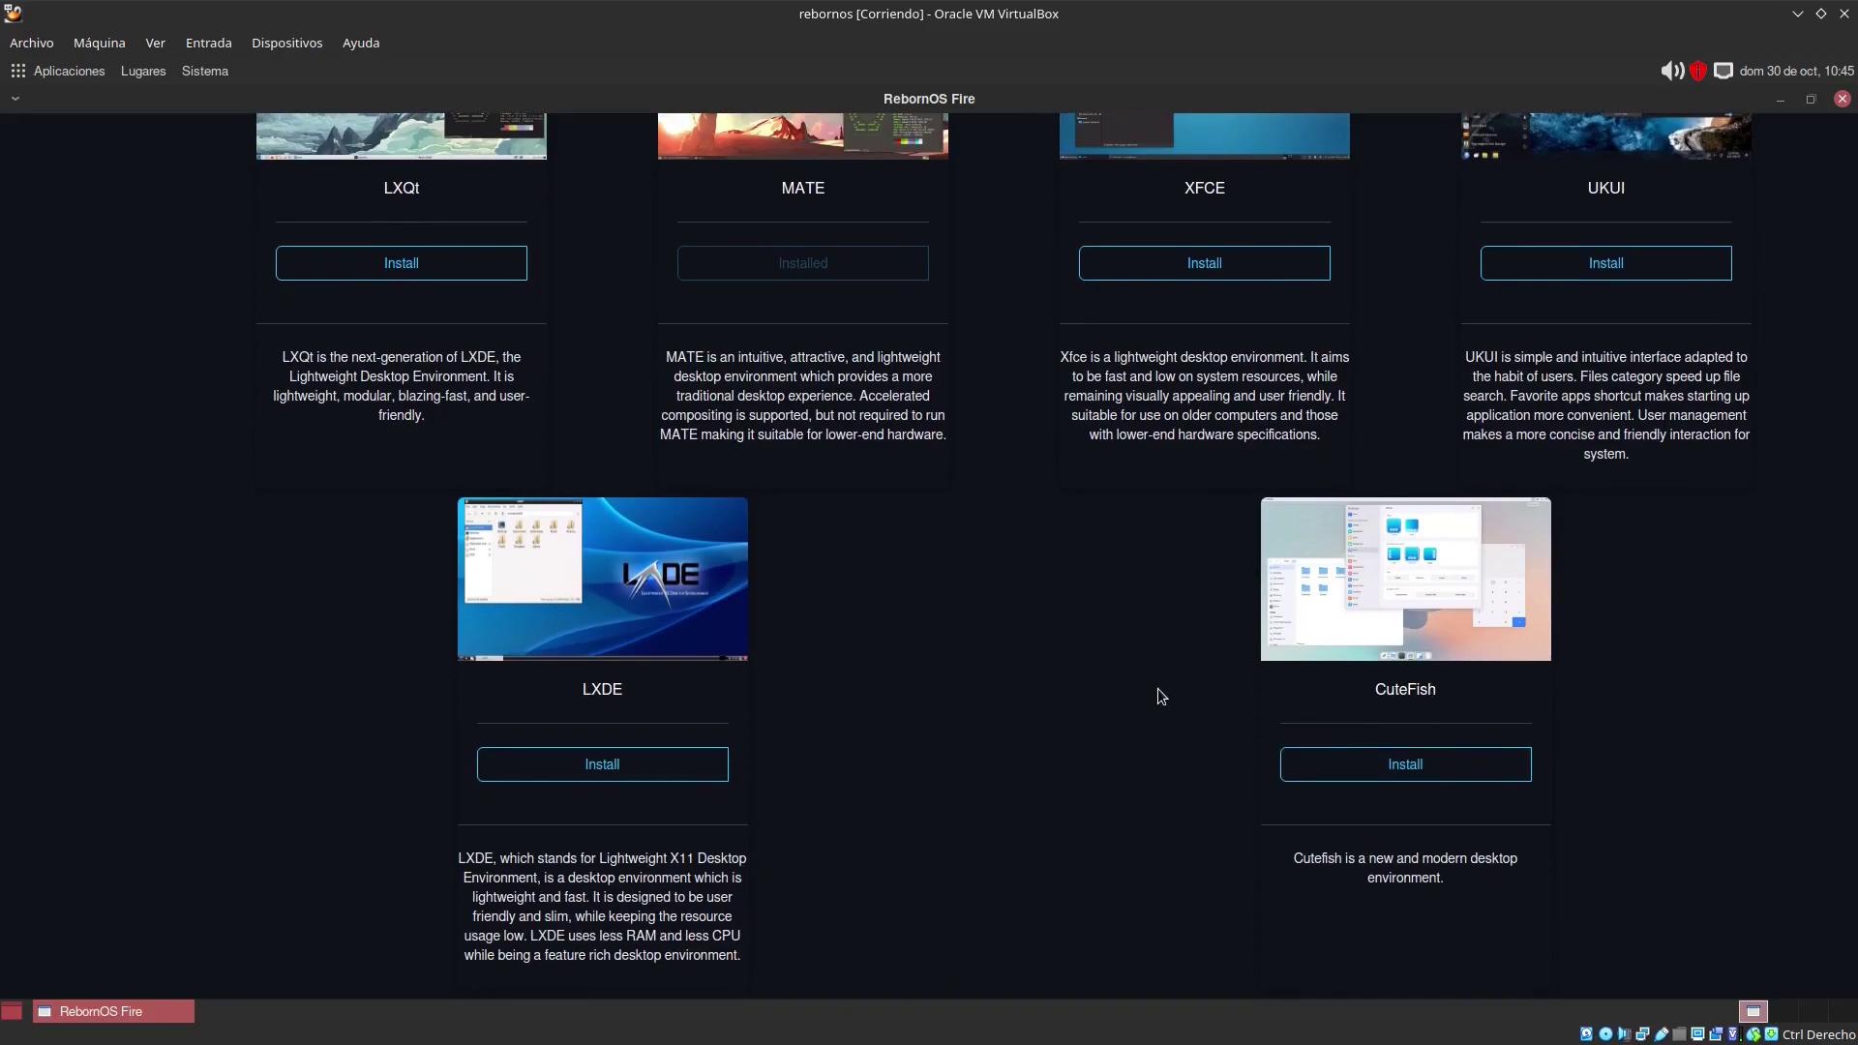
scroll(1022, 673, up, 7)
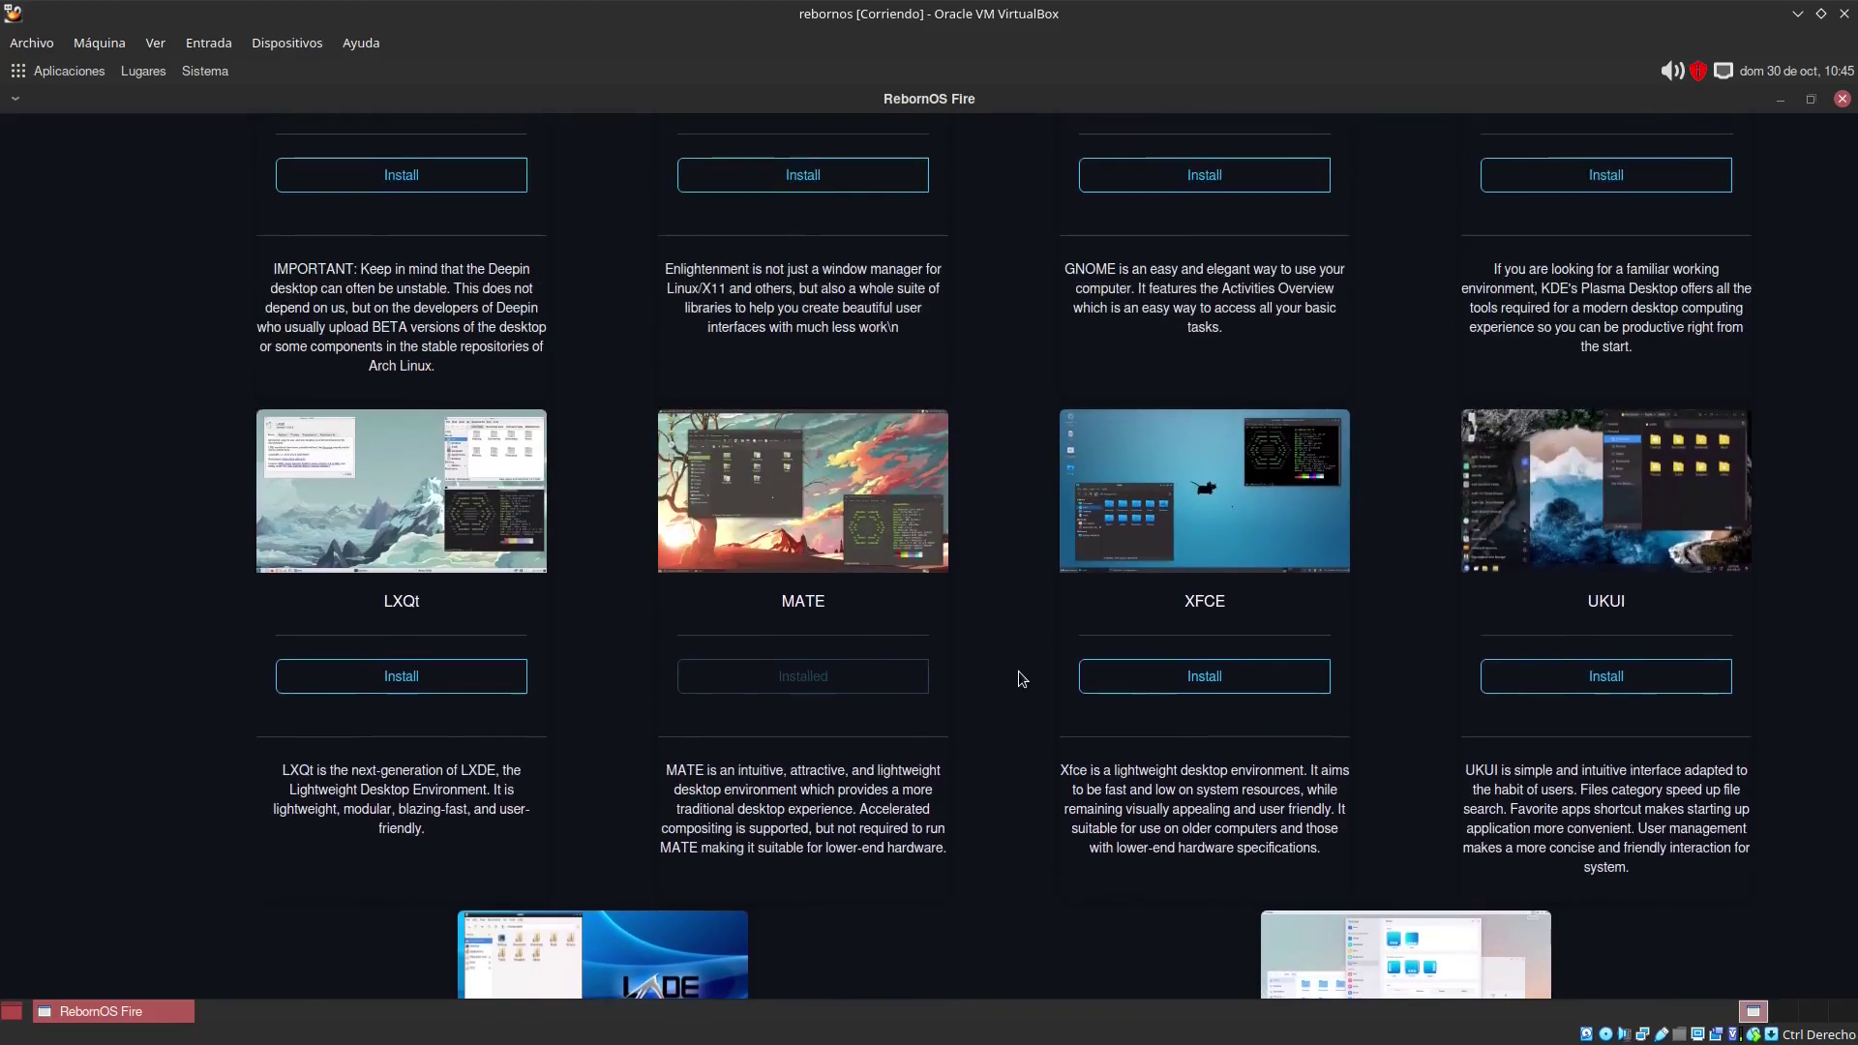
scroll(1016, 672, up, 5)
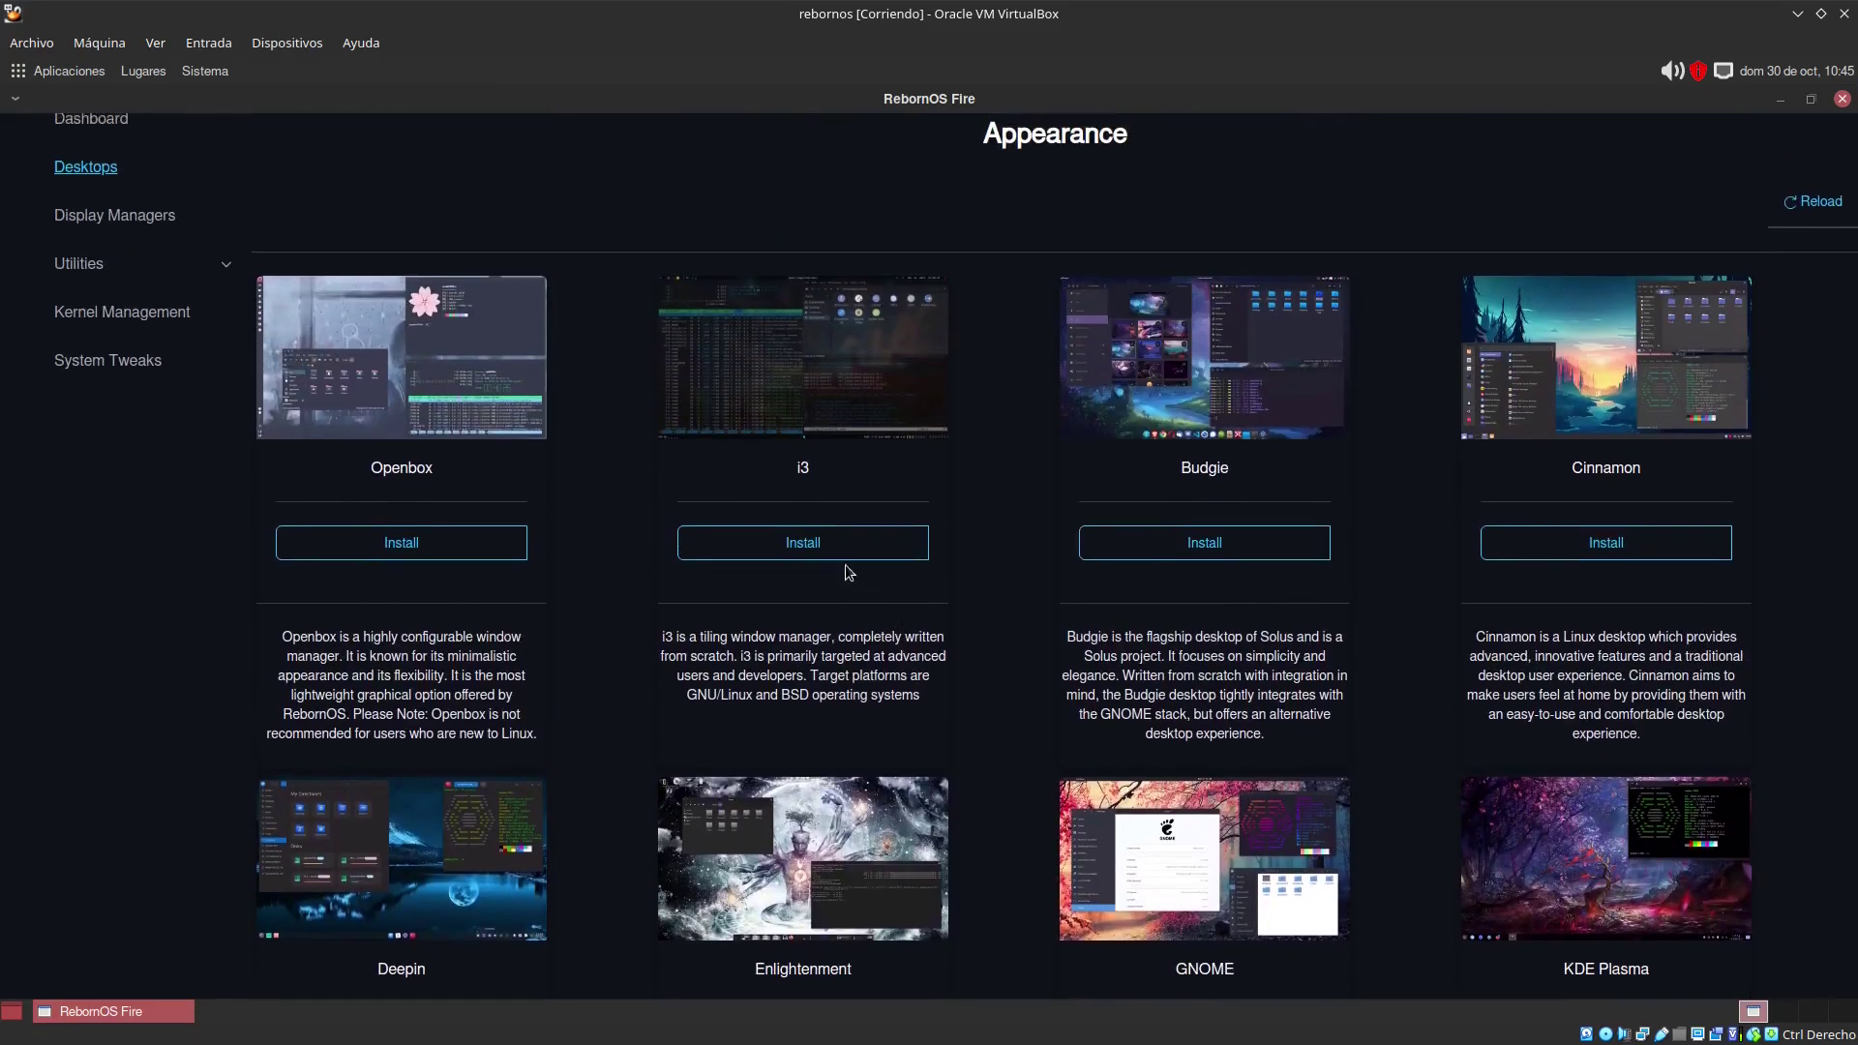
Step: Review the Display Managers page and browse the Utilities catalogue of office, gaming, browser, music and video applications
click(68, 222)
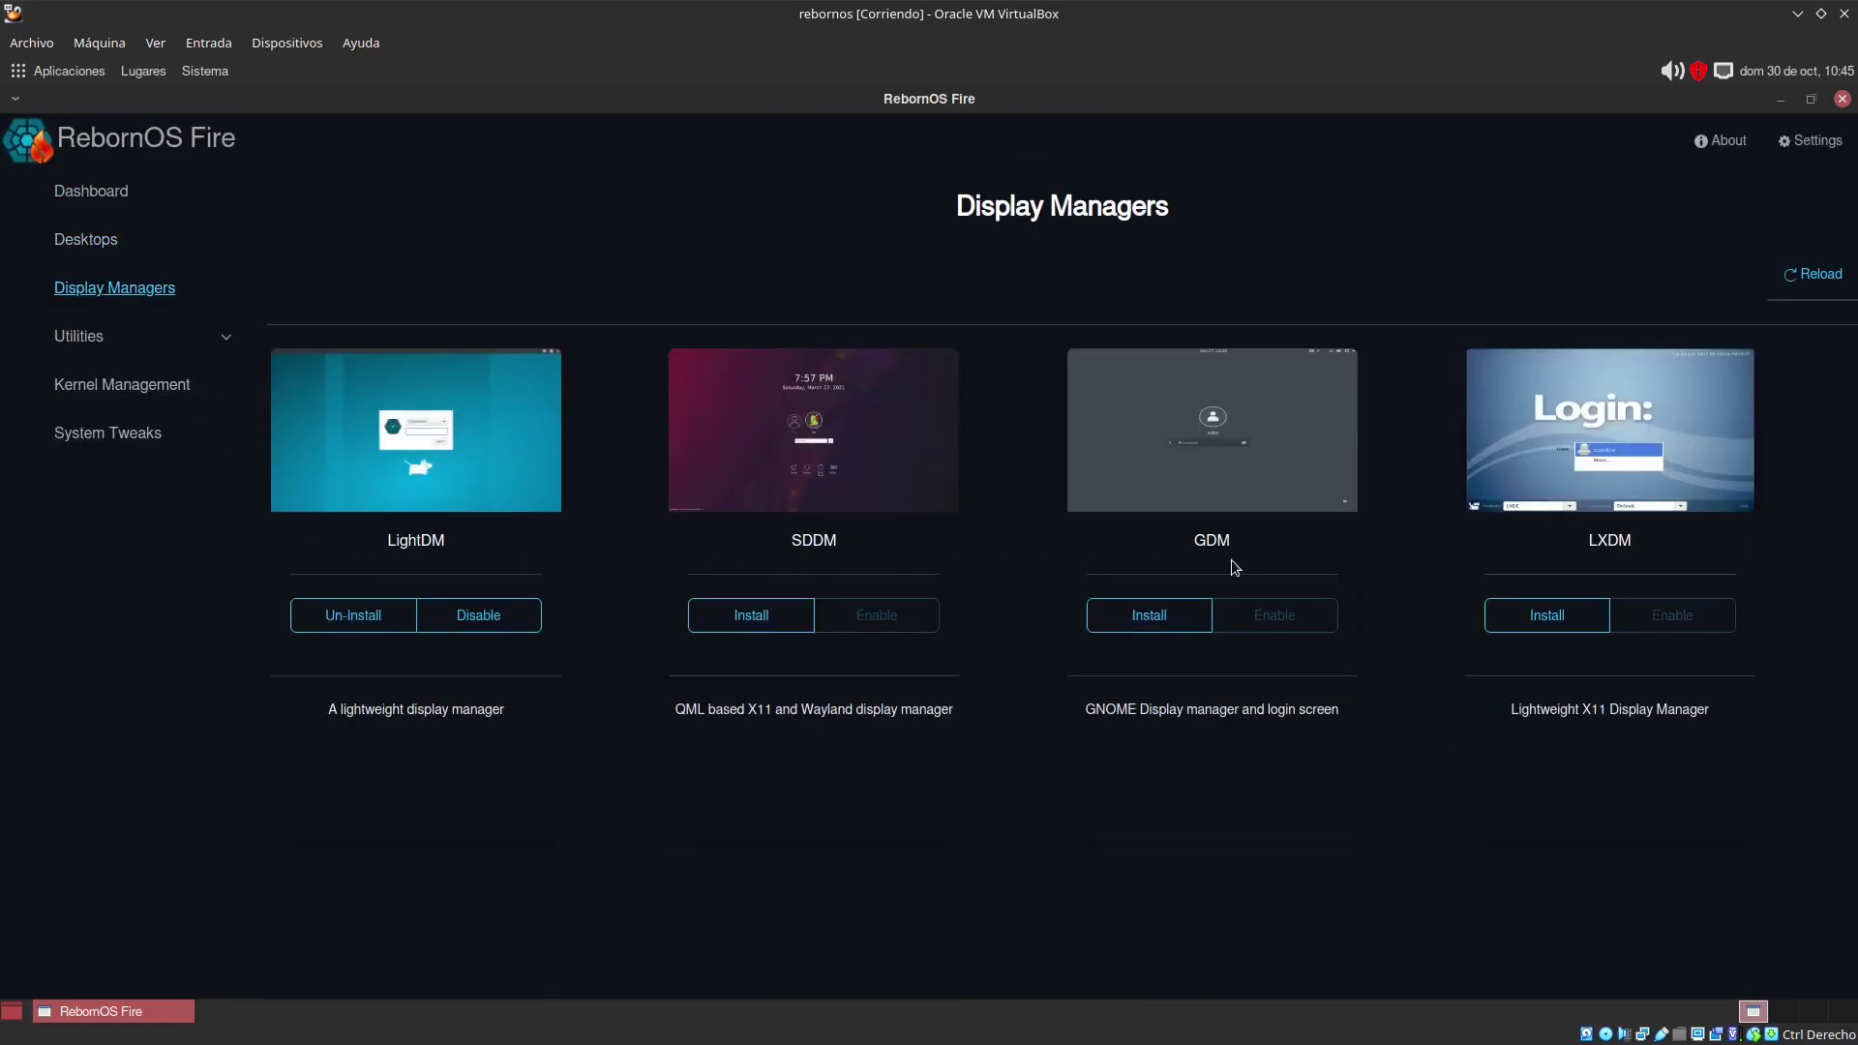
click(83, 338)
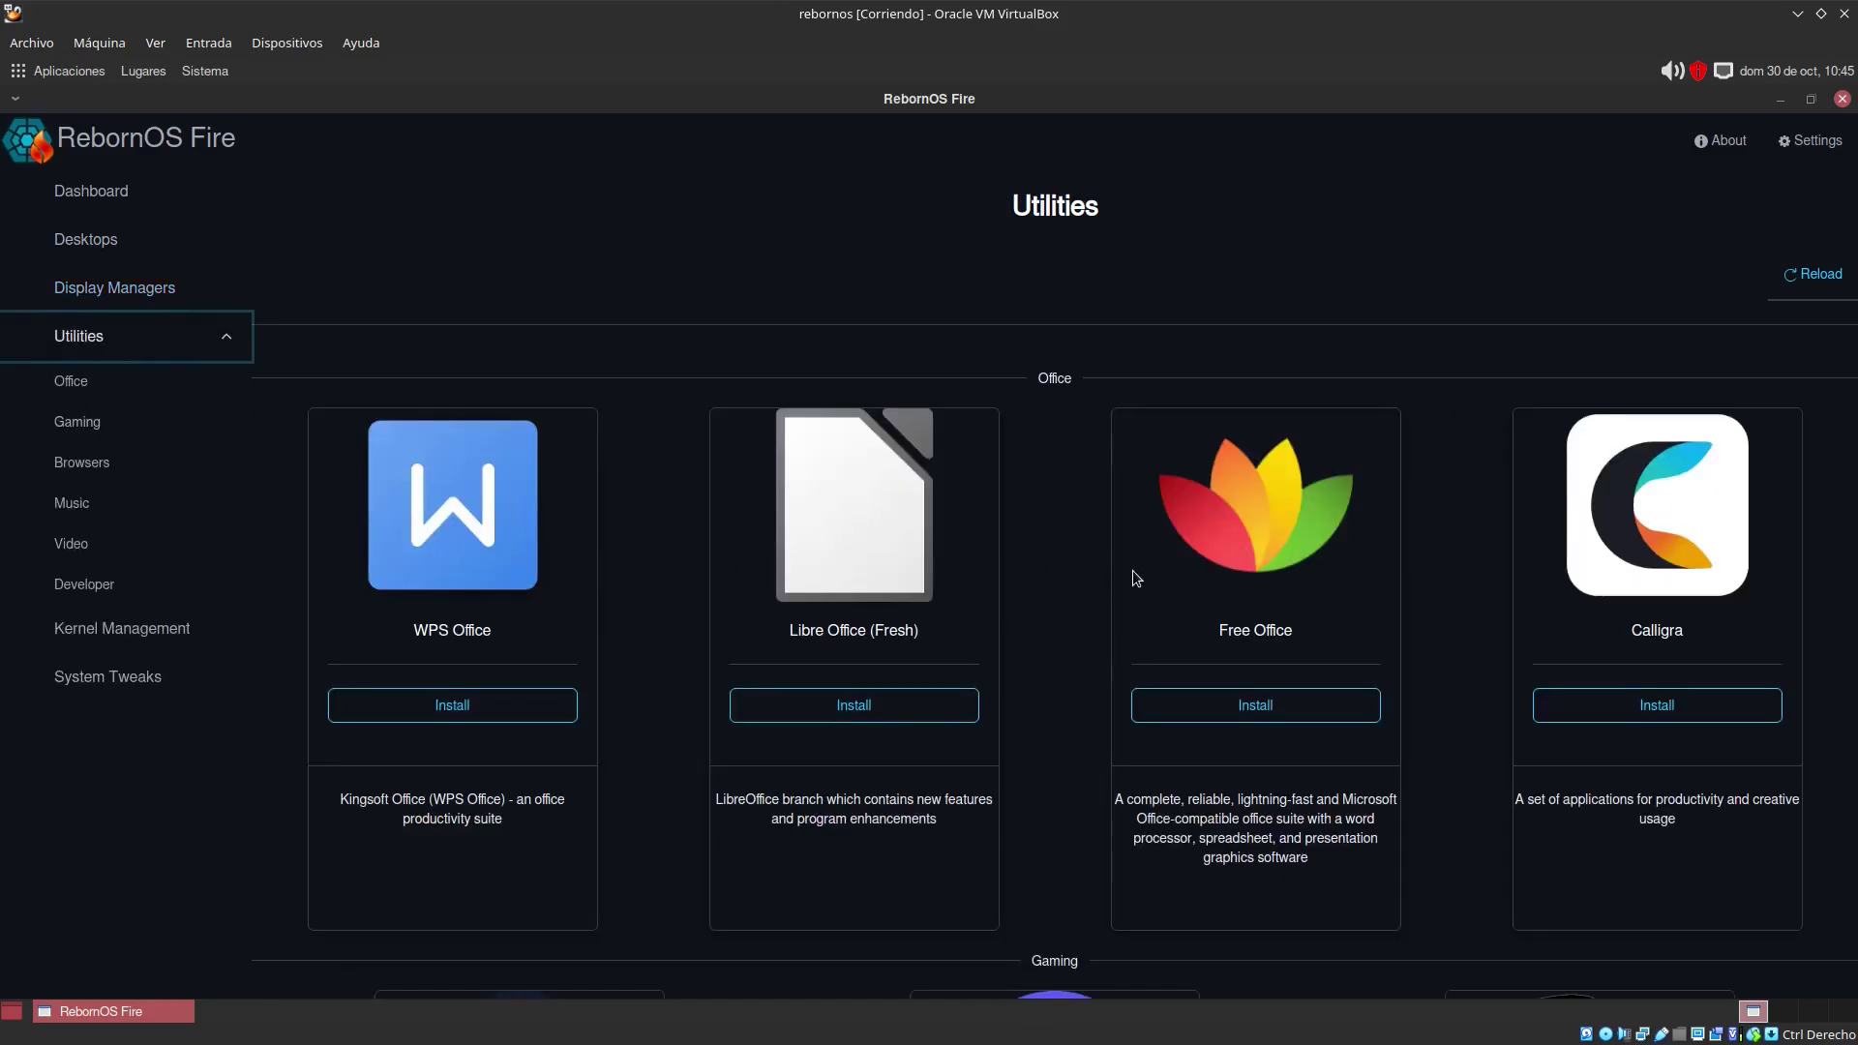
scroll(1134, 577, down, 3)
scroll(1136, 578, down, 10)
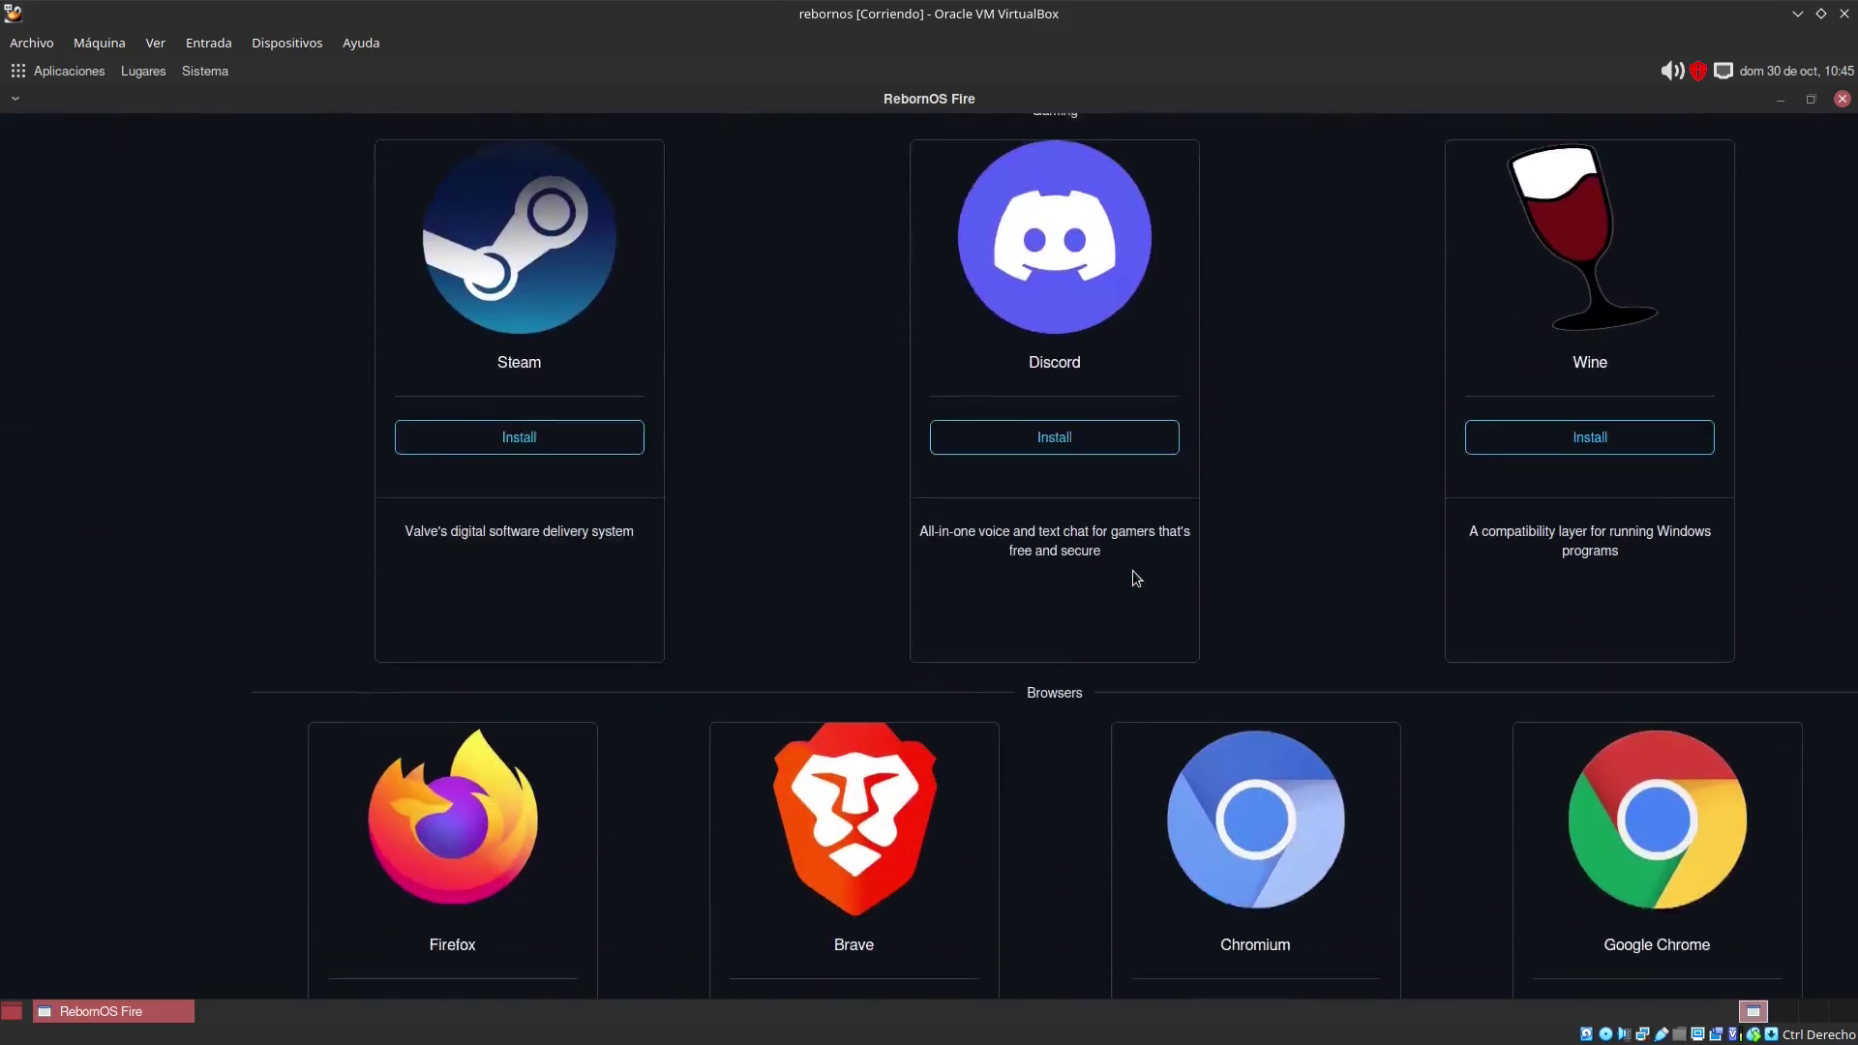
scroll(1136, 578, down, 8)
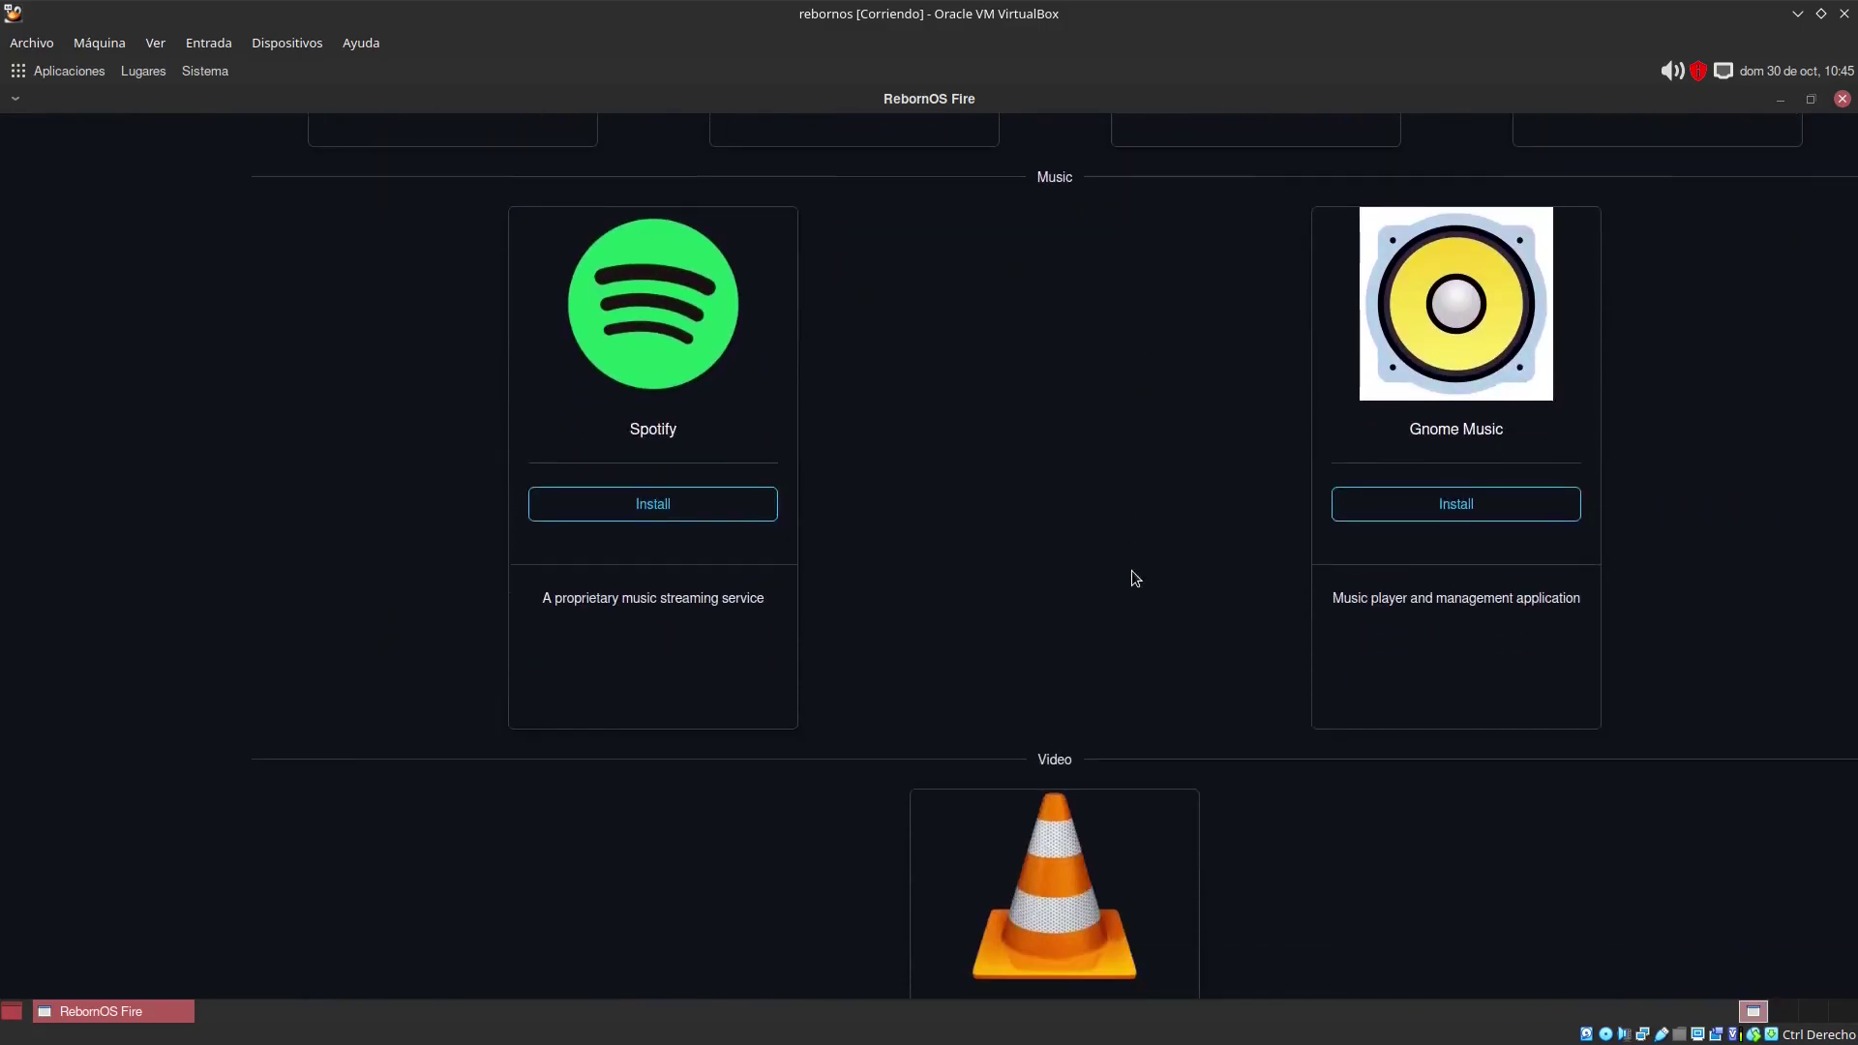
scroll(1129, 570, up, 10)
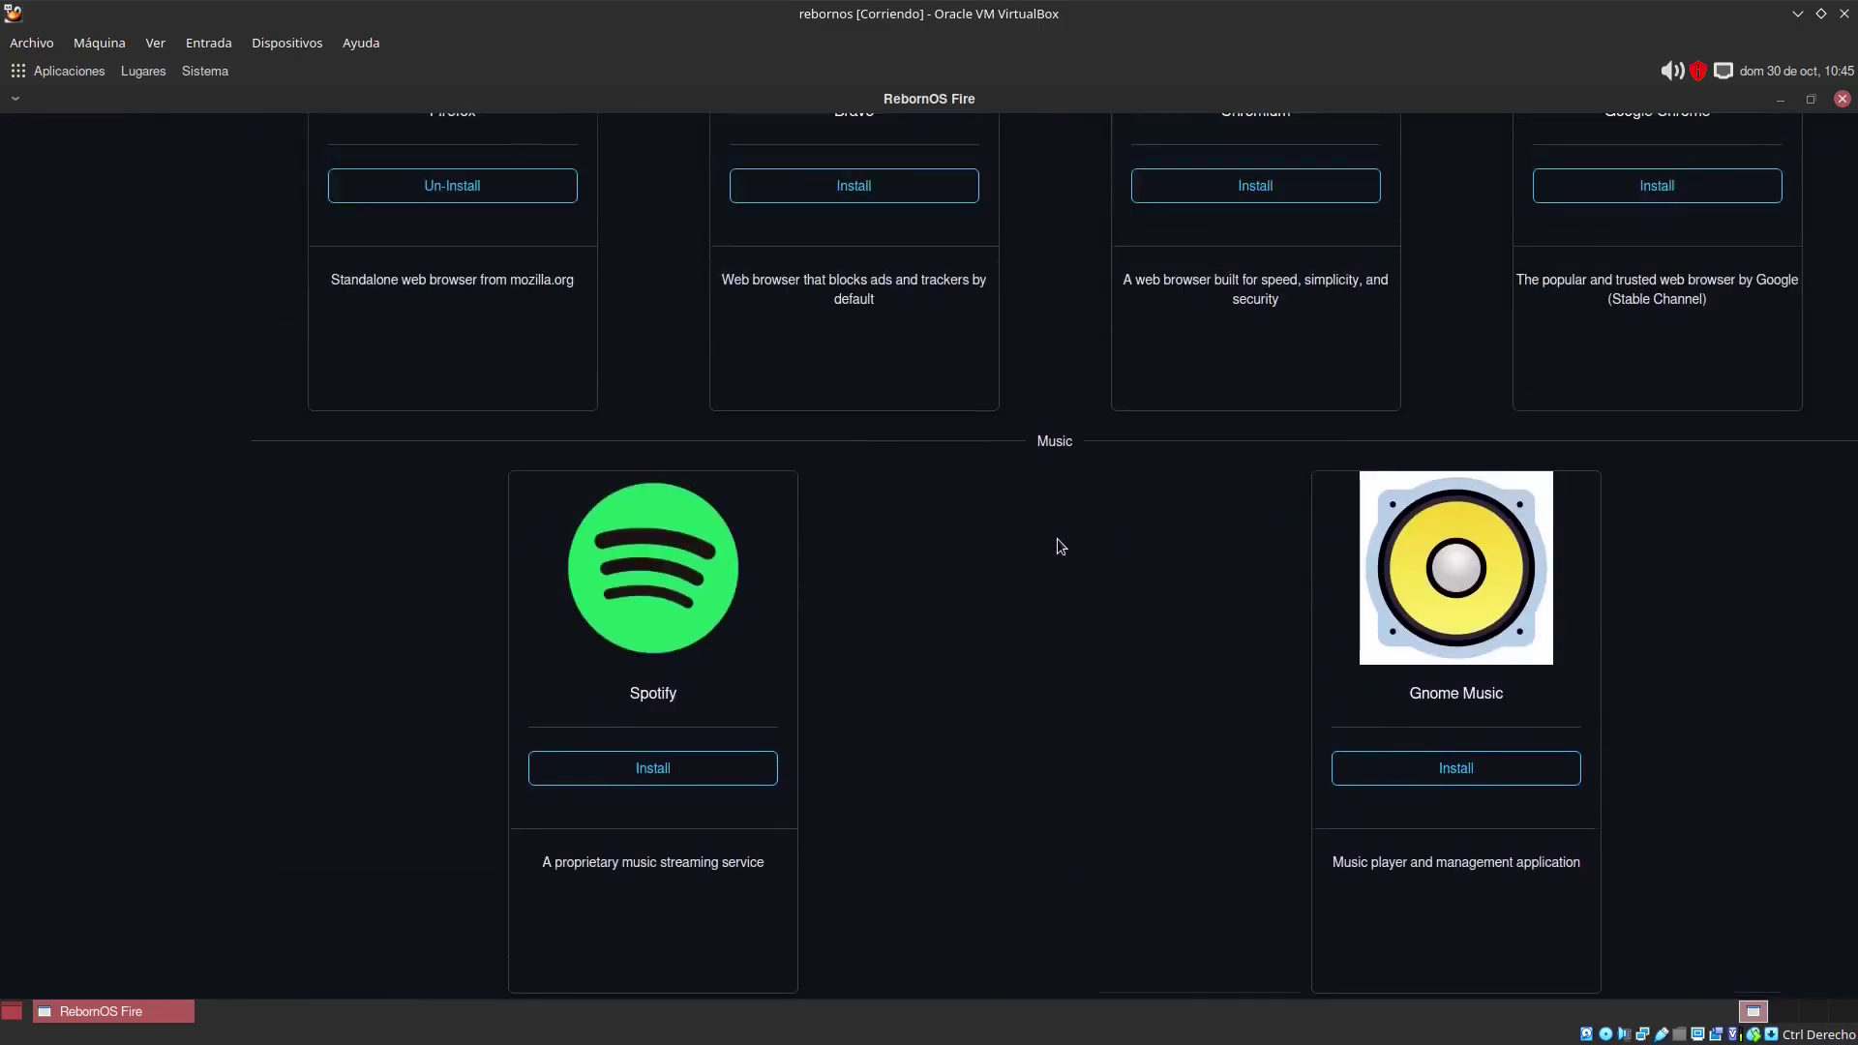
scroll(1057, 540, up, 8)
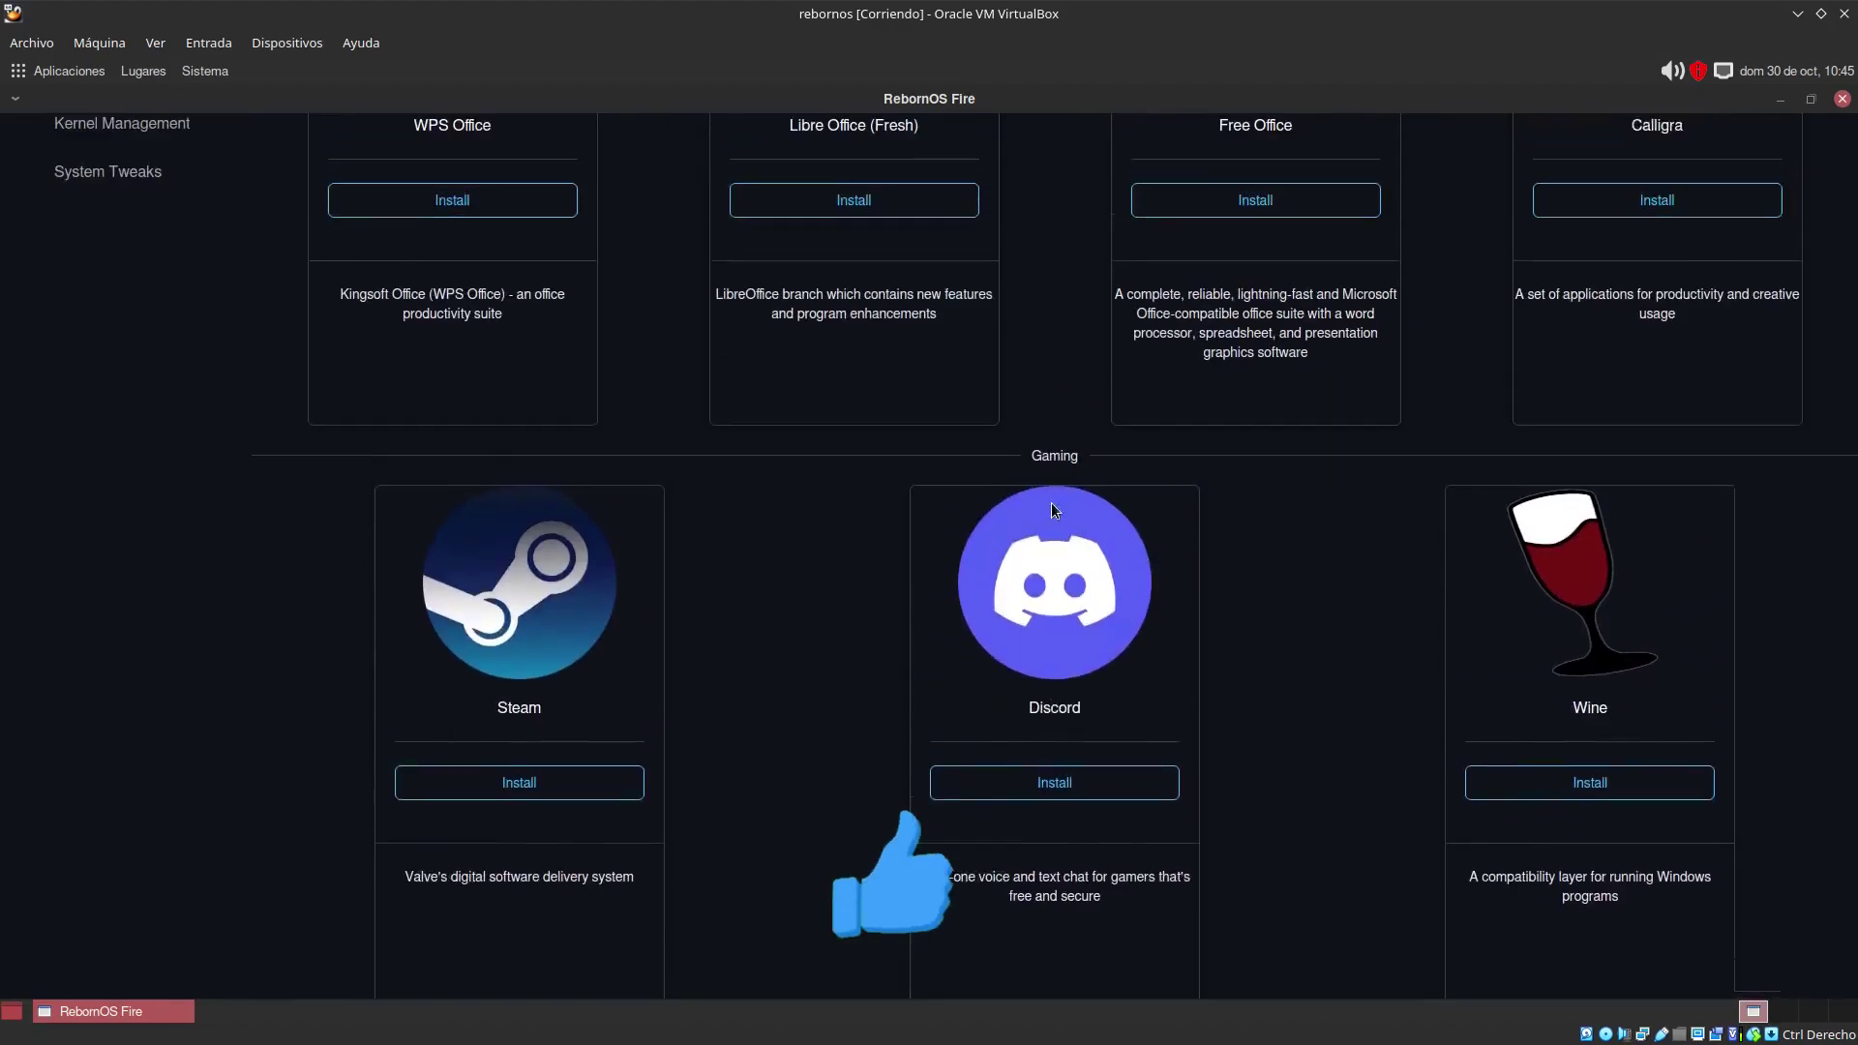
scroll(967, 410, up, 3)
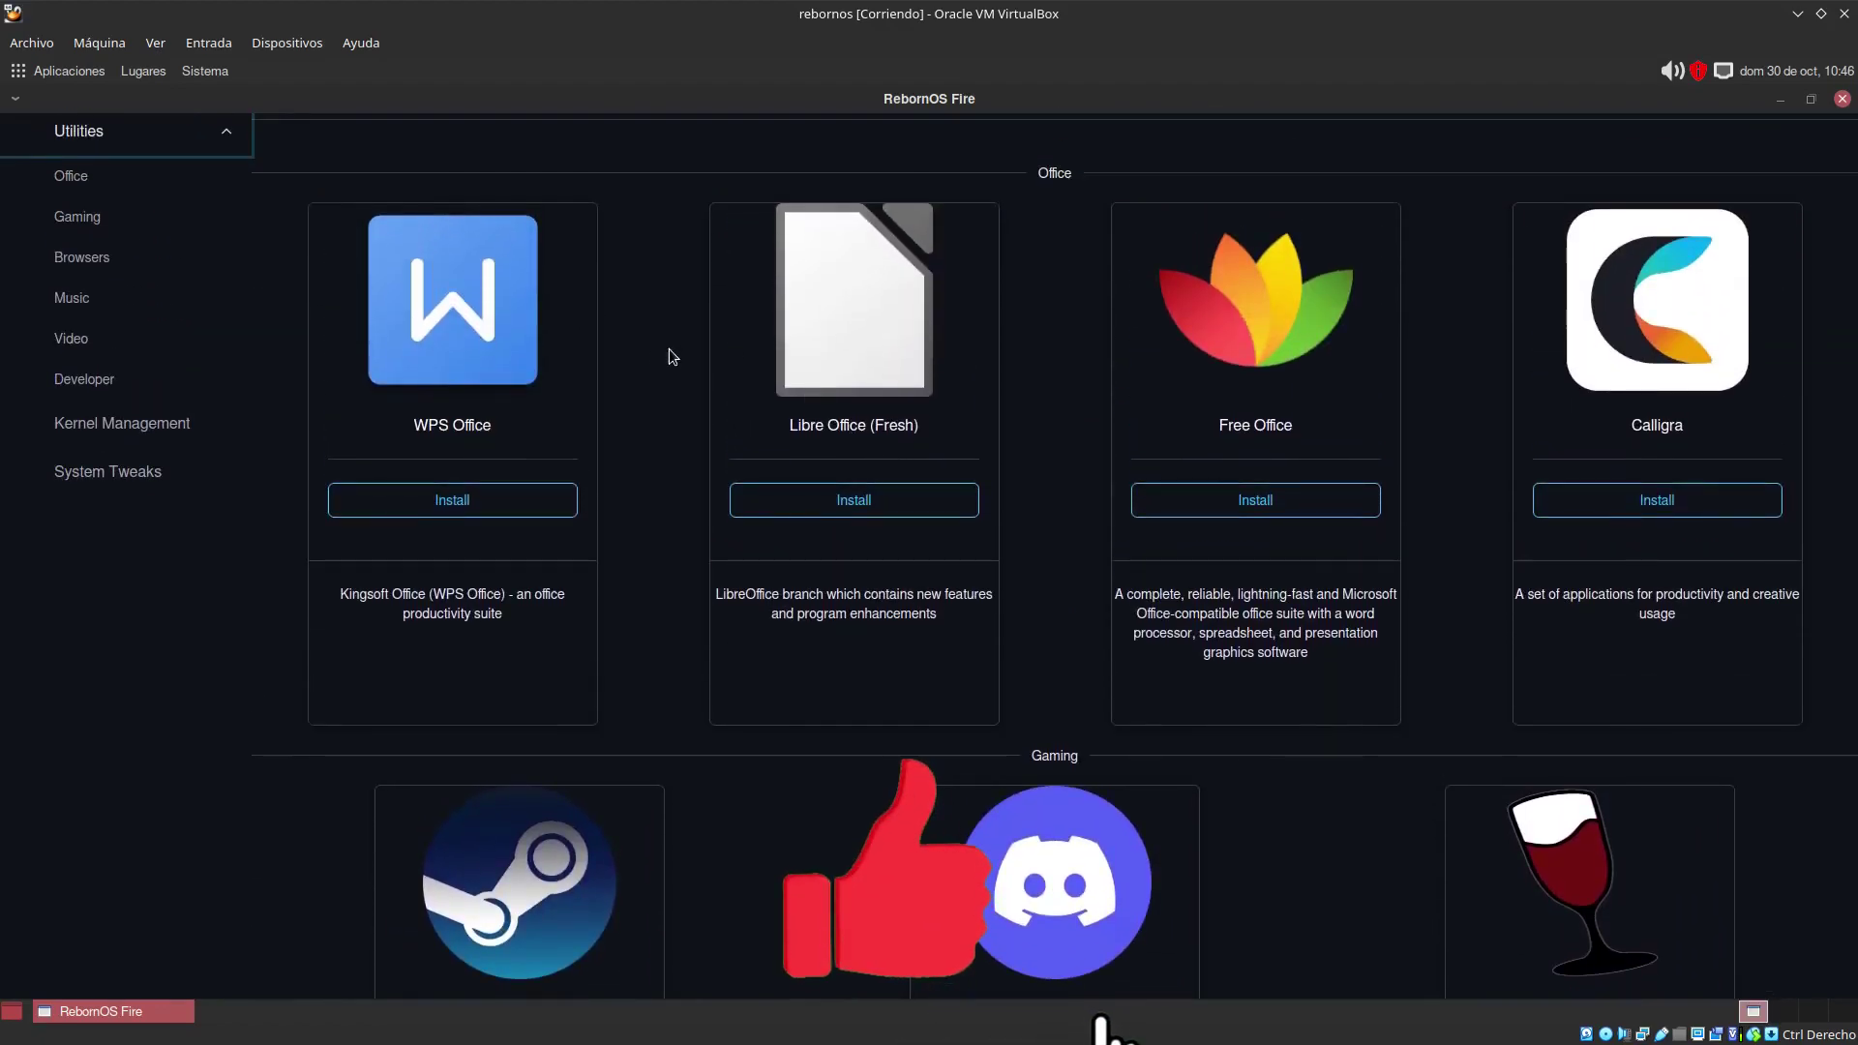
scroll(371, 304, up, 2)
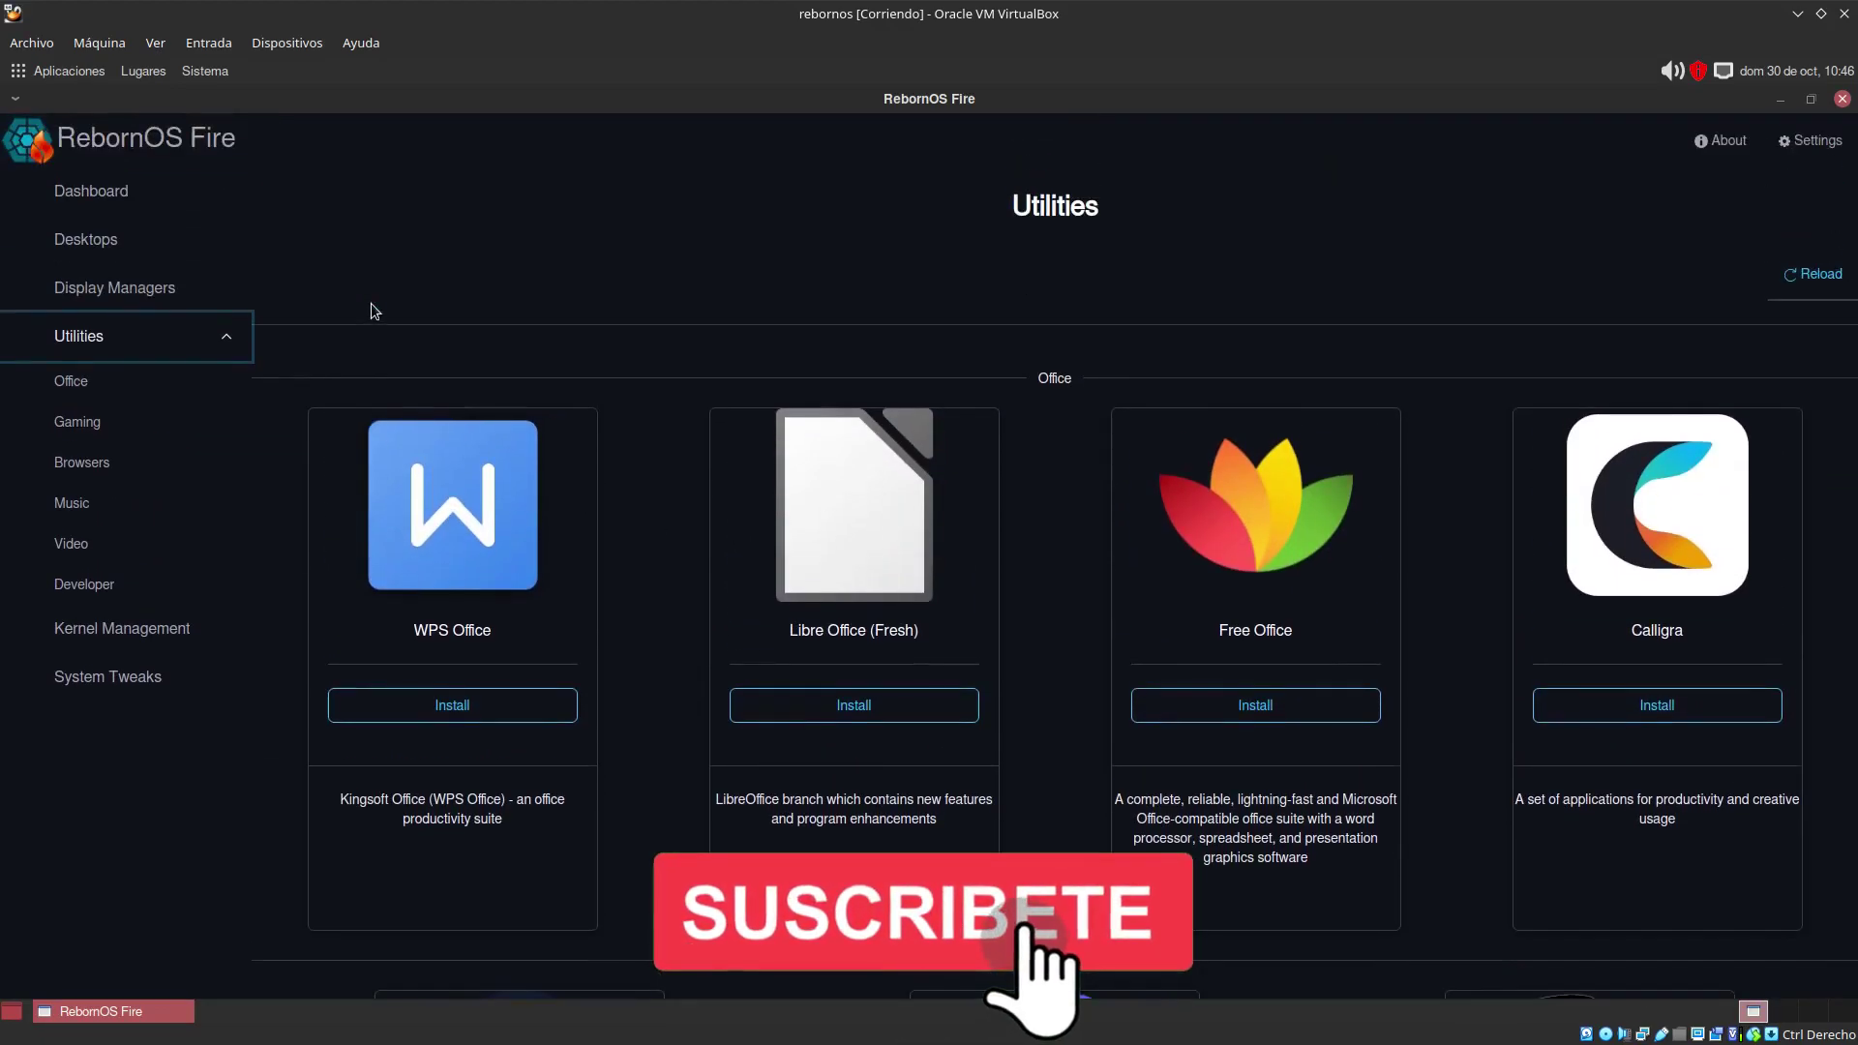
Step: Collapse the Utilities categories and examine the Kernel Management and System Tweaks pages
click(221, 344)
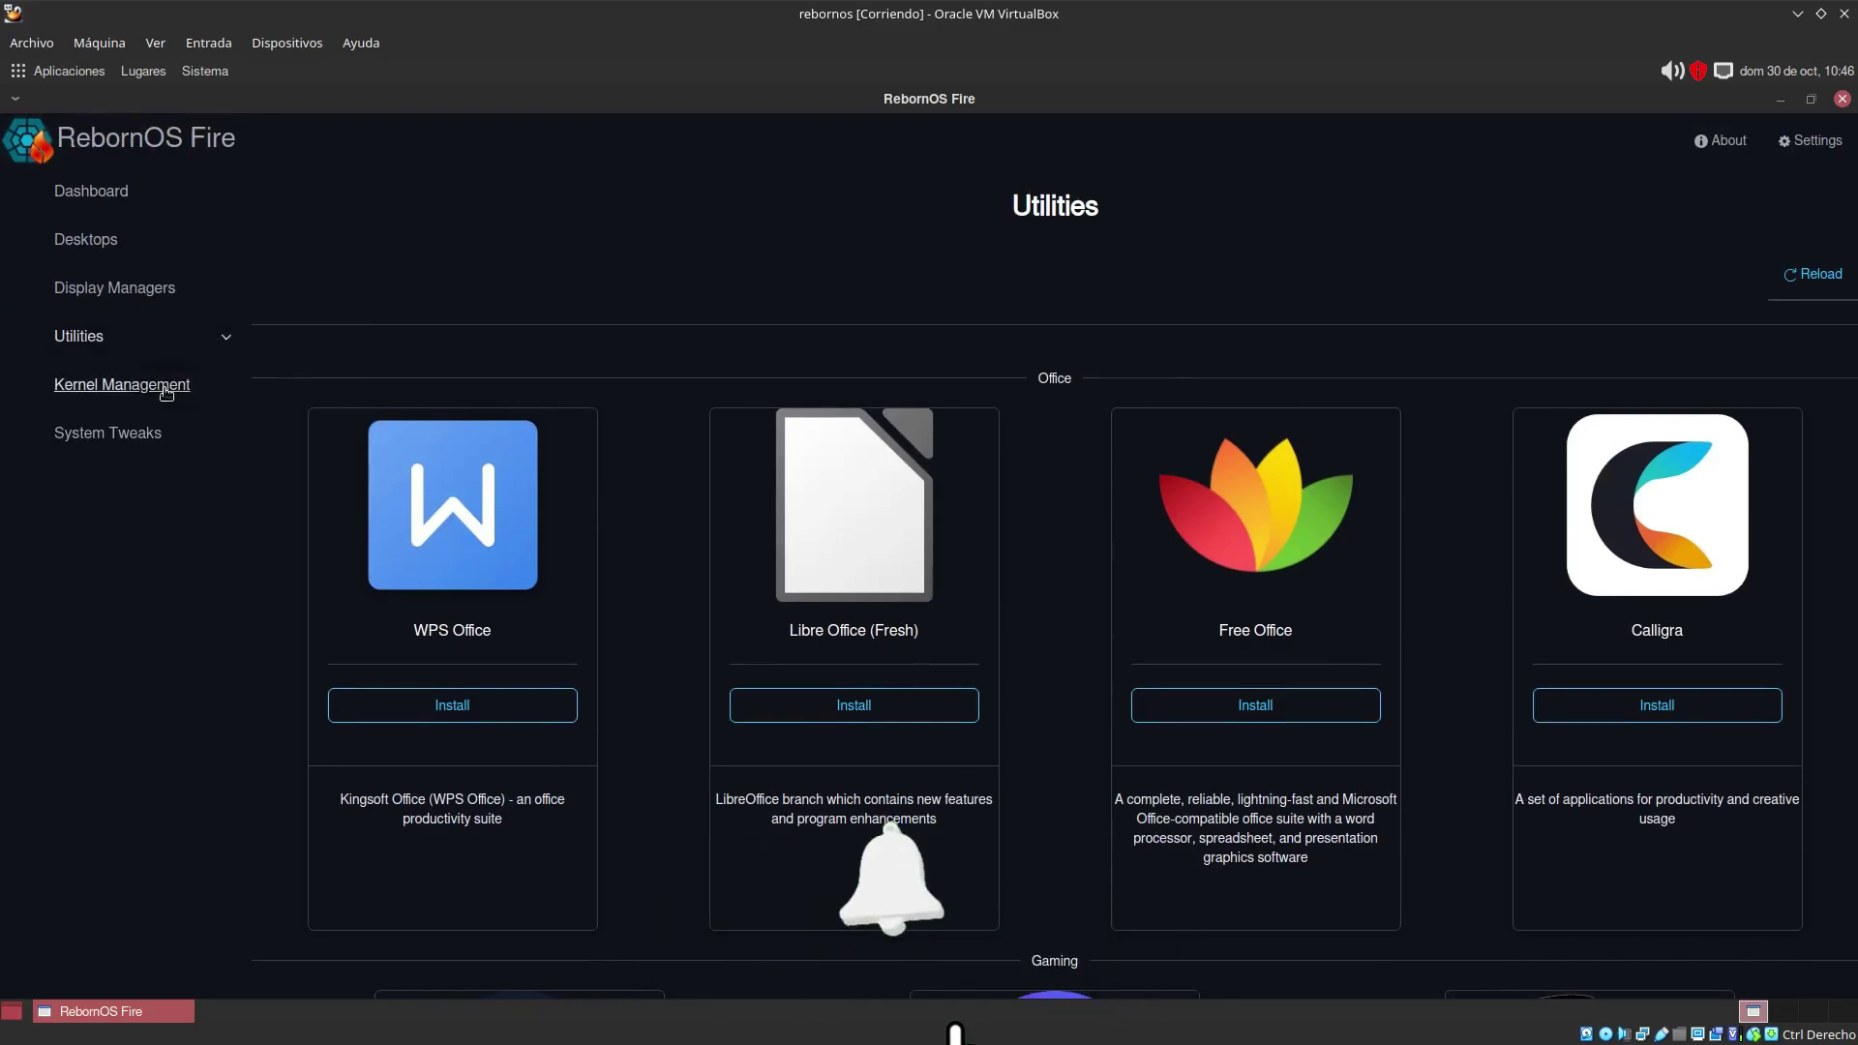
click(166, 390)
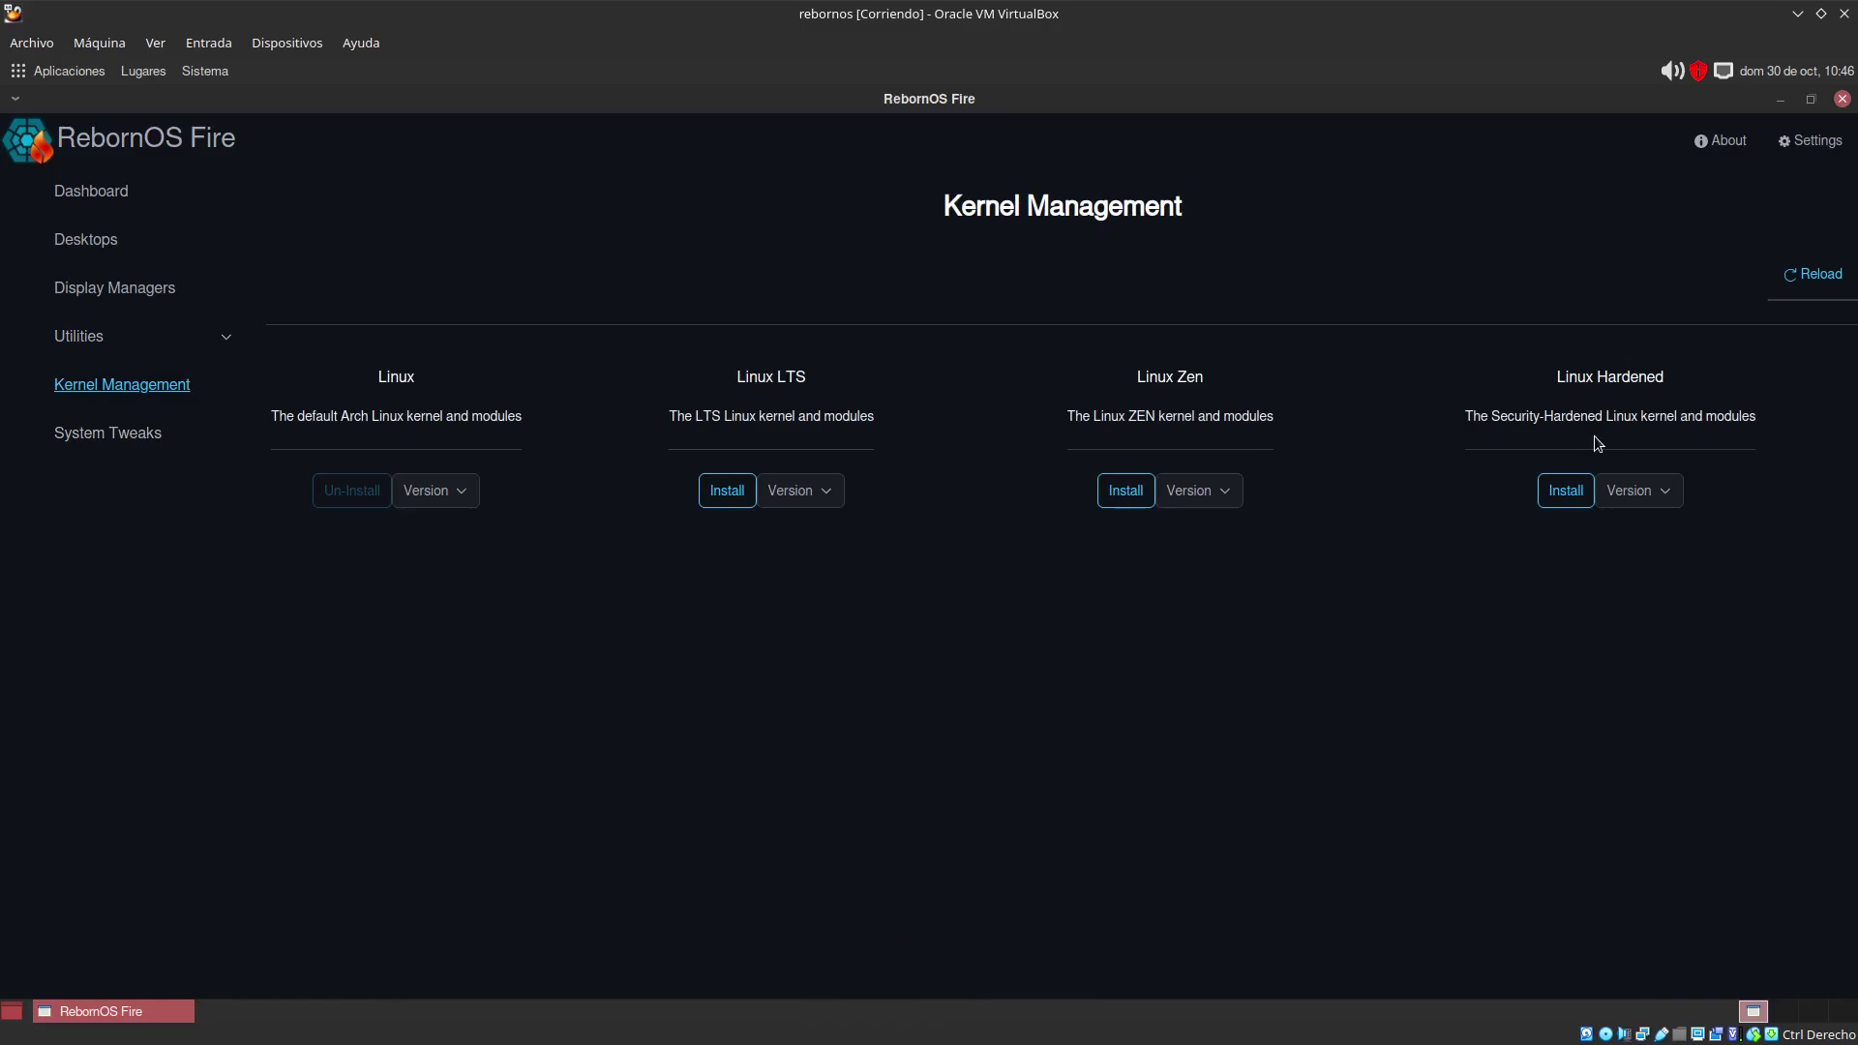
click(133, 435)
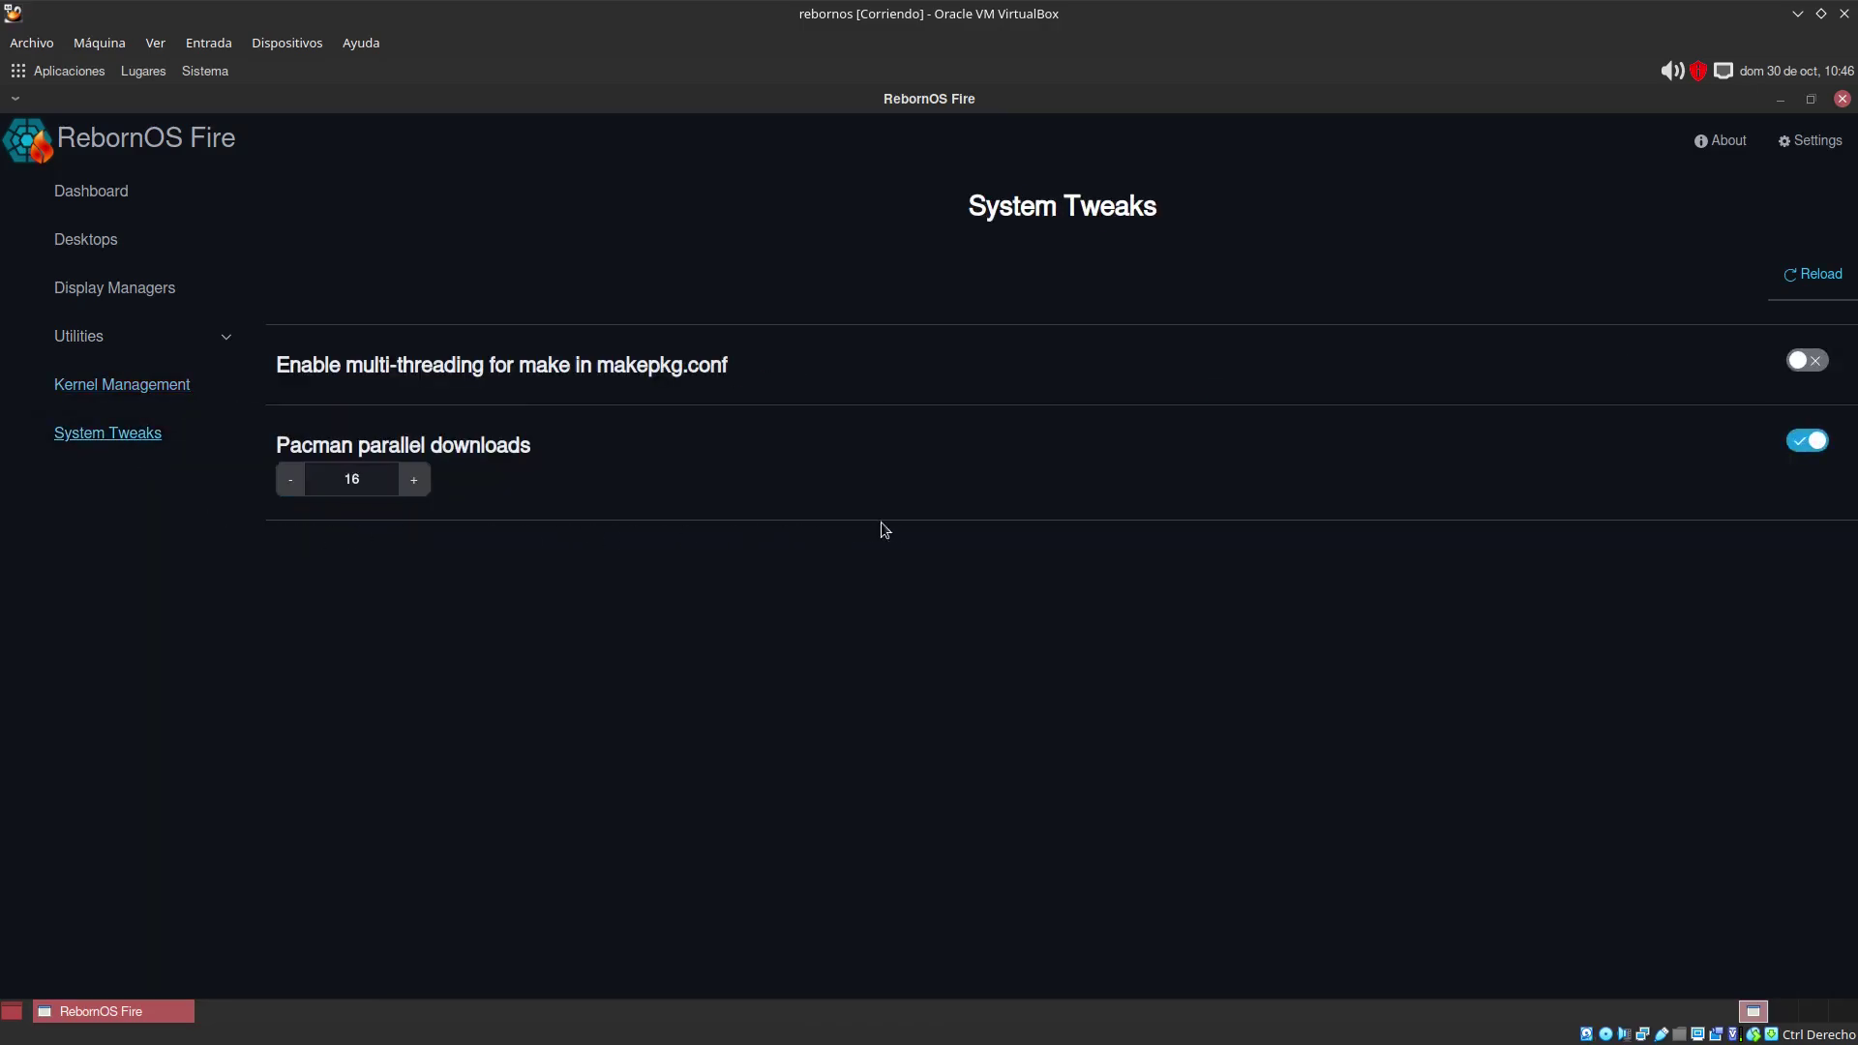
Step: Try to install the KDE Plasma desktop, authenticating with the account password, and abort by closing RebornOS Fire
click(86, 240)
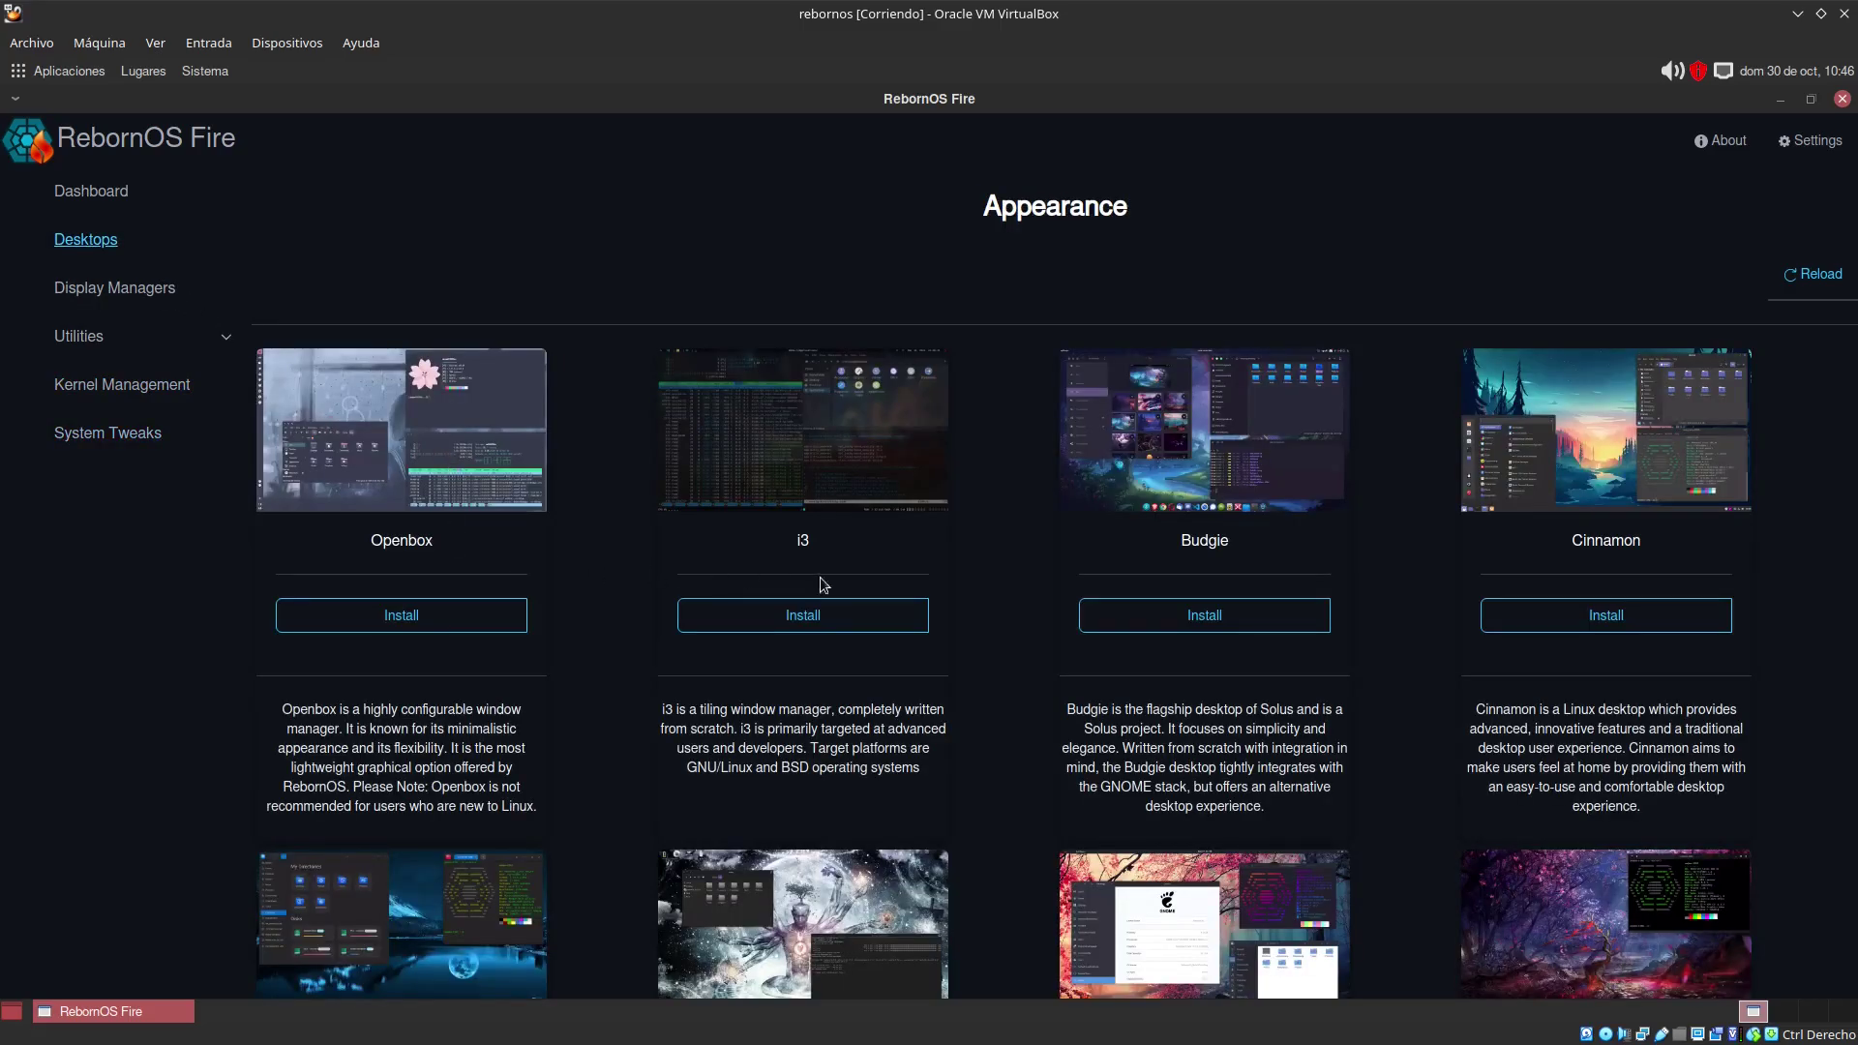
scroll(1215, 600, down, 1)
scroll(1215, 600, down, 2)
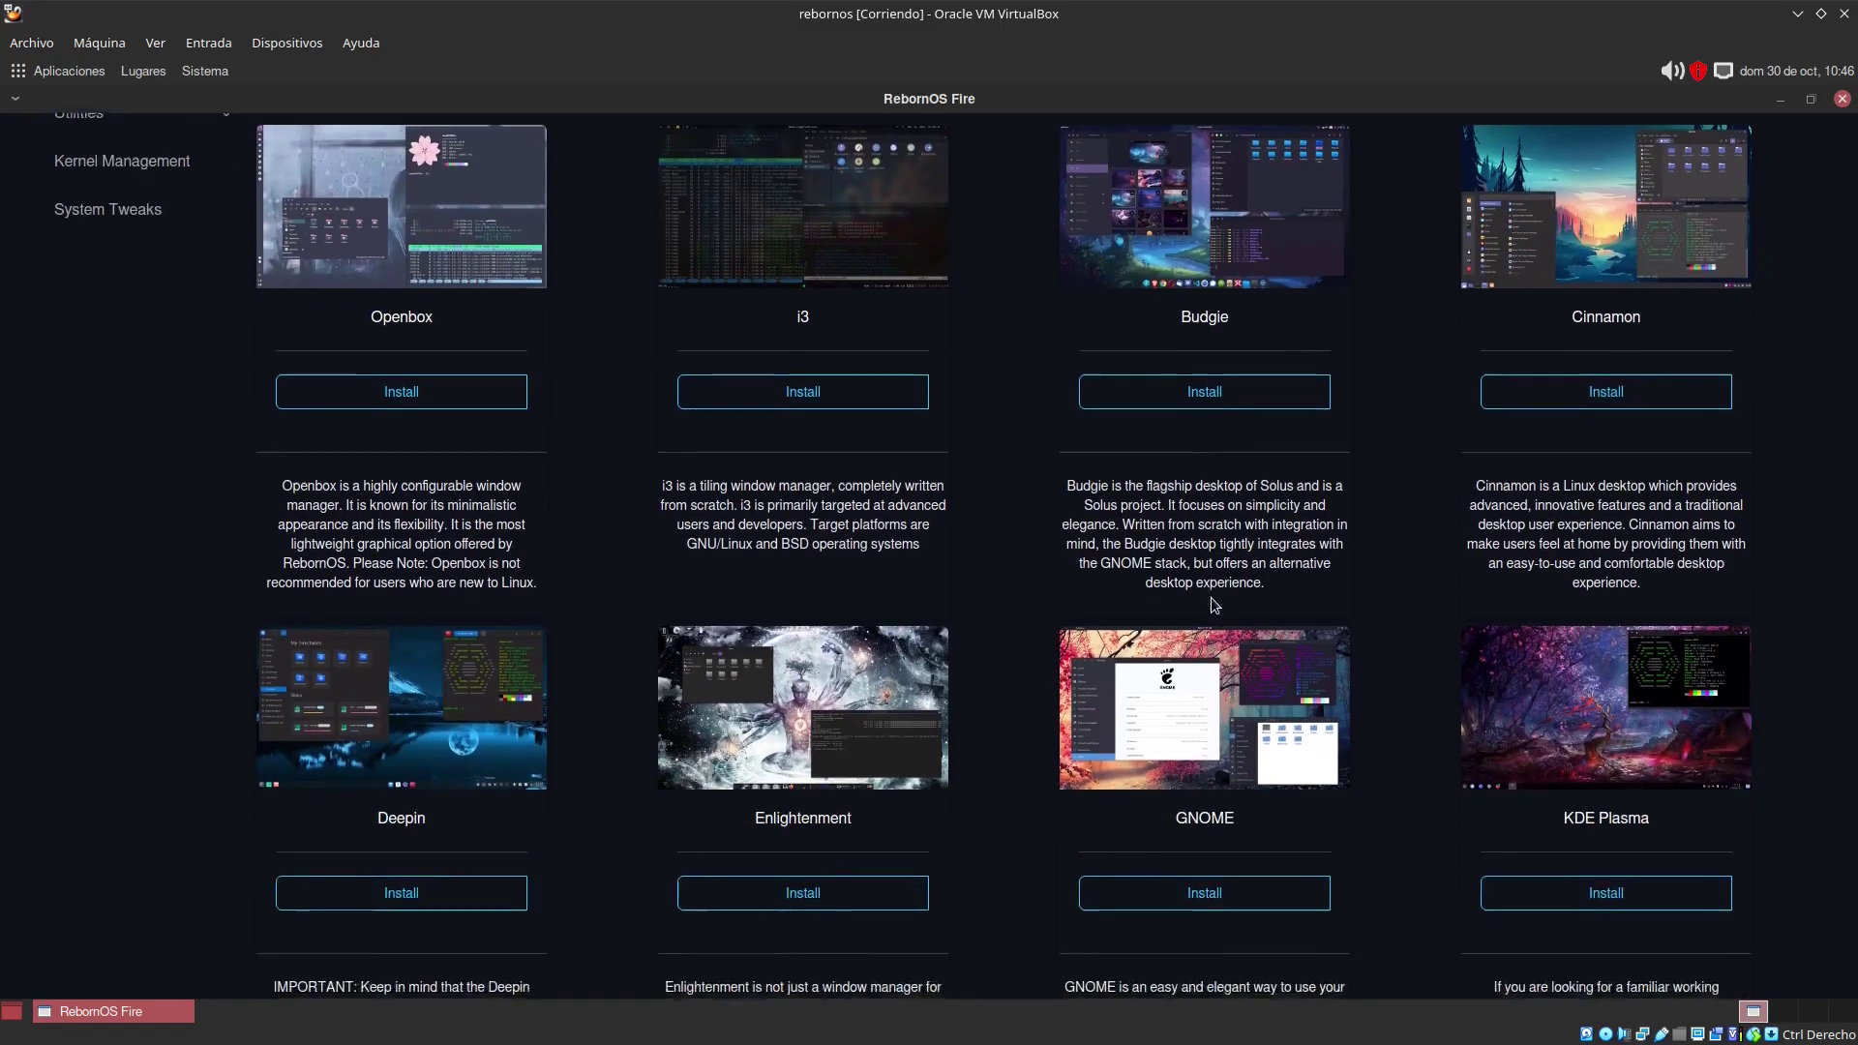
click(1606, 862)
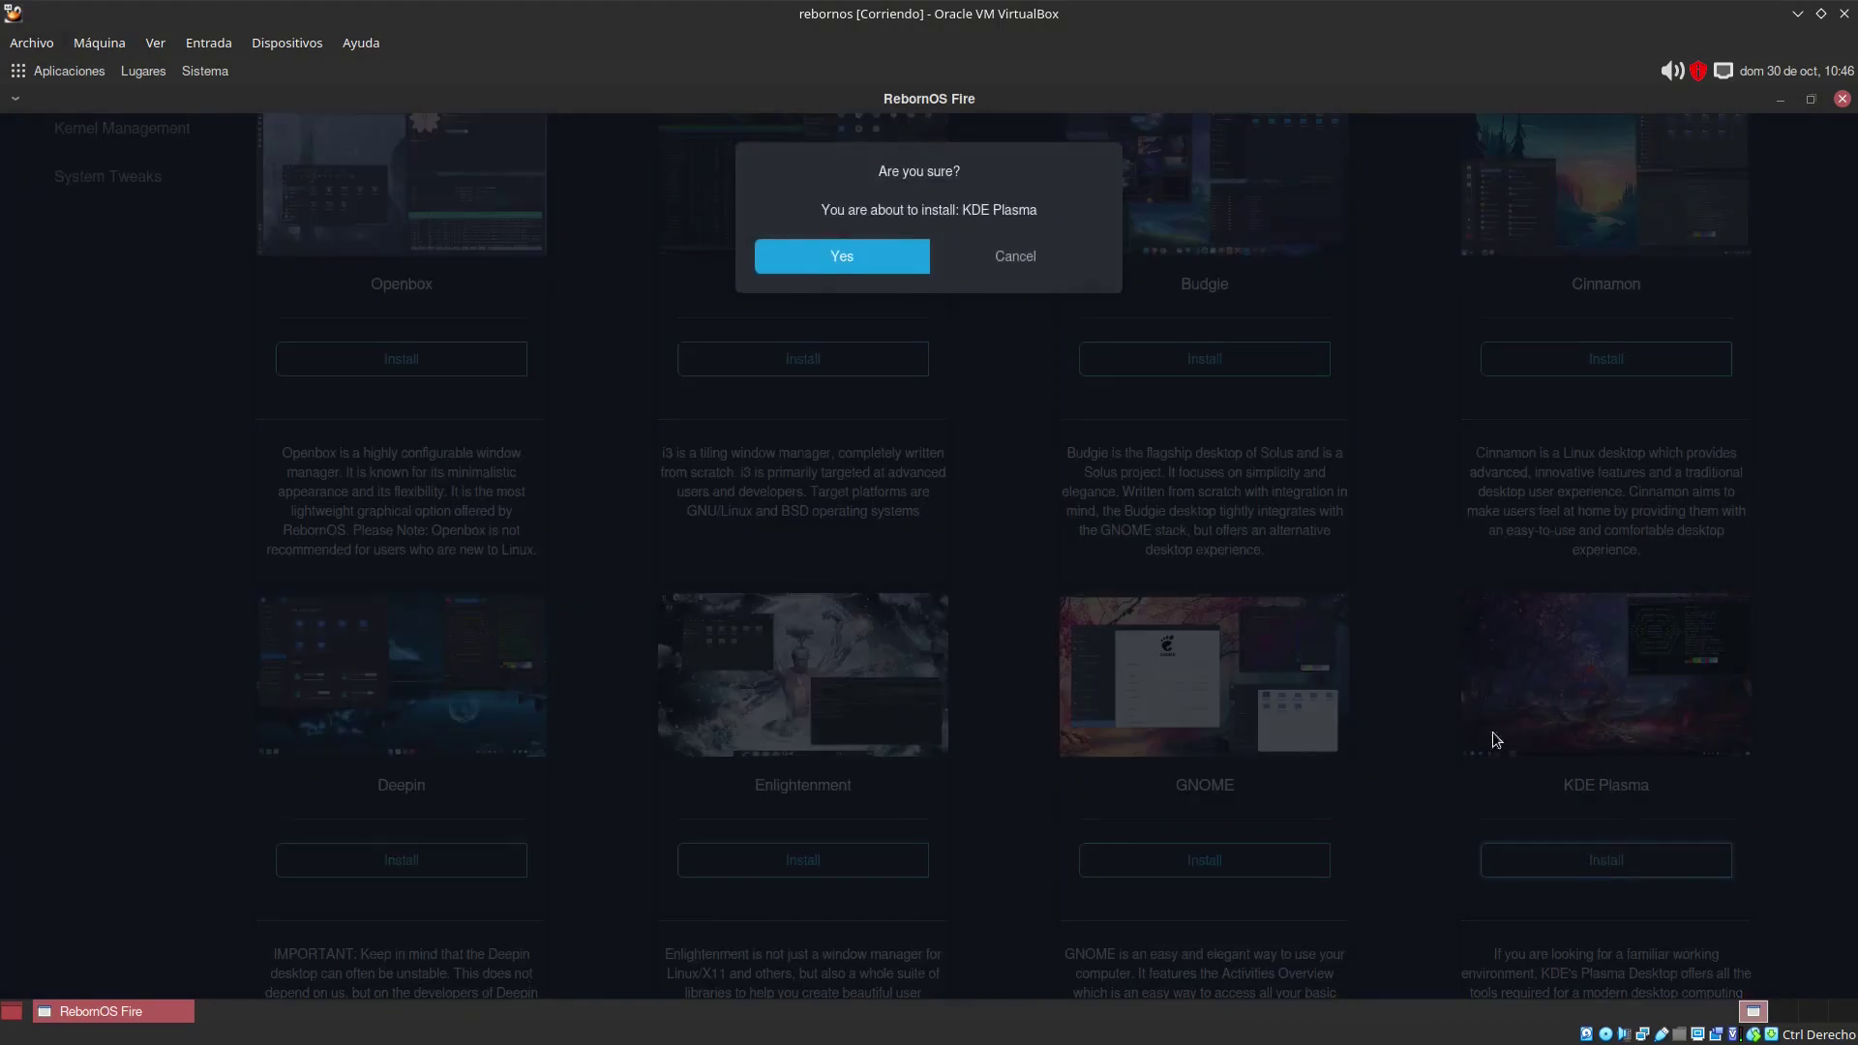
click(841, 258)
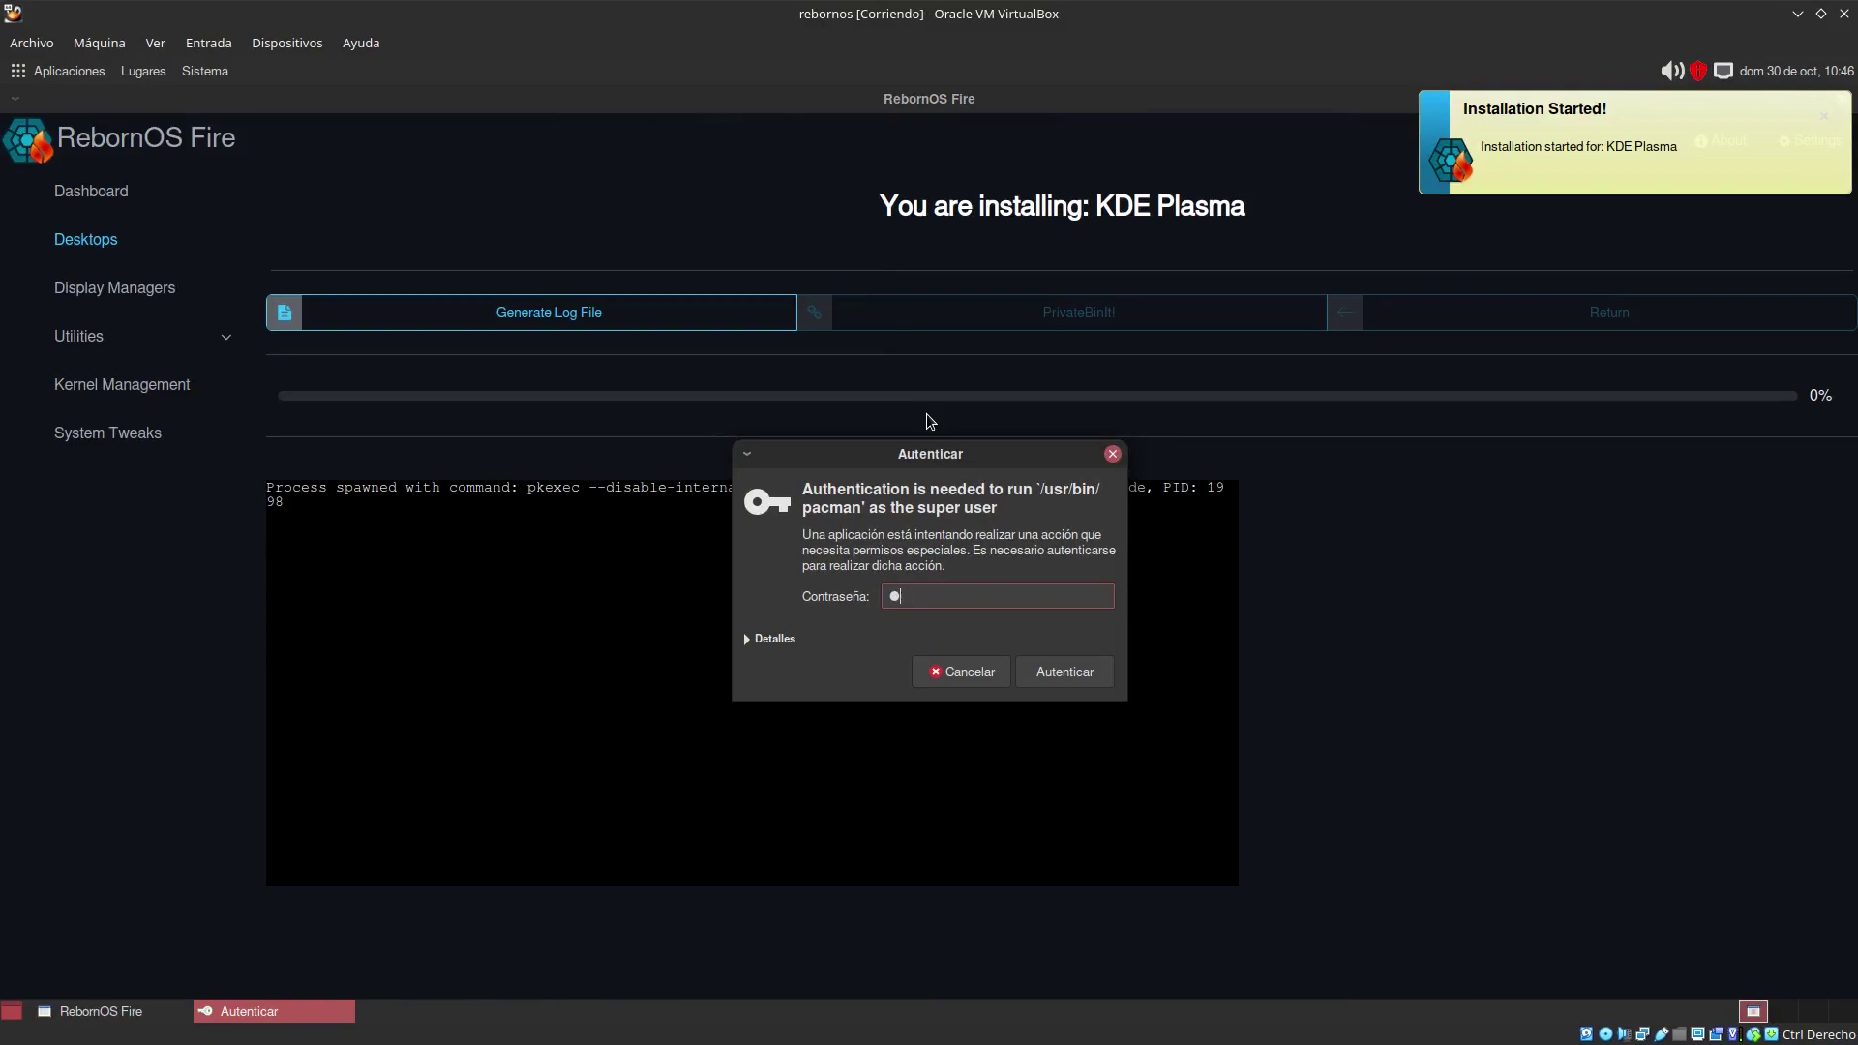
key(Return)
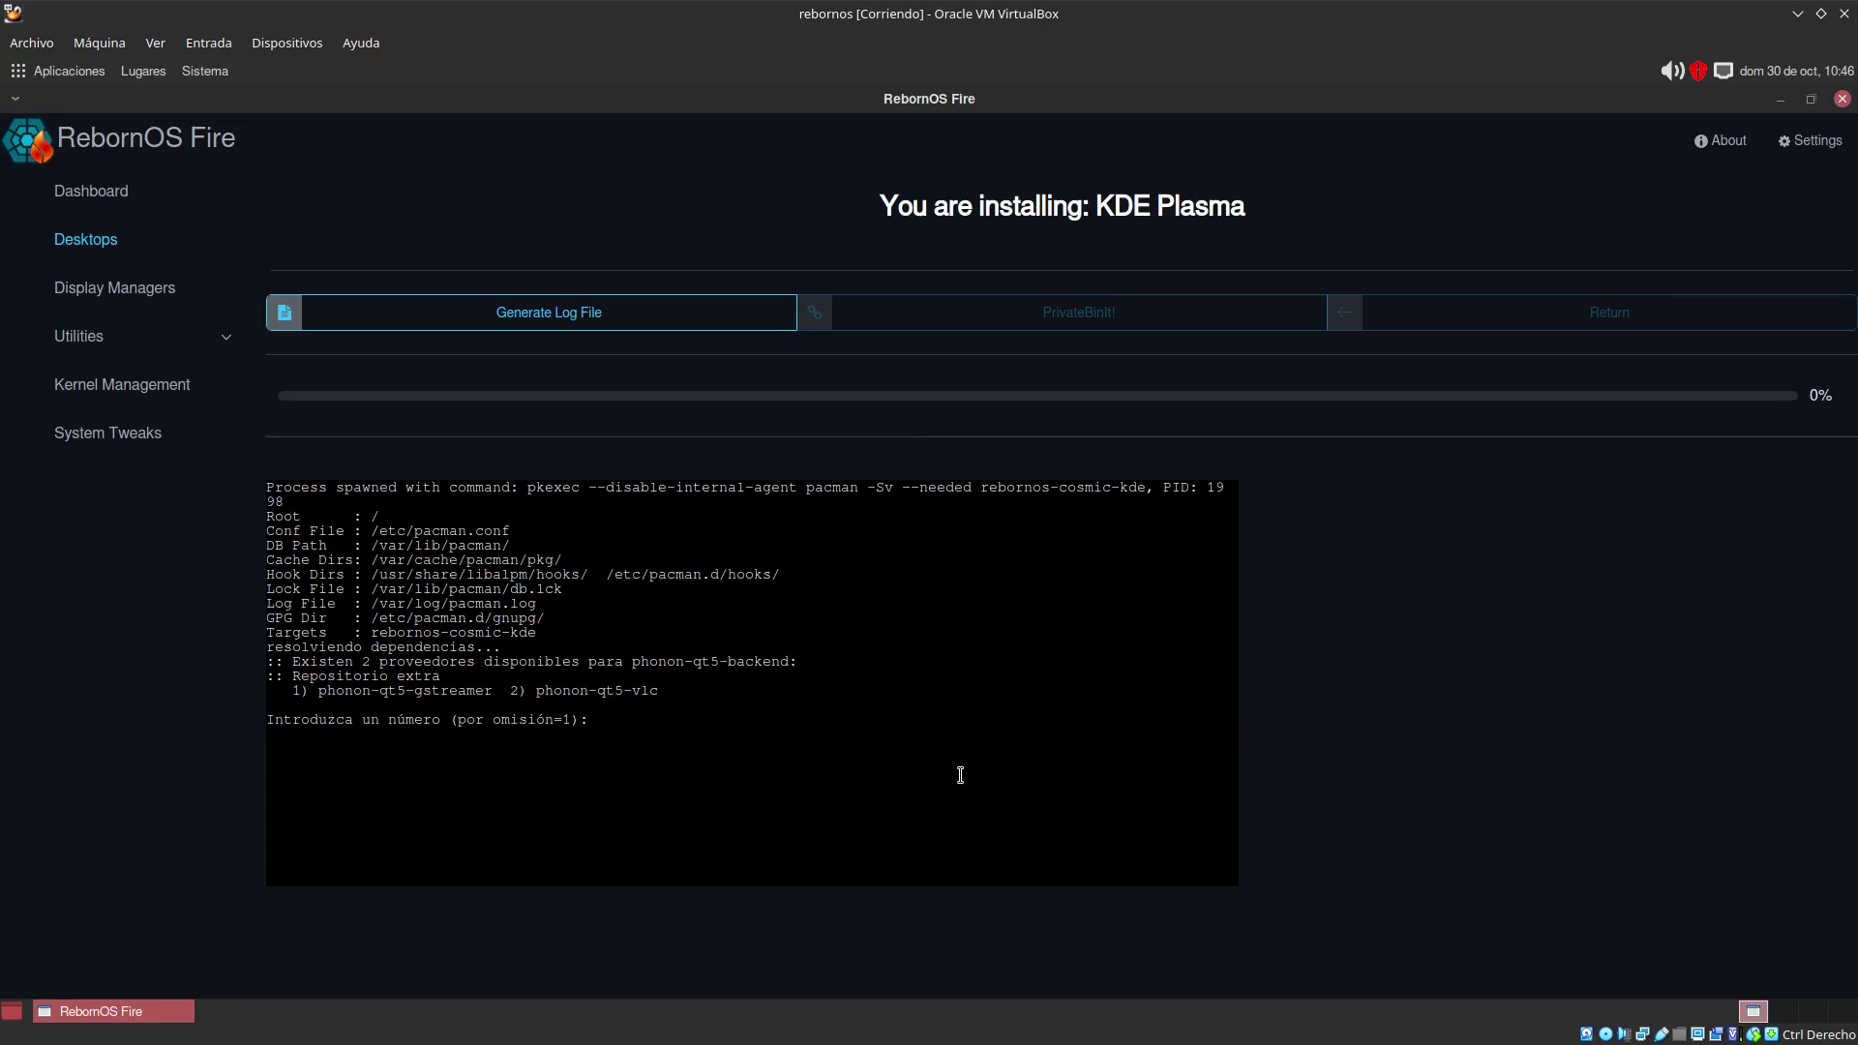
click(1842, 99)
click(888, 474)
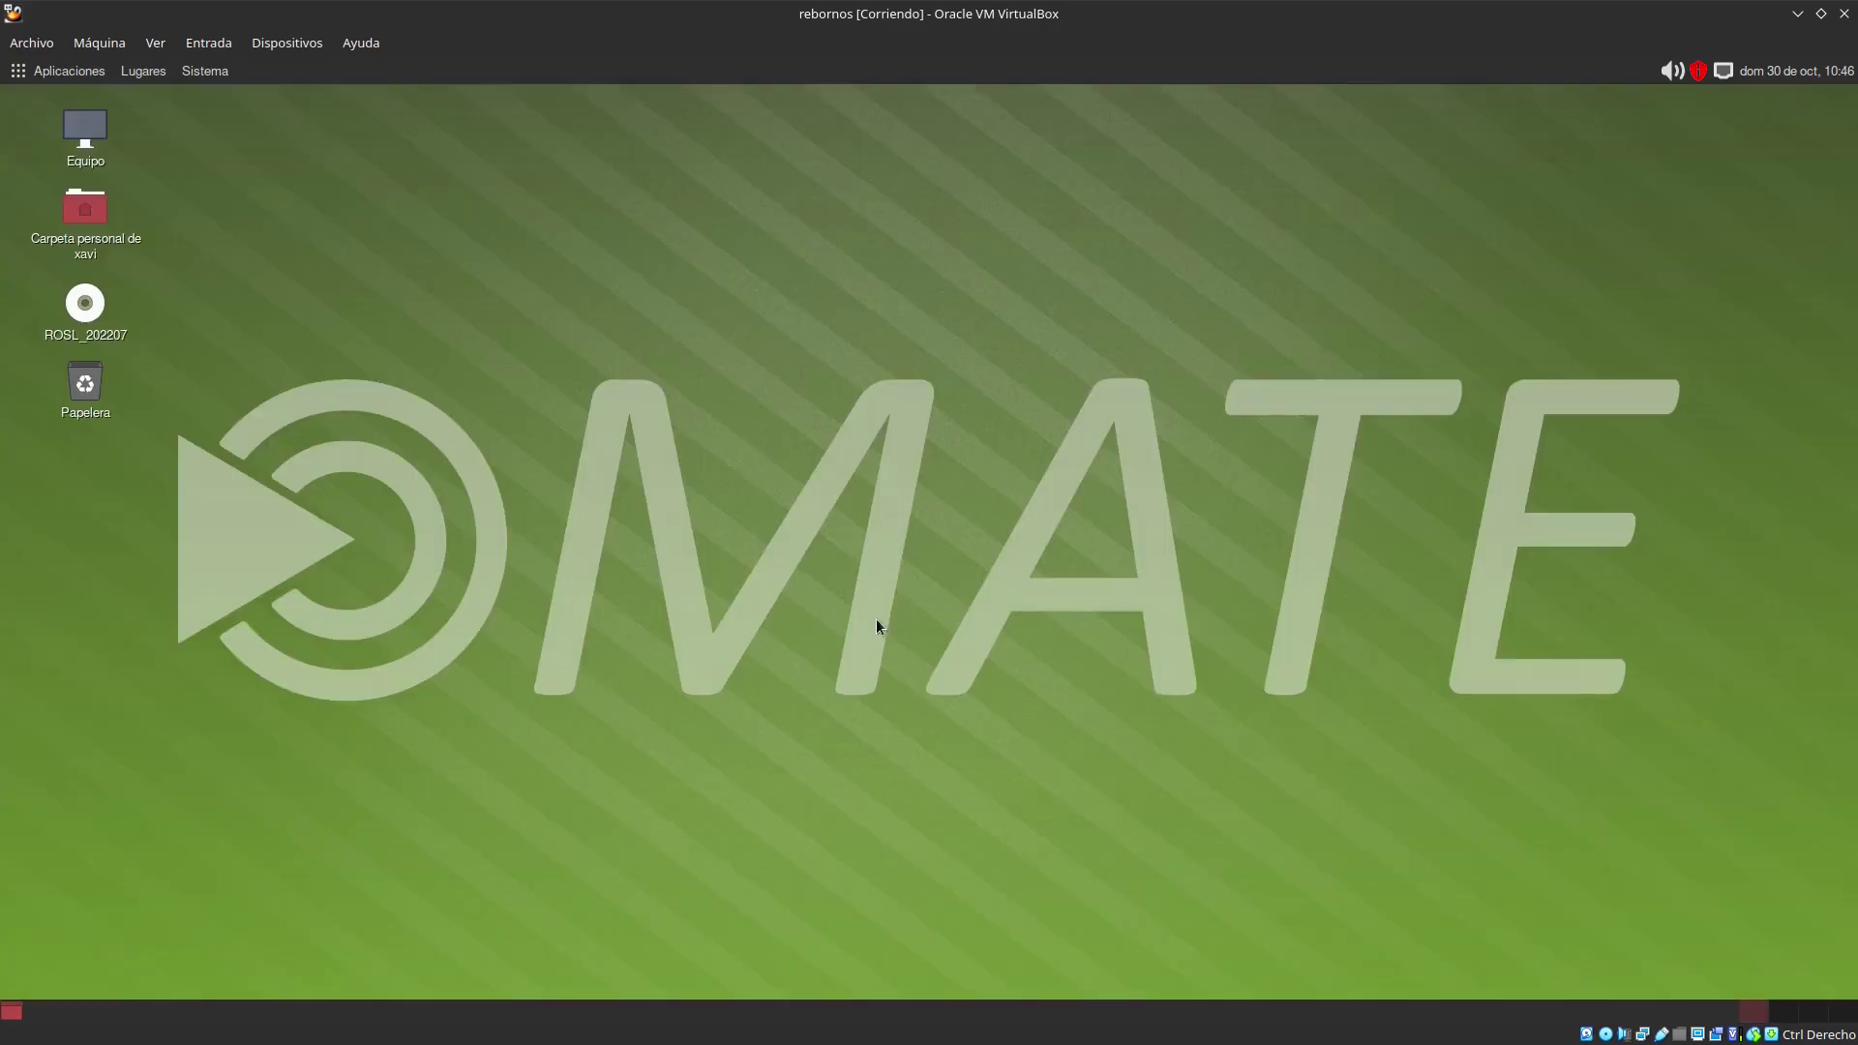
Step: Reopen RebornOS Fire in a maximized window, check its System Tweaks and Desktops pages, and close it
click(69, 72)
mouse_move(116, 129)
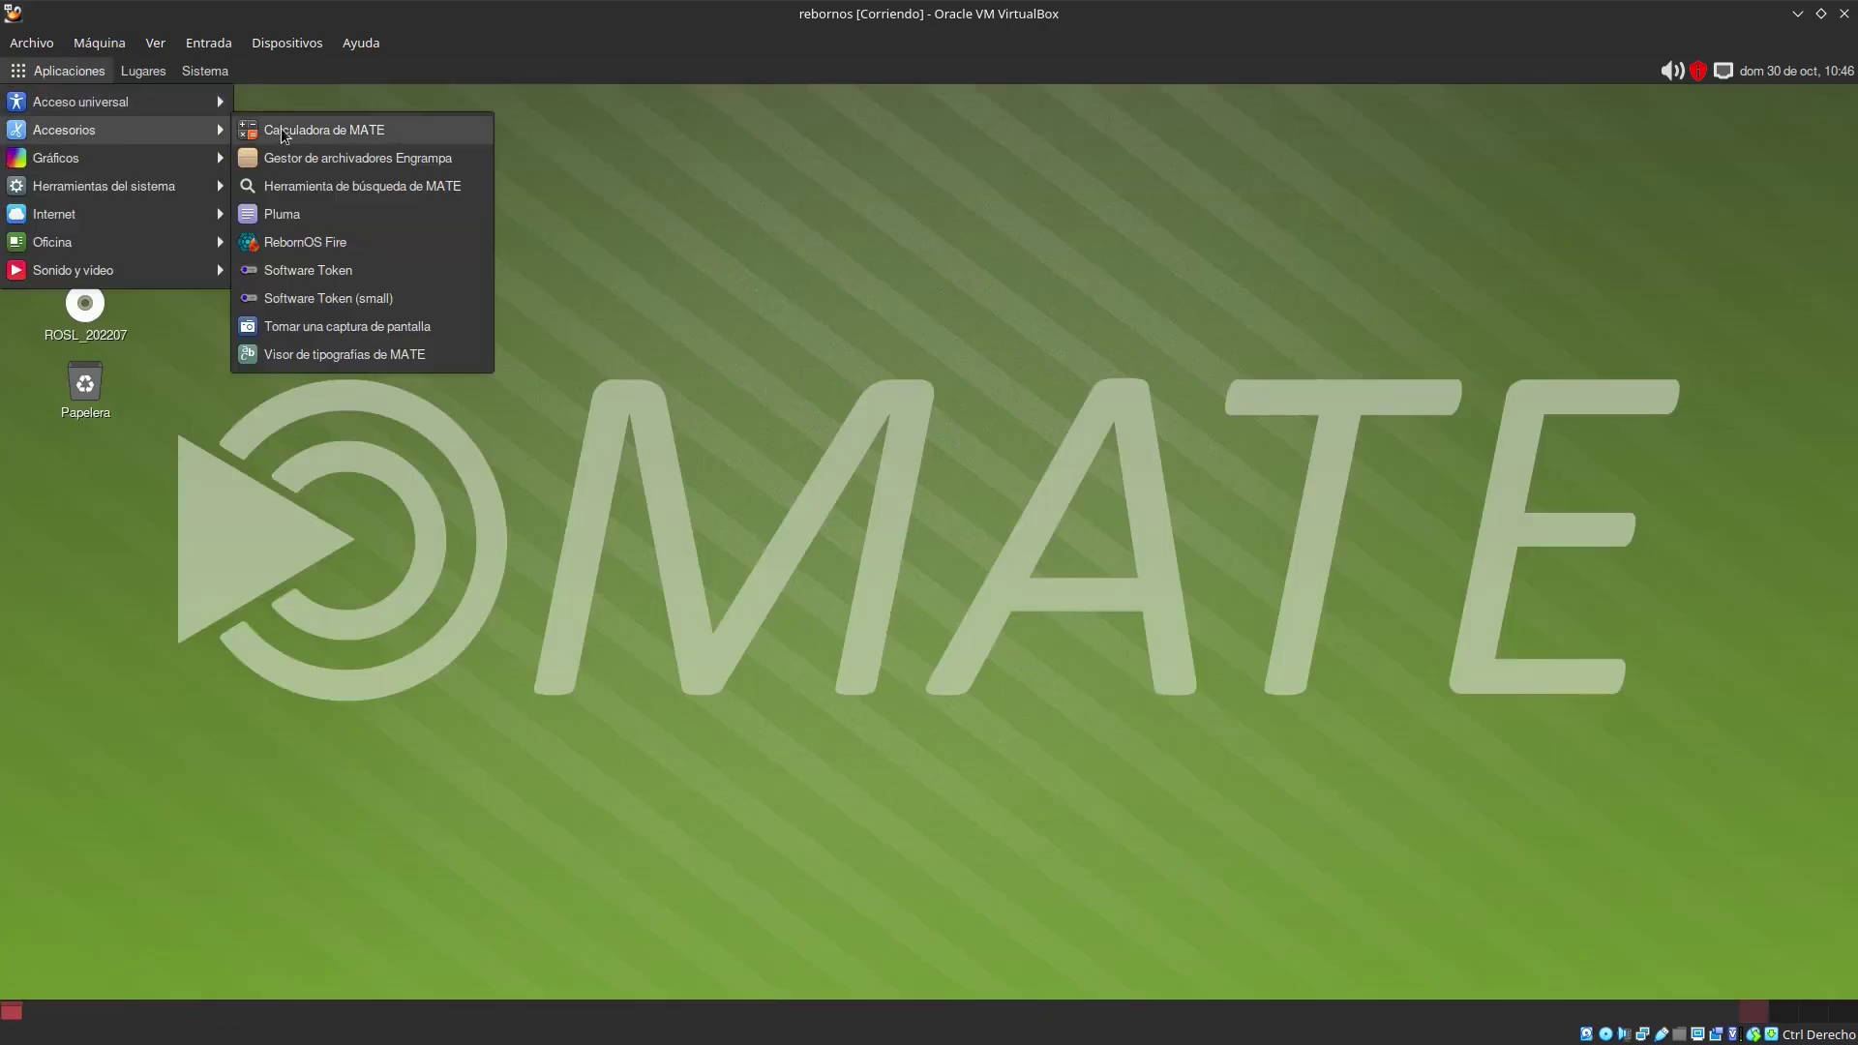
click(363, 244)
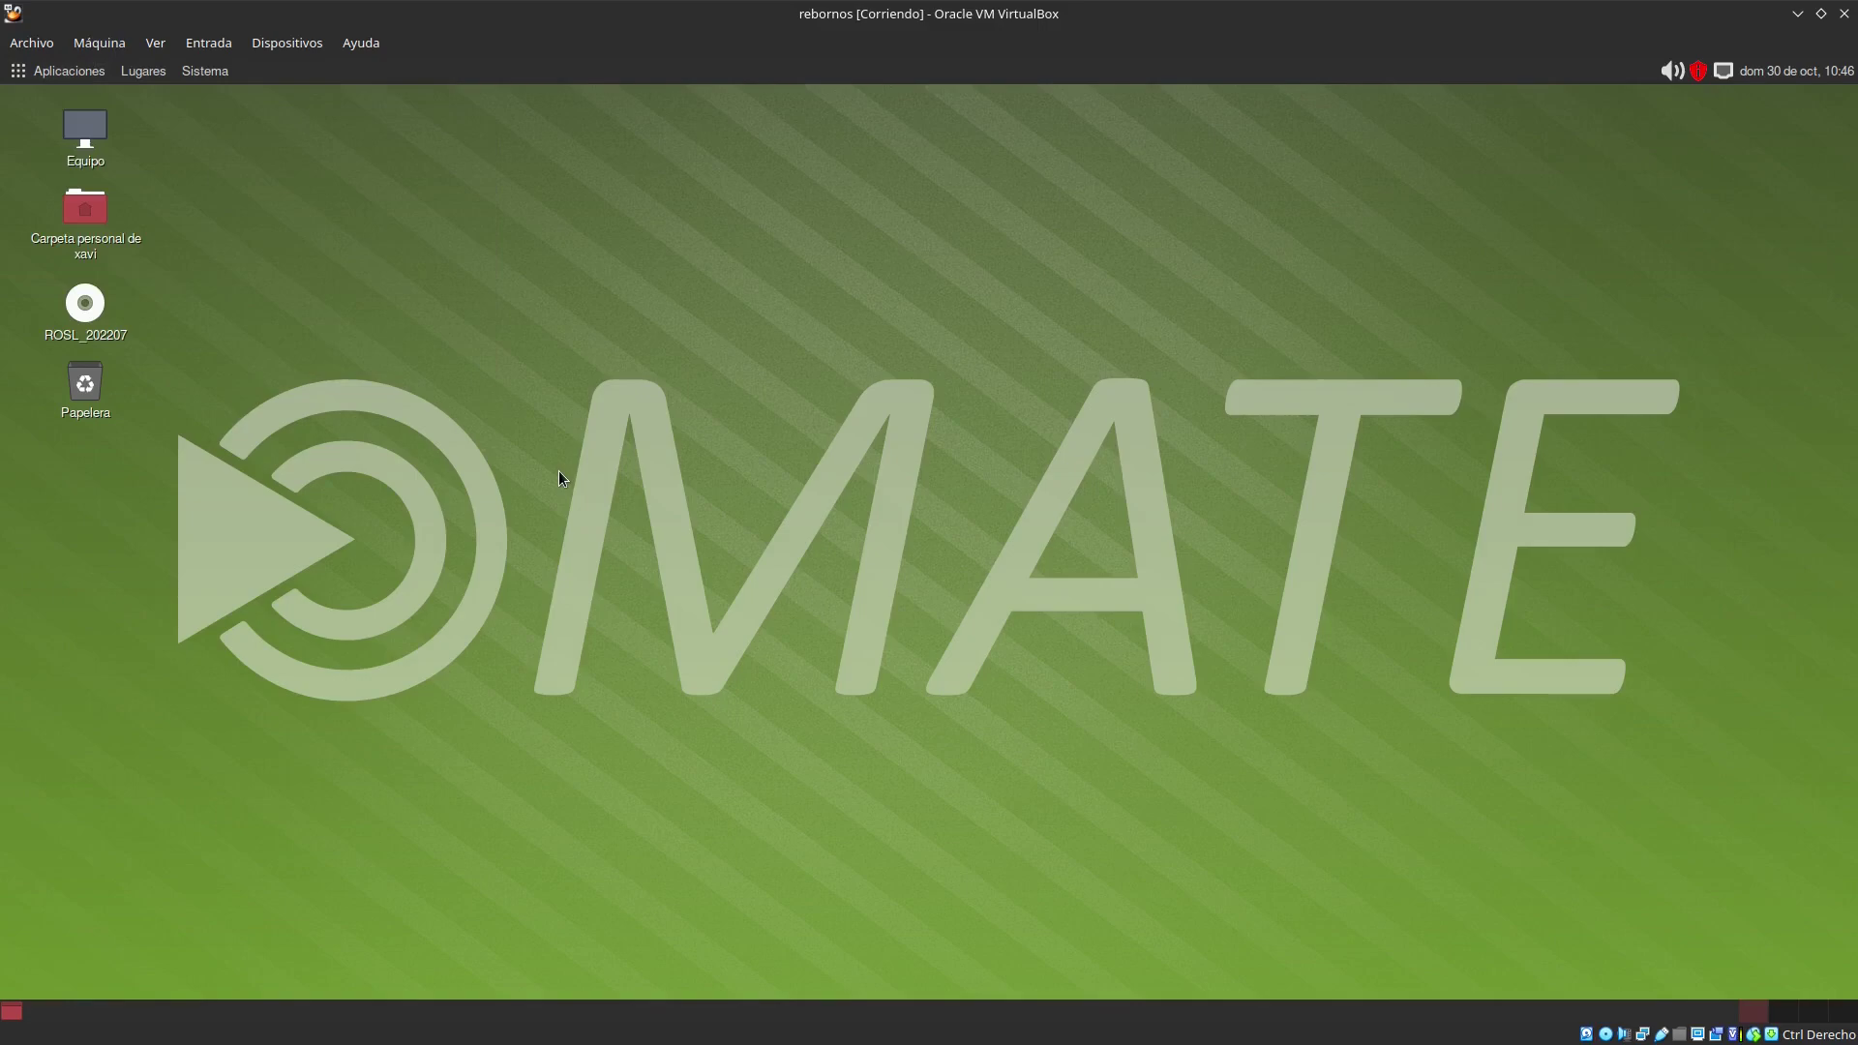
click(1270, 279)
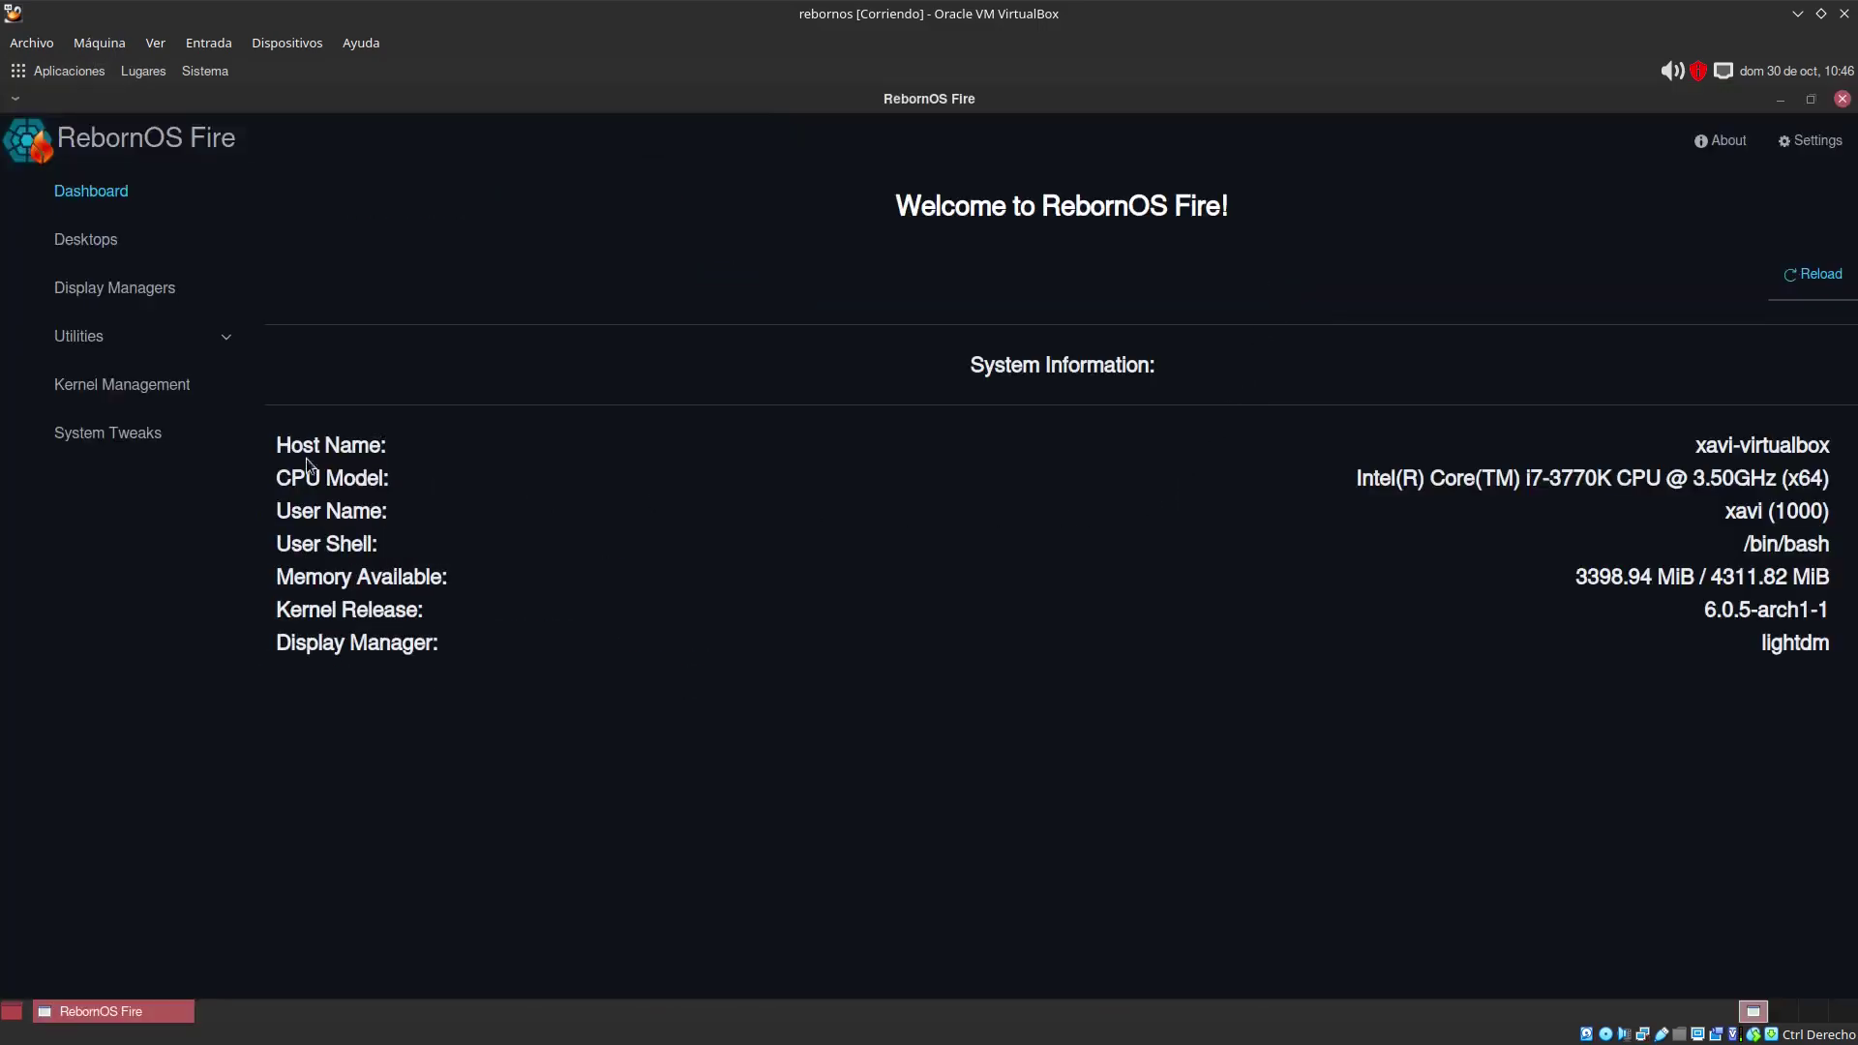
click(107, 434)
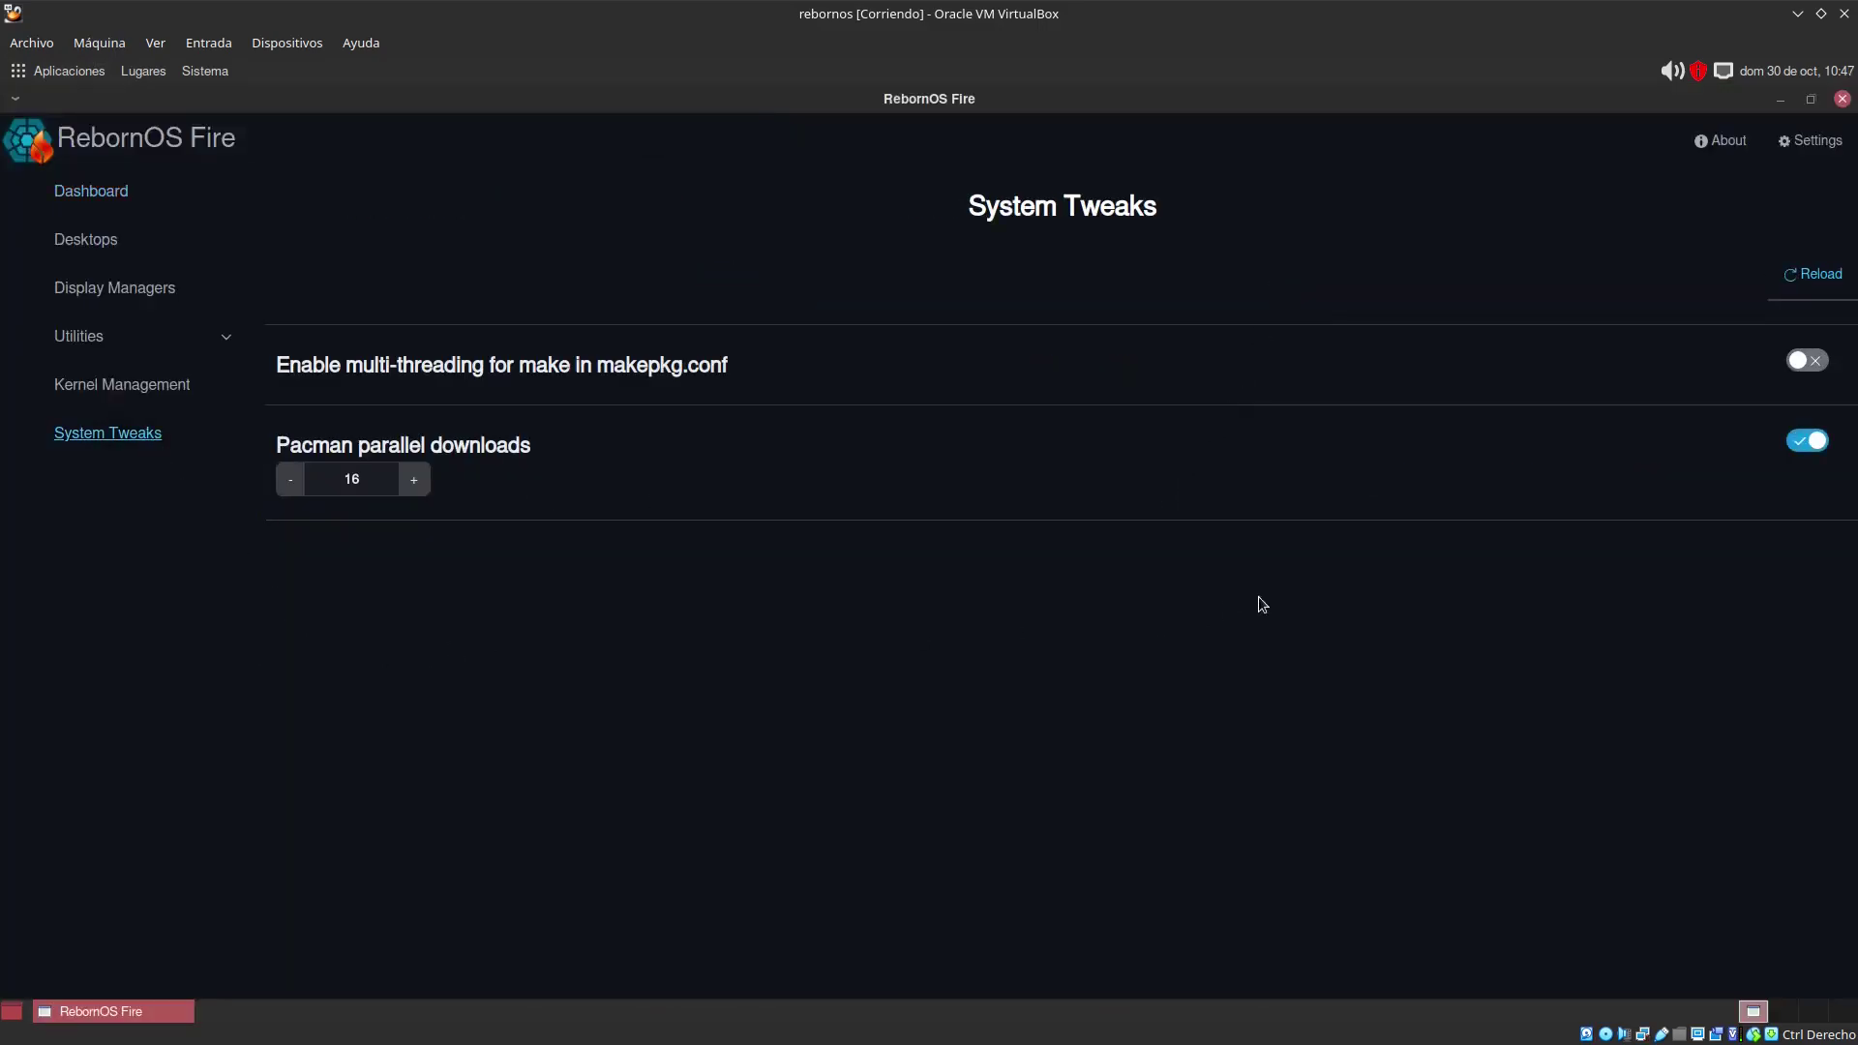
click(101, 242)
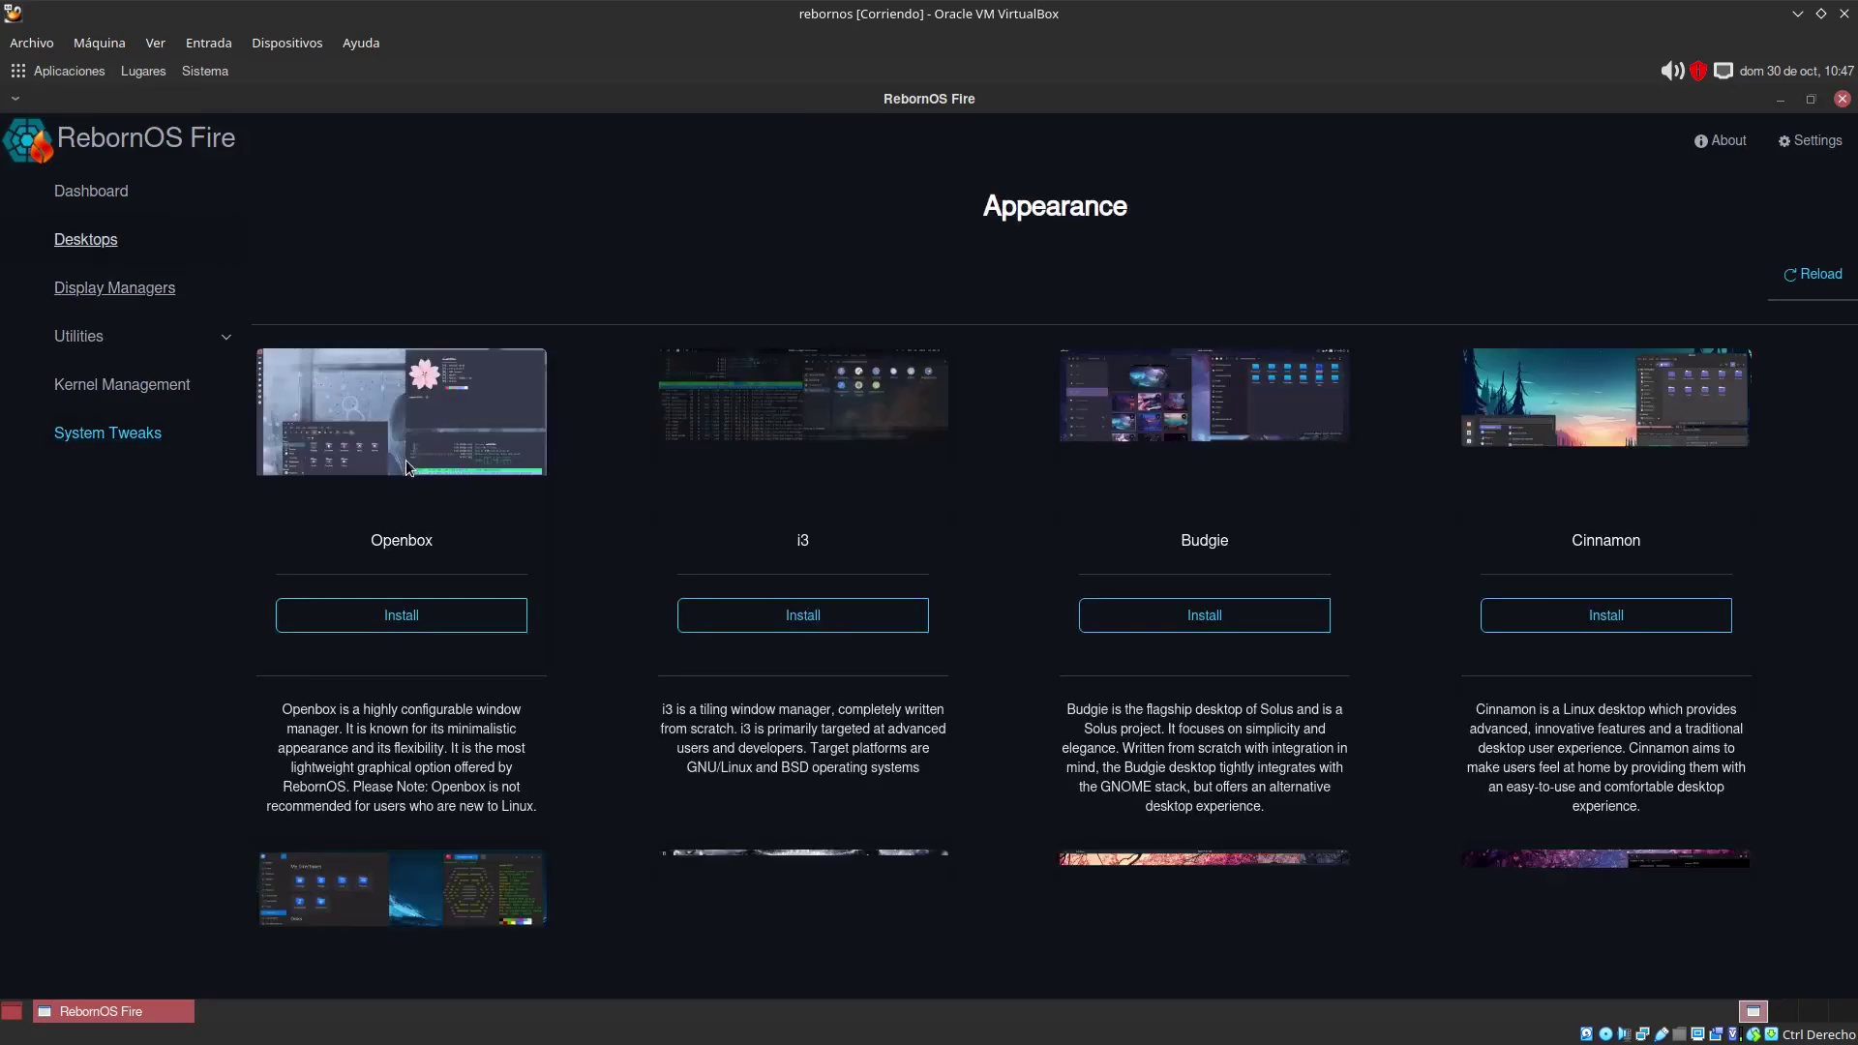
click(1842, 99)
Step: Open the Tomar una captura de pantalla tool, move its window, view its help, and close both windows
click(57, 74)
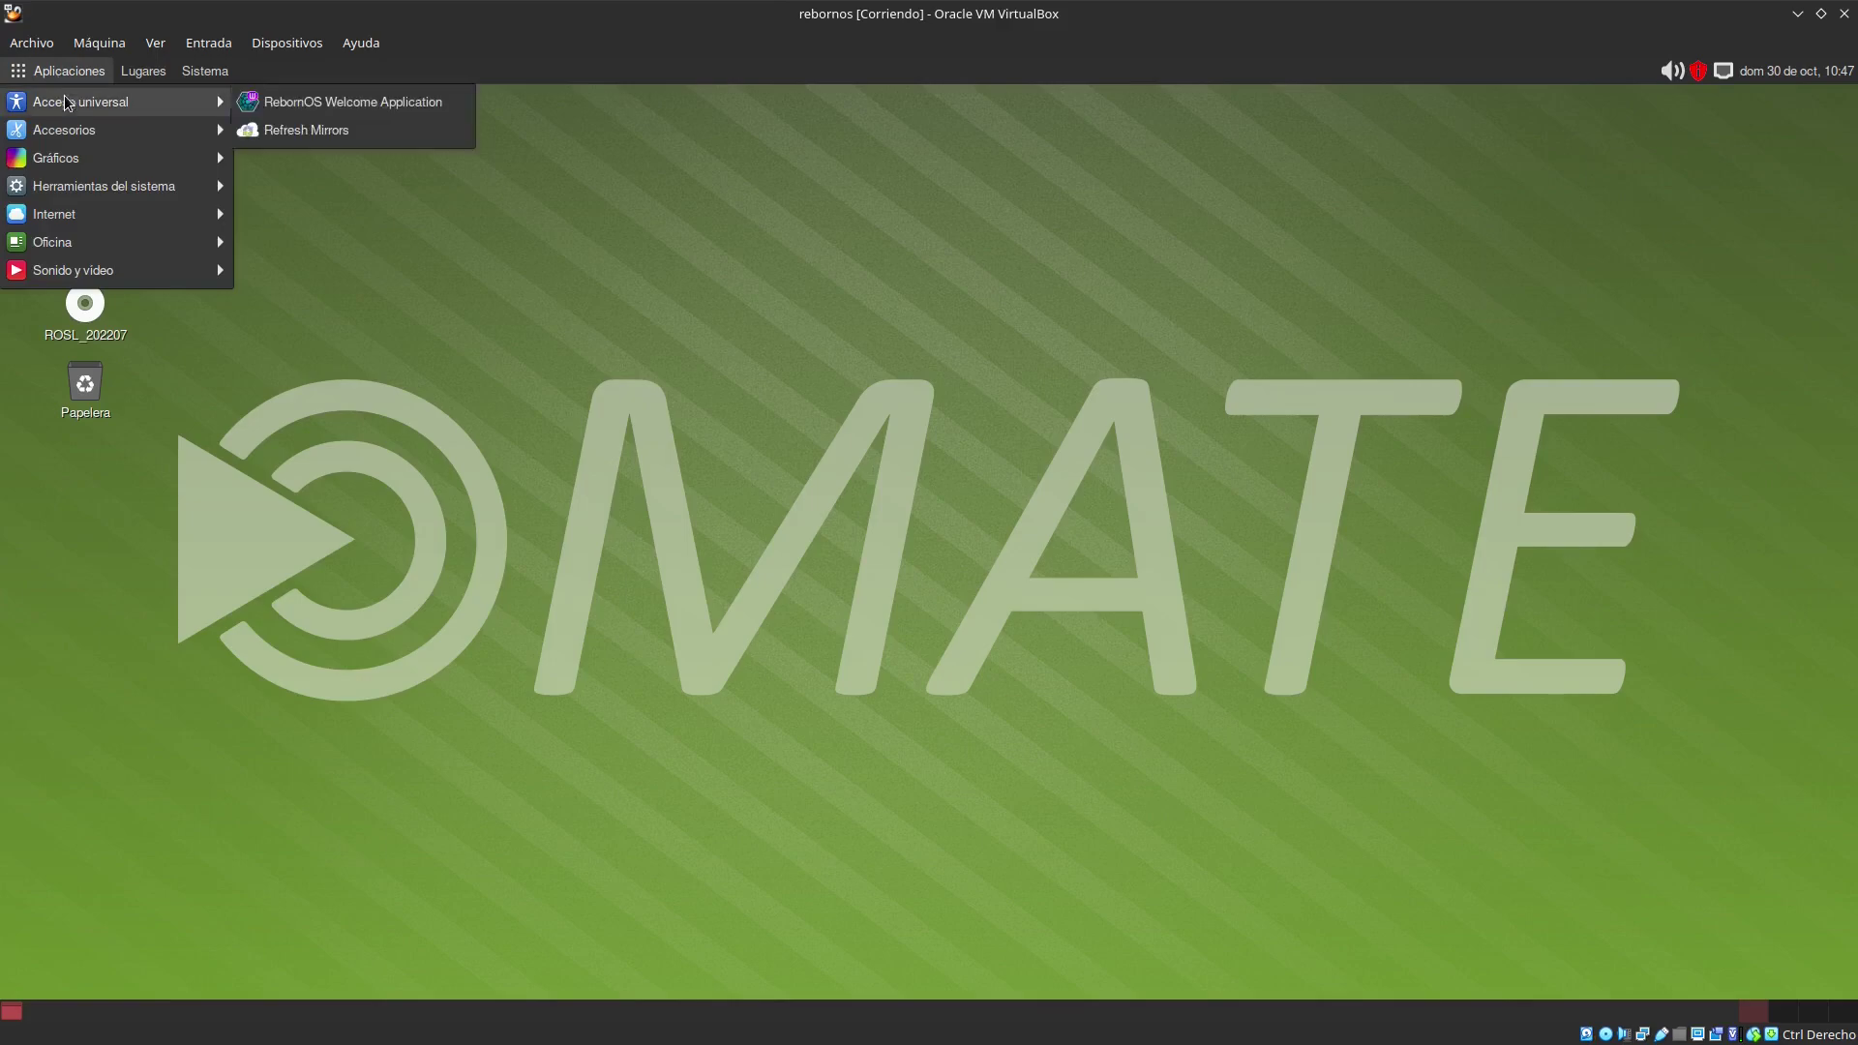
mouse_move(74, 133)
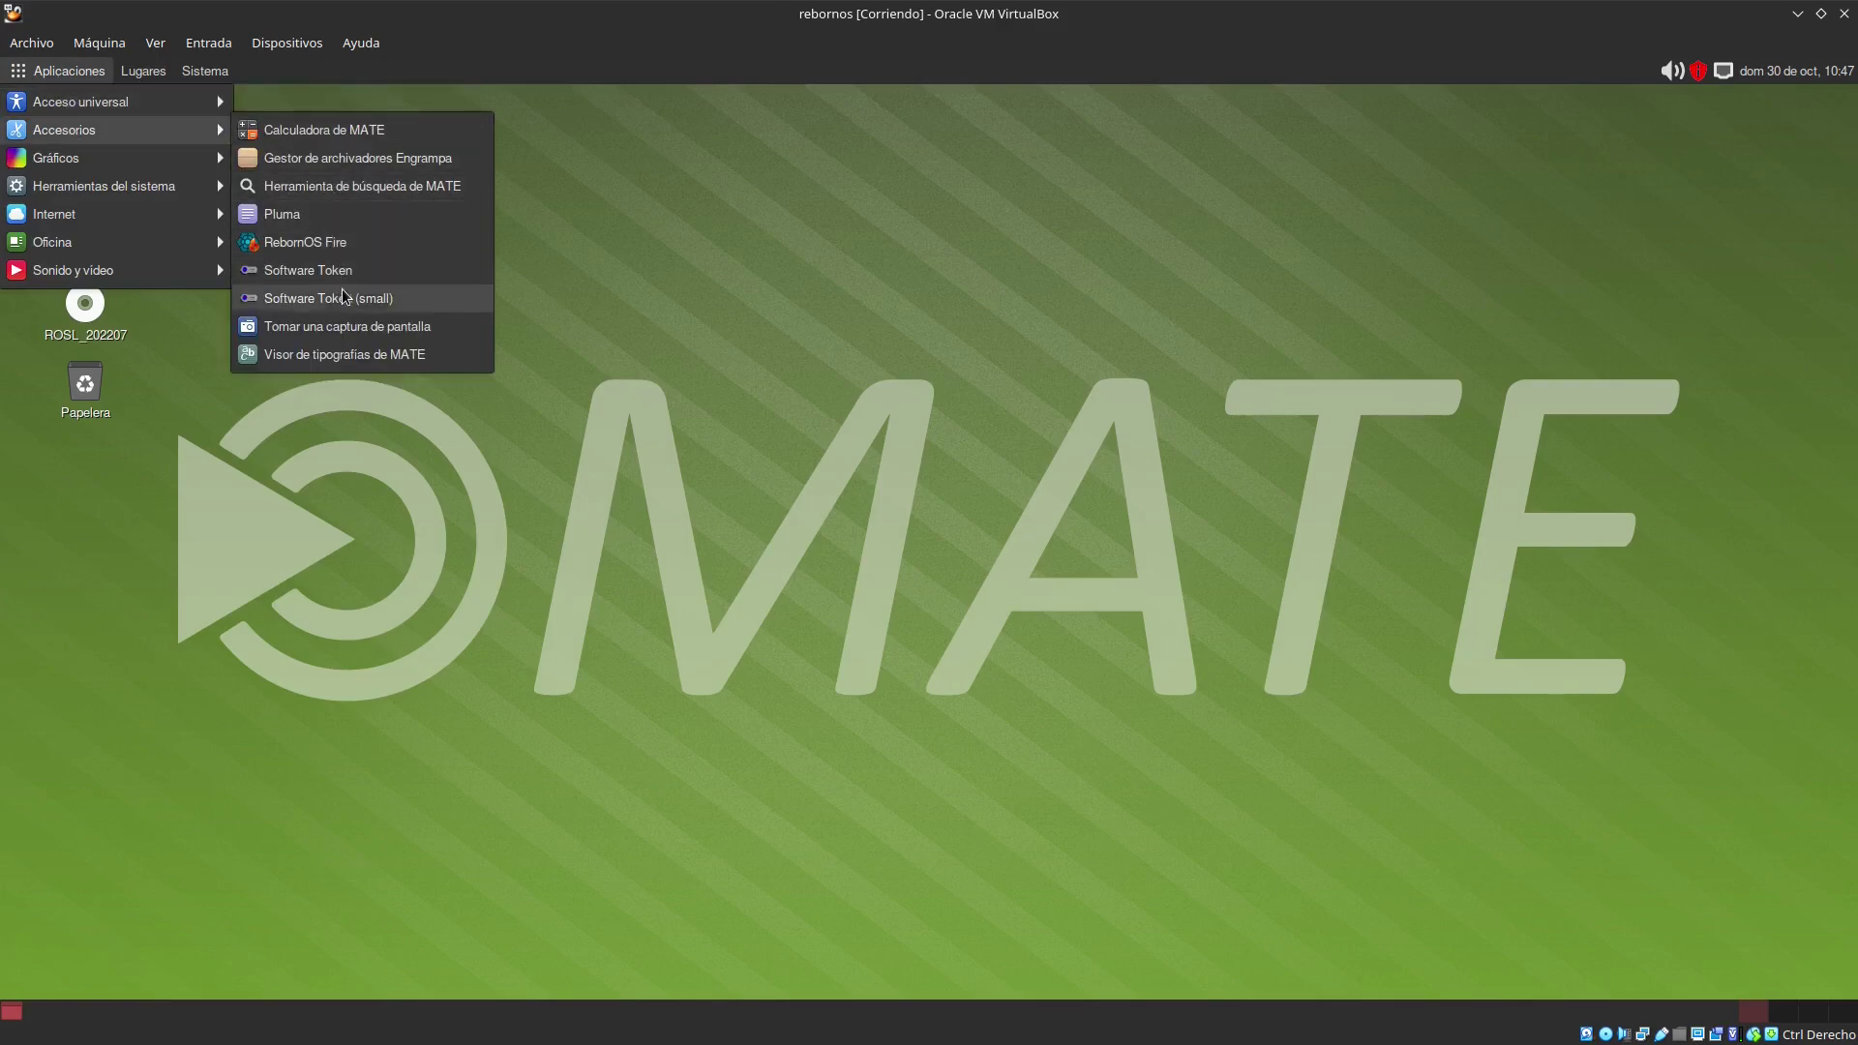
click(351, 329)
drag(900, 361, 994, 310)
click(870, 624)
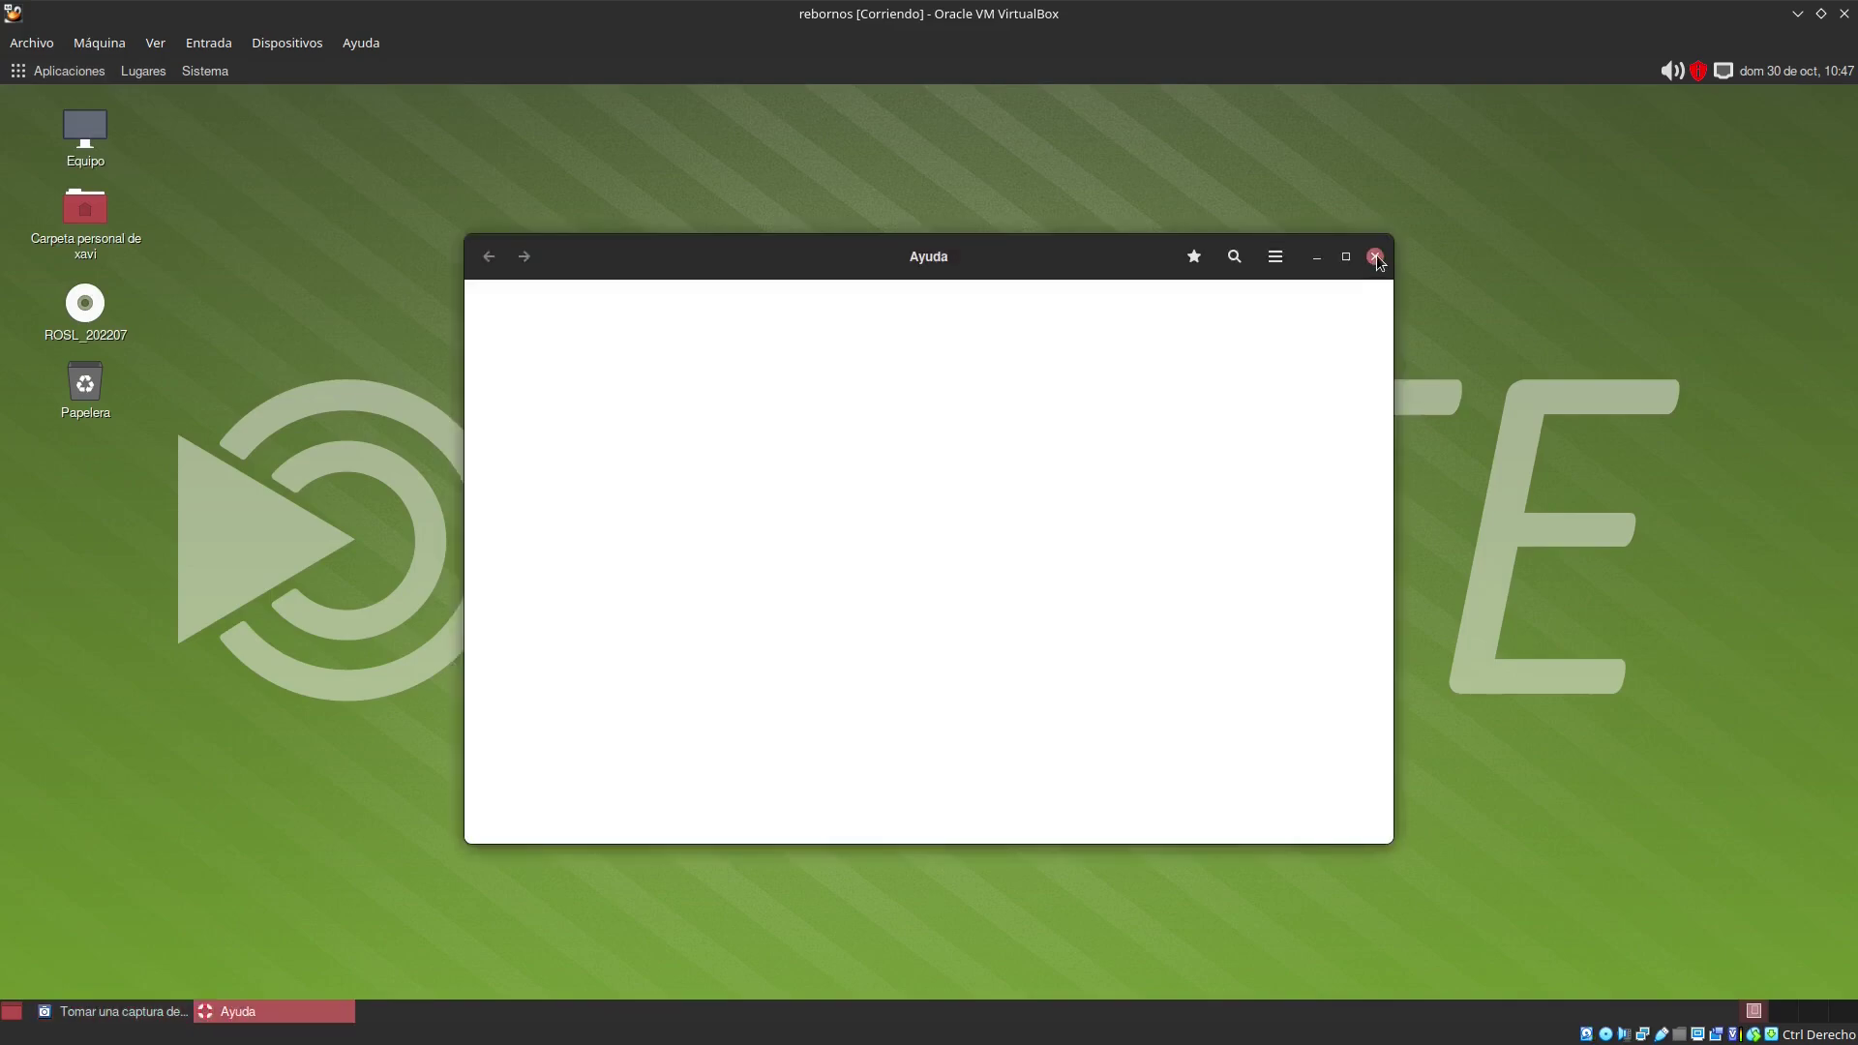
click(1375, 258)
click(1224, 309)
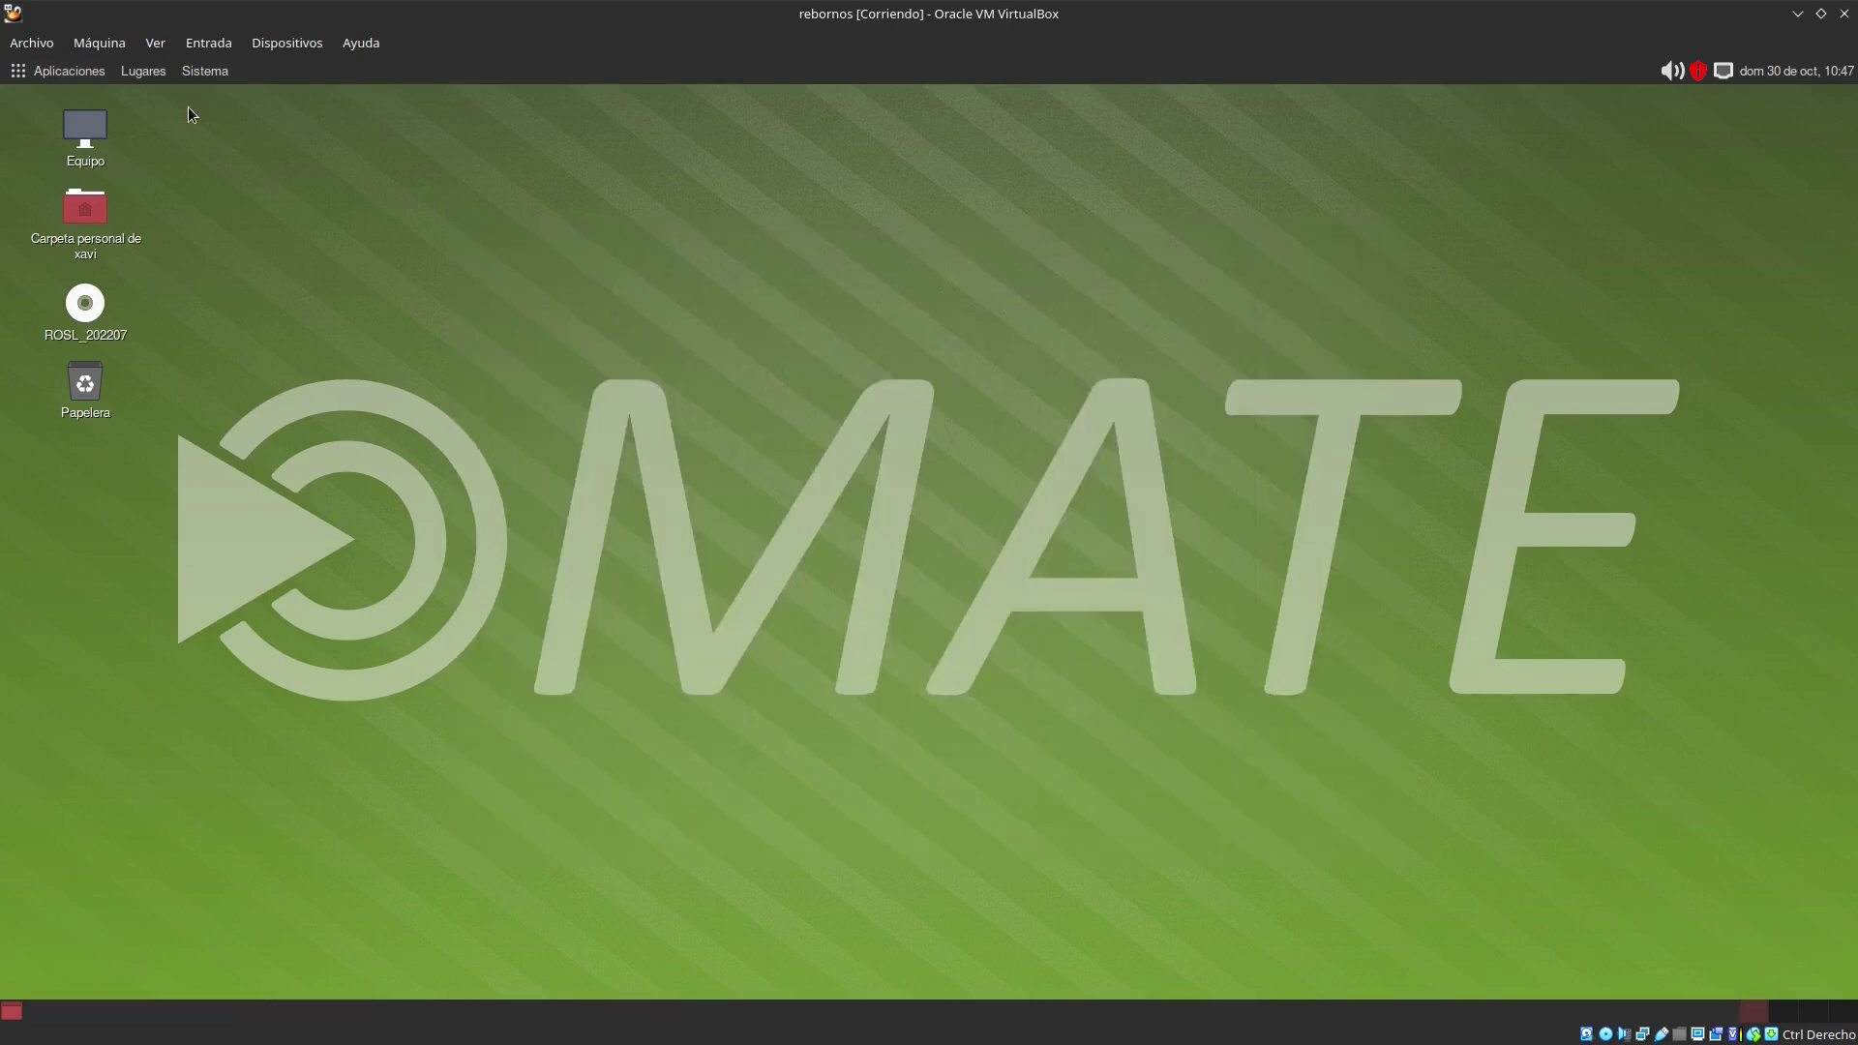
Step: Open the Caja file manager, reposition its window, and browse Equipo, the home folder, and the Vídeos and Imágenes folders
click(81, 75)
mouse_move(77, 128)
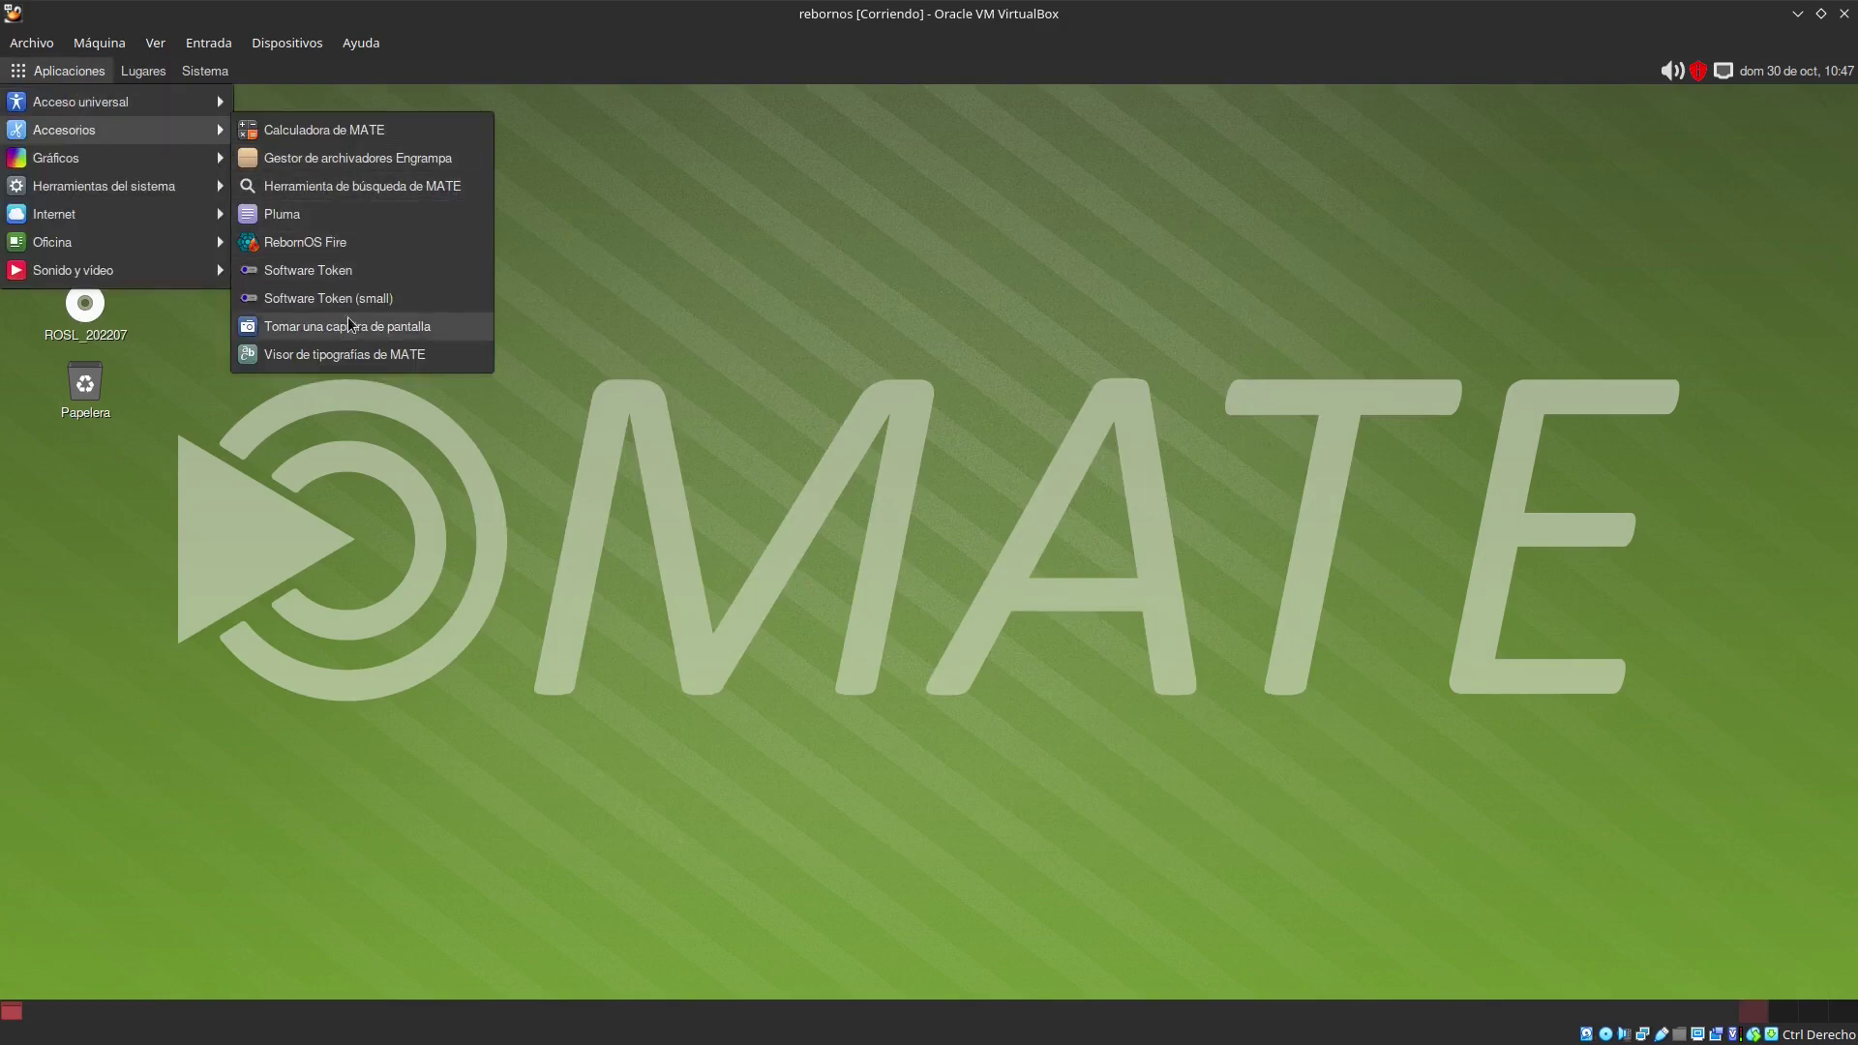
mouse_move(92, 160)
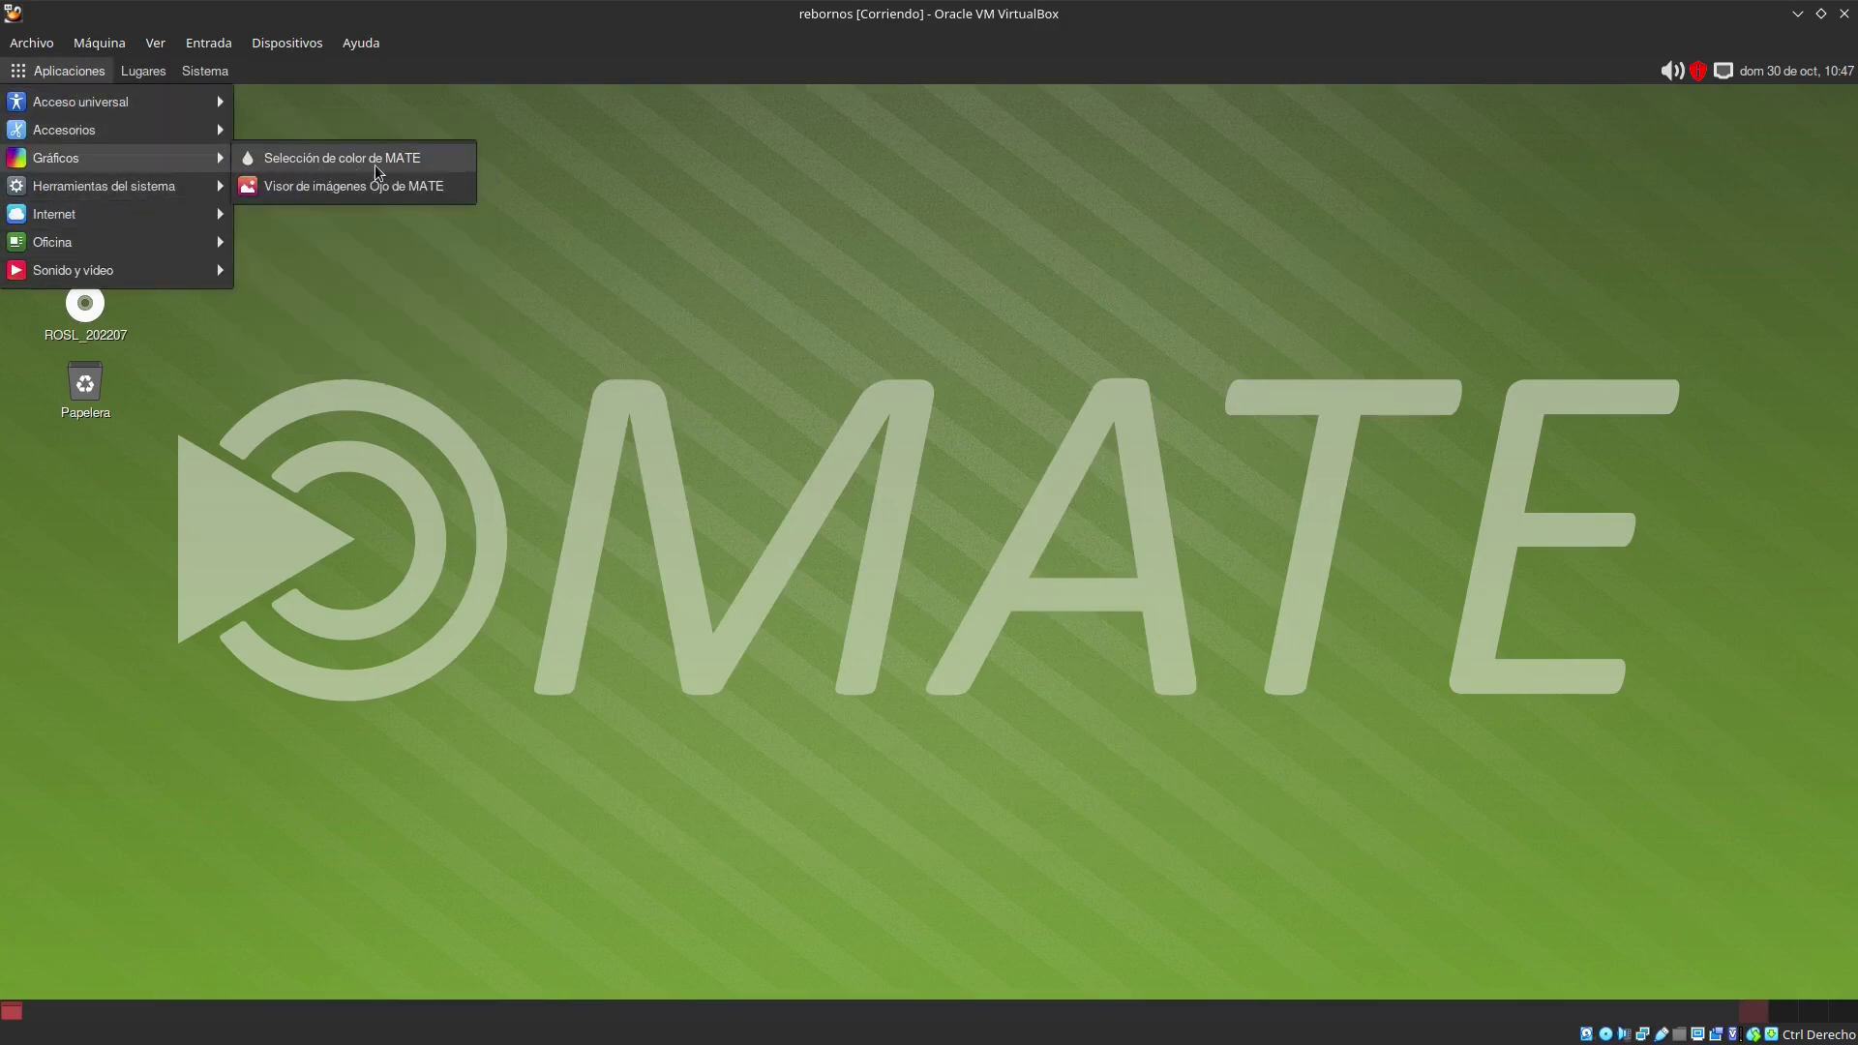
mouse_move(153, 190)
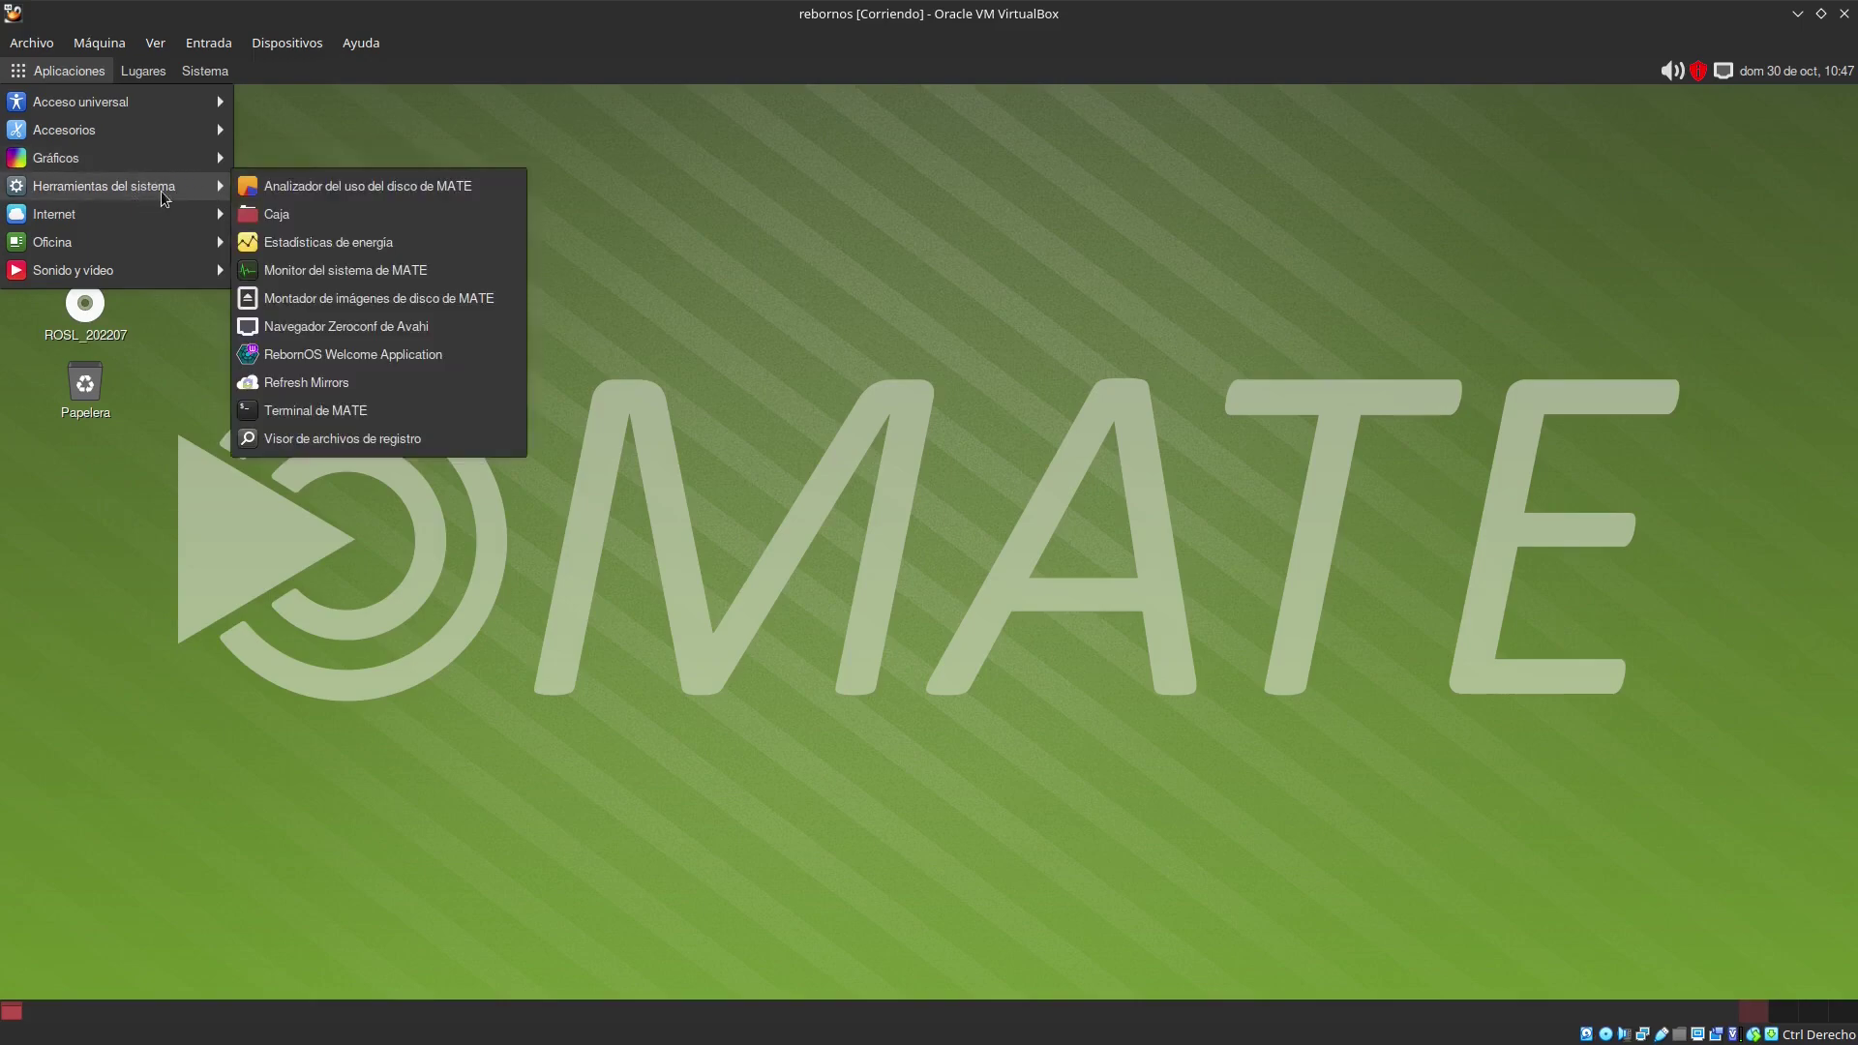
click(358, 213)
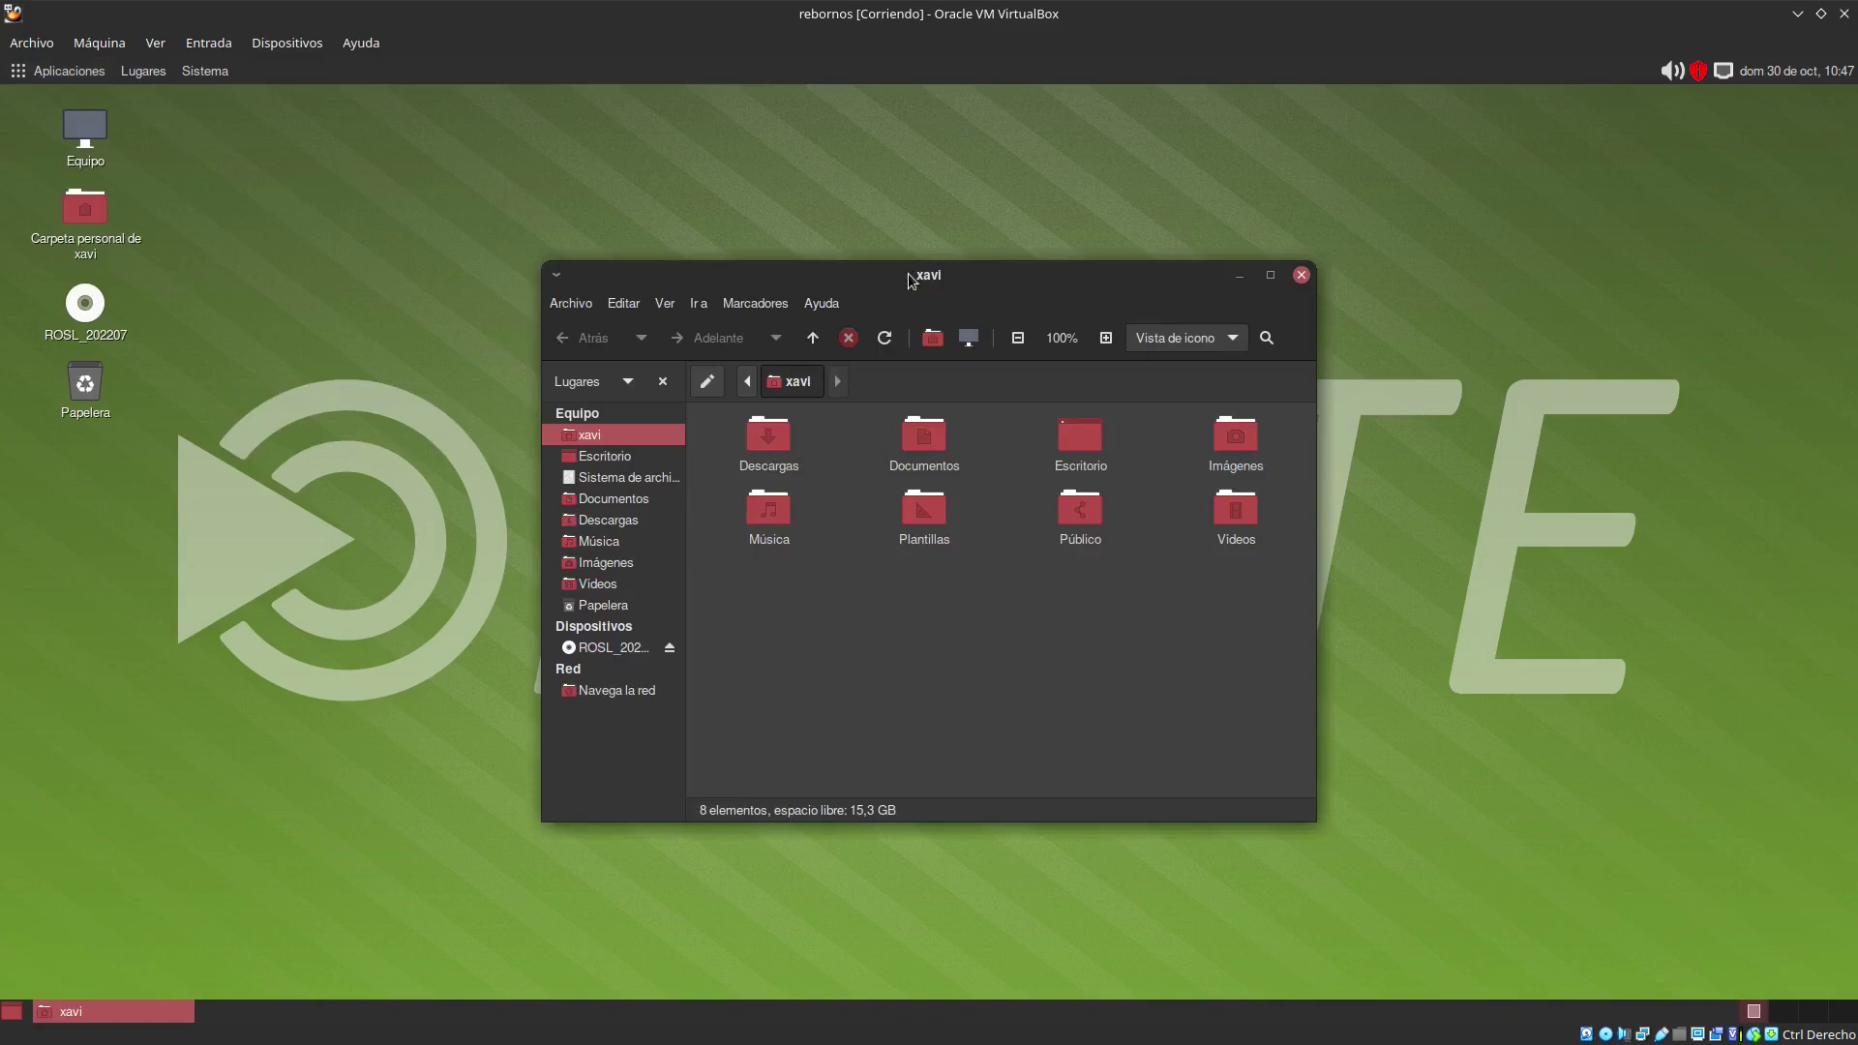
drag(997, 224, 988, 198)
click(925, 261)
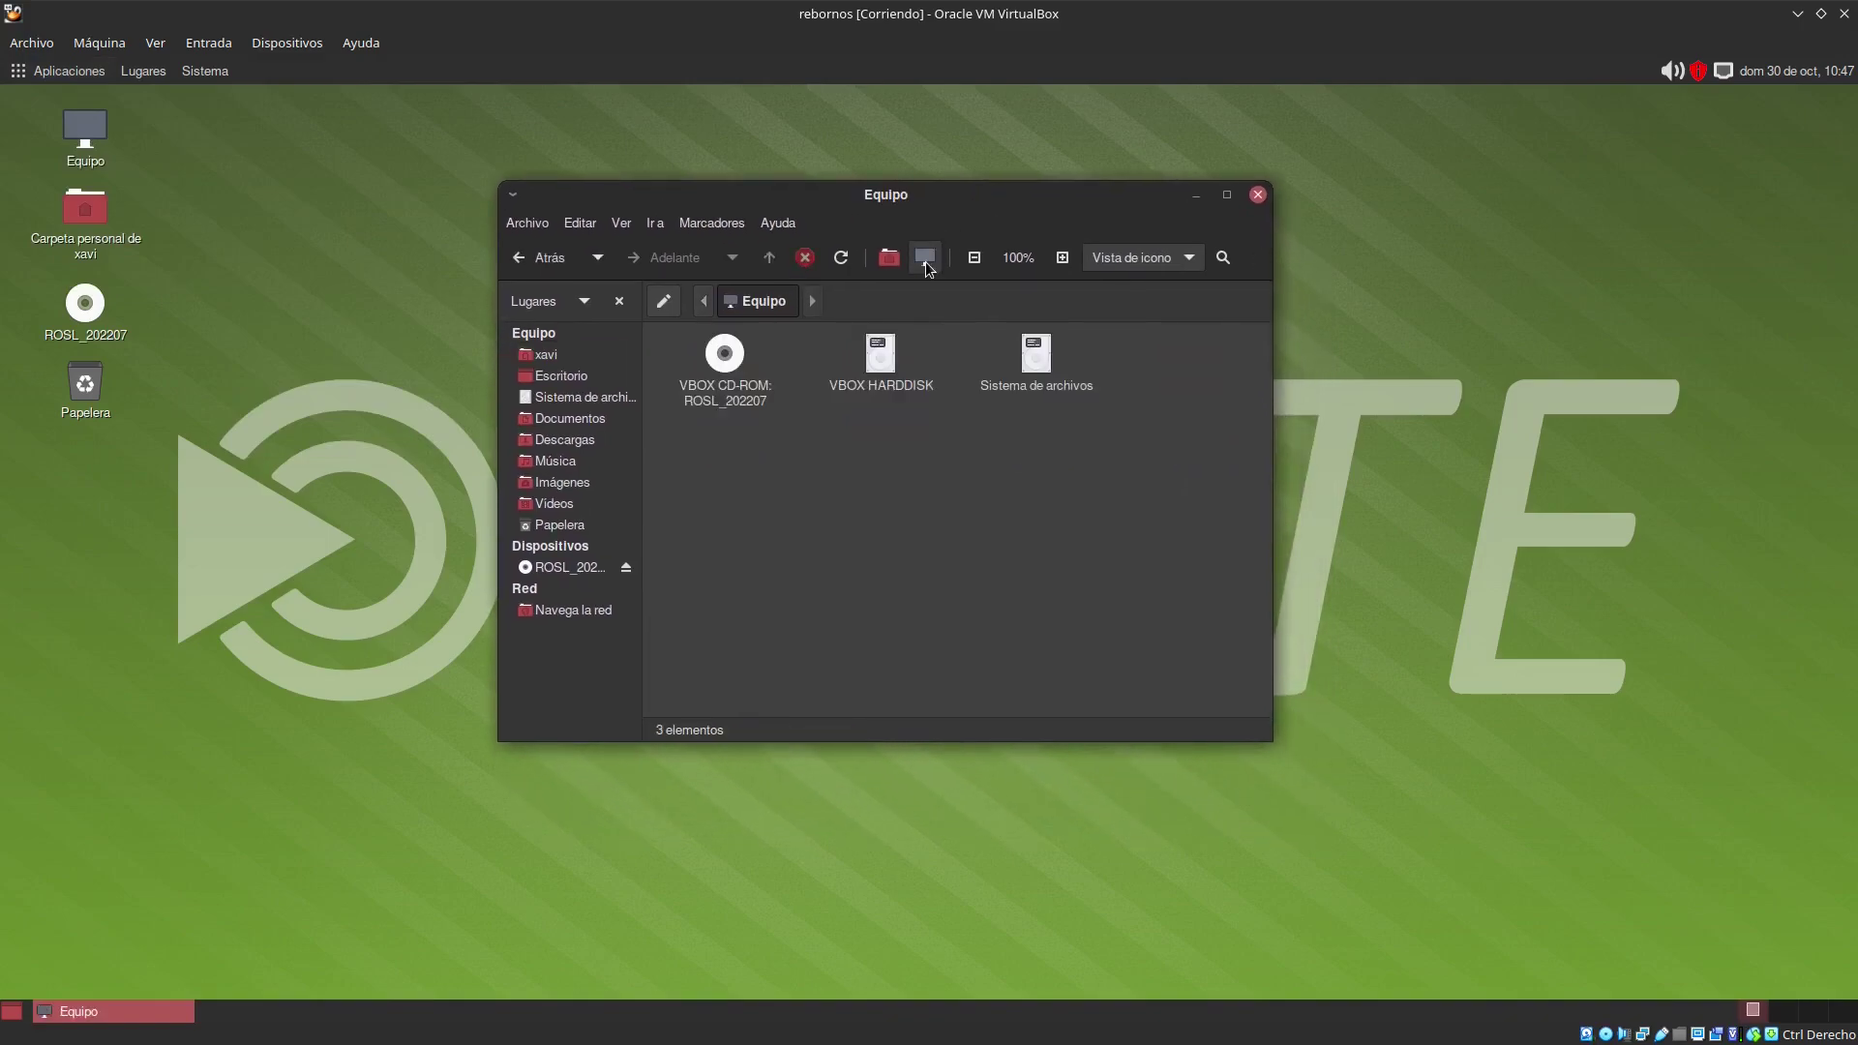
click(888, 259)
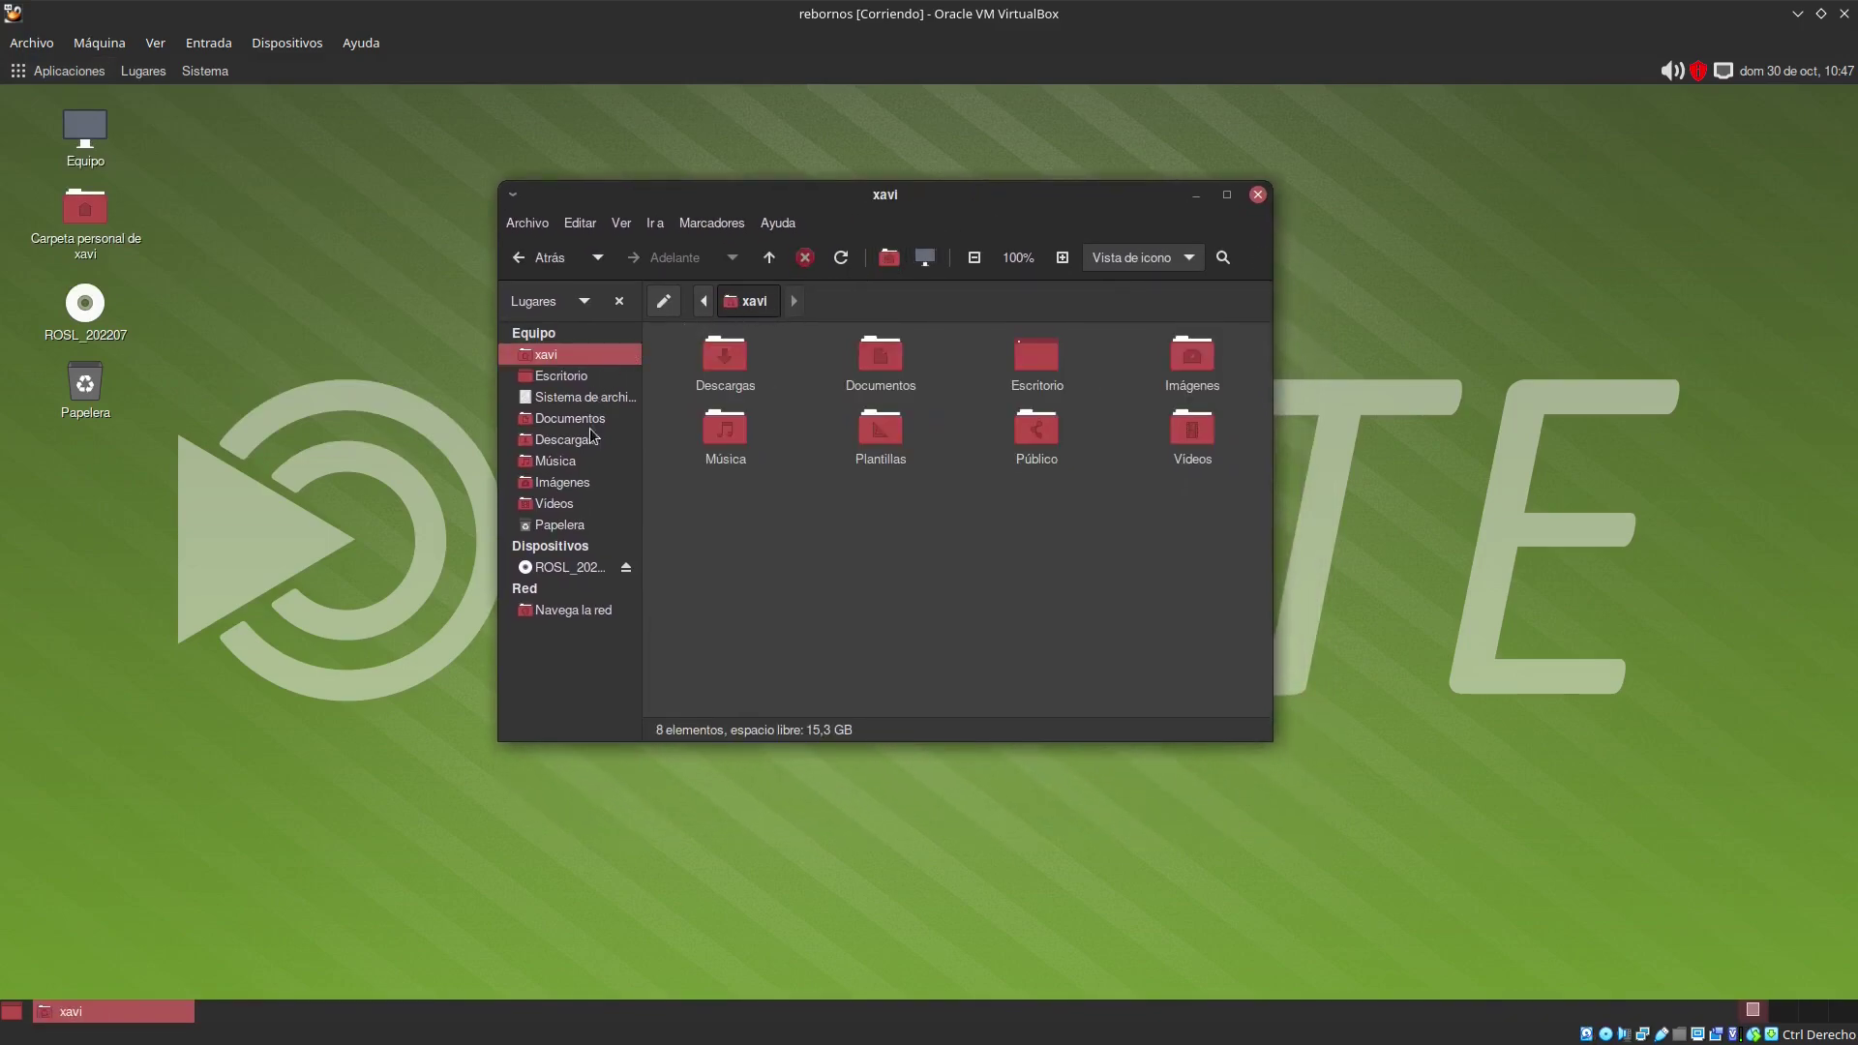
click(564, 502)
click(562, 482)
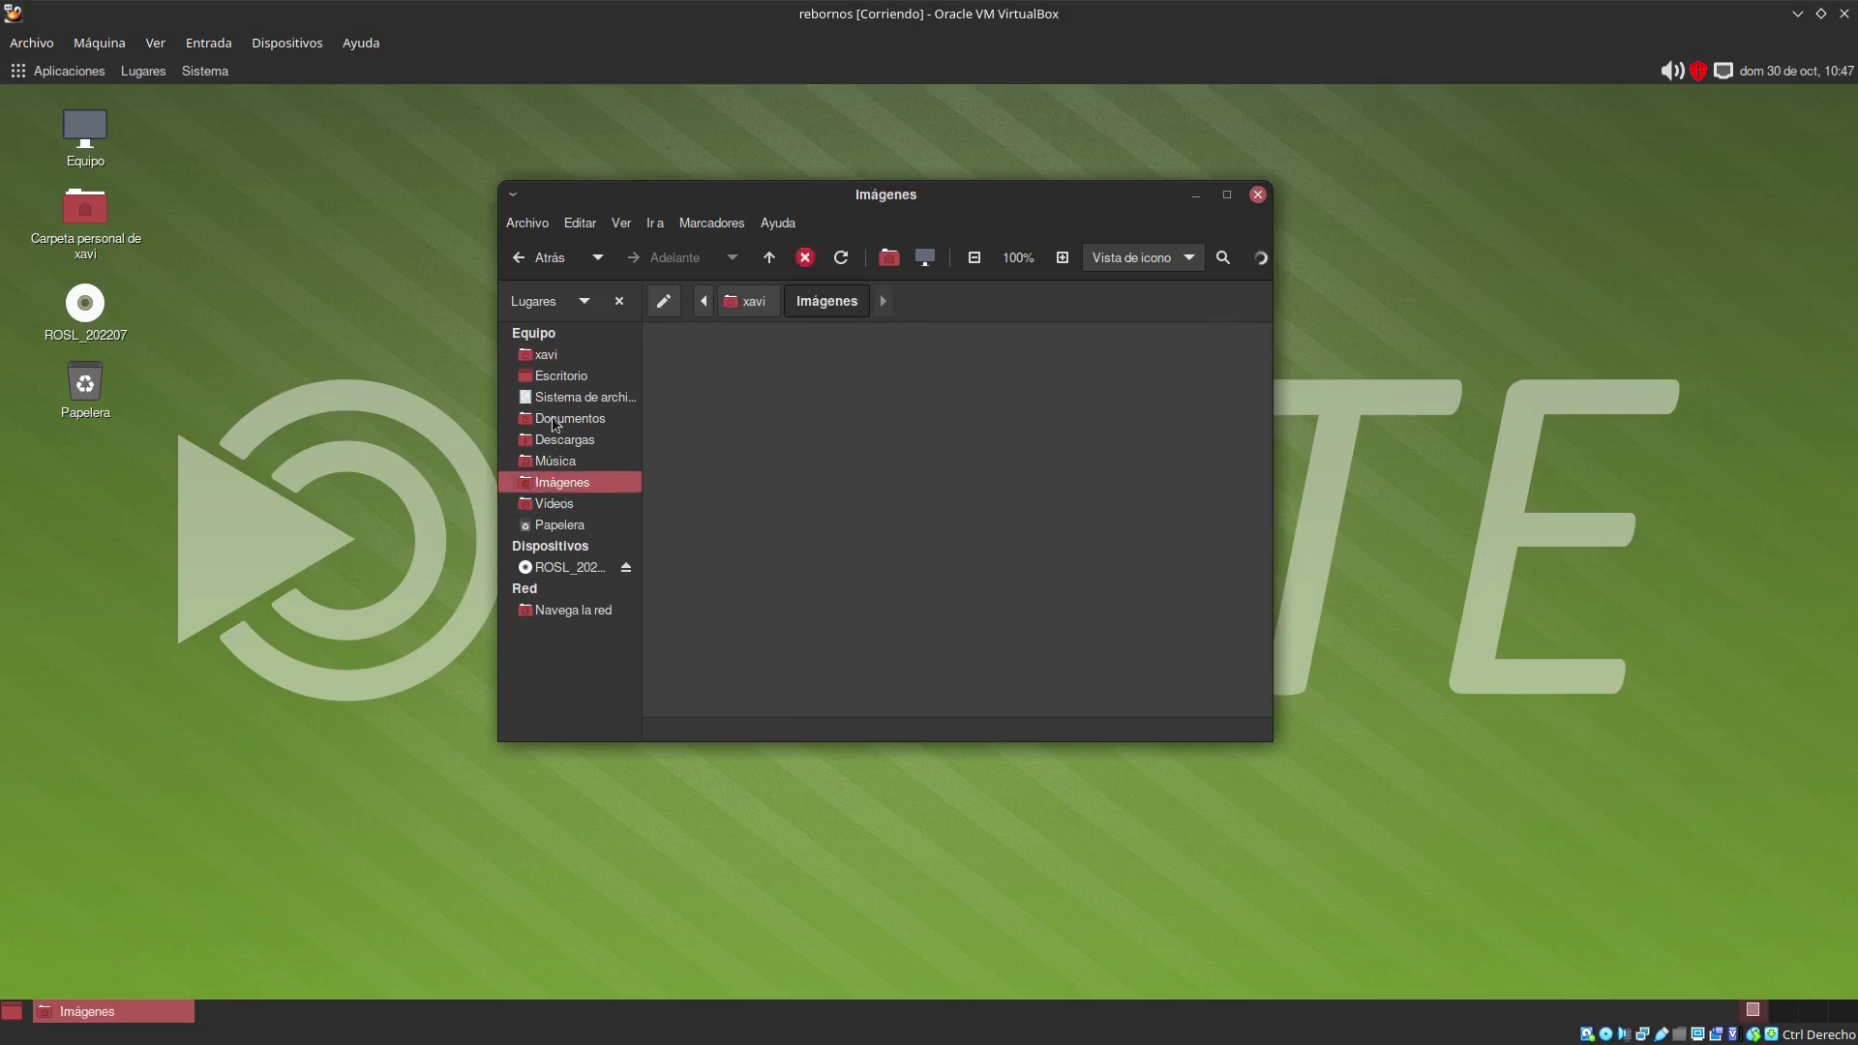
Step: View Caja's version information, credits and licence, and close the file manager
click(780, 224)
click(801, 286)
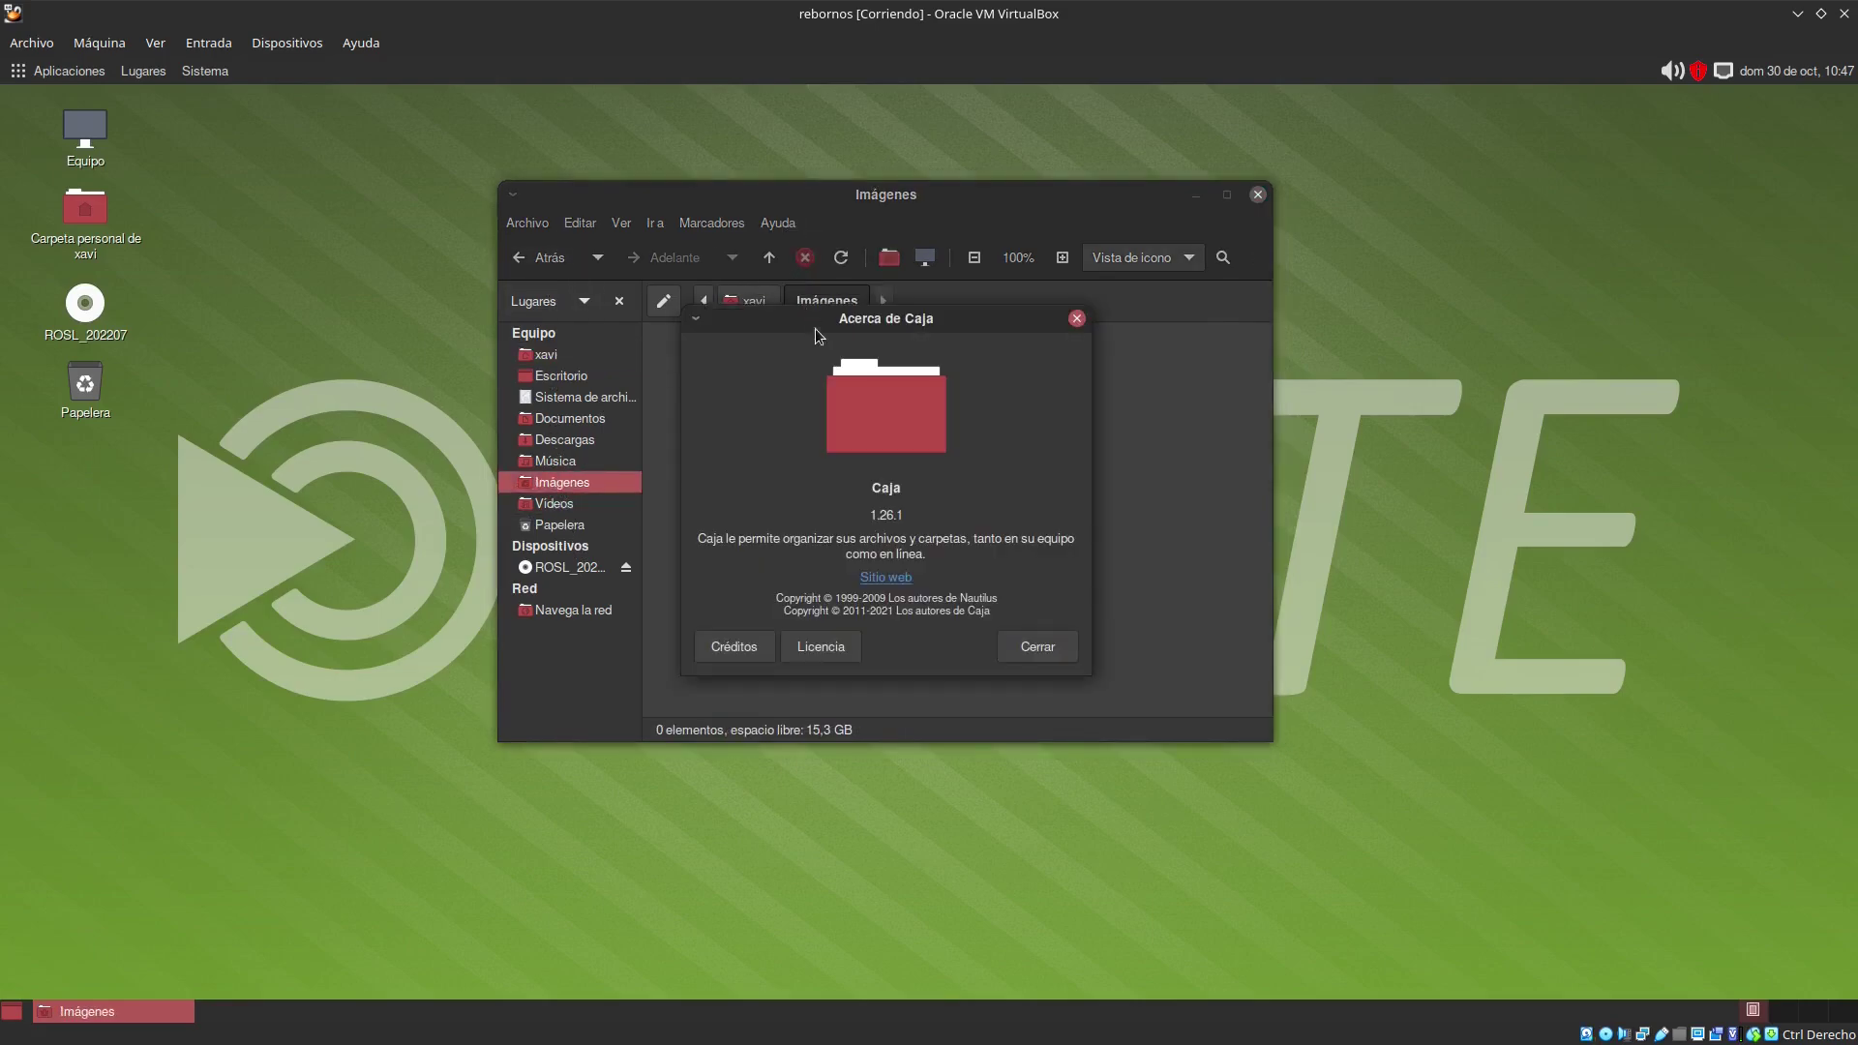
click(729, 650)
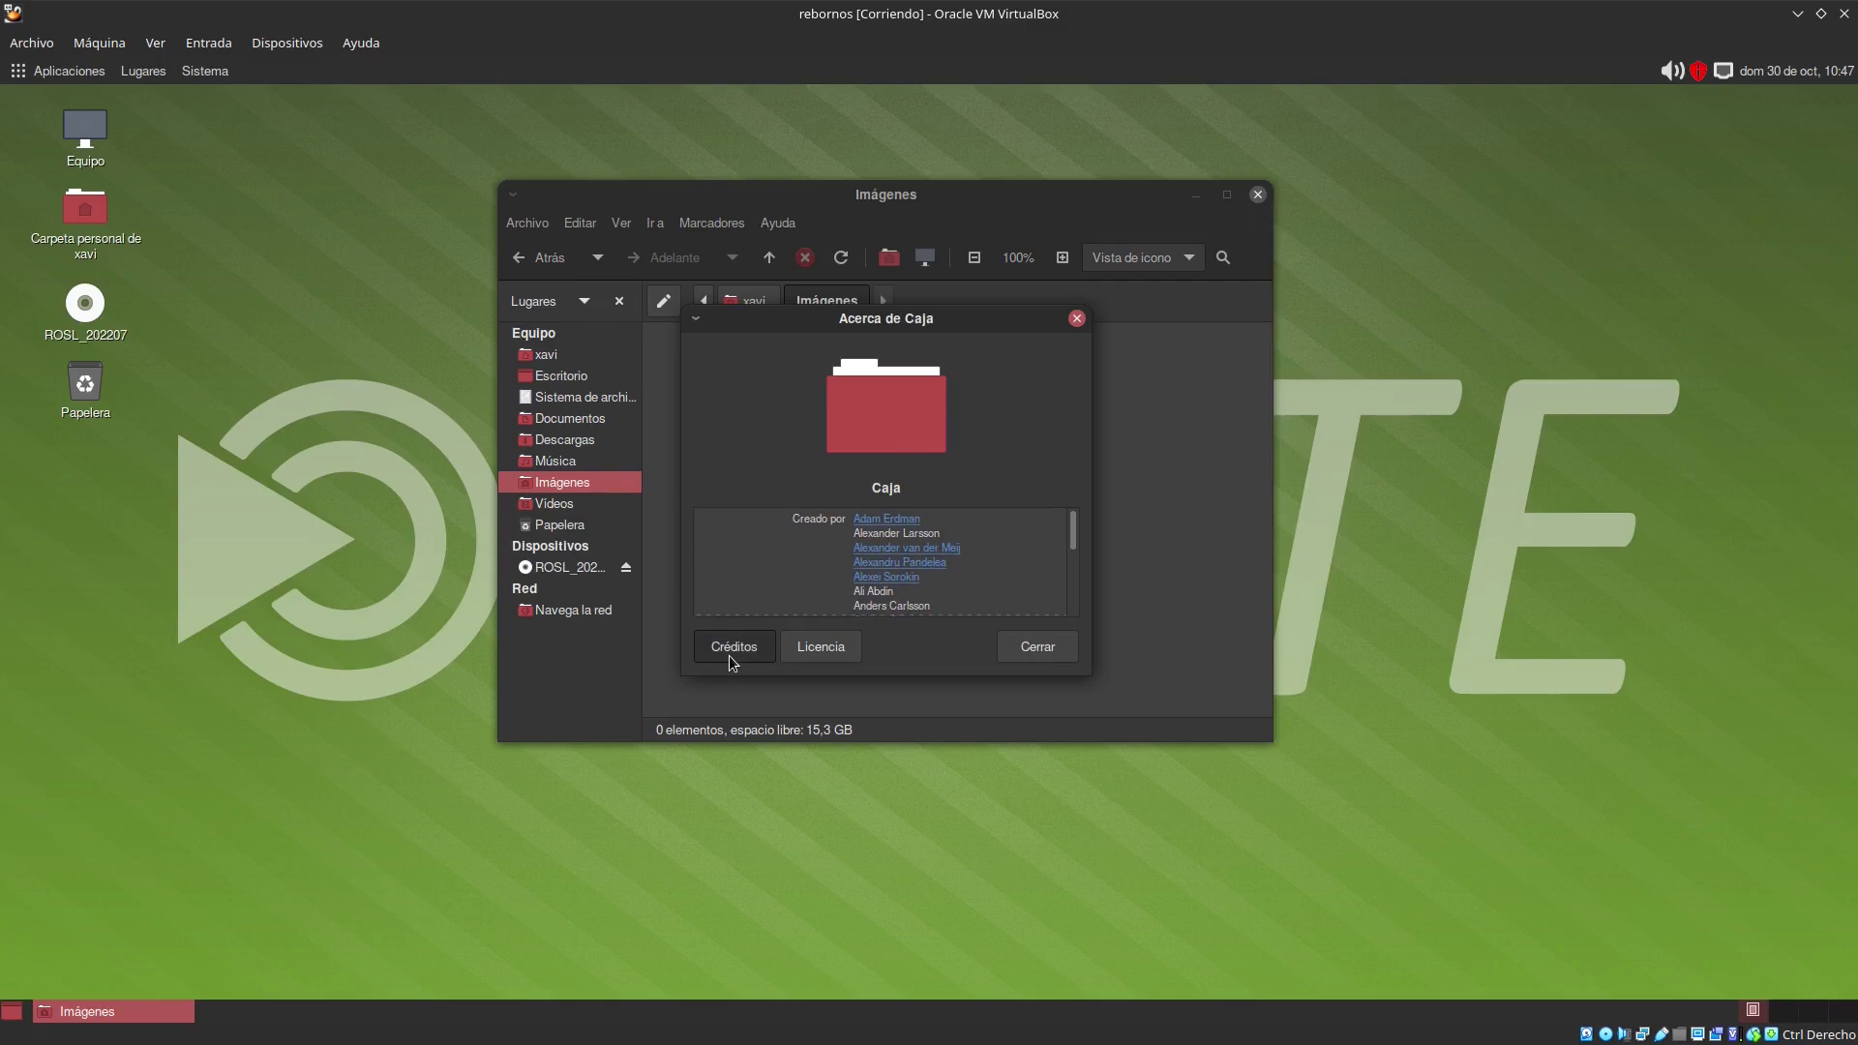
click(821, 643)
click(1049, 649)
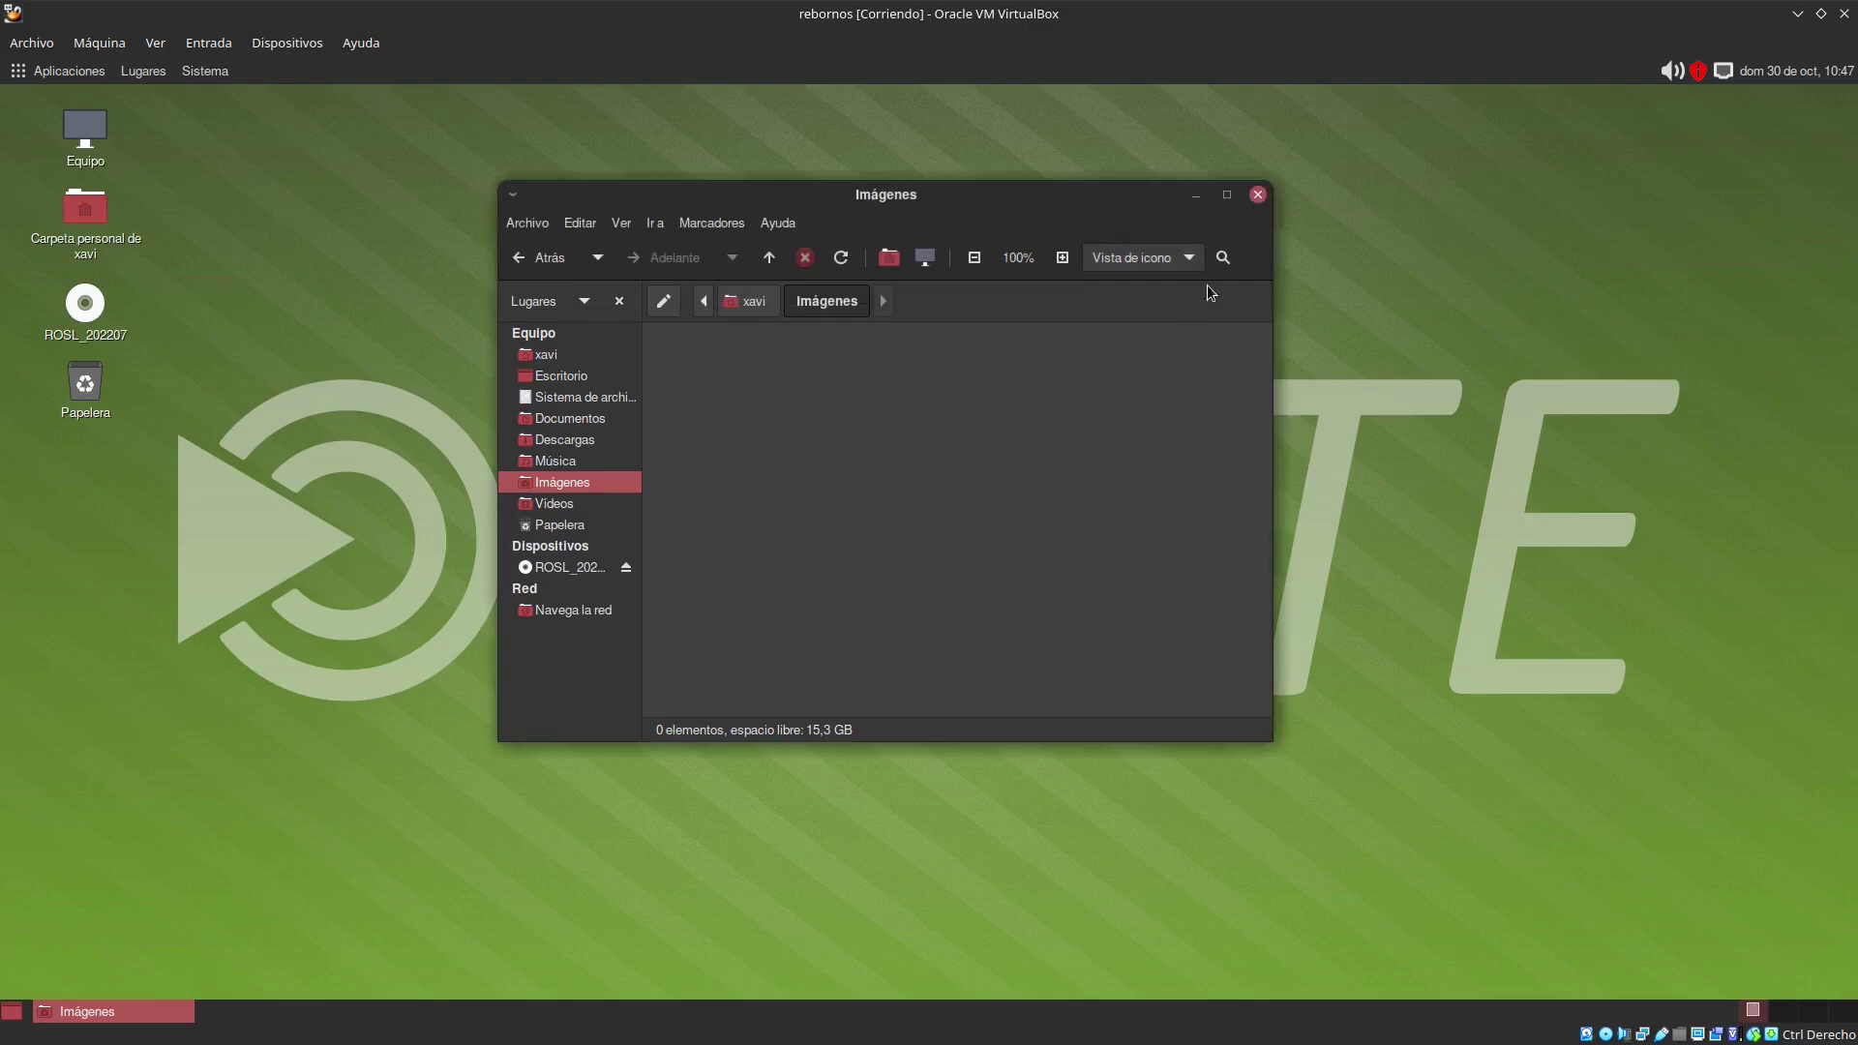
click(1257, 196)
Step: Open Monitor del sistema, reposition its window, check the Recursos, Sistema and Sistemas de archivos pages, and close it
click(63, 70)
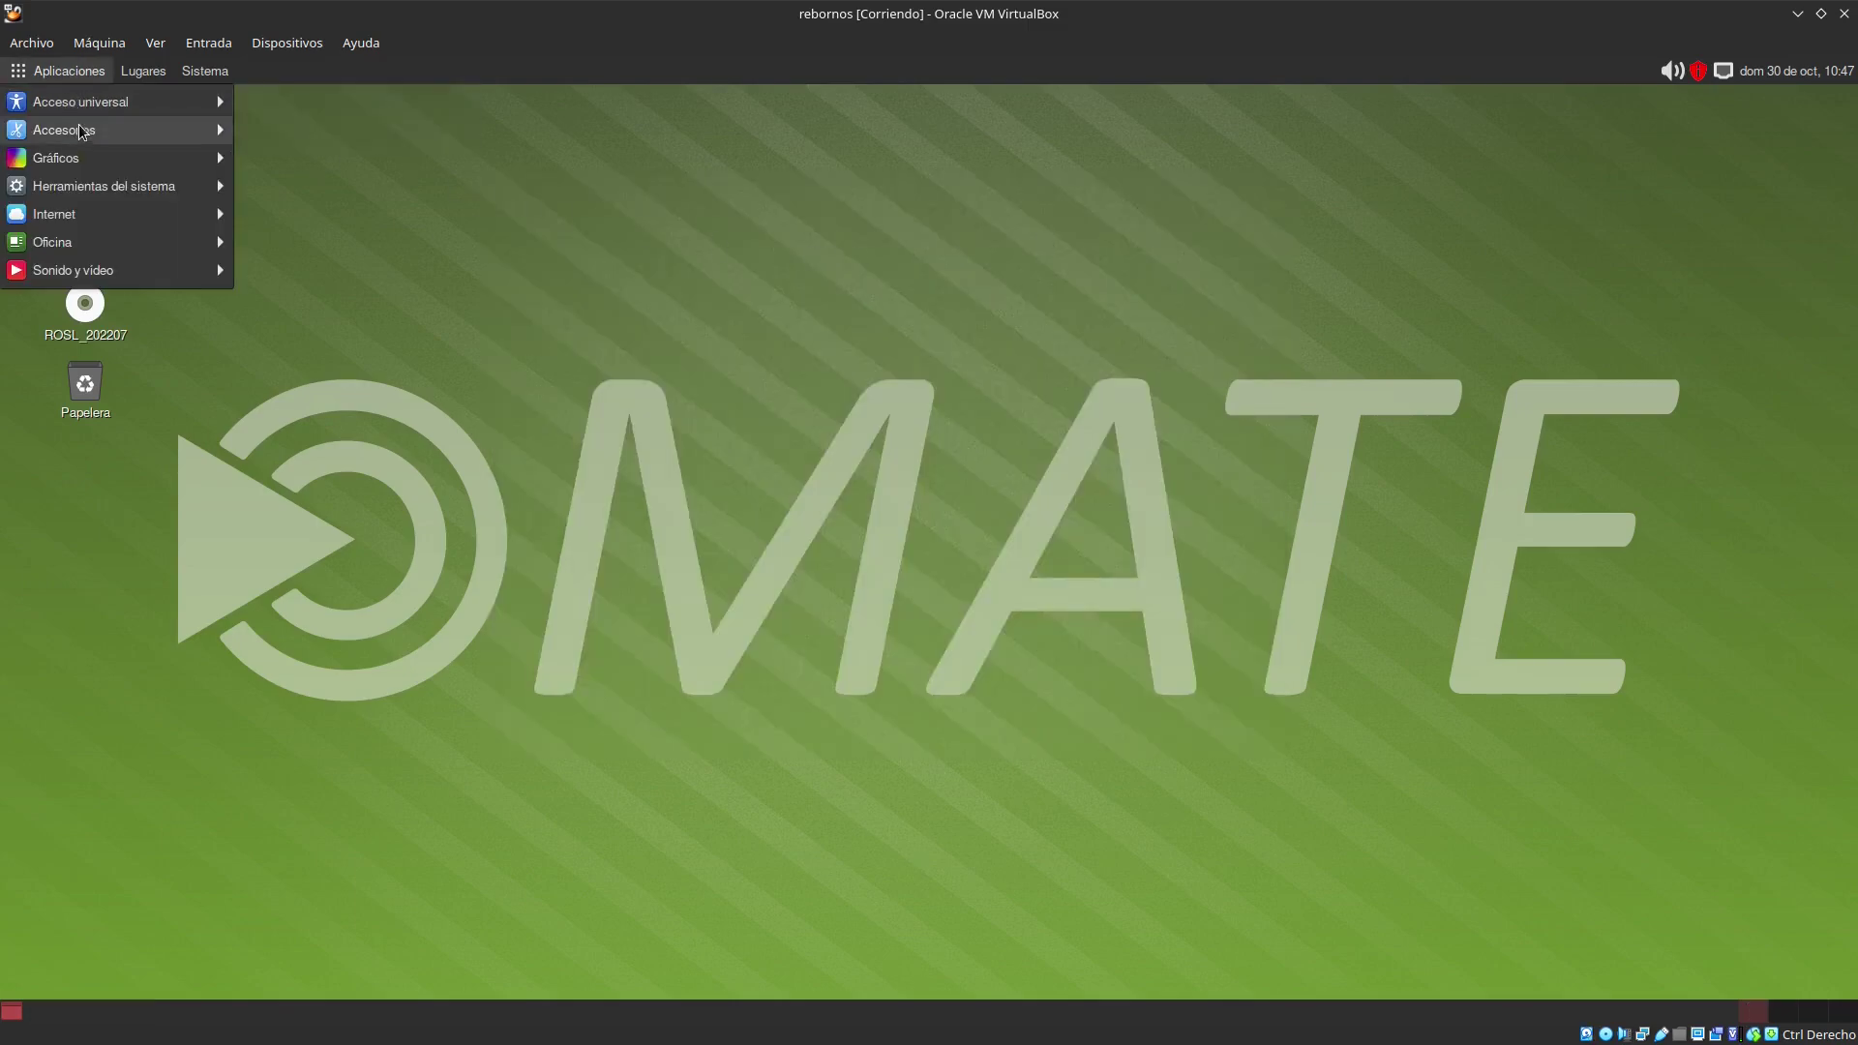
mouse_move(83, 133)
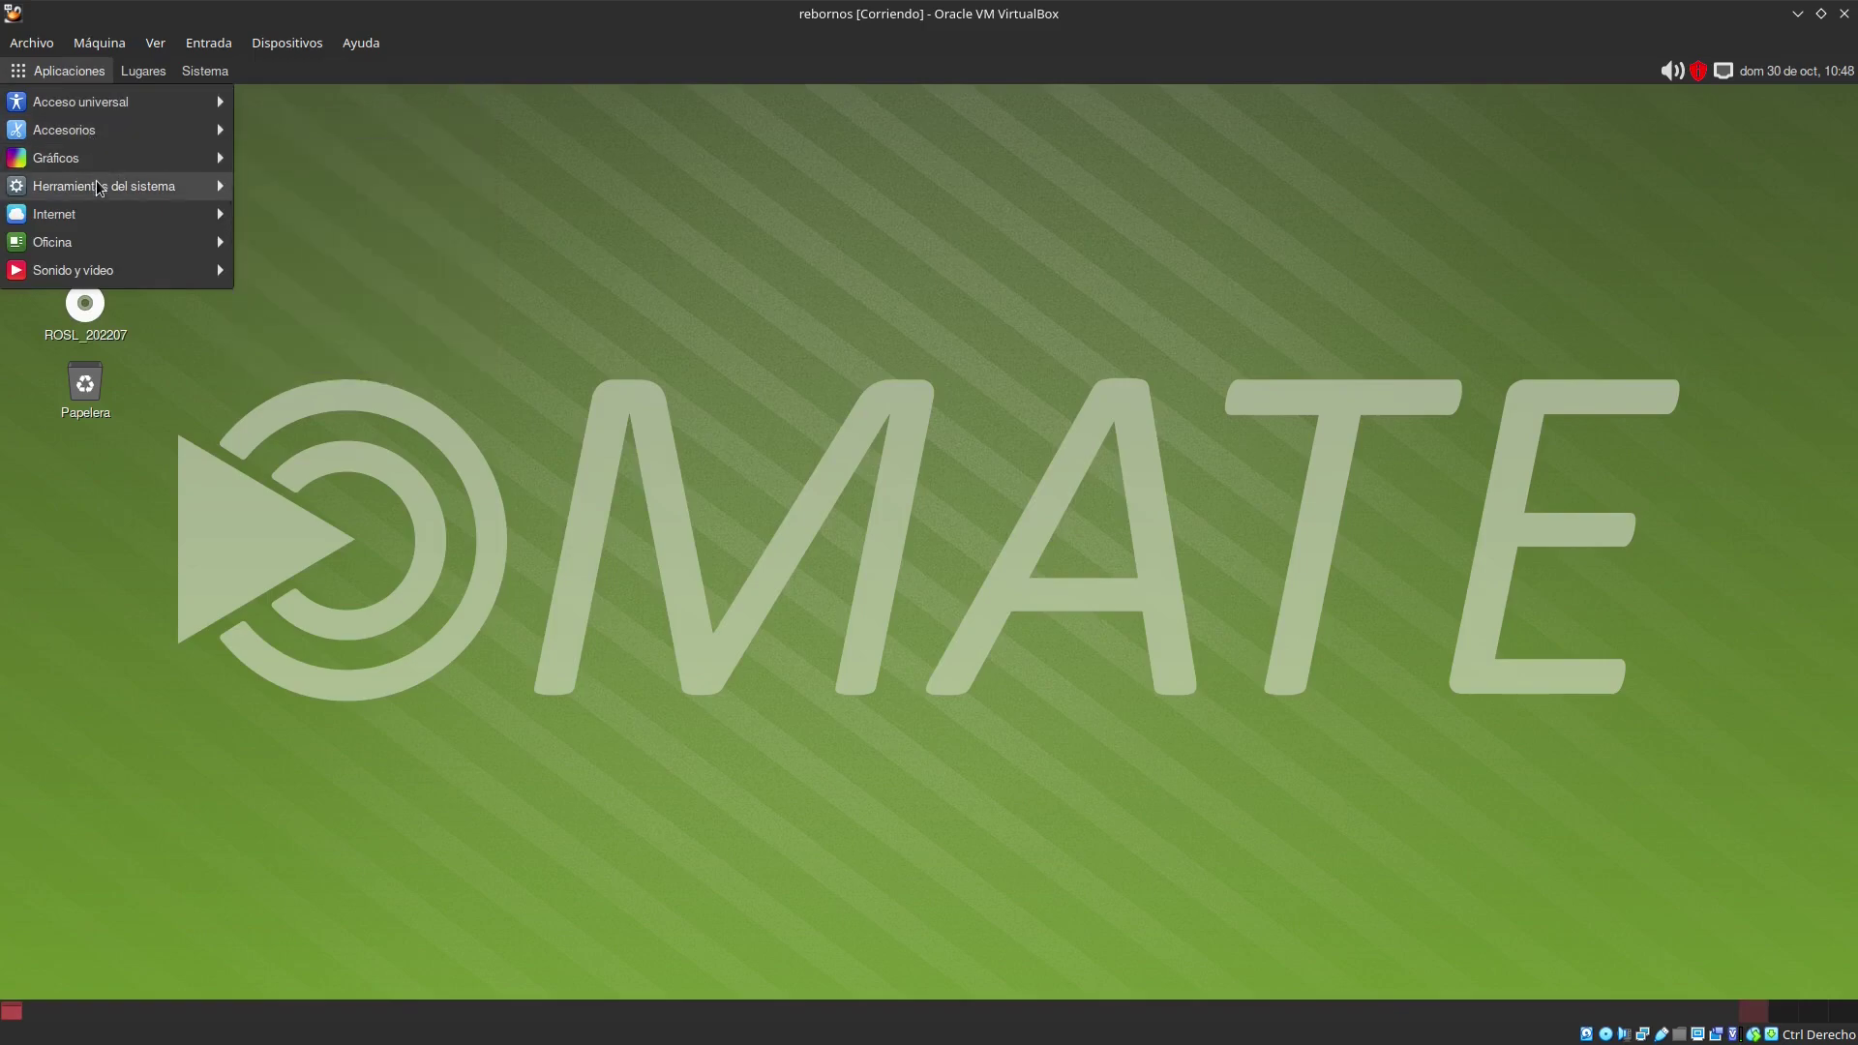
click(363, 267)
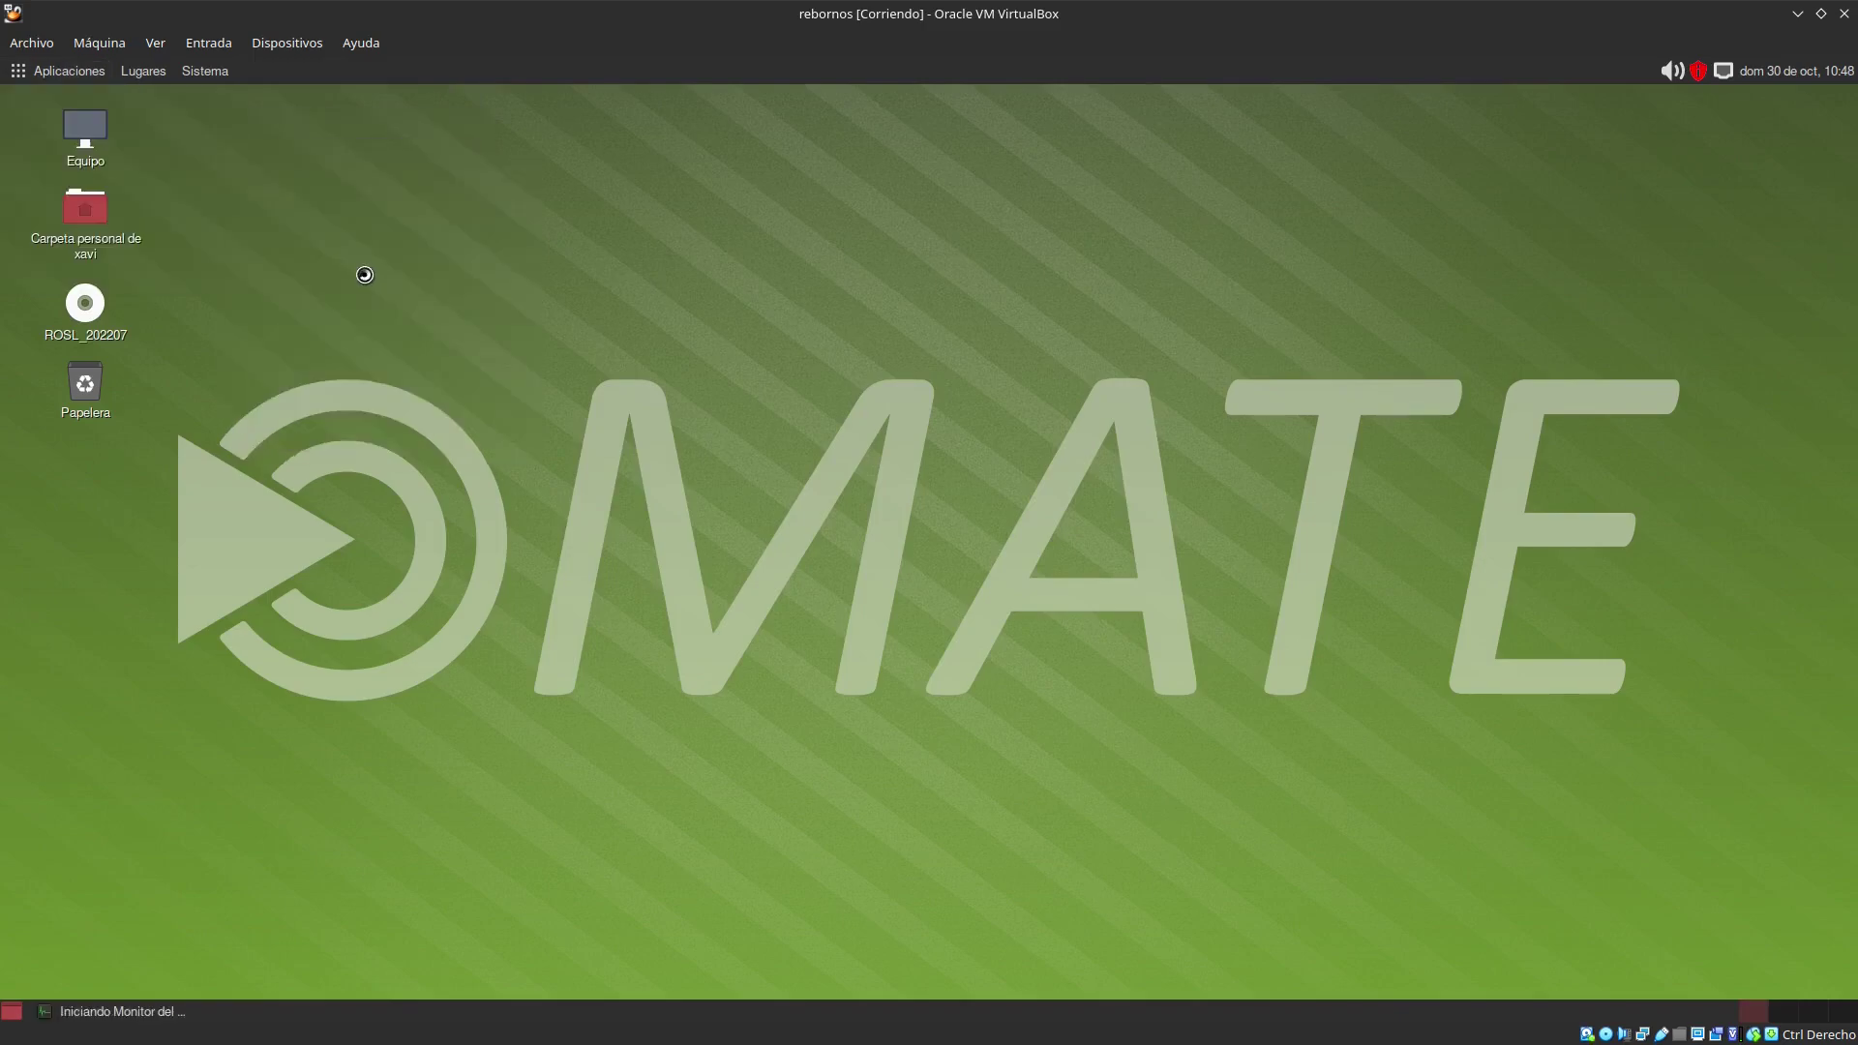
drag(429, 129, 876, 189)
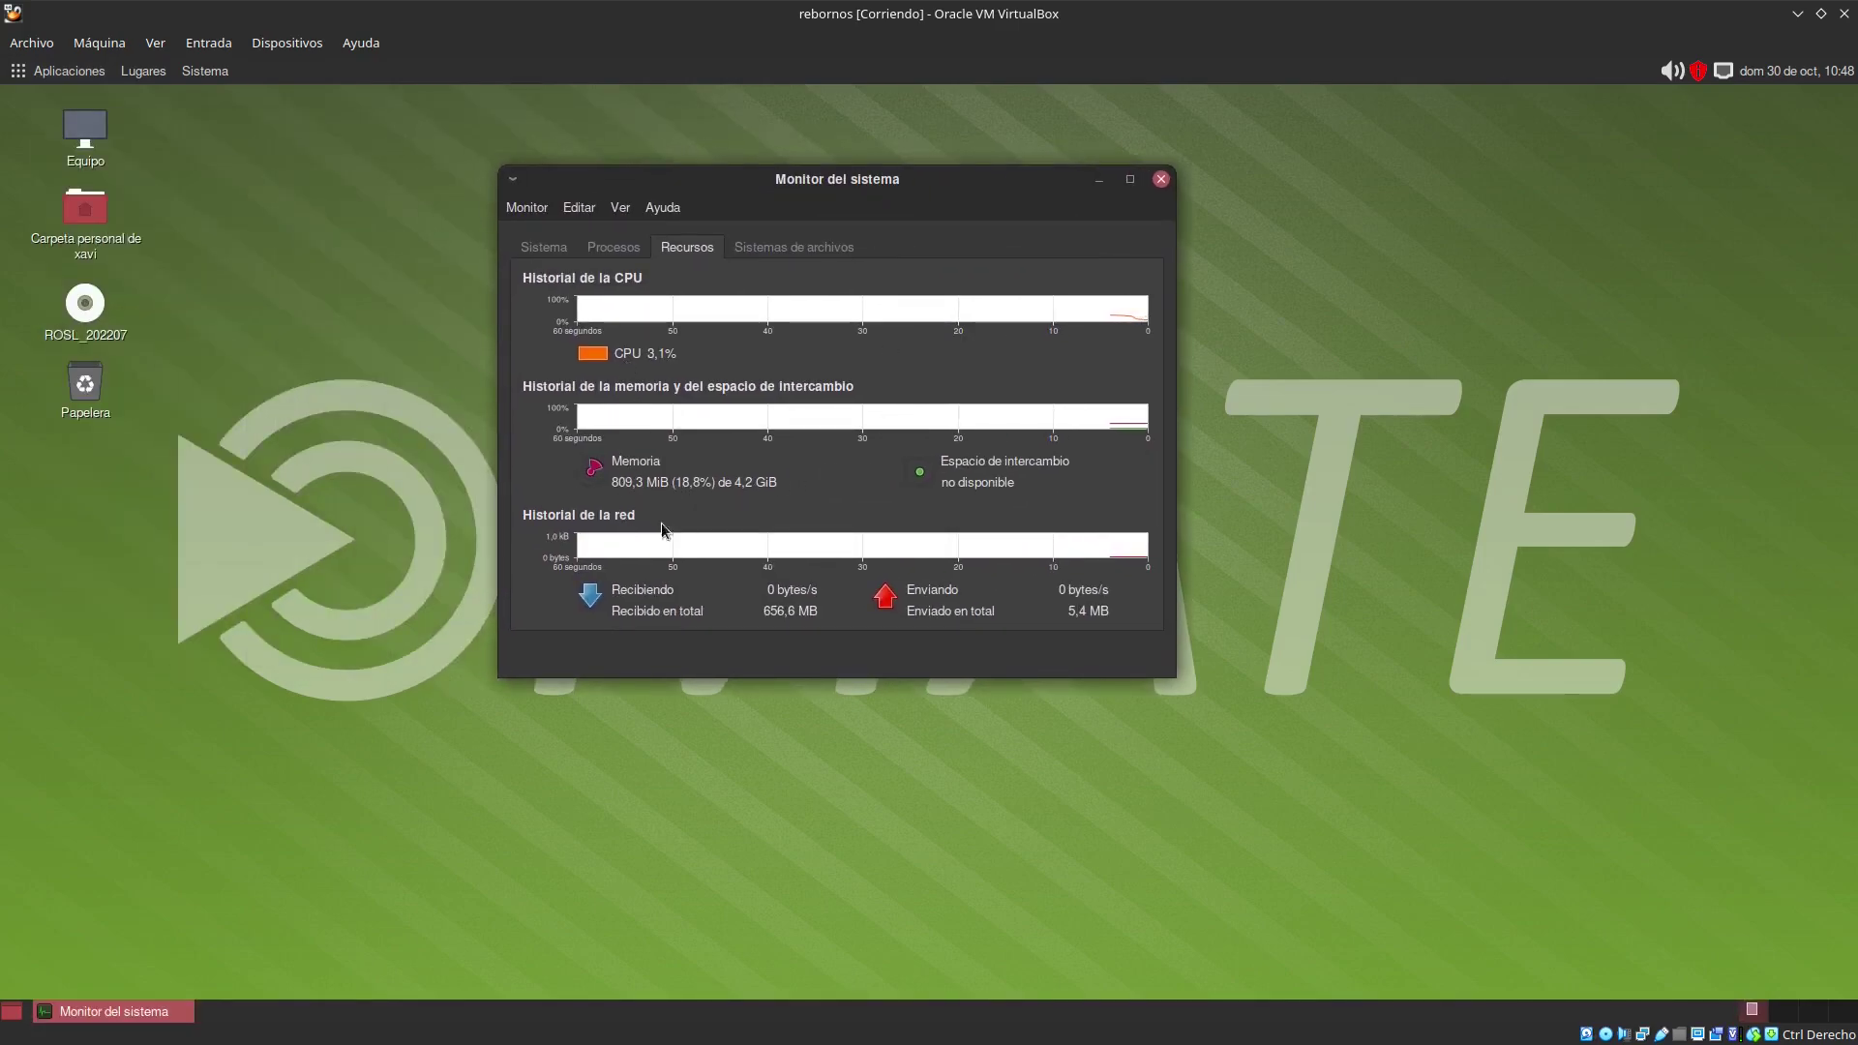
click(542, 260)
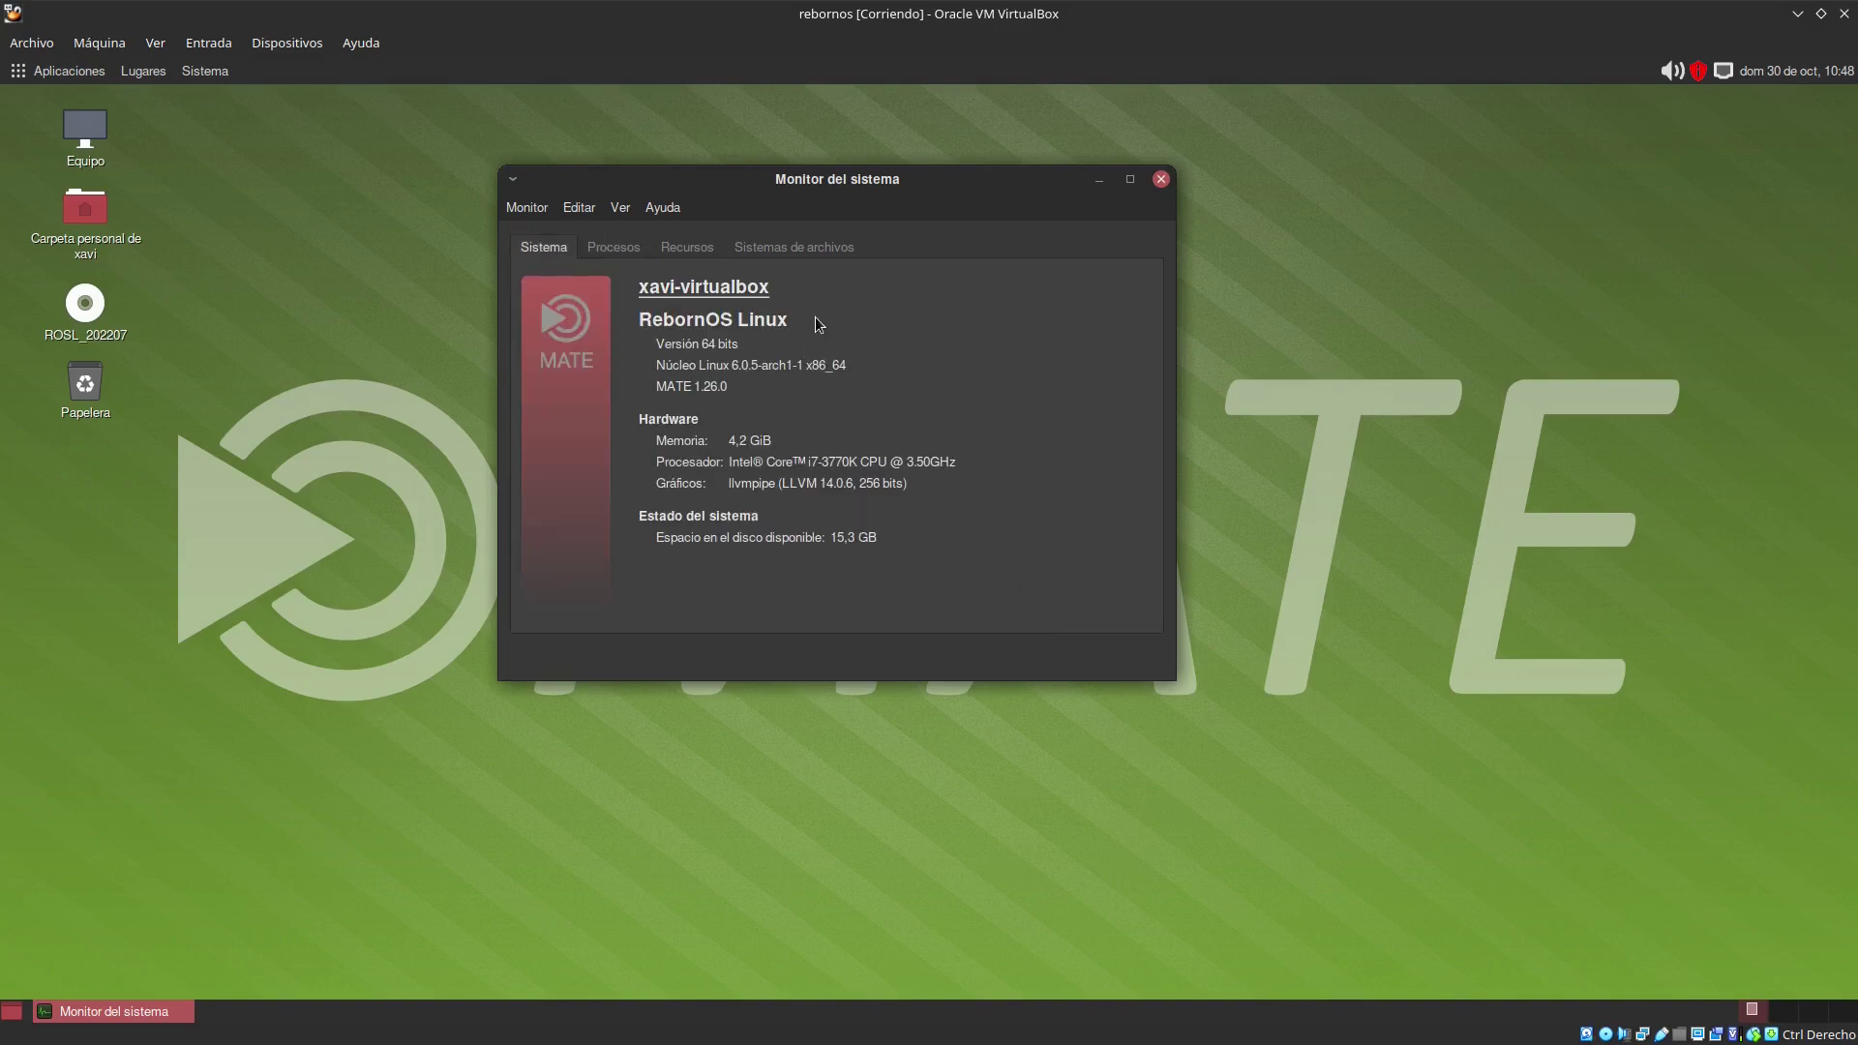
click(834, 251)
click(1160, 180)
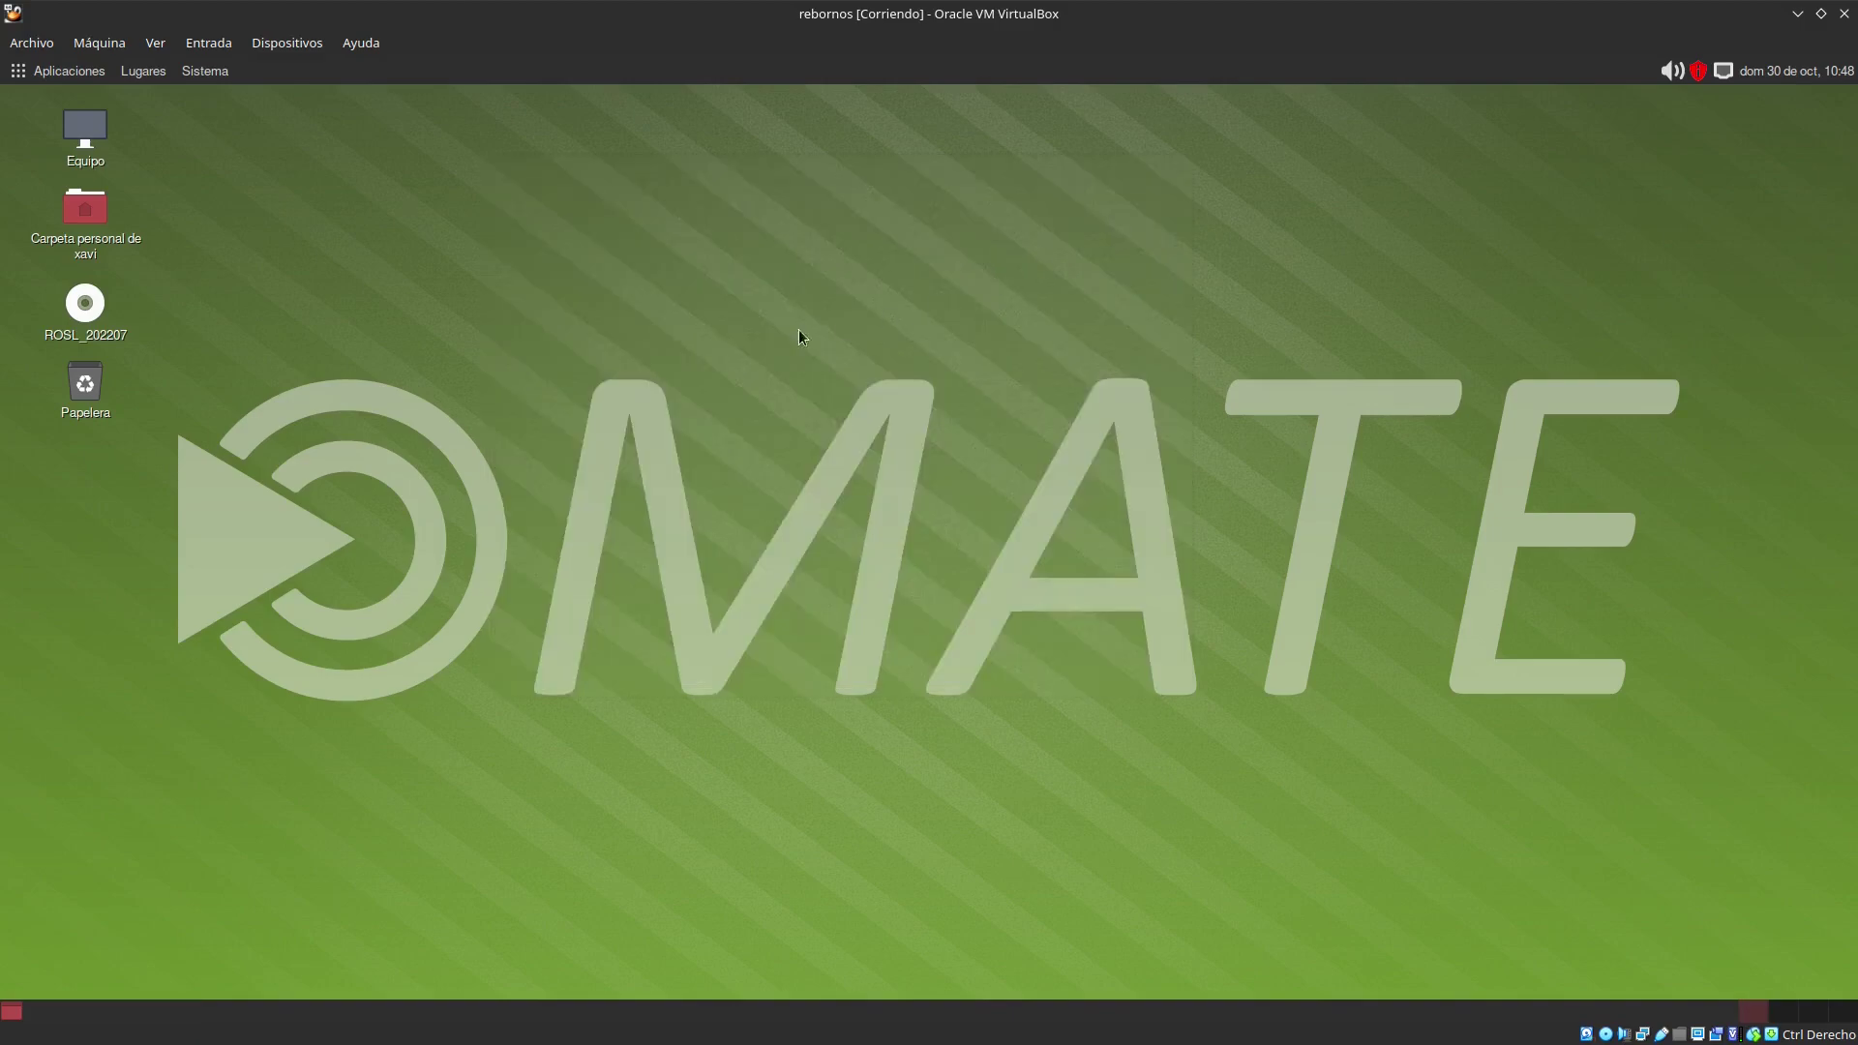
Step: Look through the Accesorios and Gráficos applications, open Visor de imágenes Ojo de MATE, and reposition its window
click(73, 71)
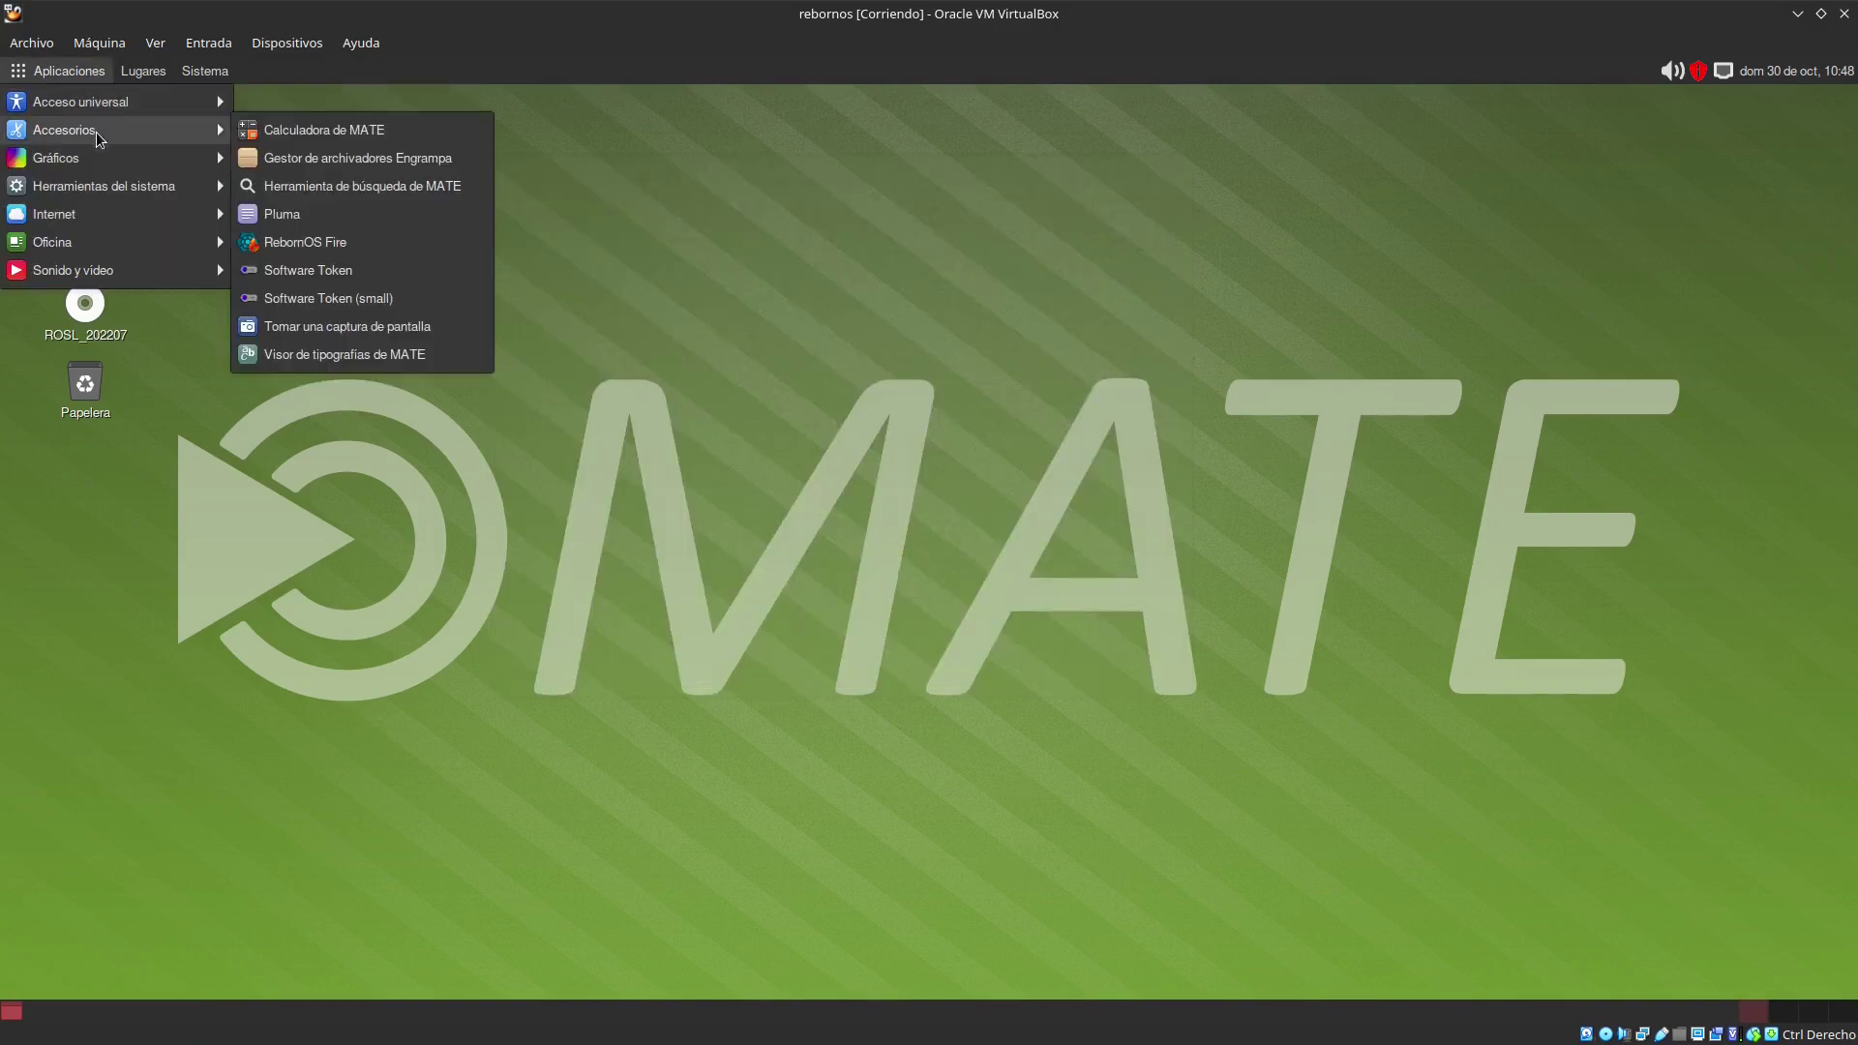
mouse_move(100, 159)
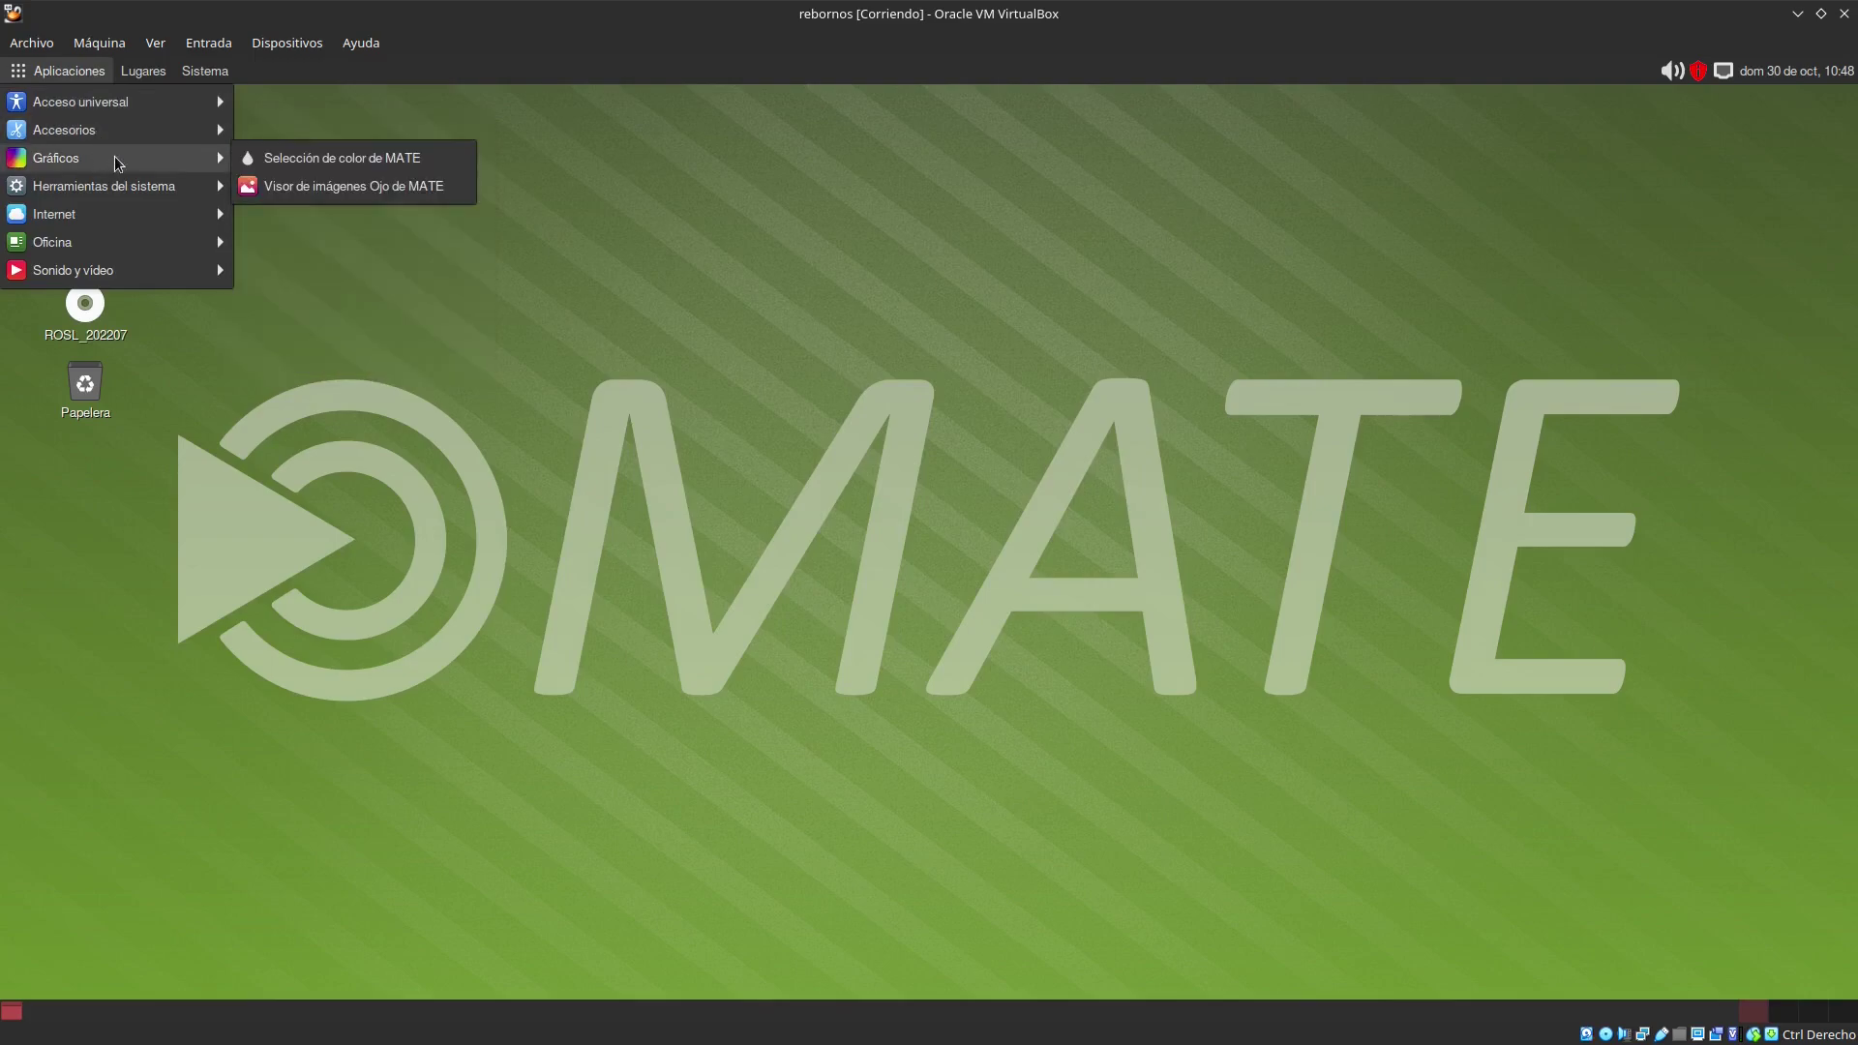
click(327, 190)
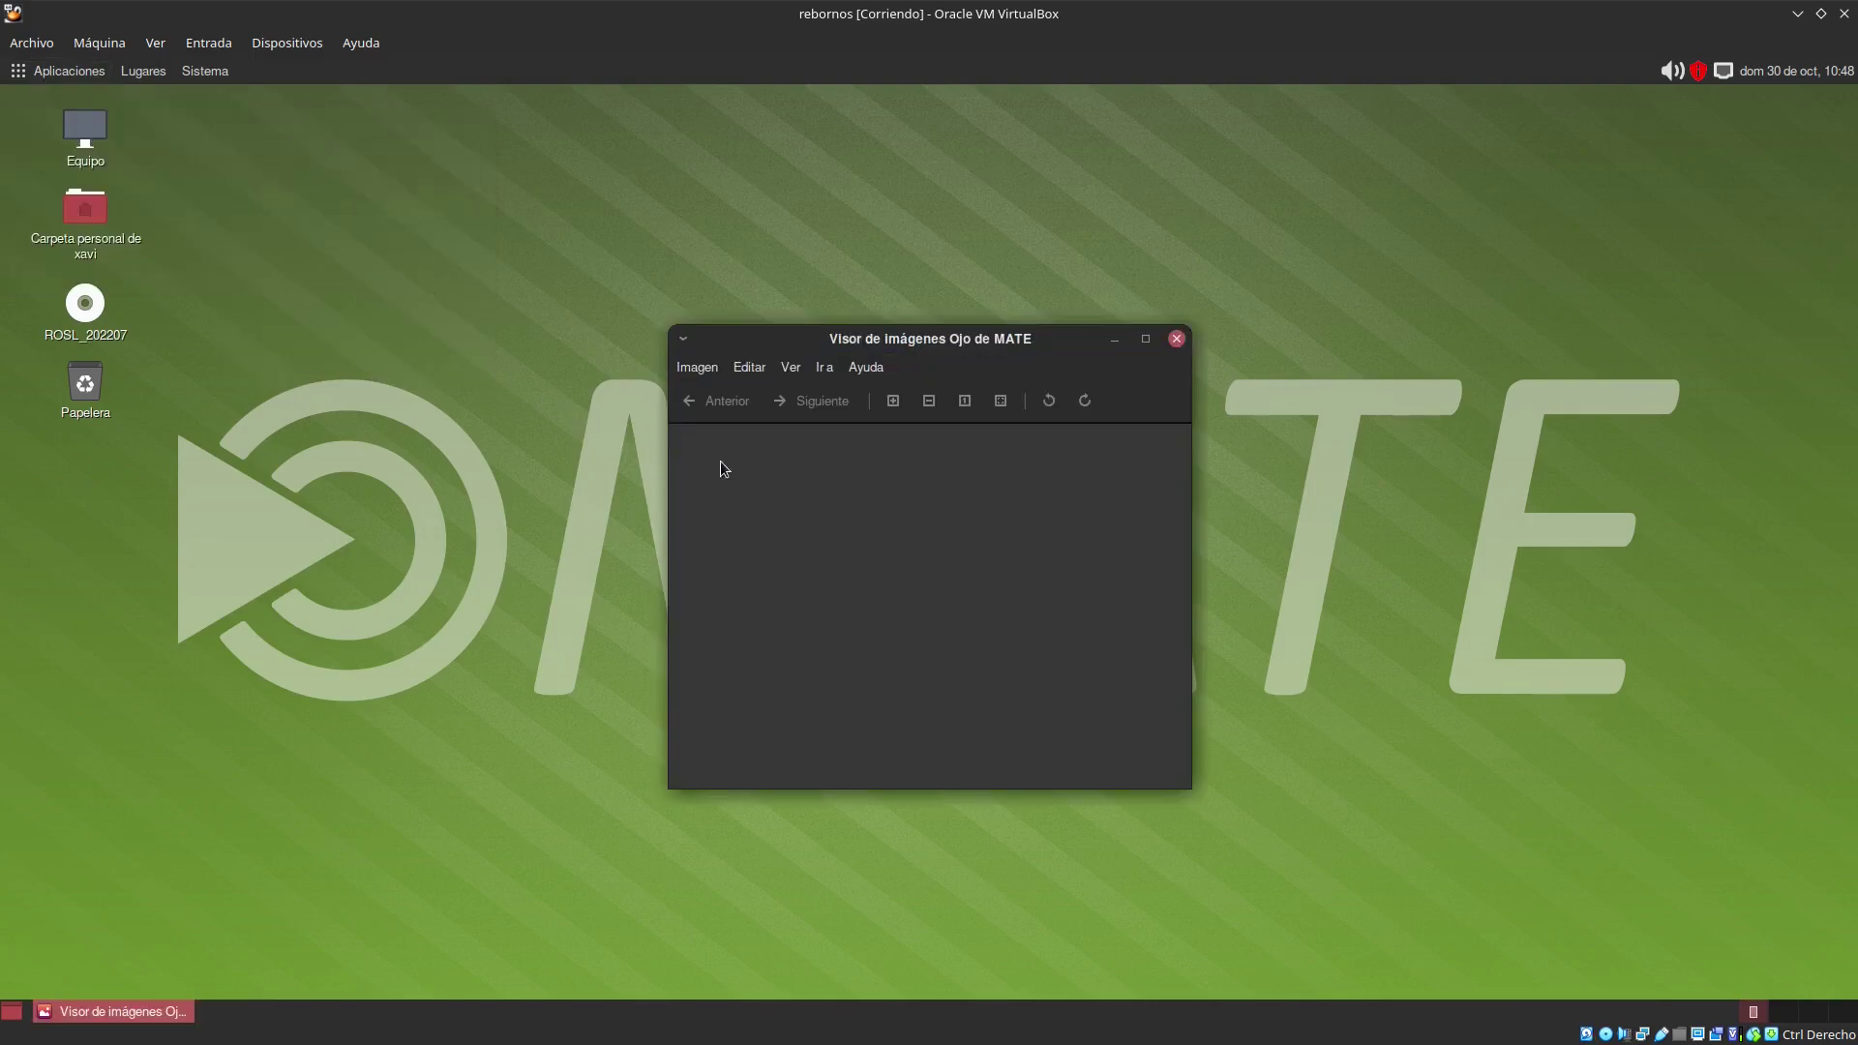
drag(908, 348, 862, 294)
Step: View the version information, credits and licence of Ojo de MATE, and close the image viewer
click(820, 312)
click(851, 369)
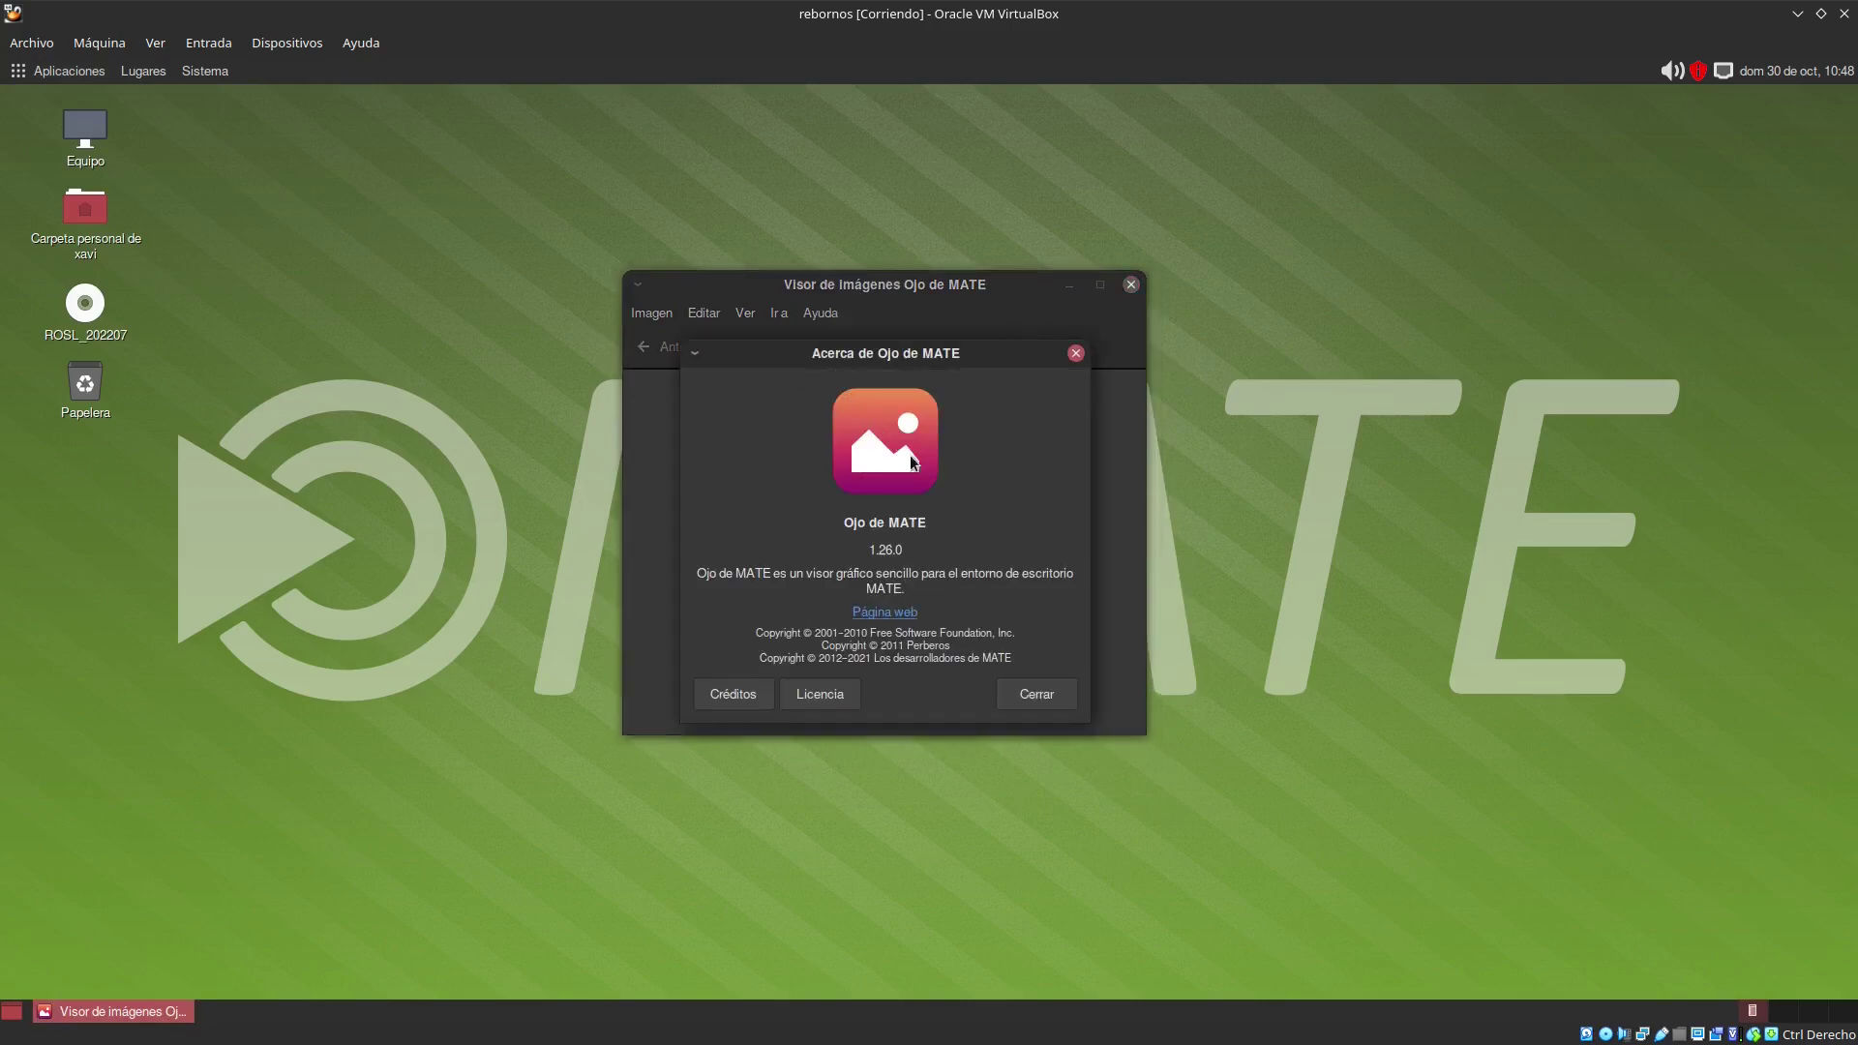
click(732, 693)
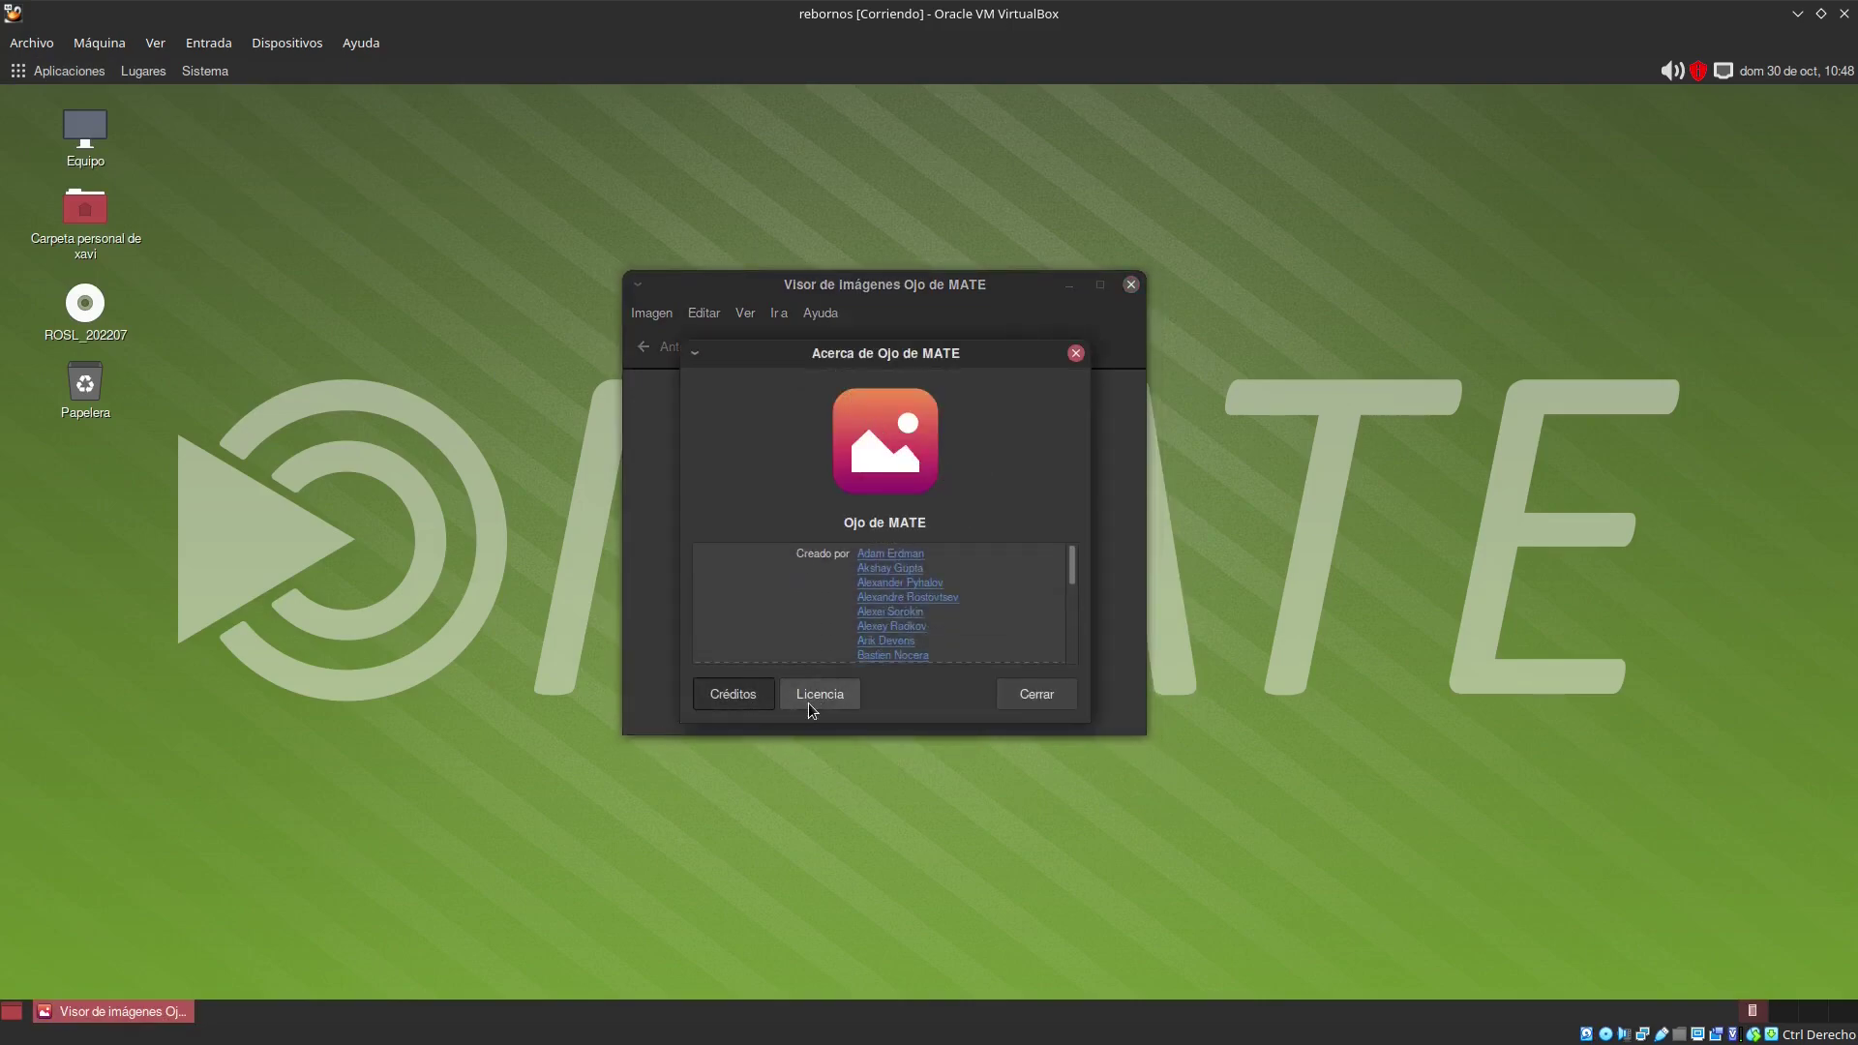
click(811, 704)
click(1033, 694)
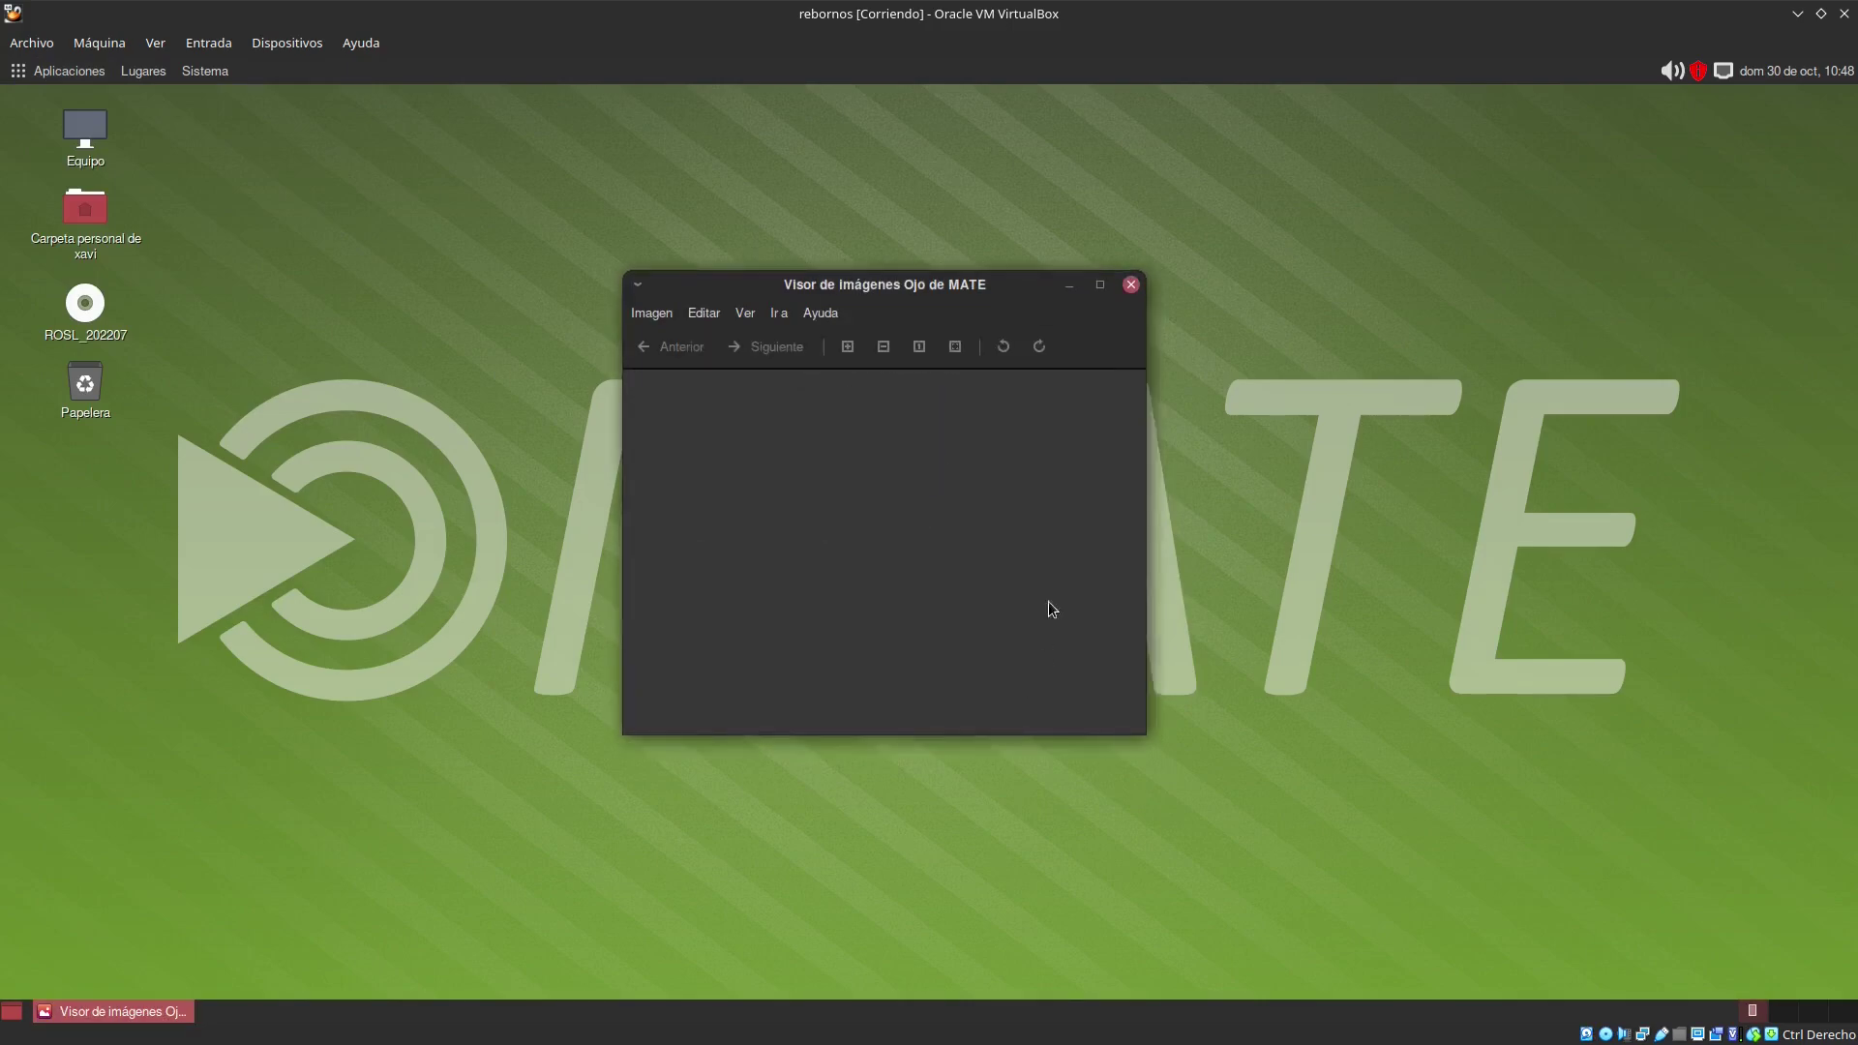
click(1130, 285)
Step: Open Terminal de MATE and try to run neofetch
click(78, 77)
mouse_move(100, 171)
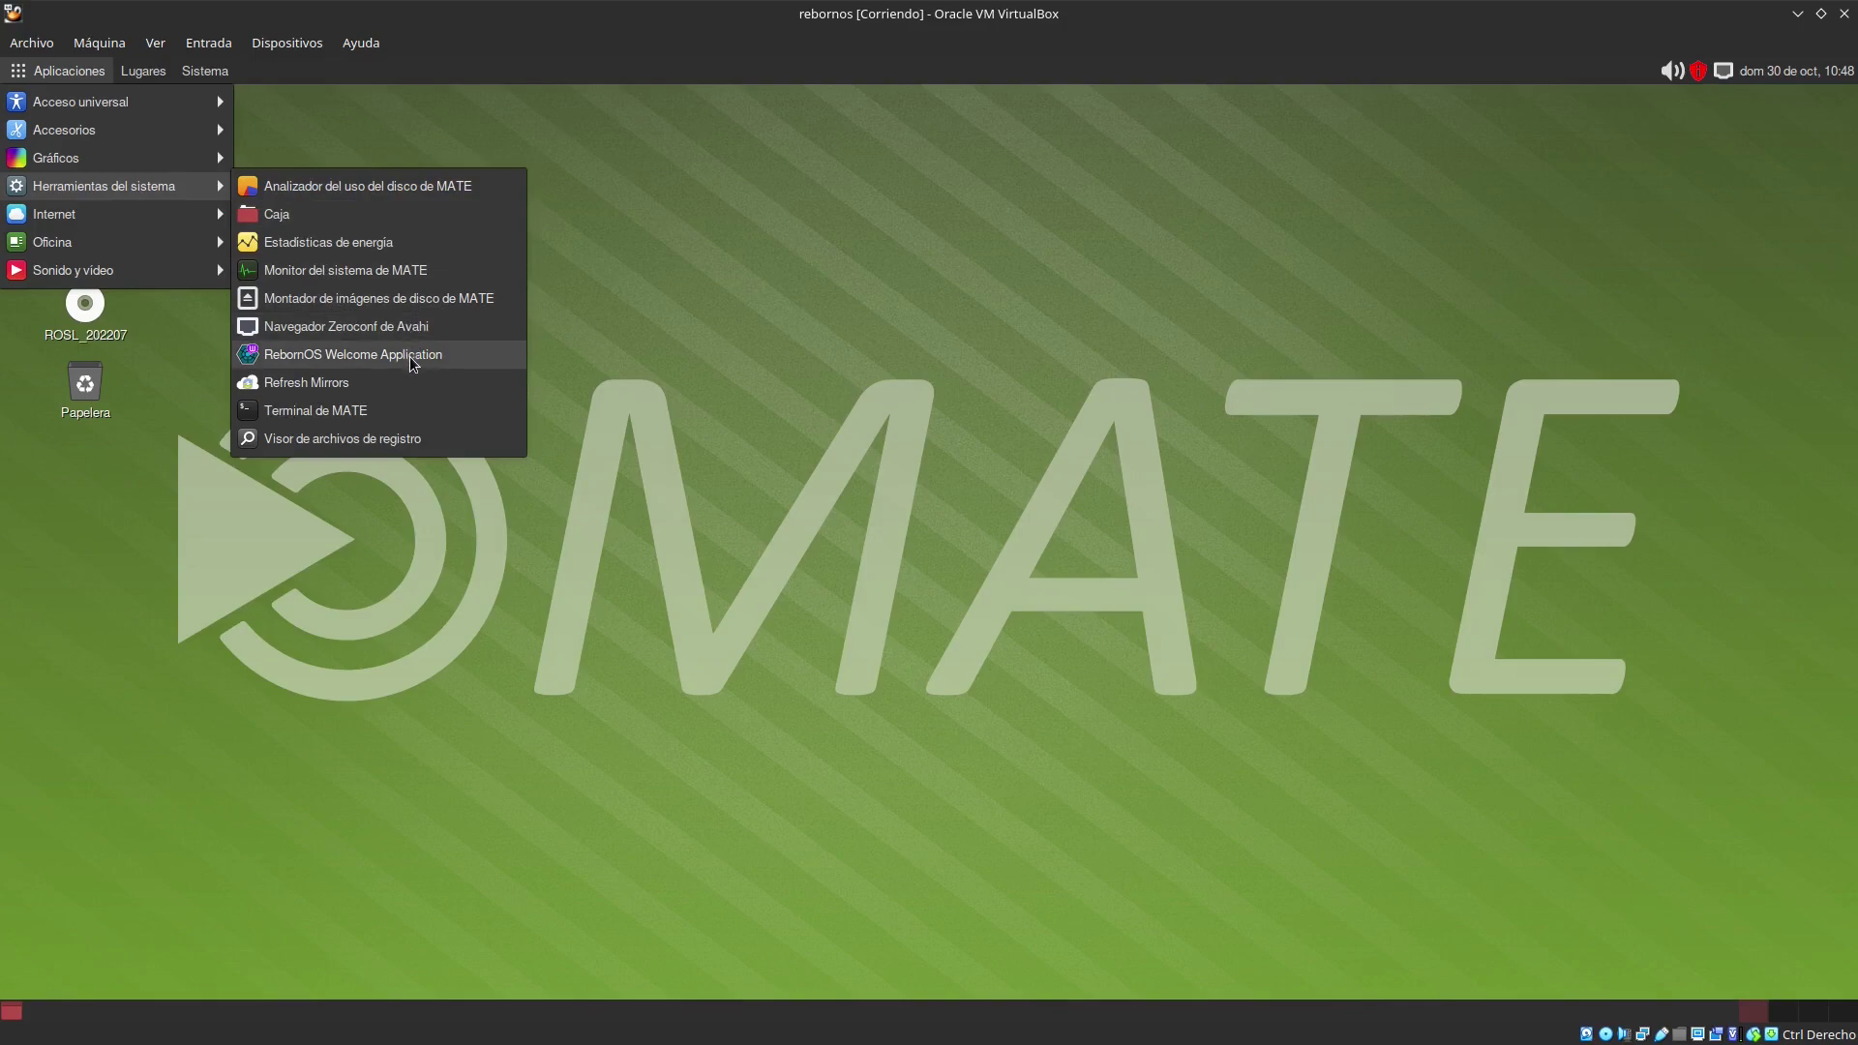
click(357, 406)
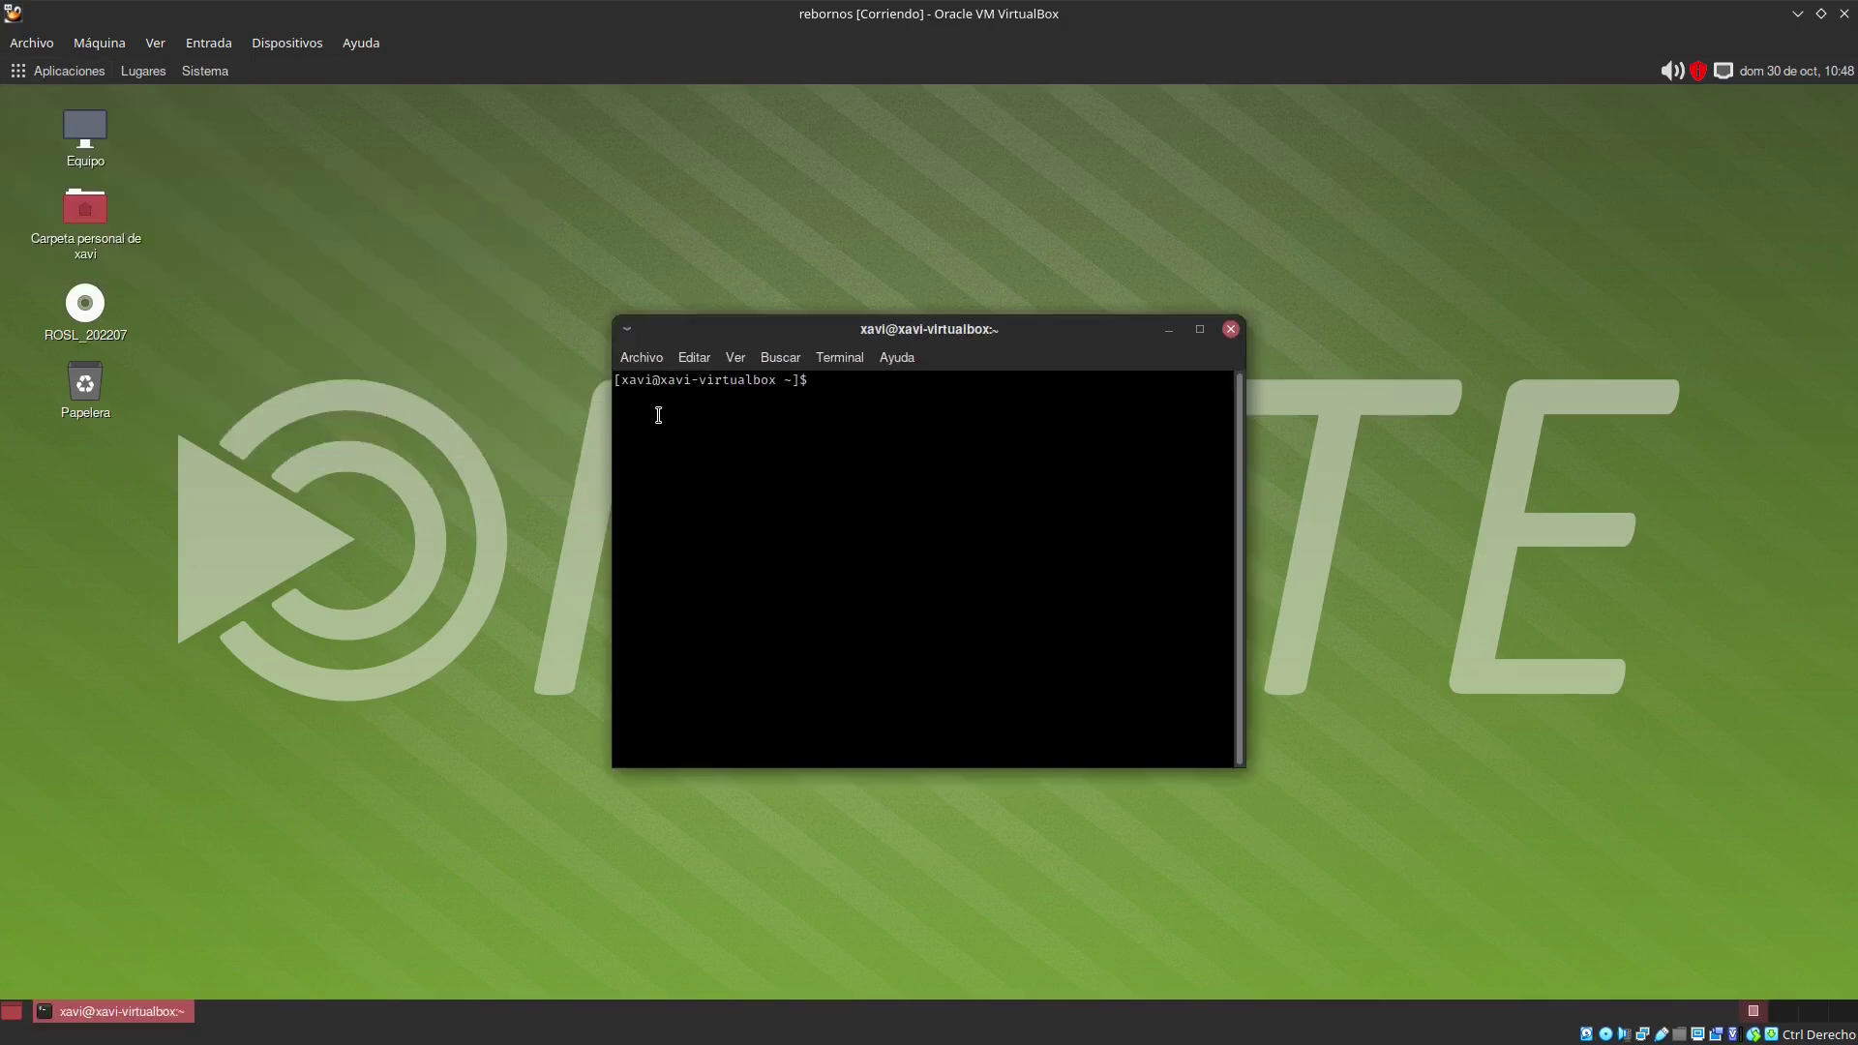
text(neofetch)
key(Return)
Step: Install neofetch with sudo pacman -S neofetch, authenticating with the account password and accepting the installation
text(sudoi)
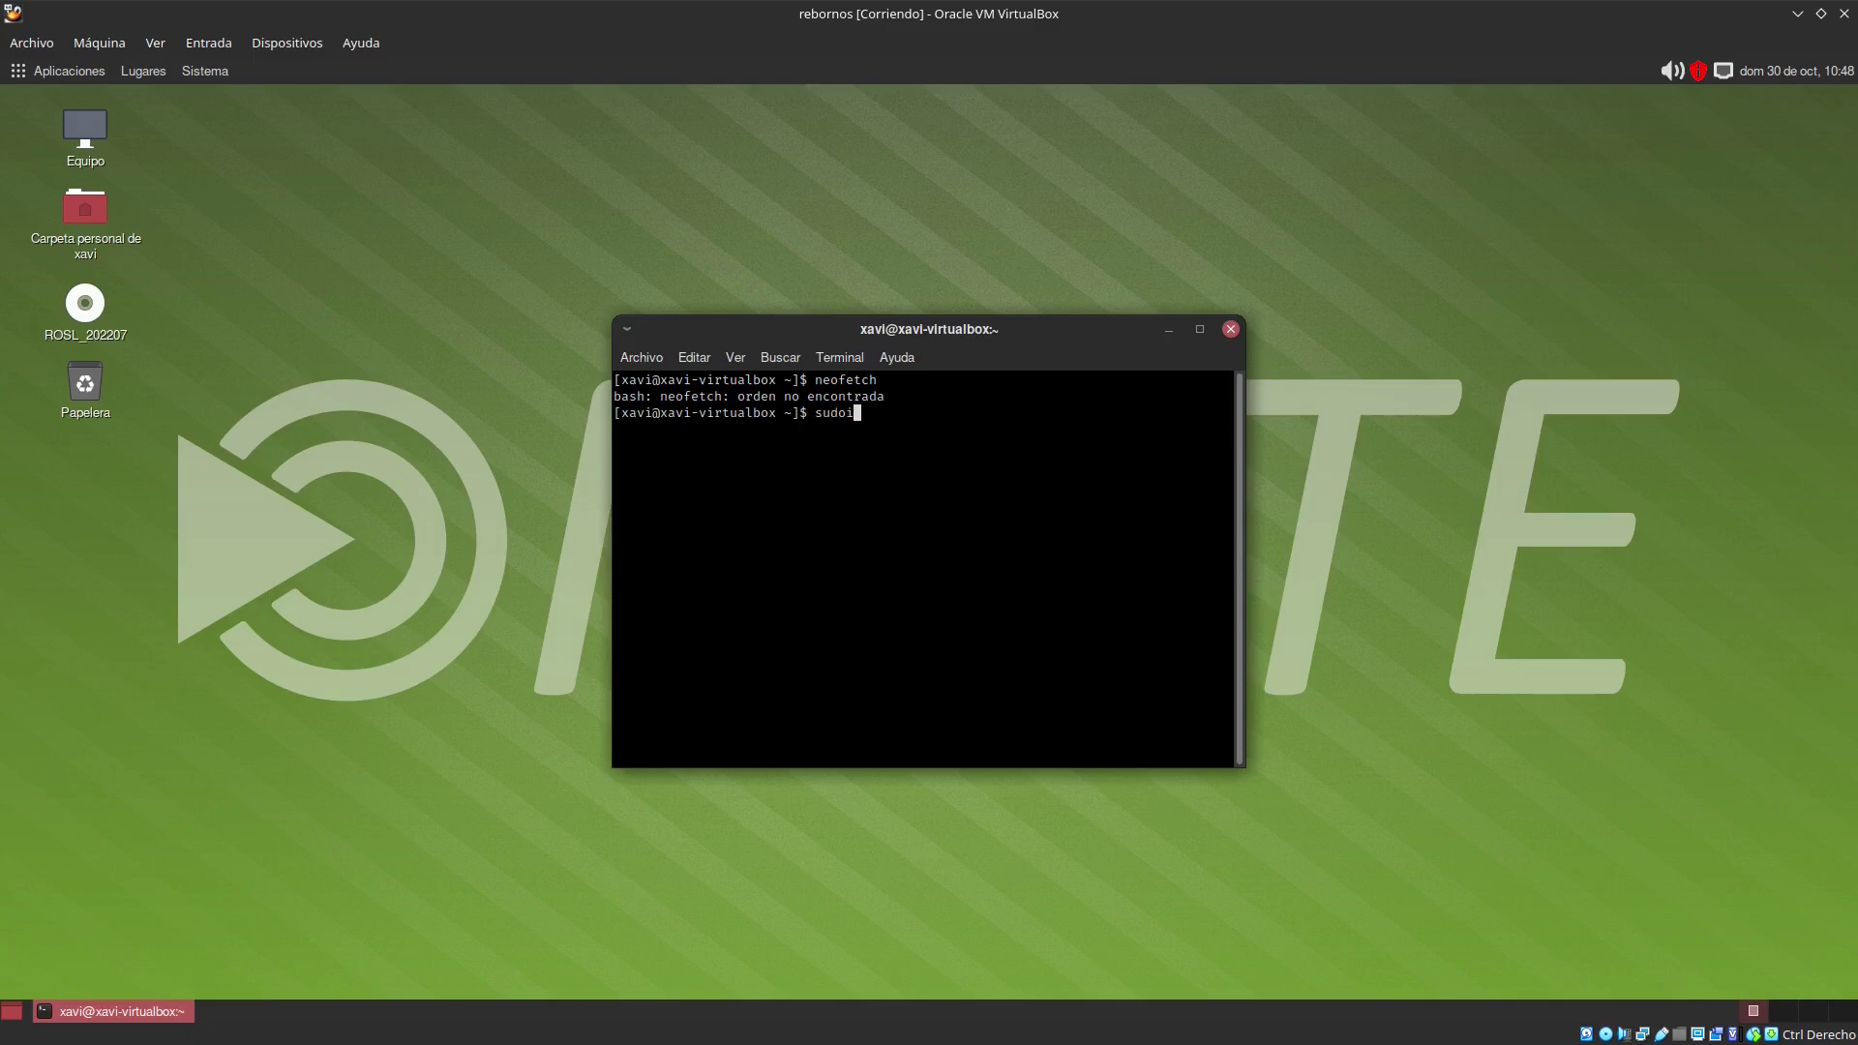
text(pacman)
text(-S neofetch)
key(Return)
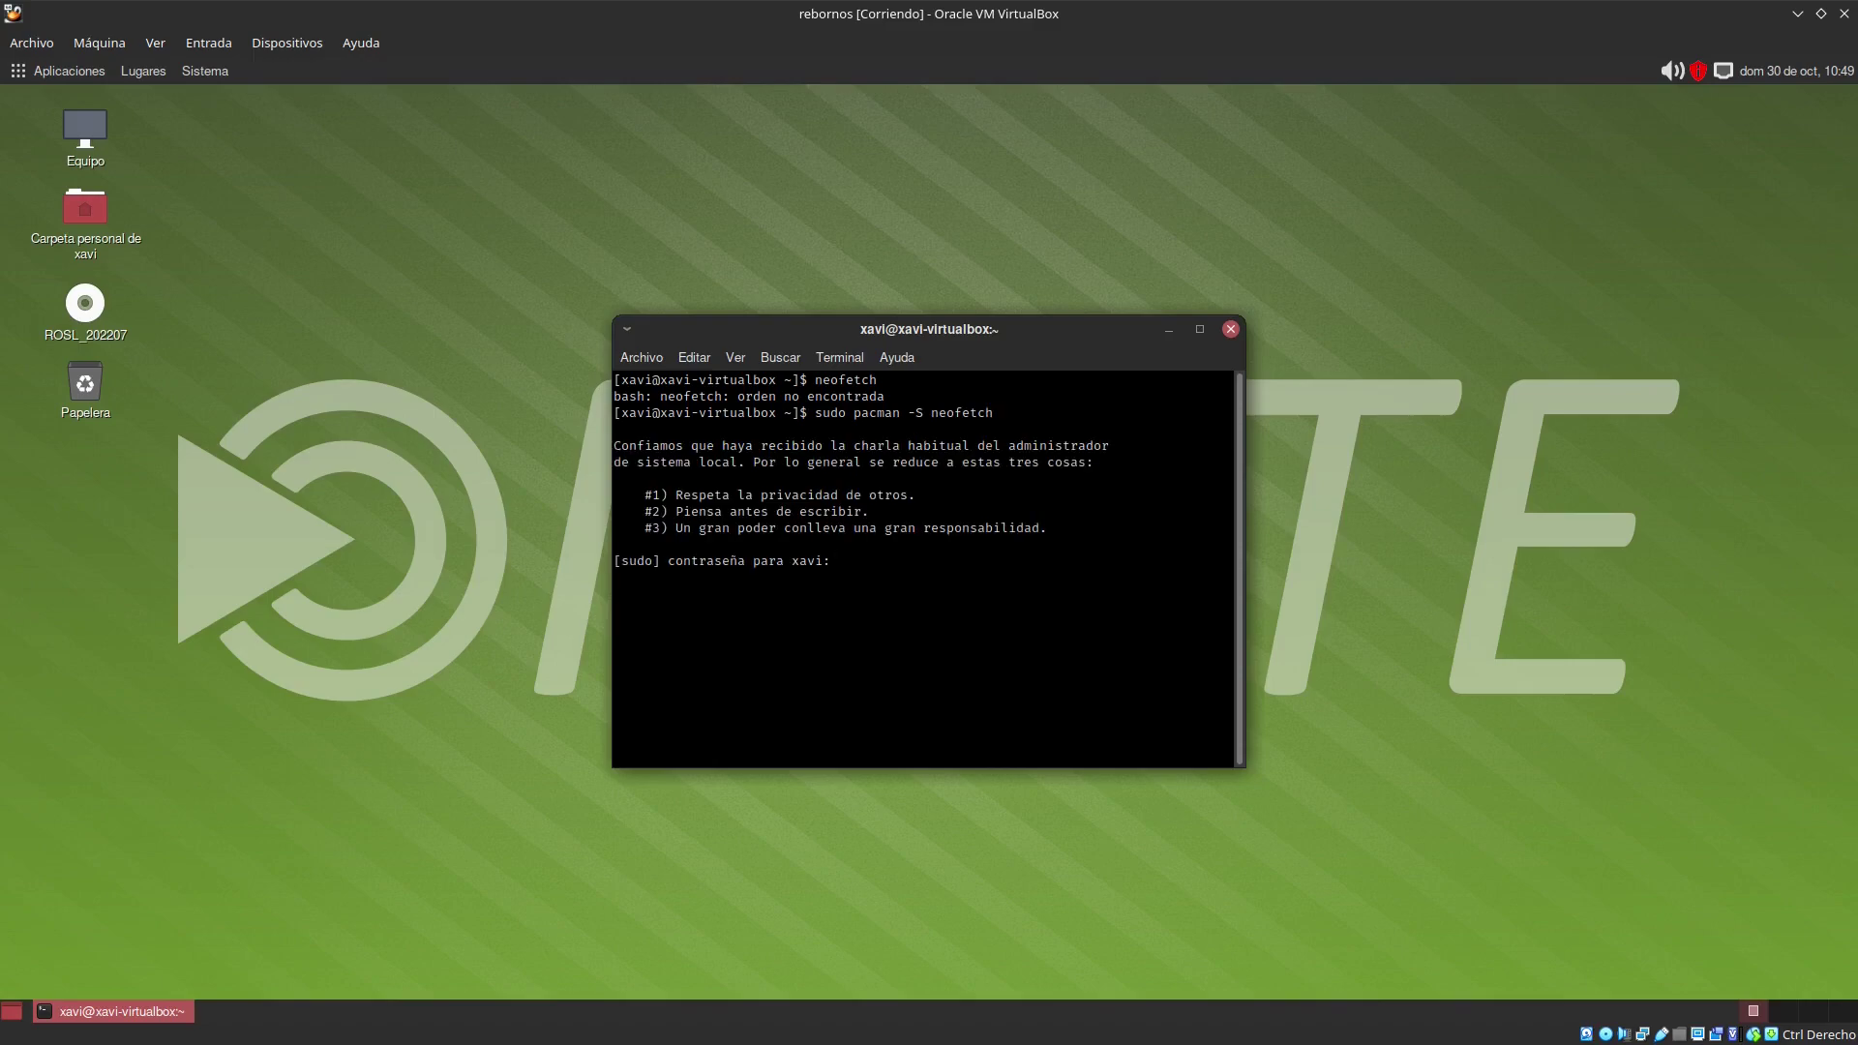
key(Return)
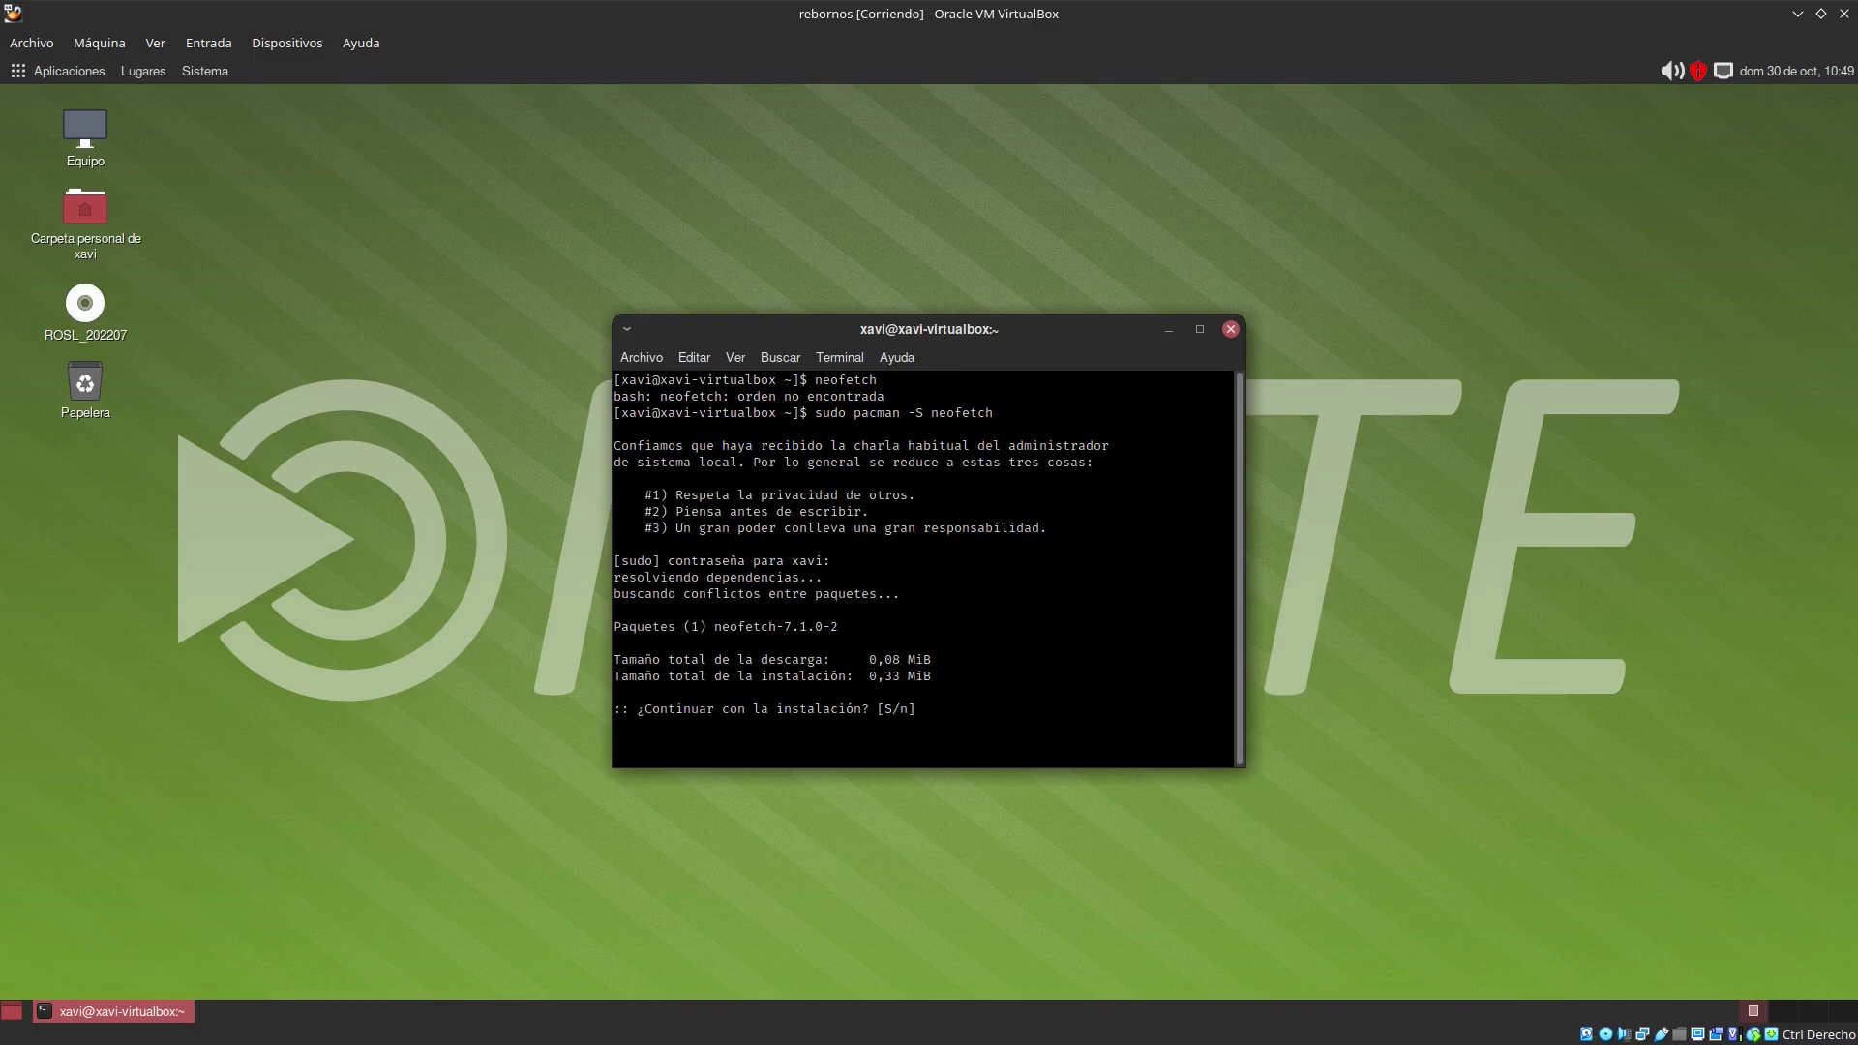
key(Return)
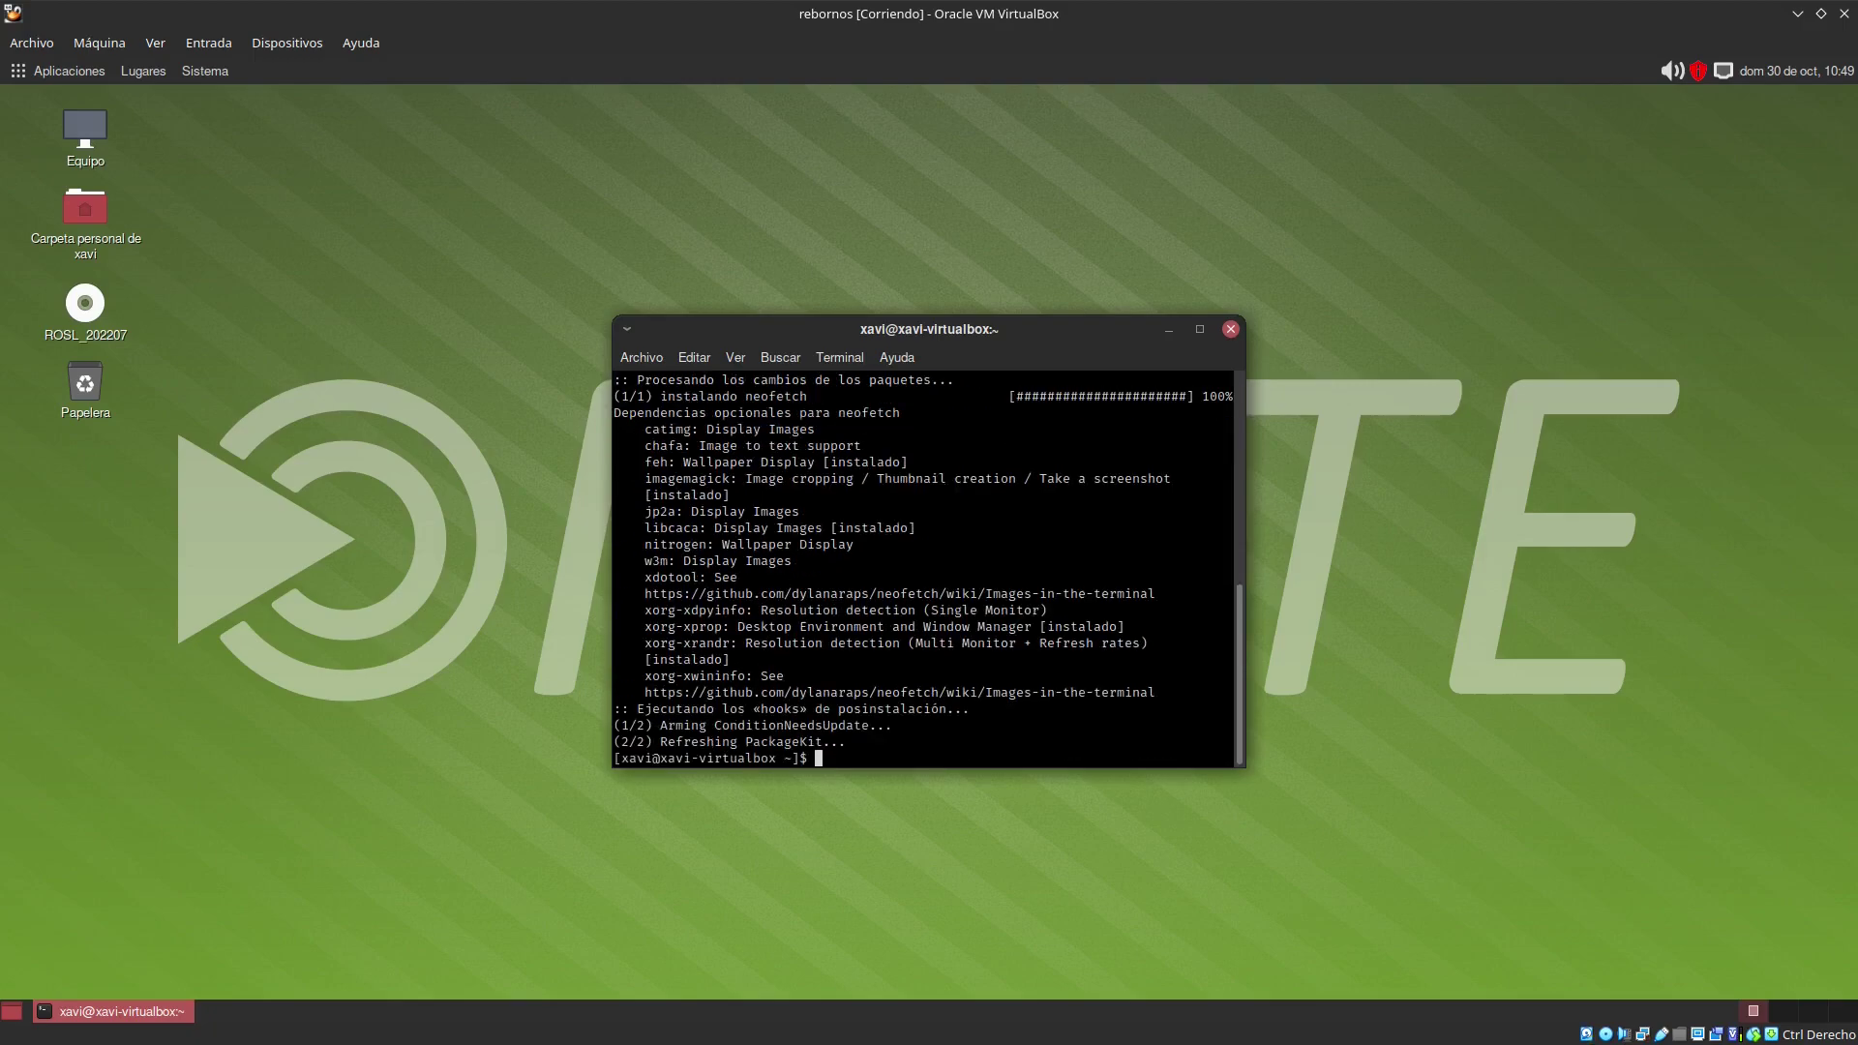
Step: Run neofetch in a cleared terminal and enlarge the text to examine the system information
text(ch)
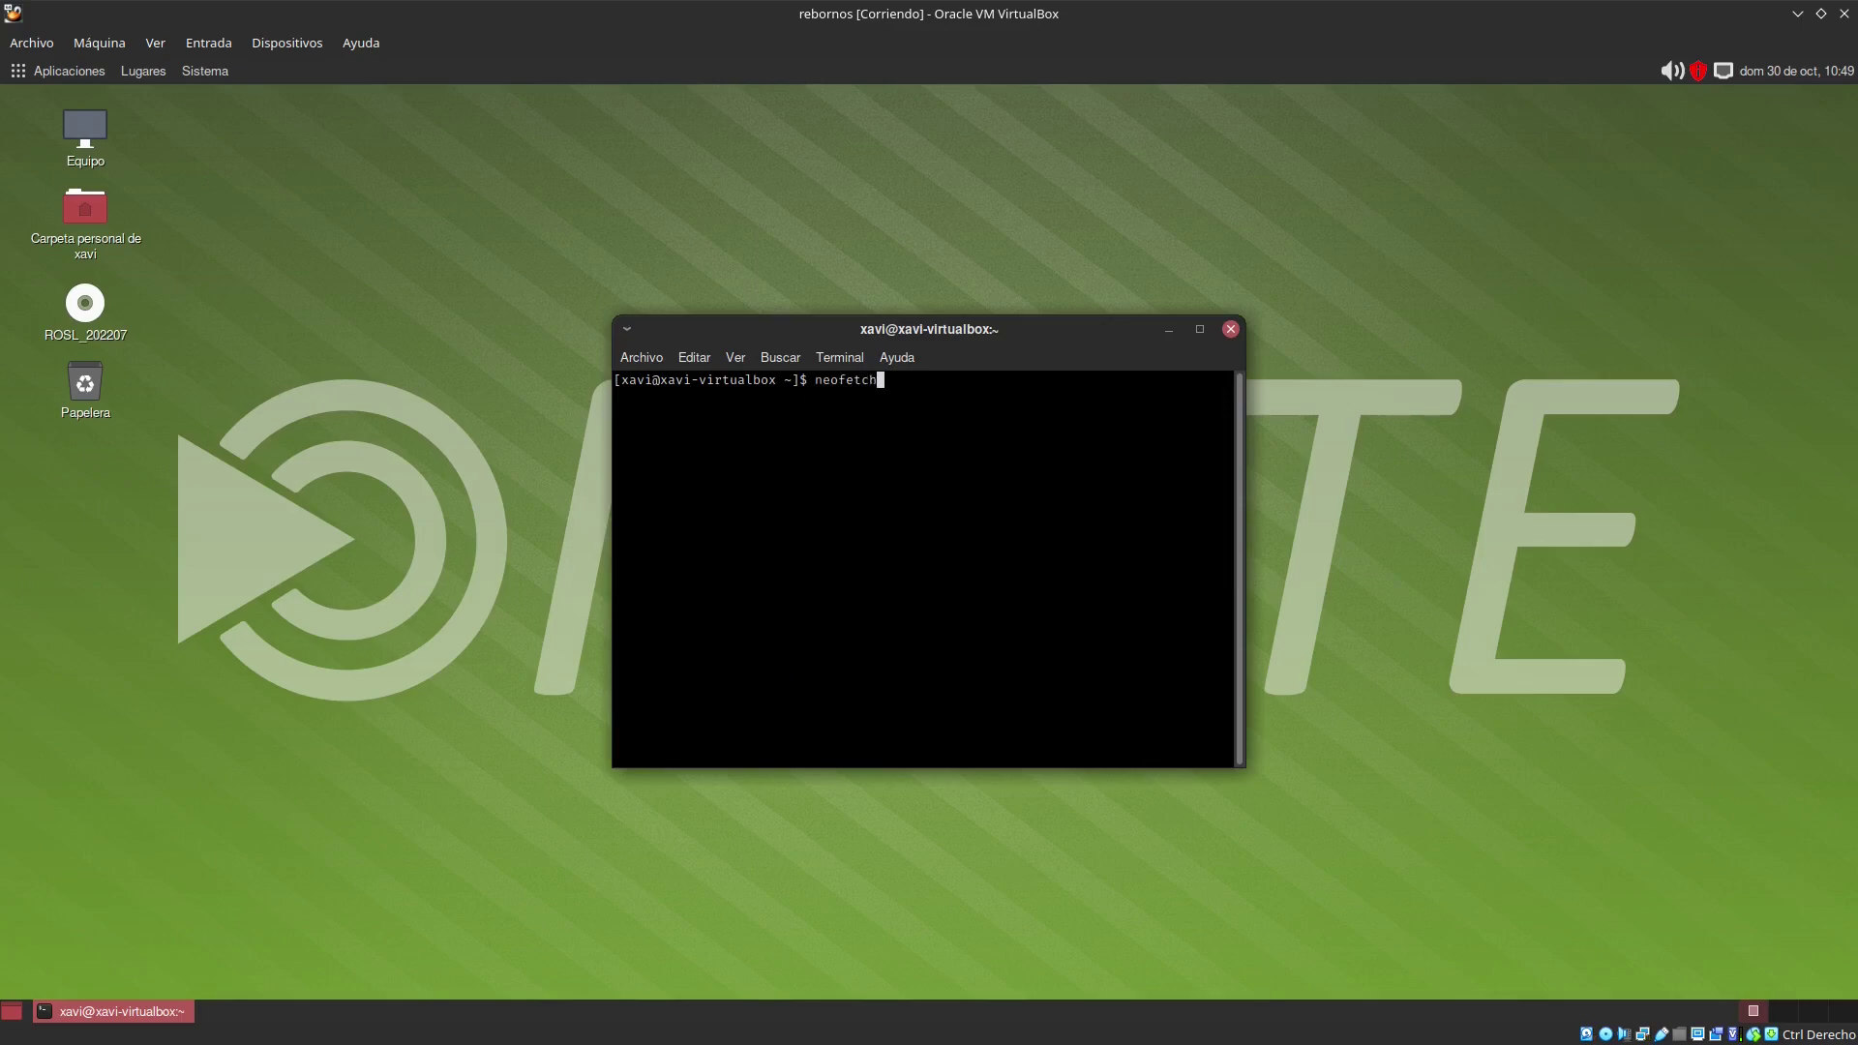
key(Return)
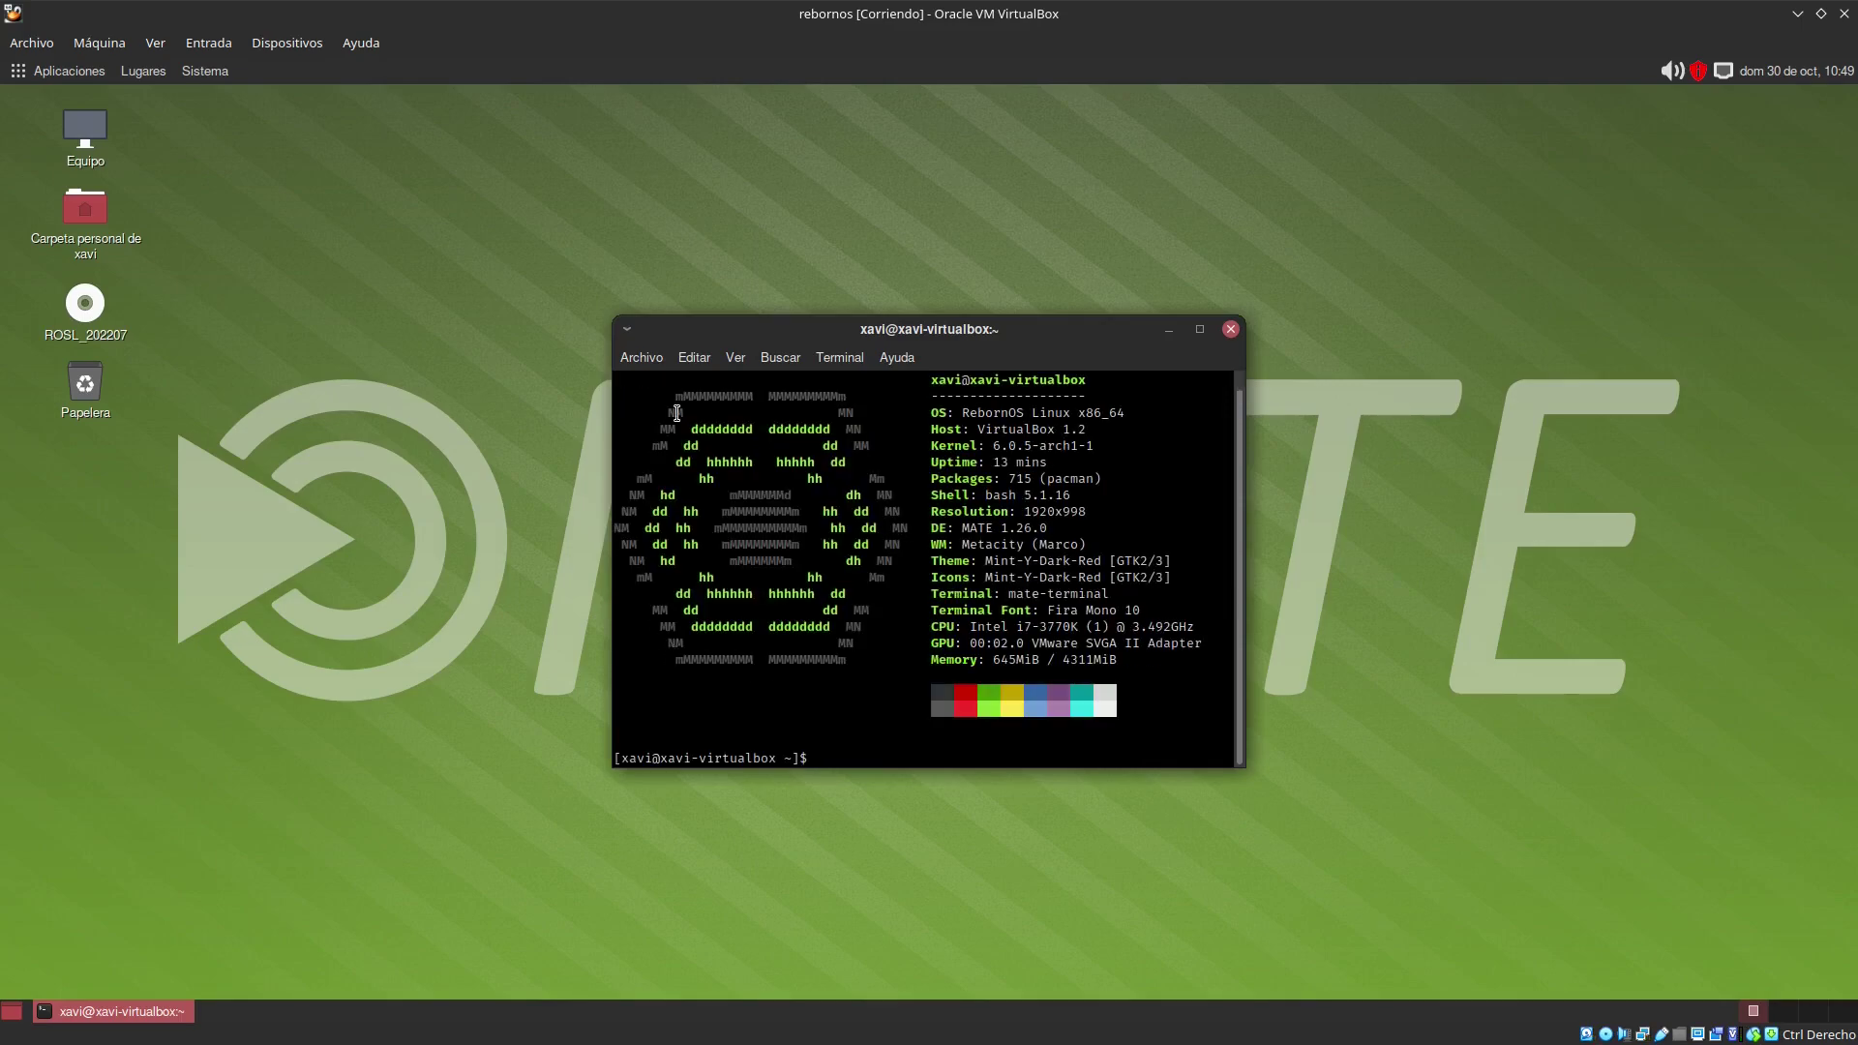
key(ctrl+plus)
key(ctrl+plus)
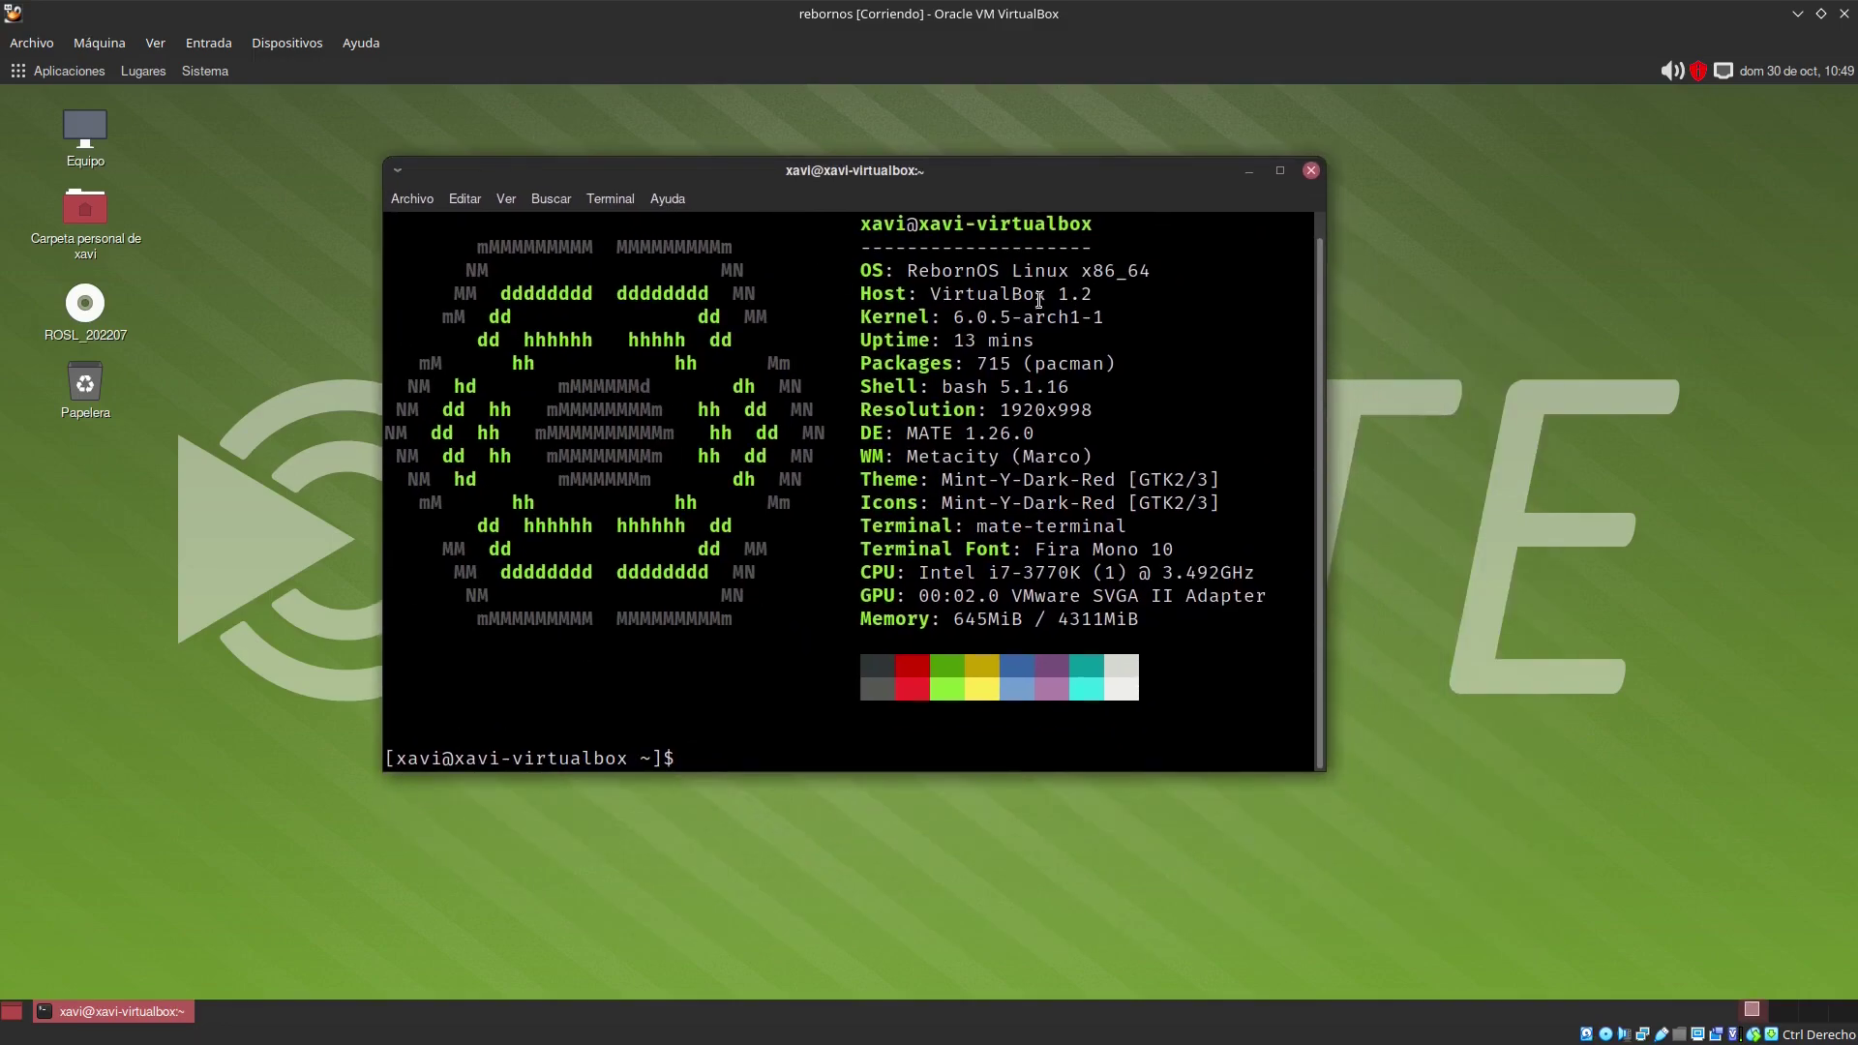
drag(951, 319, 1138, 340)
click(1177, 372)
Step: View the licence and credits of Terminal de MATE, and close the terminal
click(667, 200)
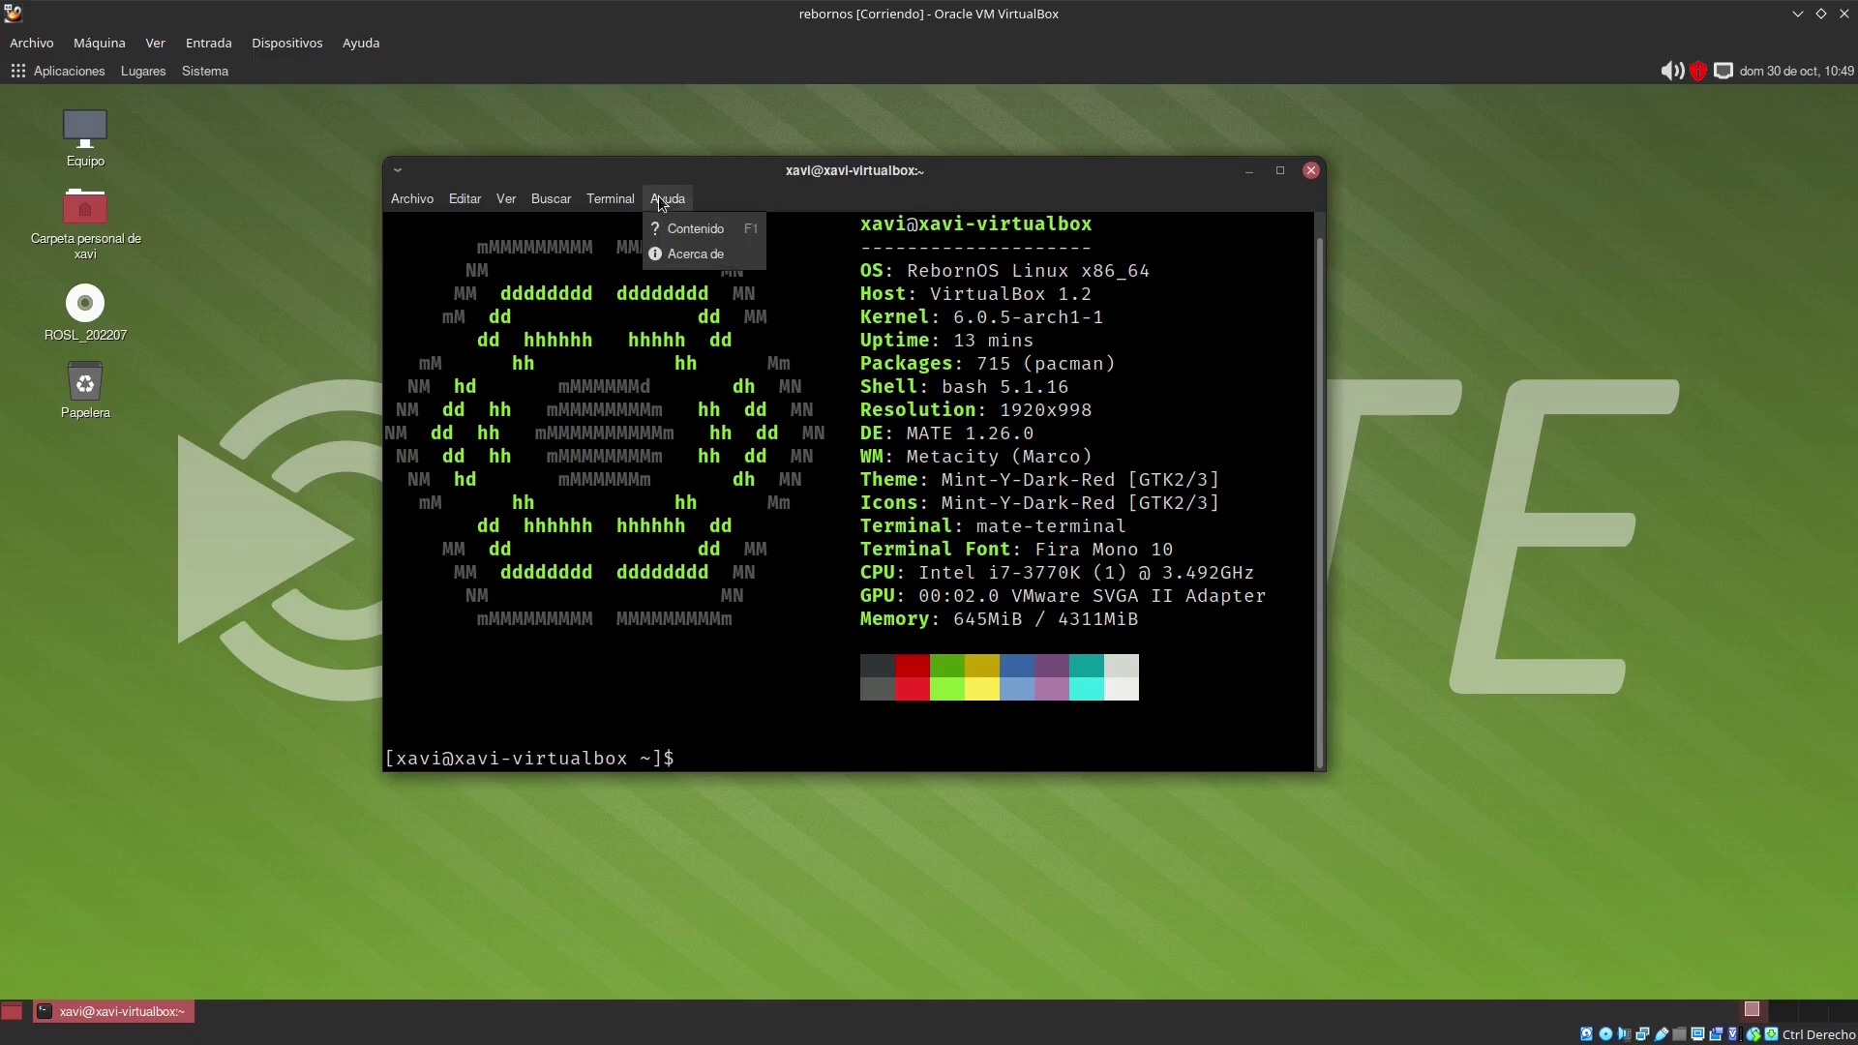
click(677, 255)
click(795, 678)
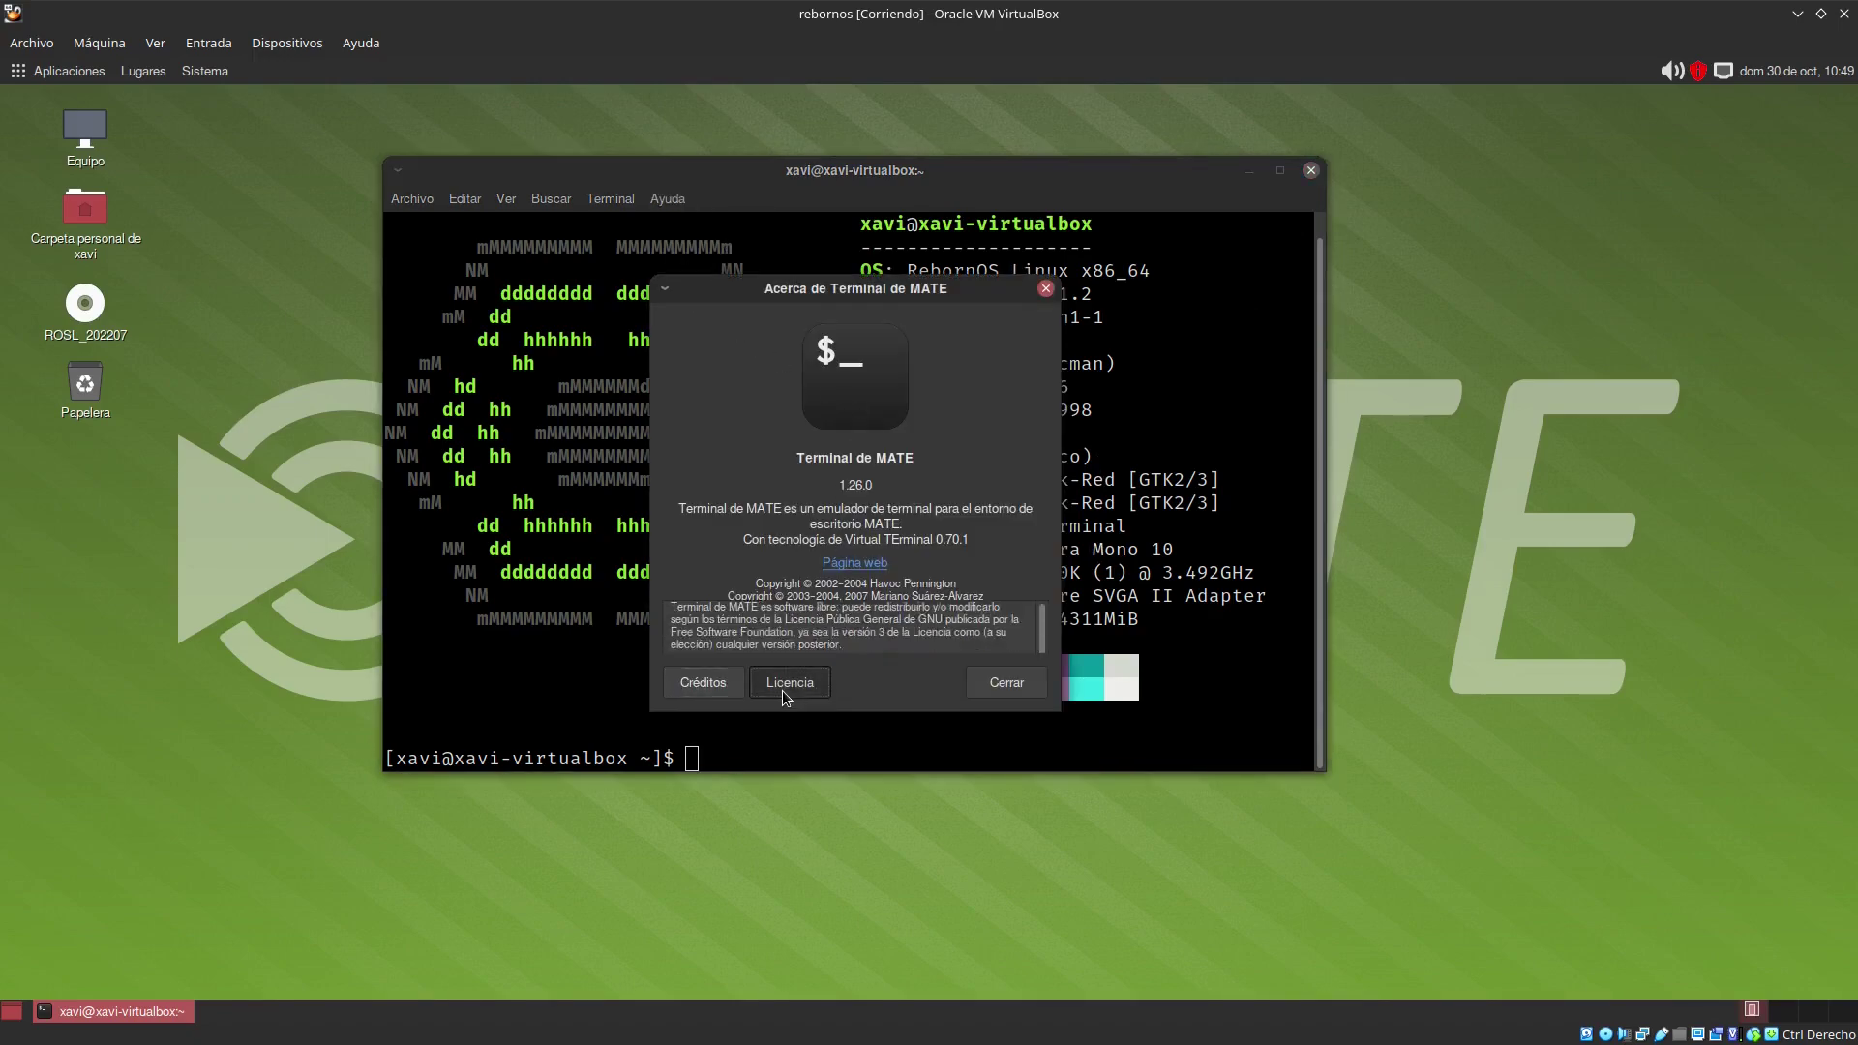
click(704, 683)
click(970, 689)
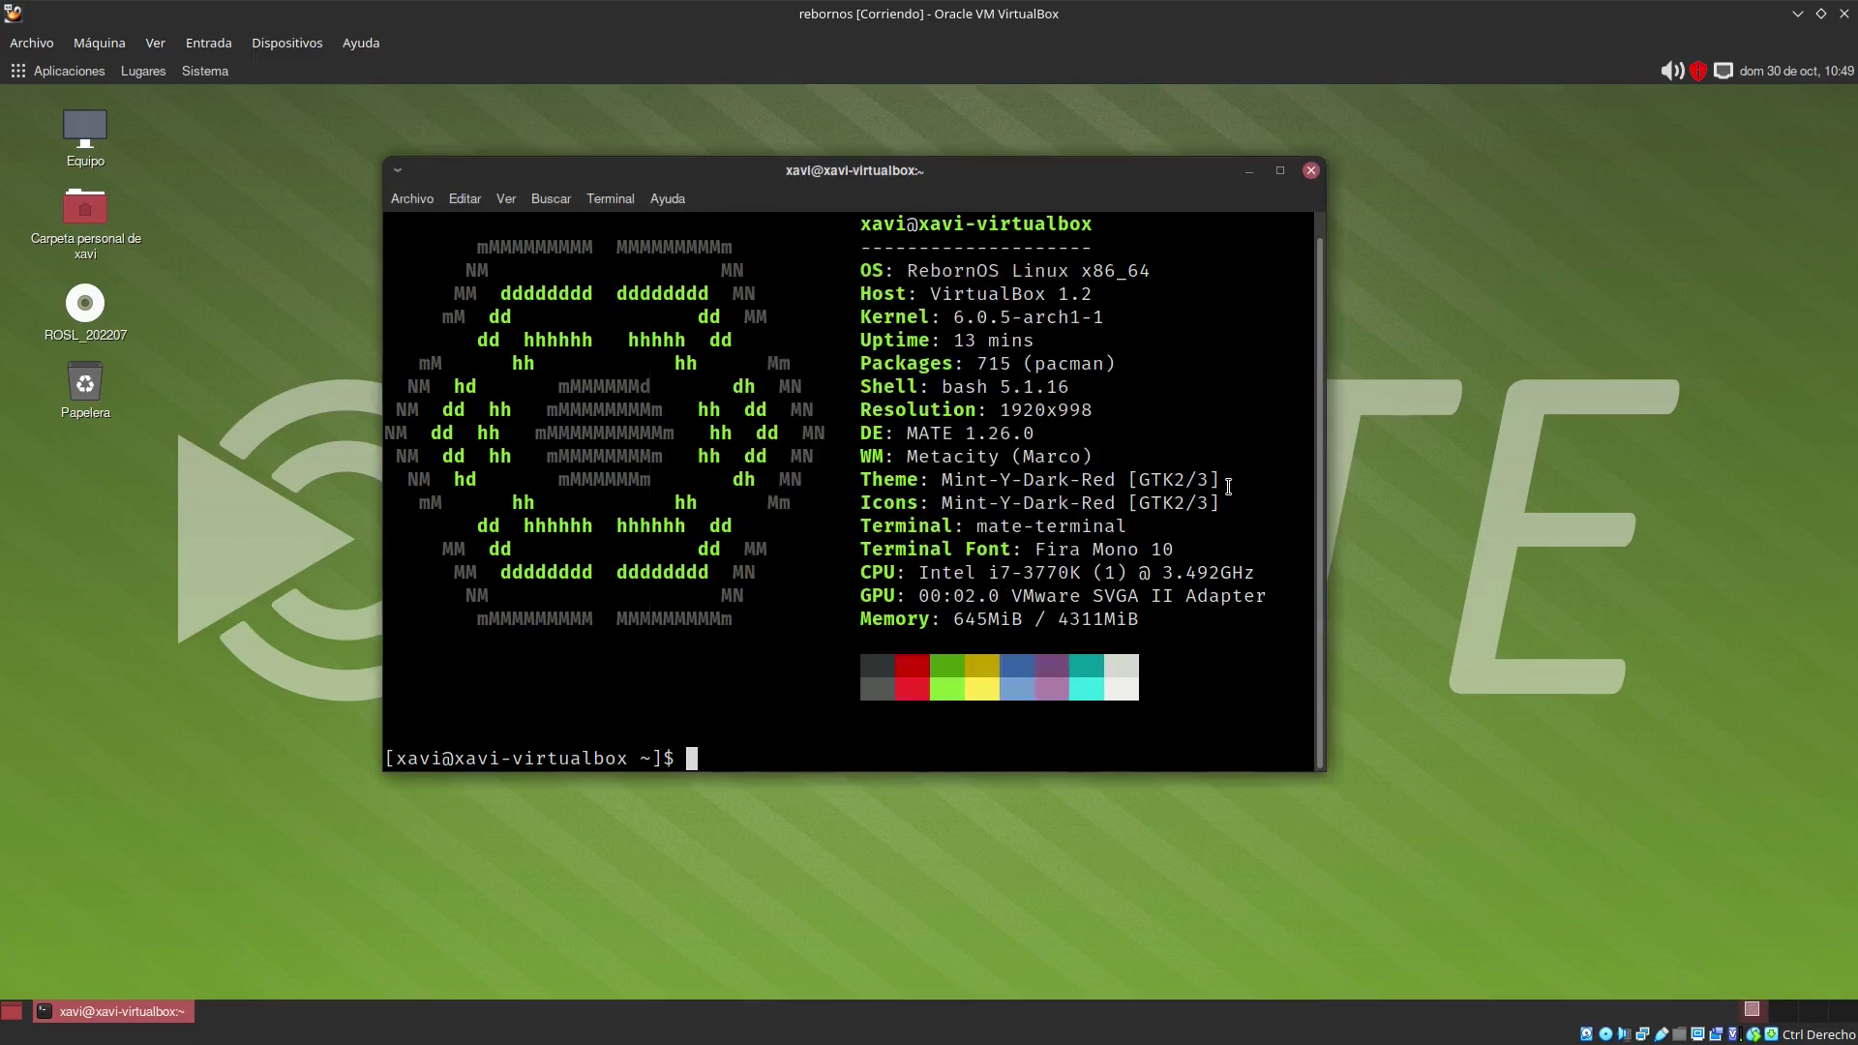
click(1310, 171)
Step: Open Firefox from the Internet applications, view its version information and close the browser
click(70, 74)
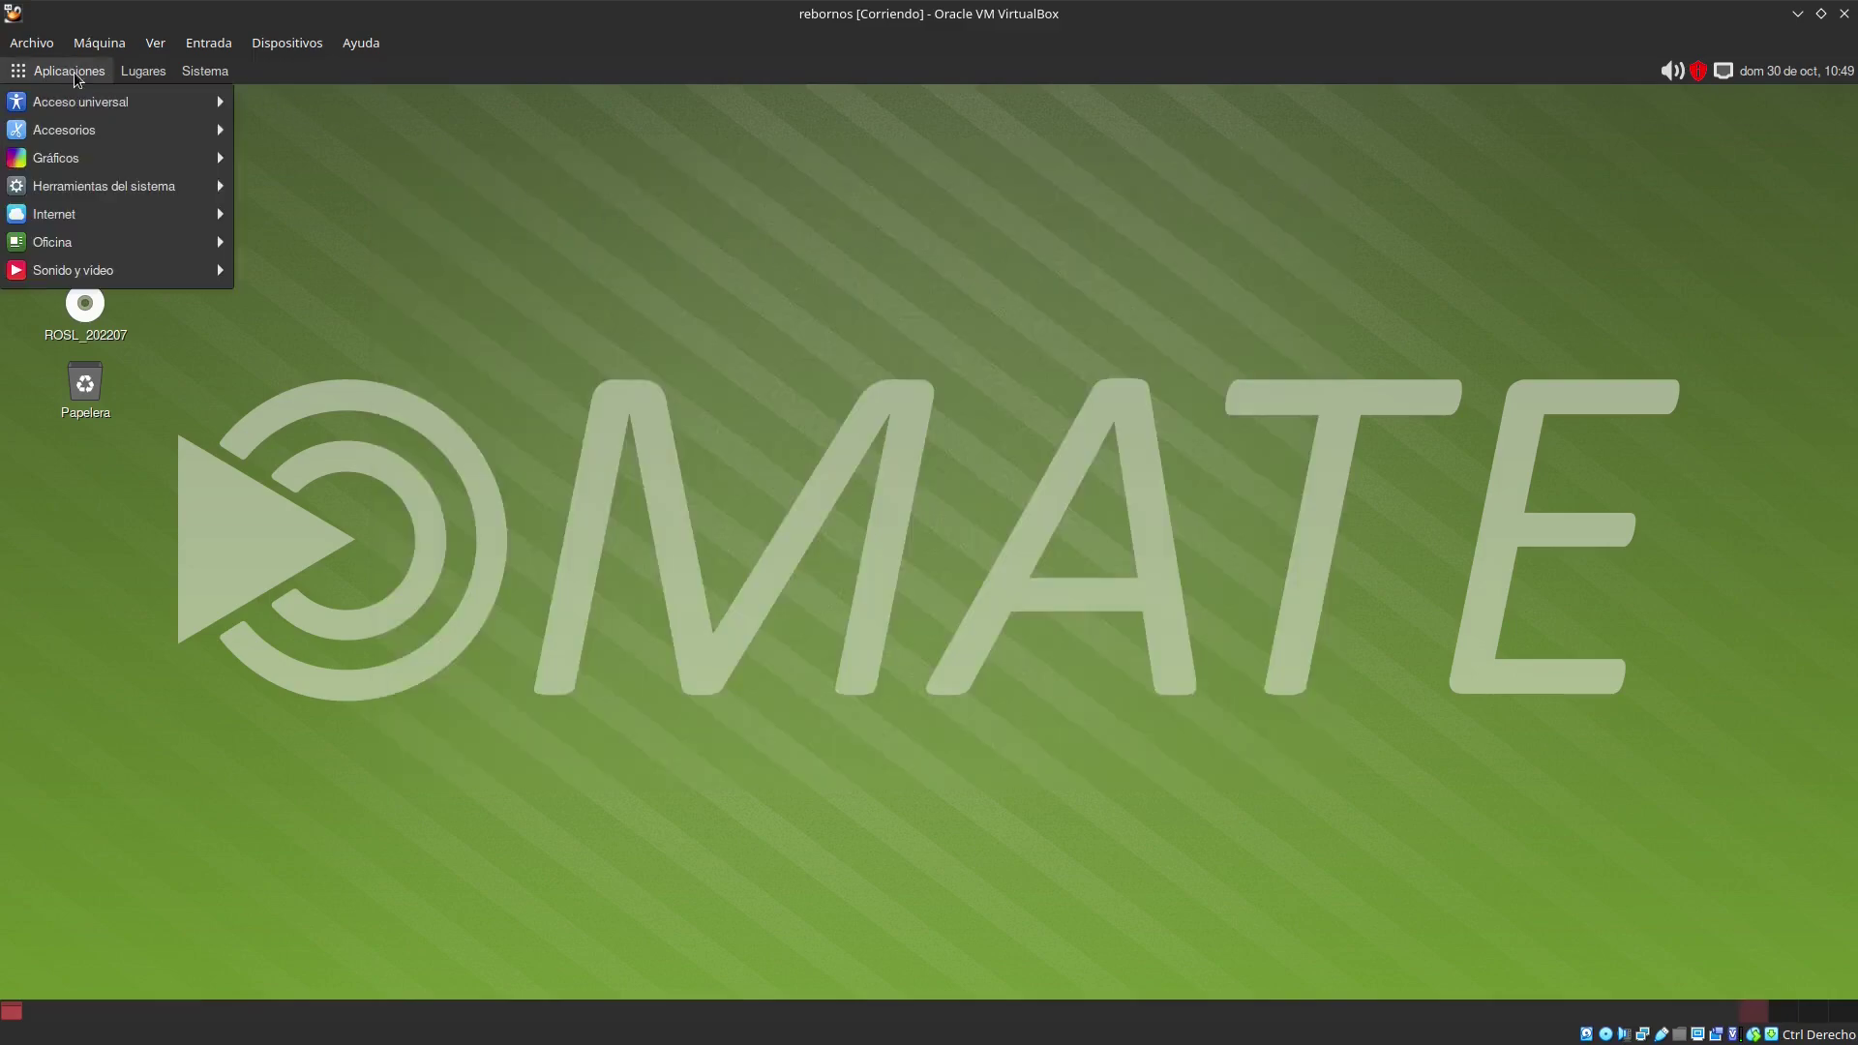
mouse_move(109, 189)
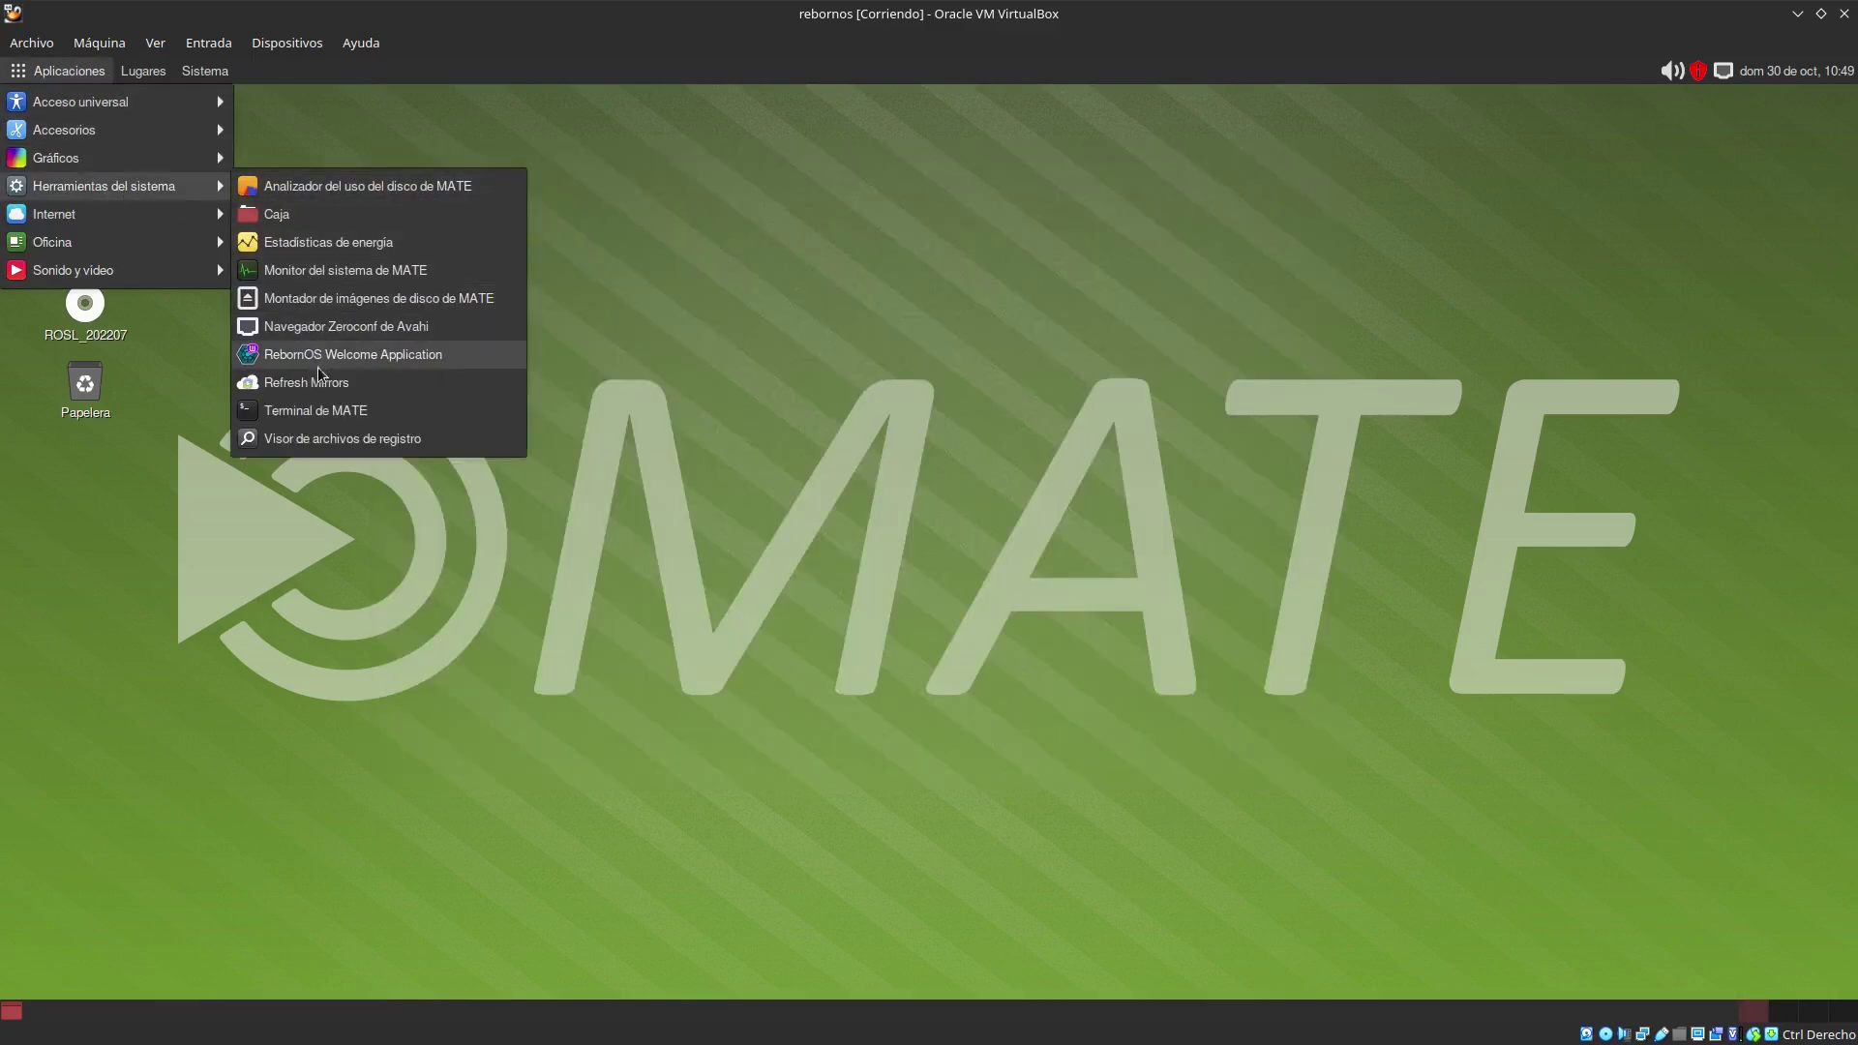
mouse_move(163, 229)
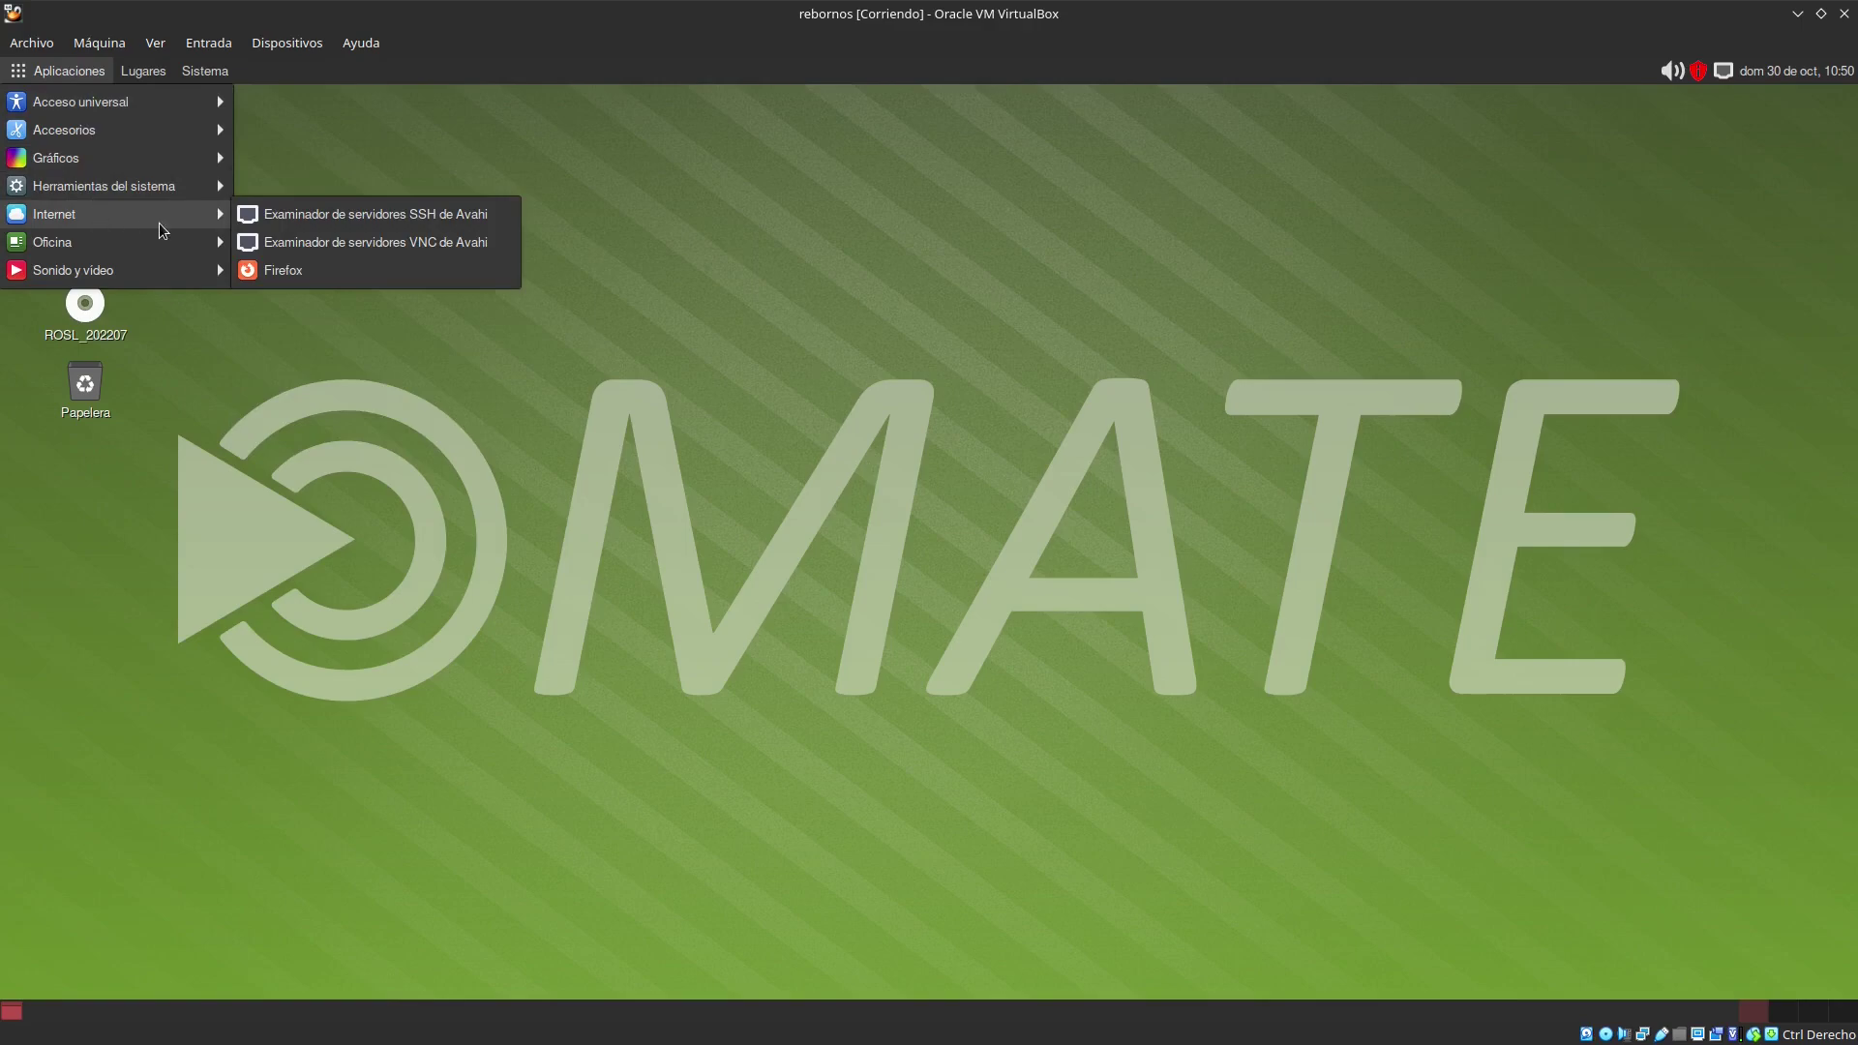
click(306, 271)
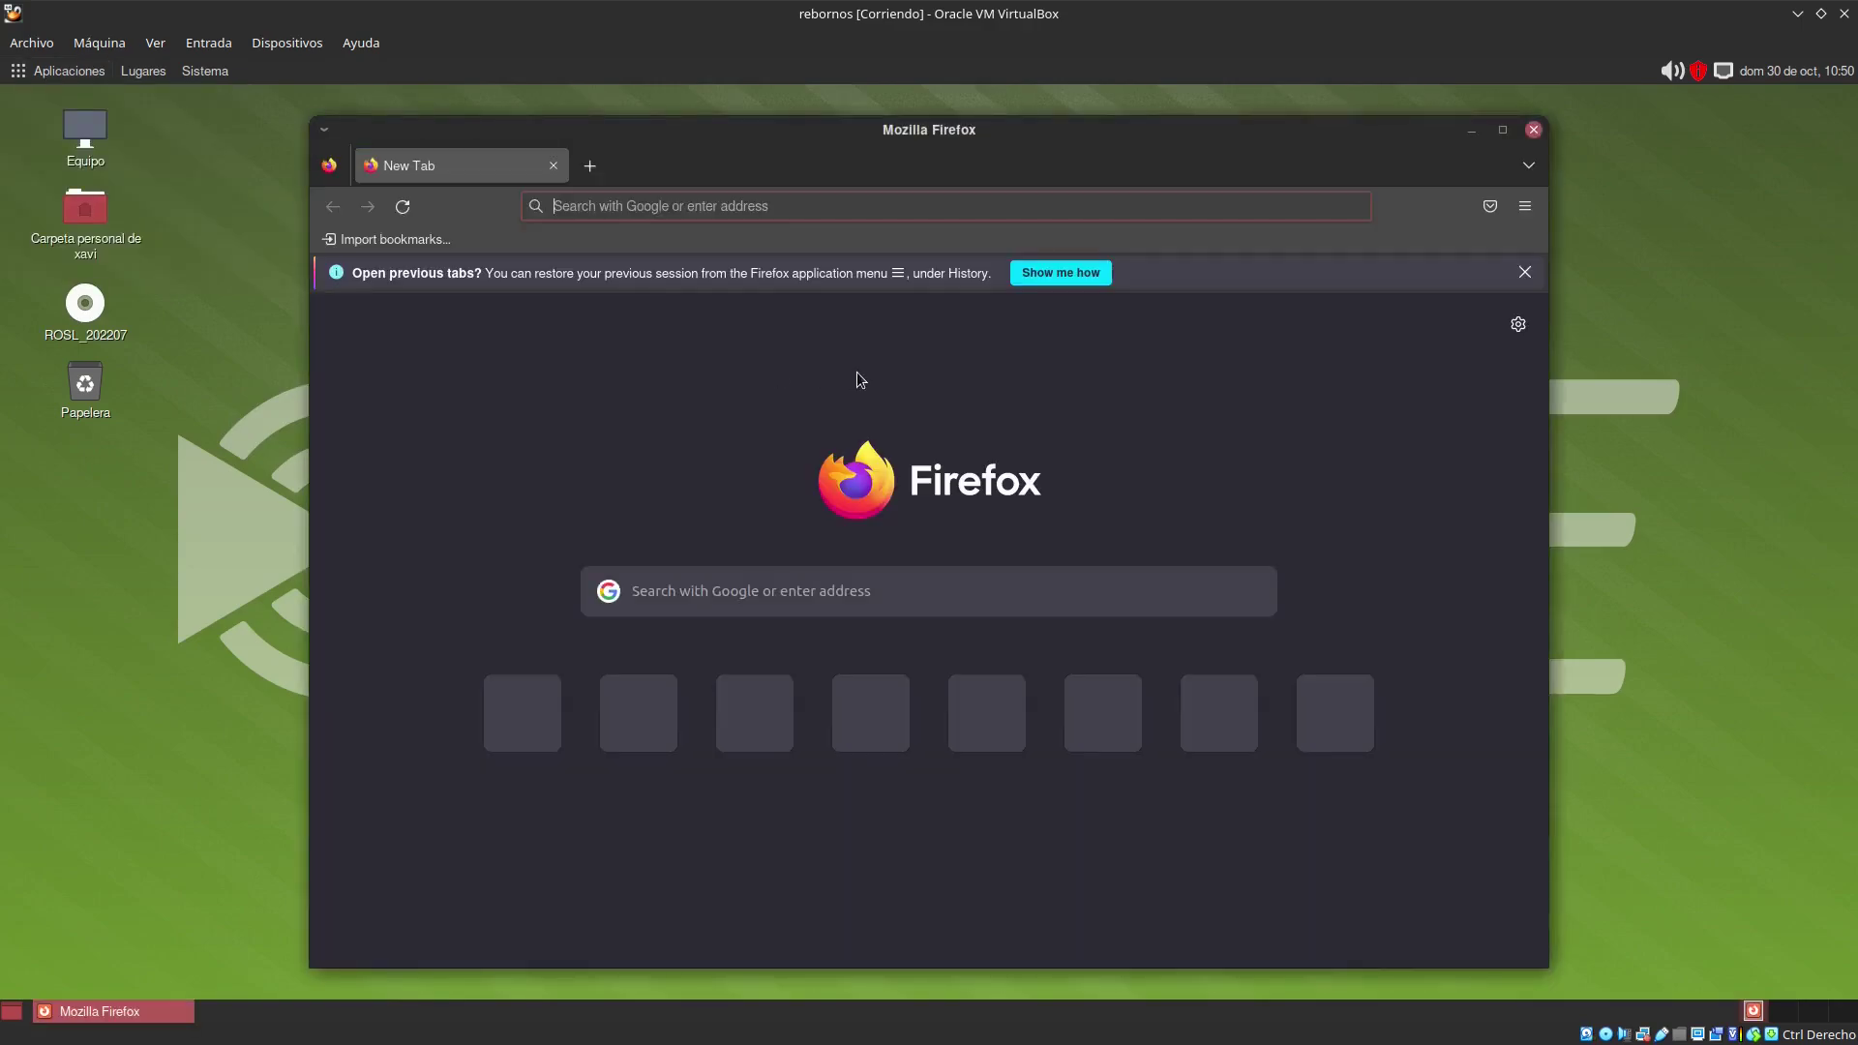
click(1524, 206)
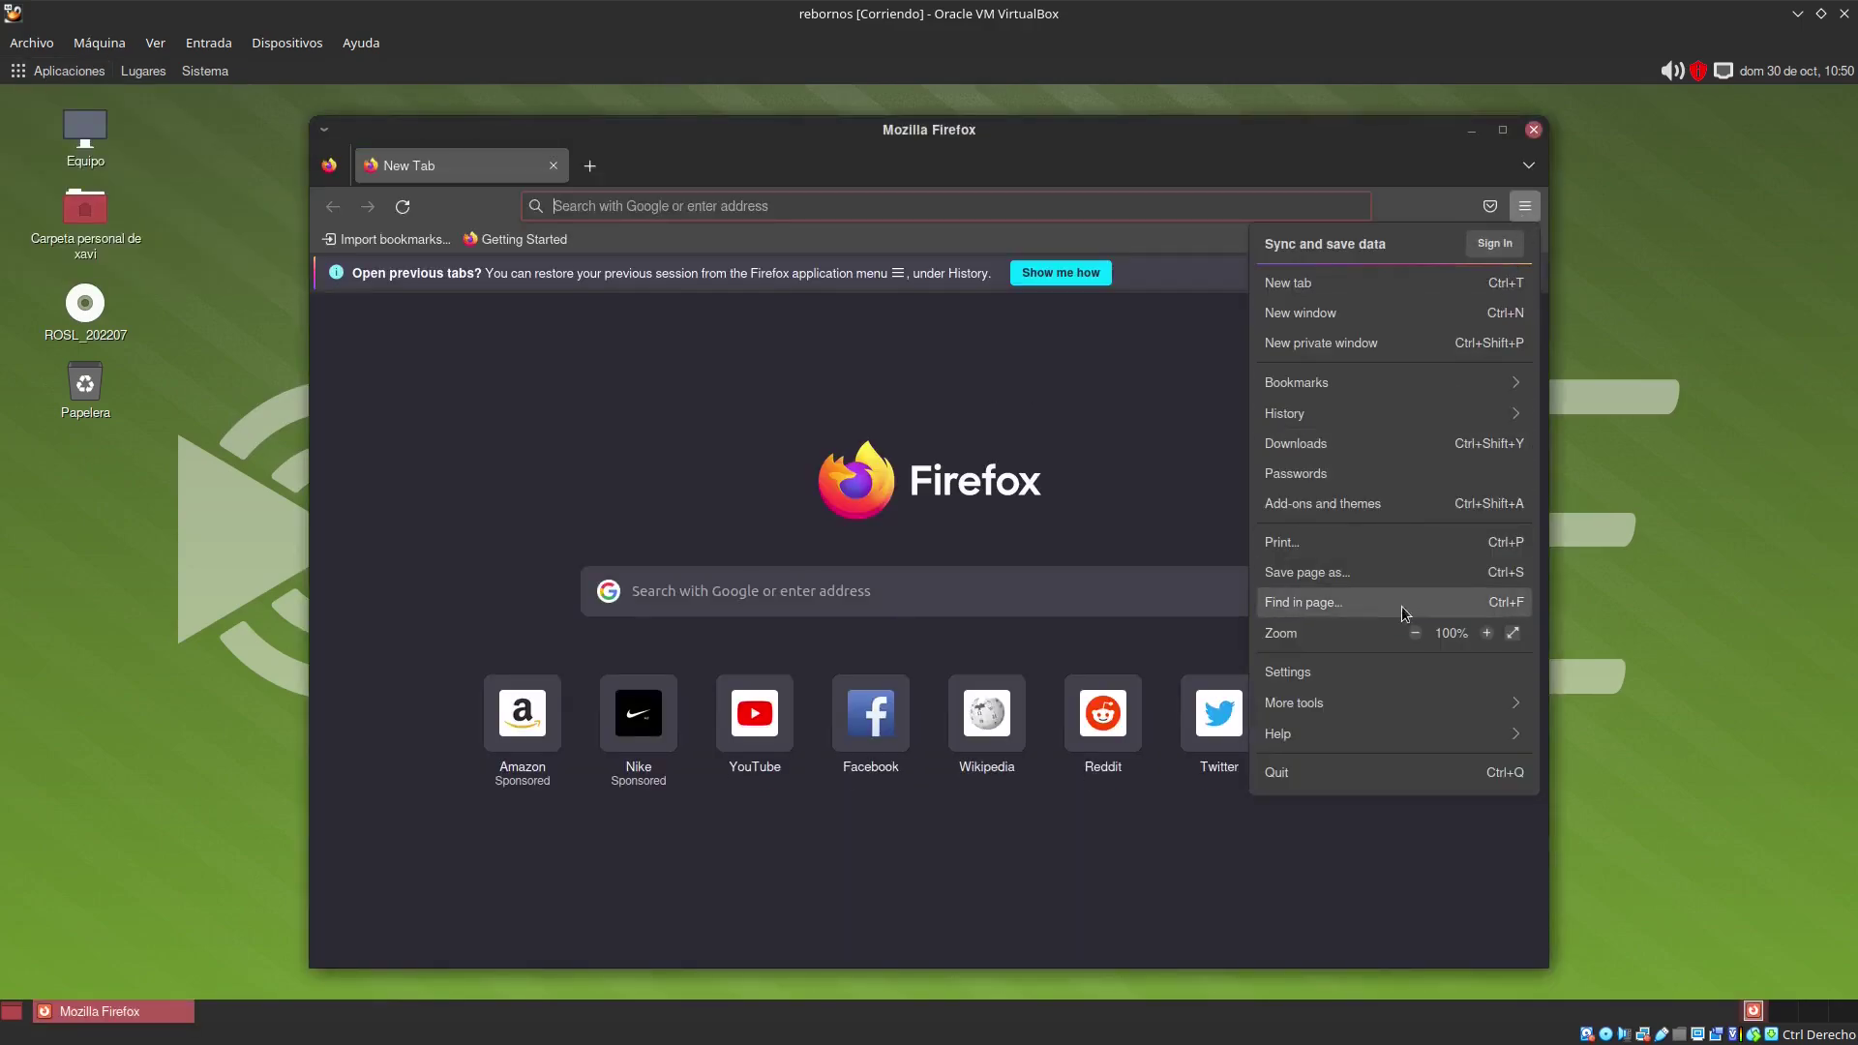
click(1386, 727)
click(1321, 440)
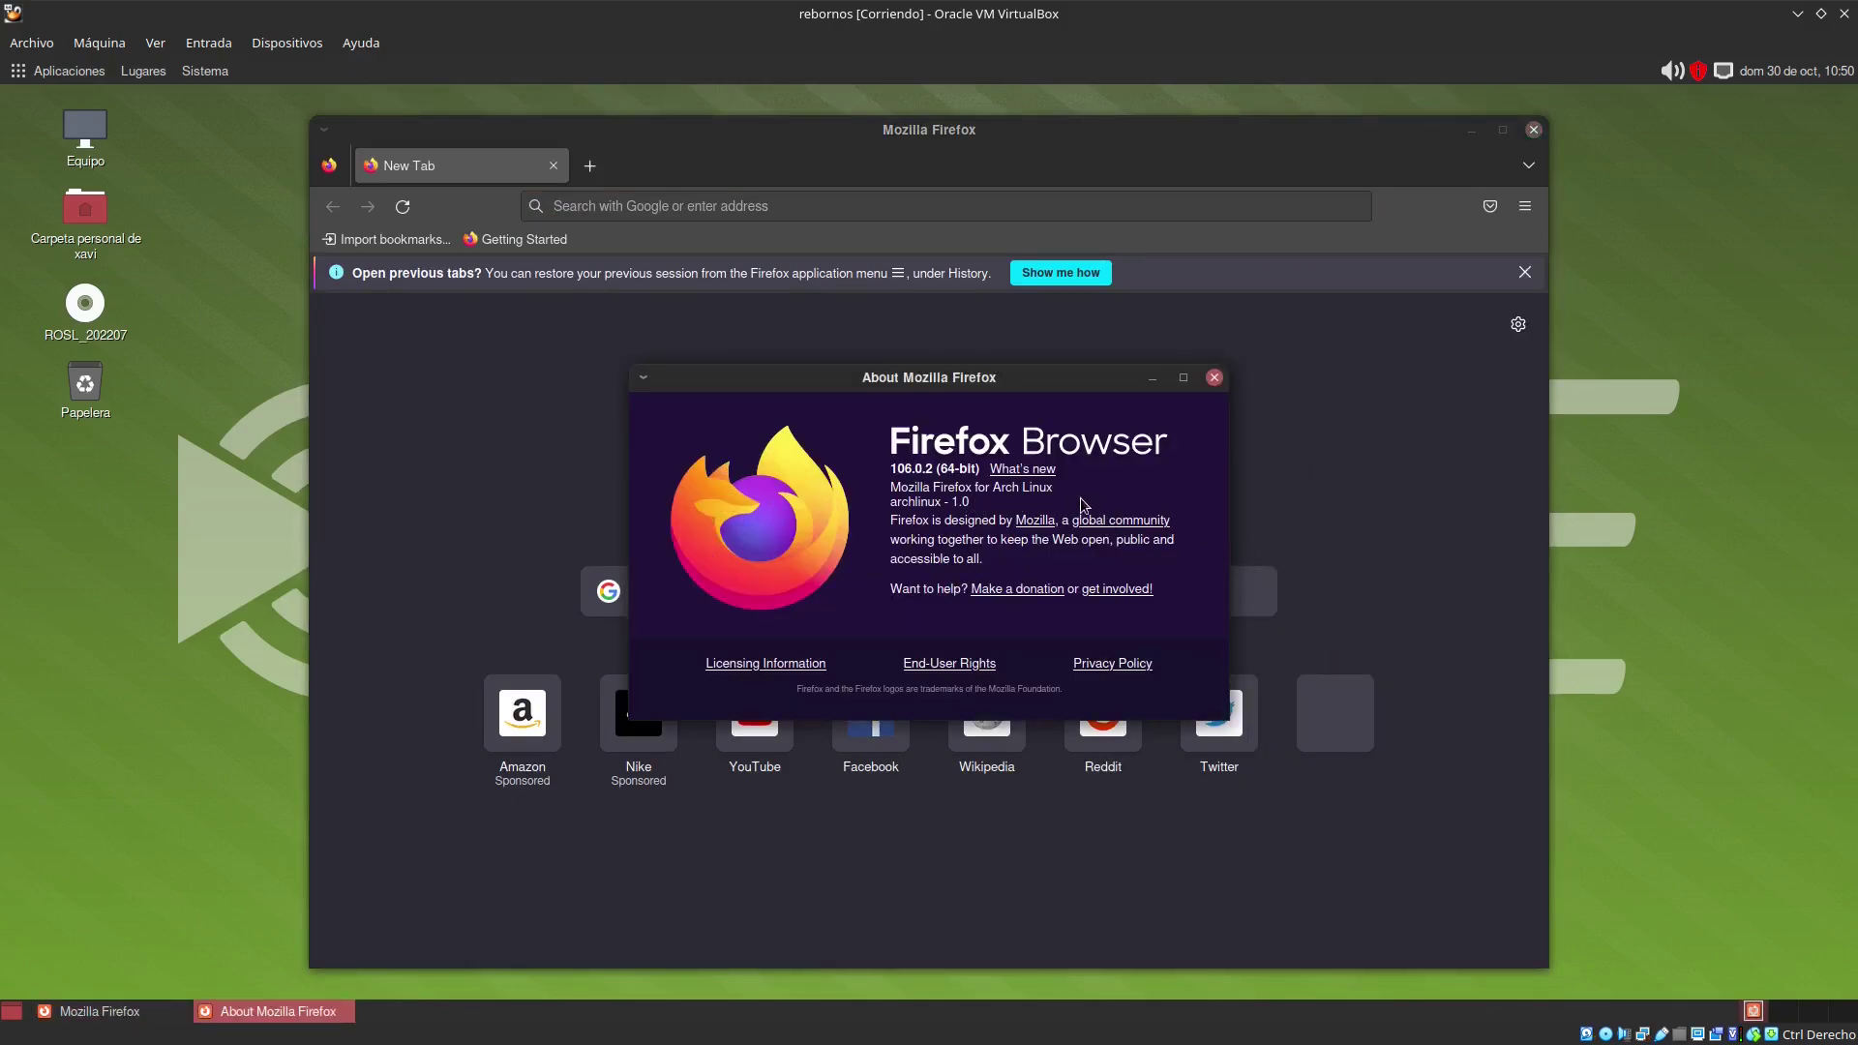
click(1214, 380)
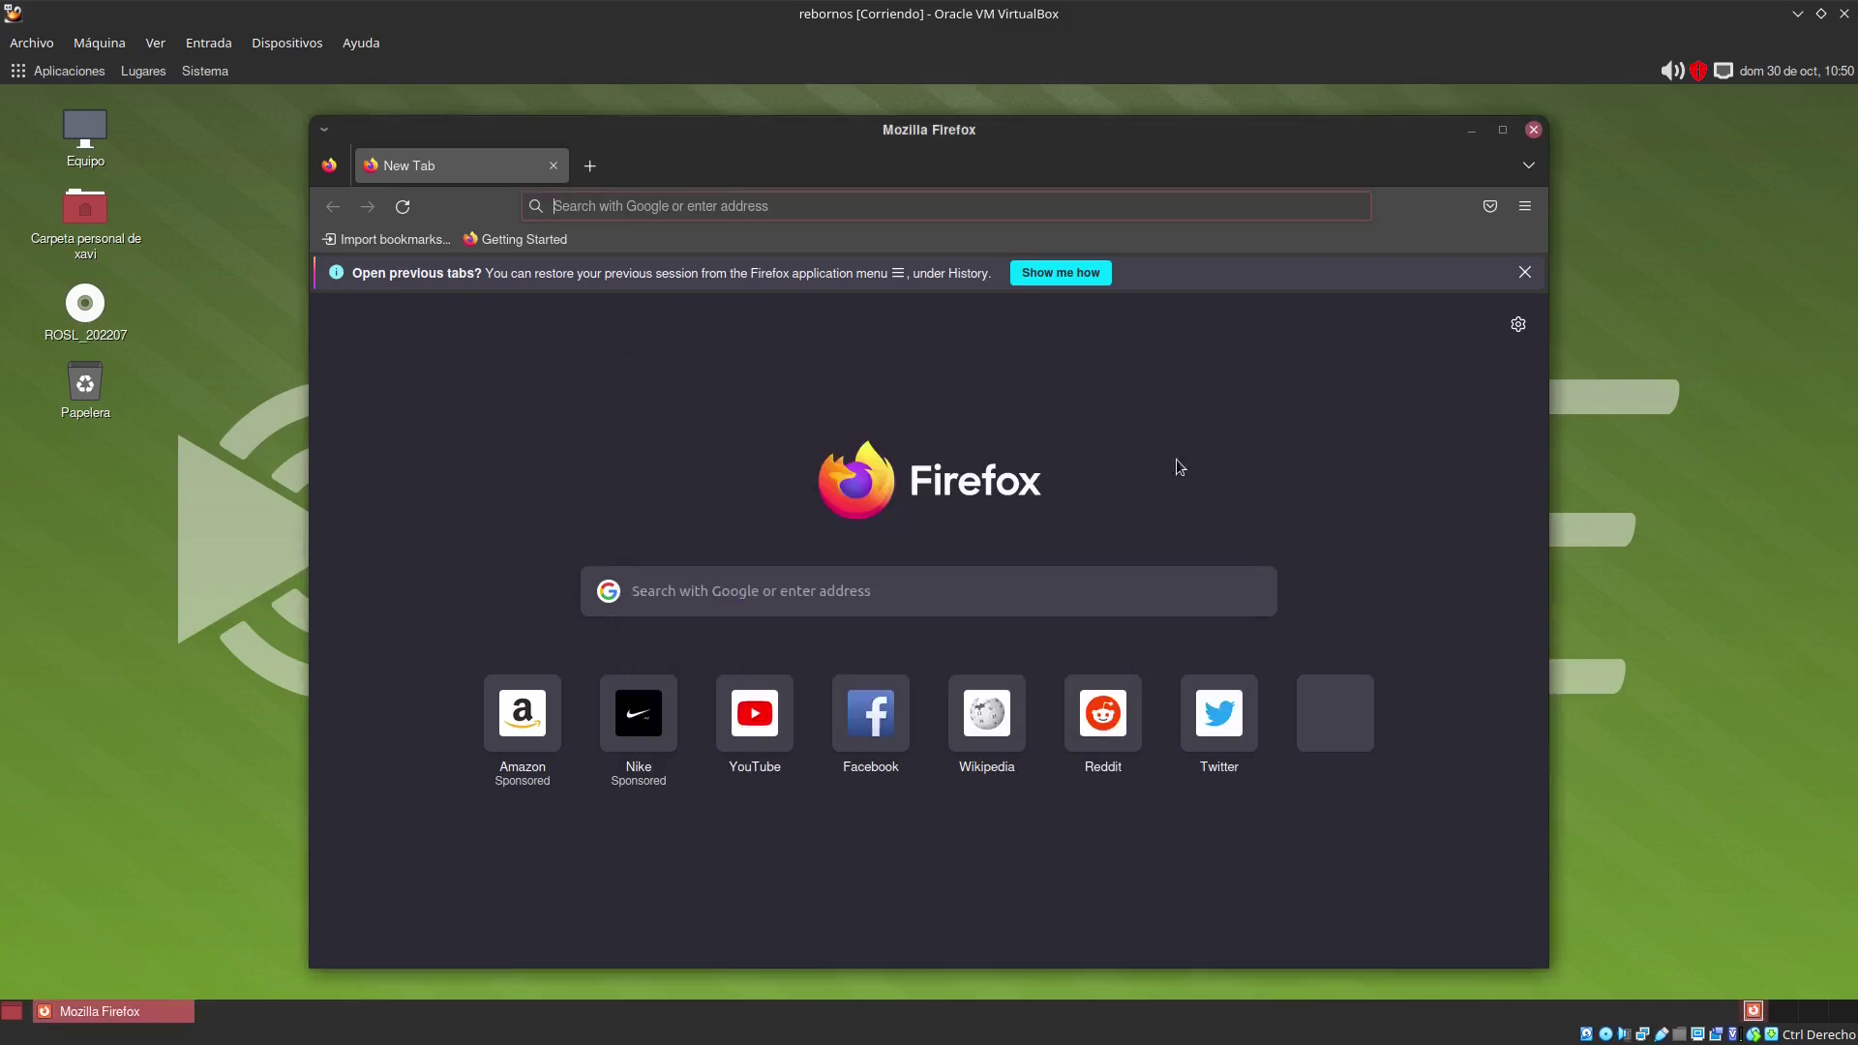
click(1533, 129)
click(71, 74)
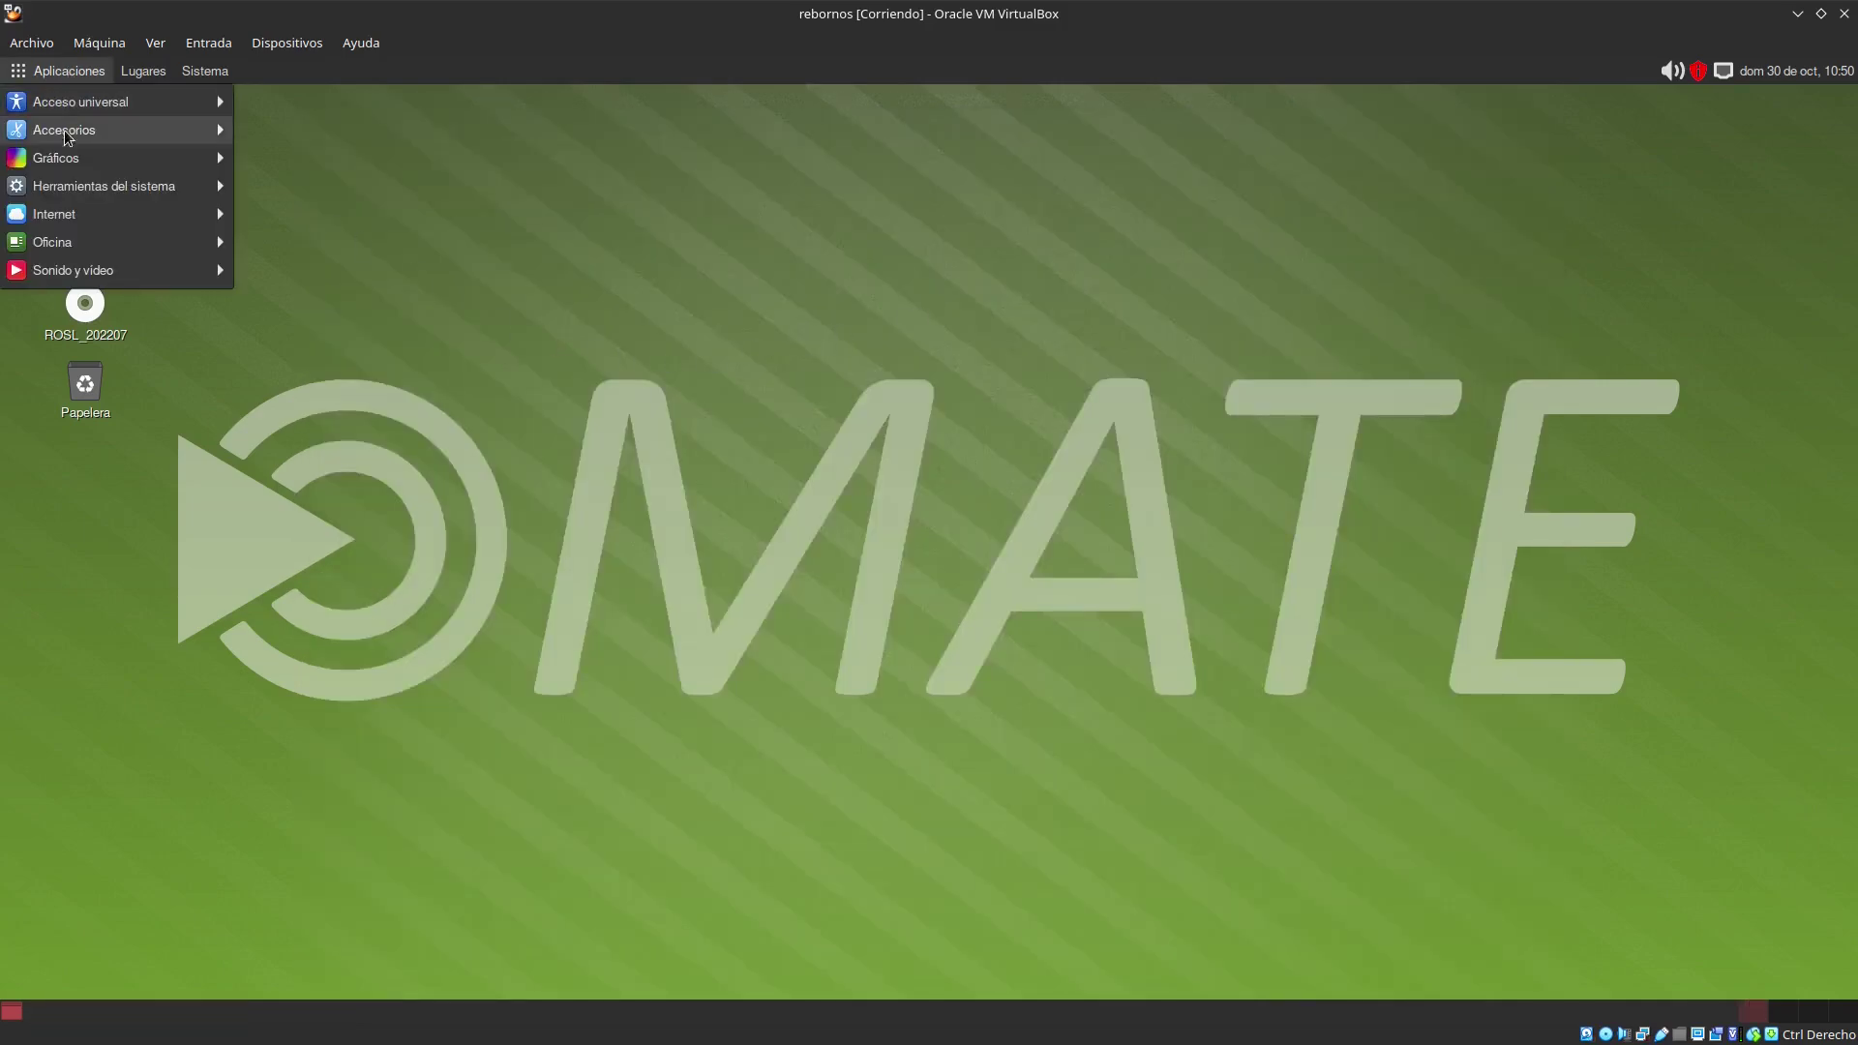
mouse_move(75, 248)
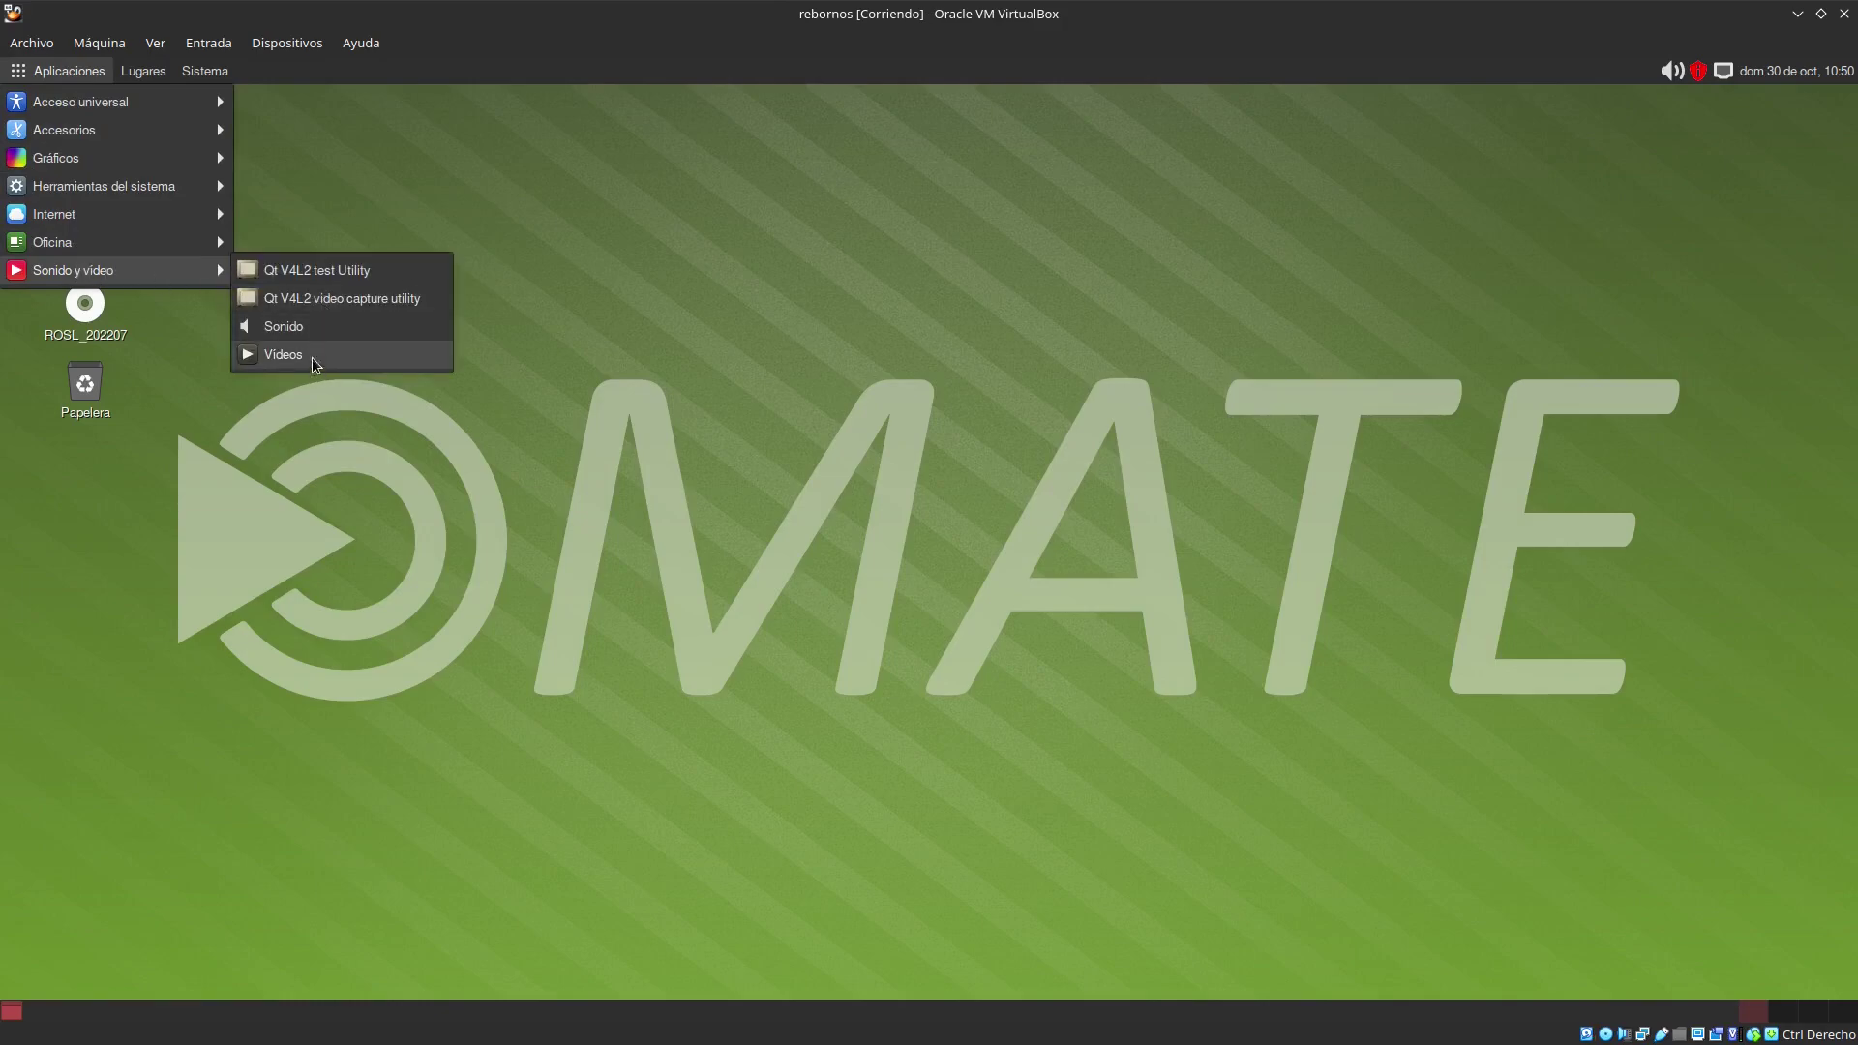
click(393, 190)
Step: Leave the MATE session for the login screen and view the accessibility options there
click(205, 70)
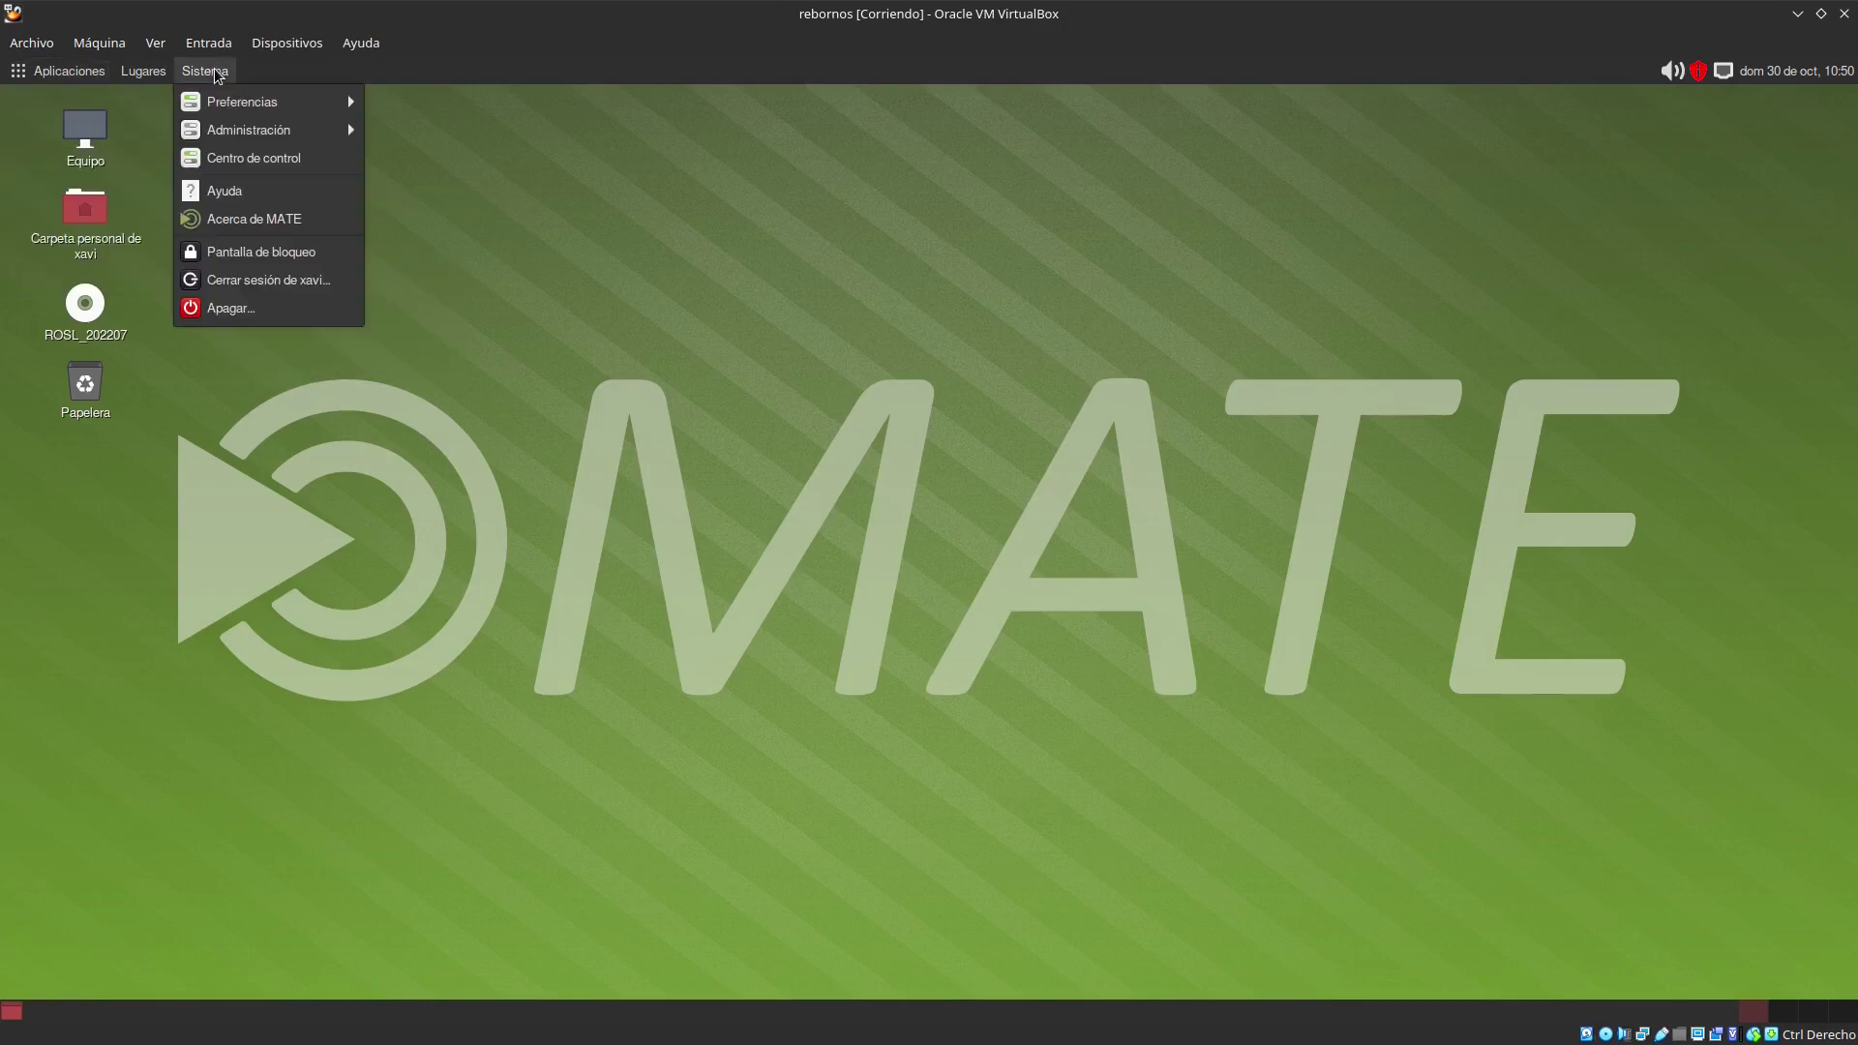
click(241, 279)
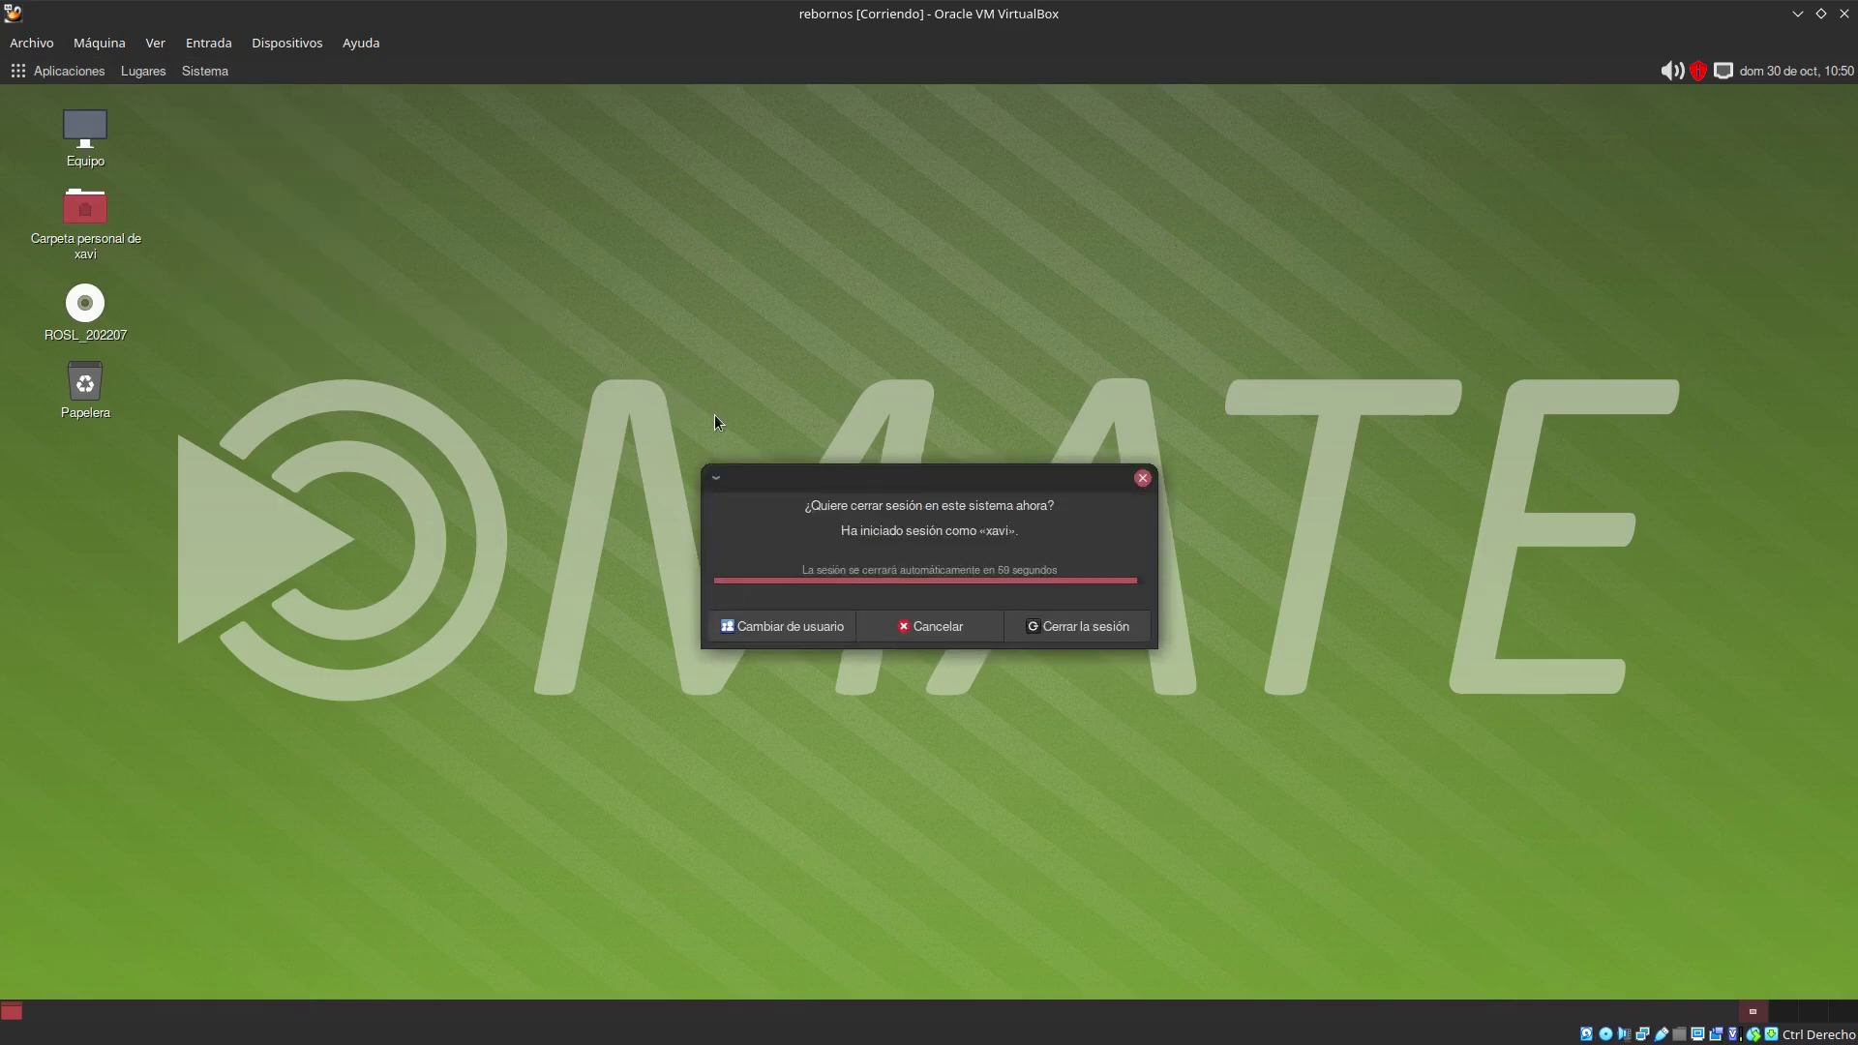
click(778, 627)
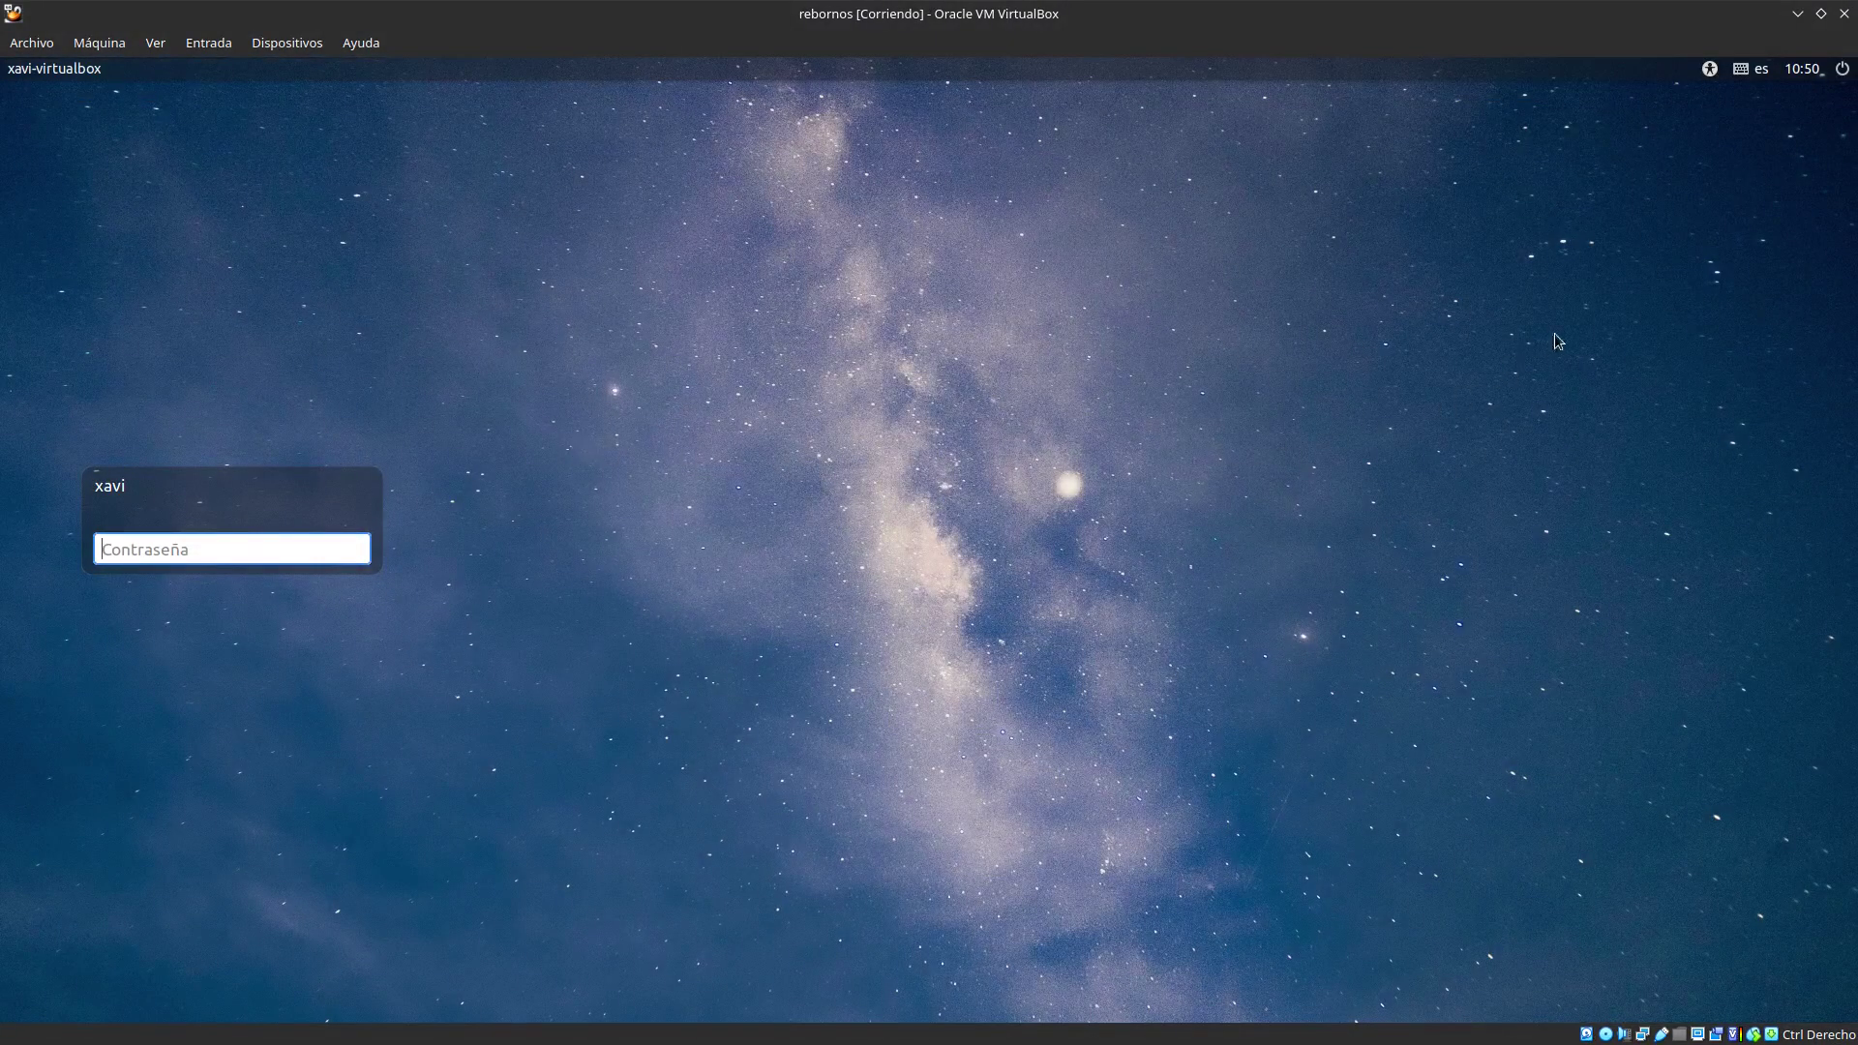
click(1708, 73)
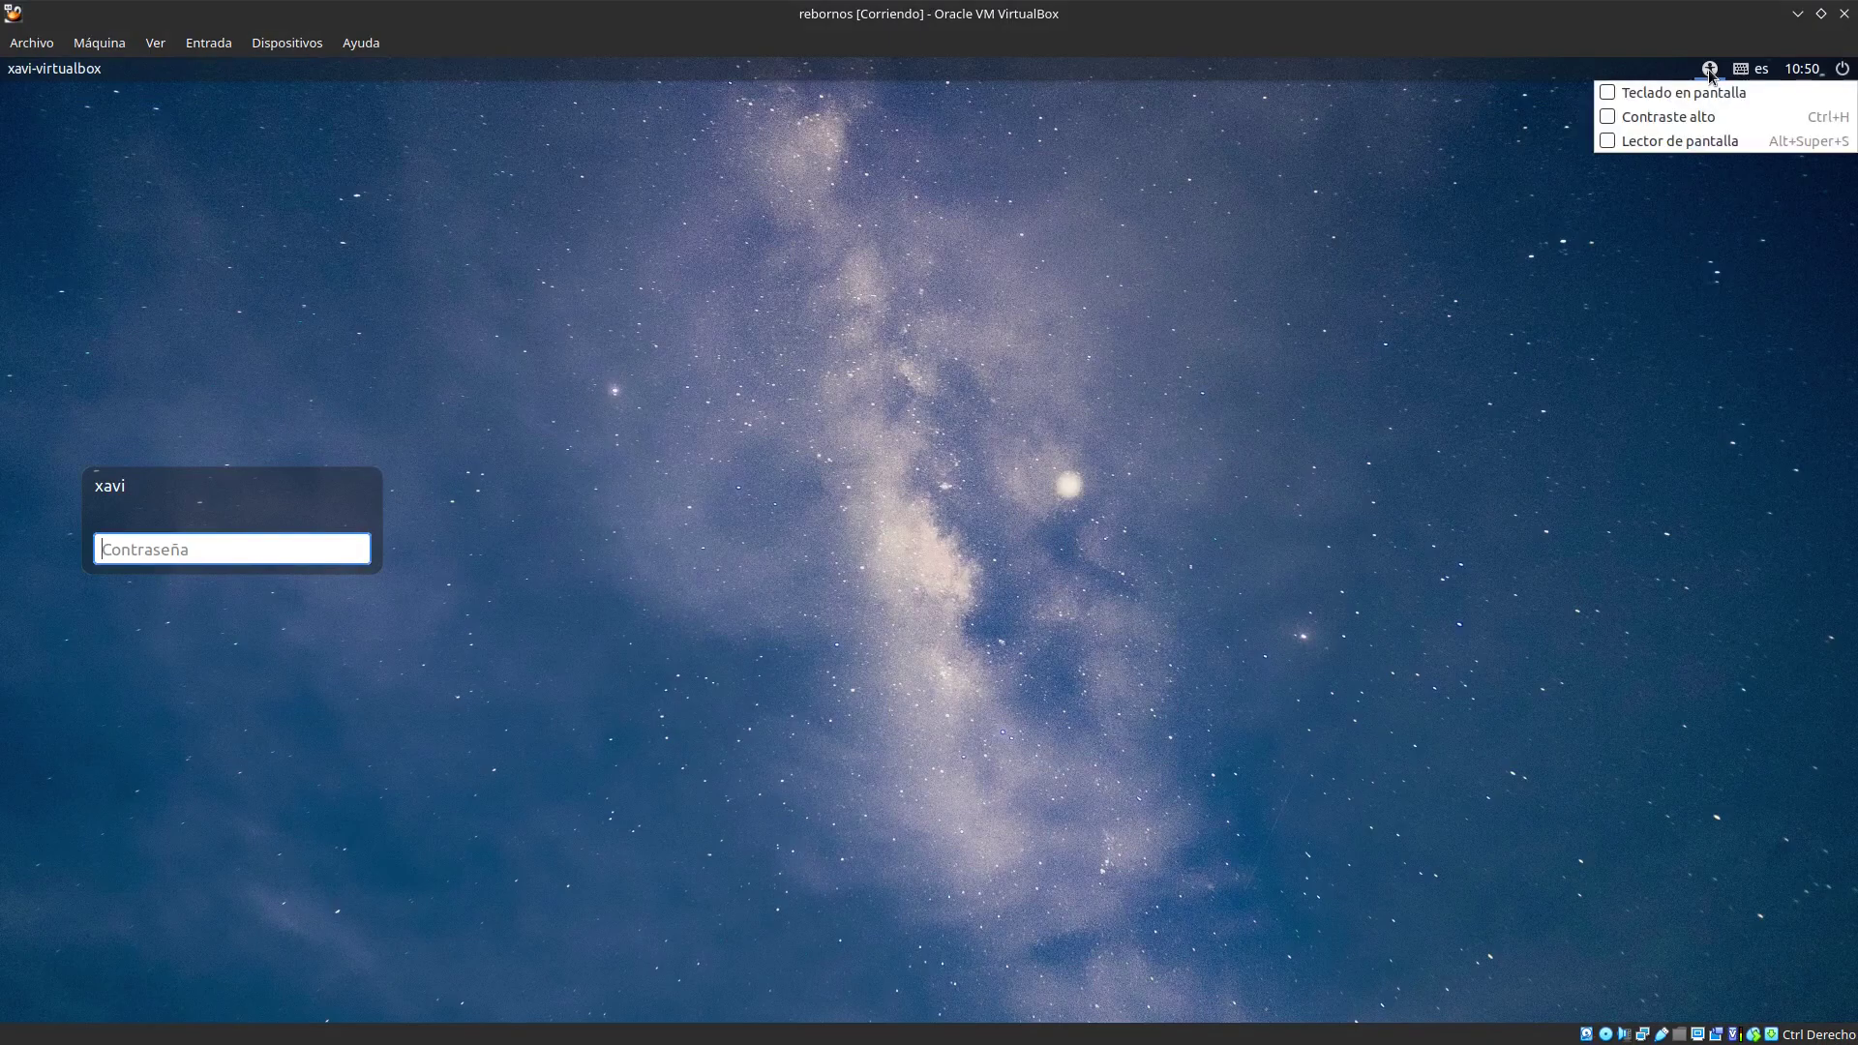
click(1662, 252)
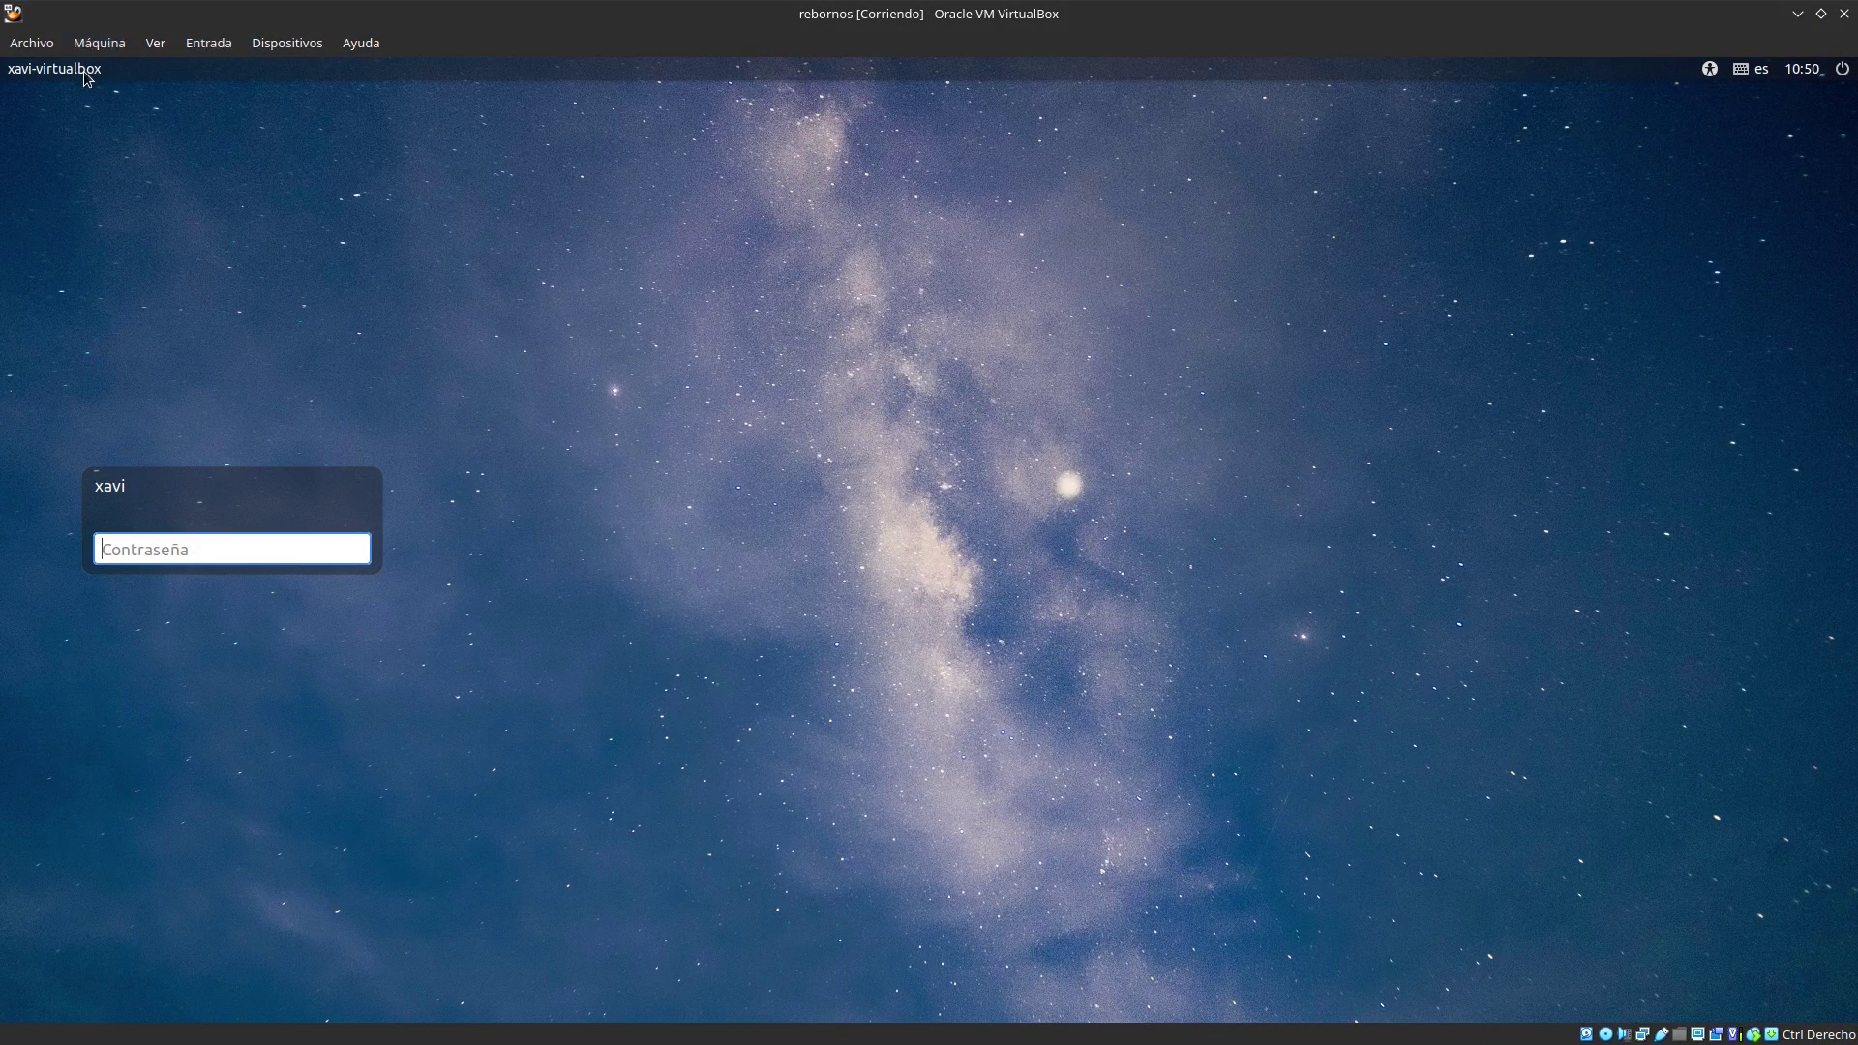
Step: Log back in to MATE with the account password and close the RebornOS welcome window
text(••)
key(Return)
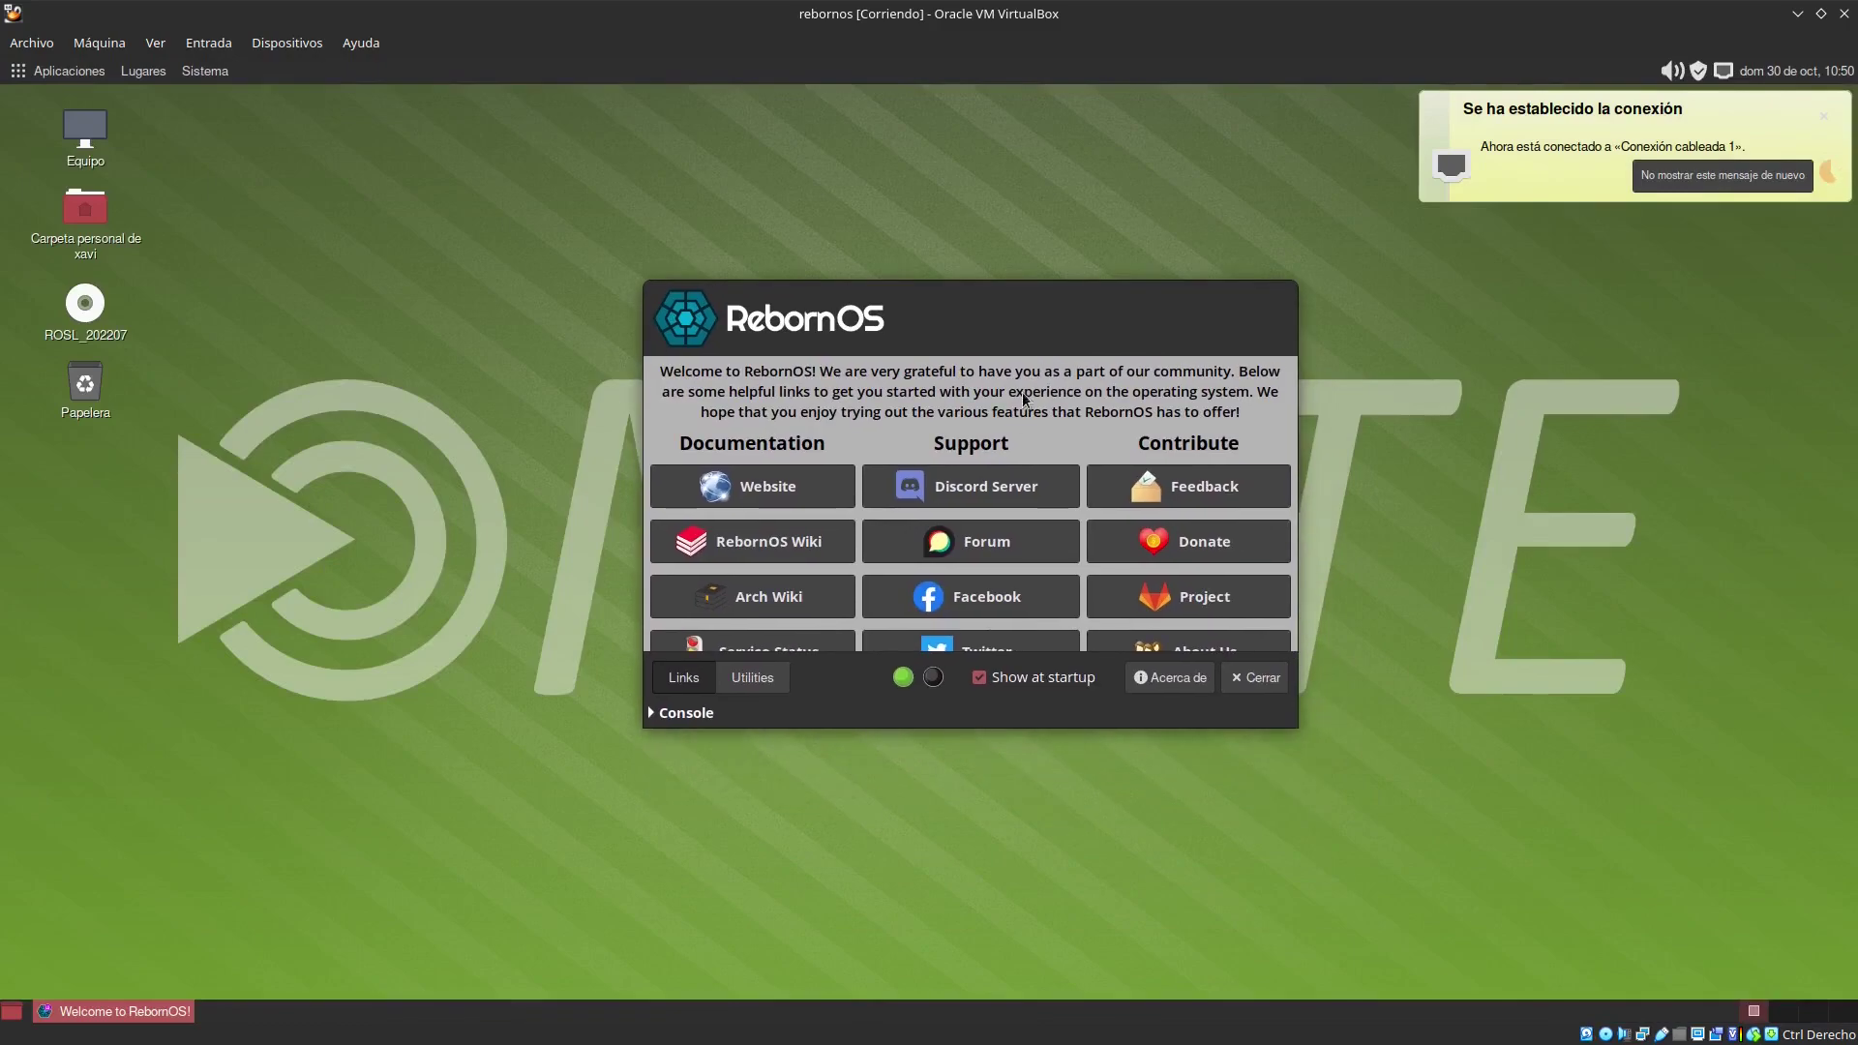
click(1257, 716)
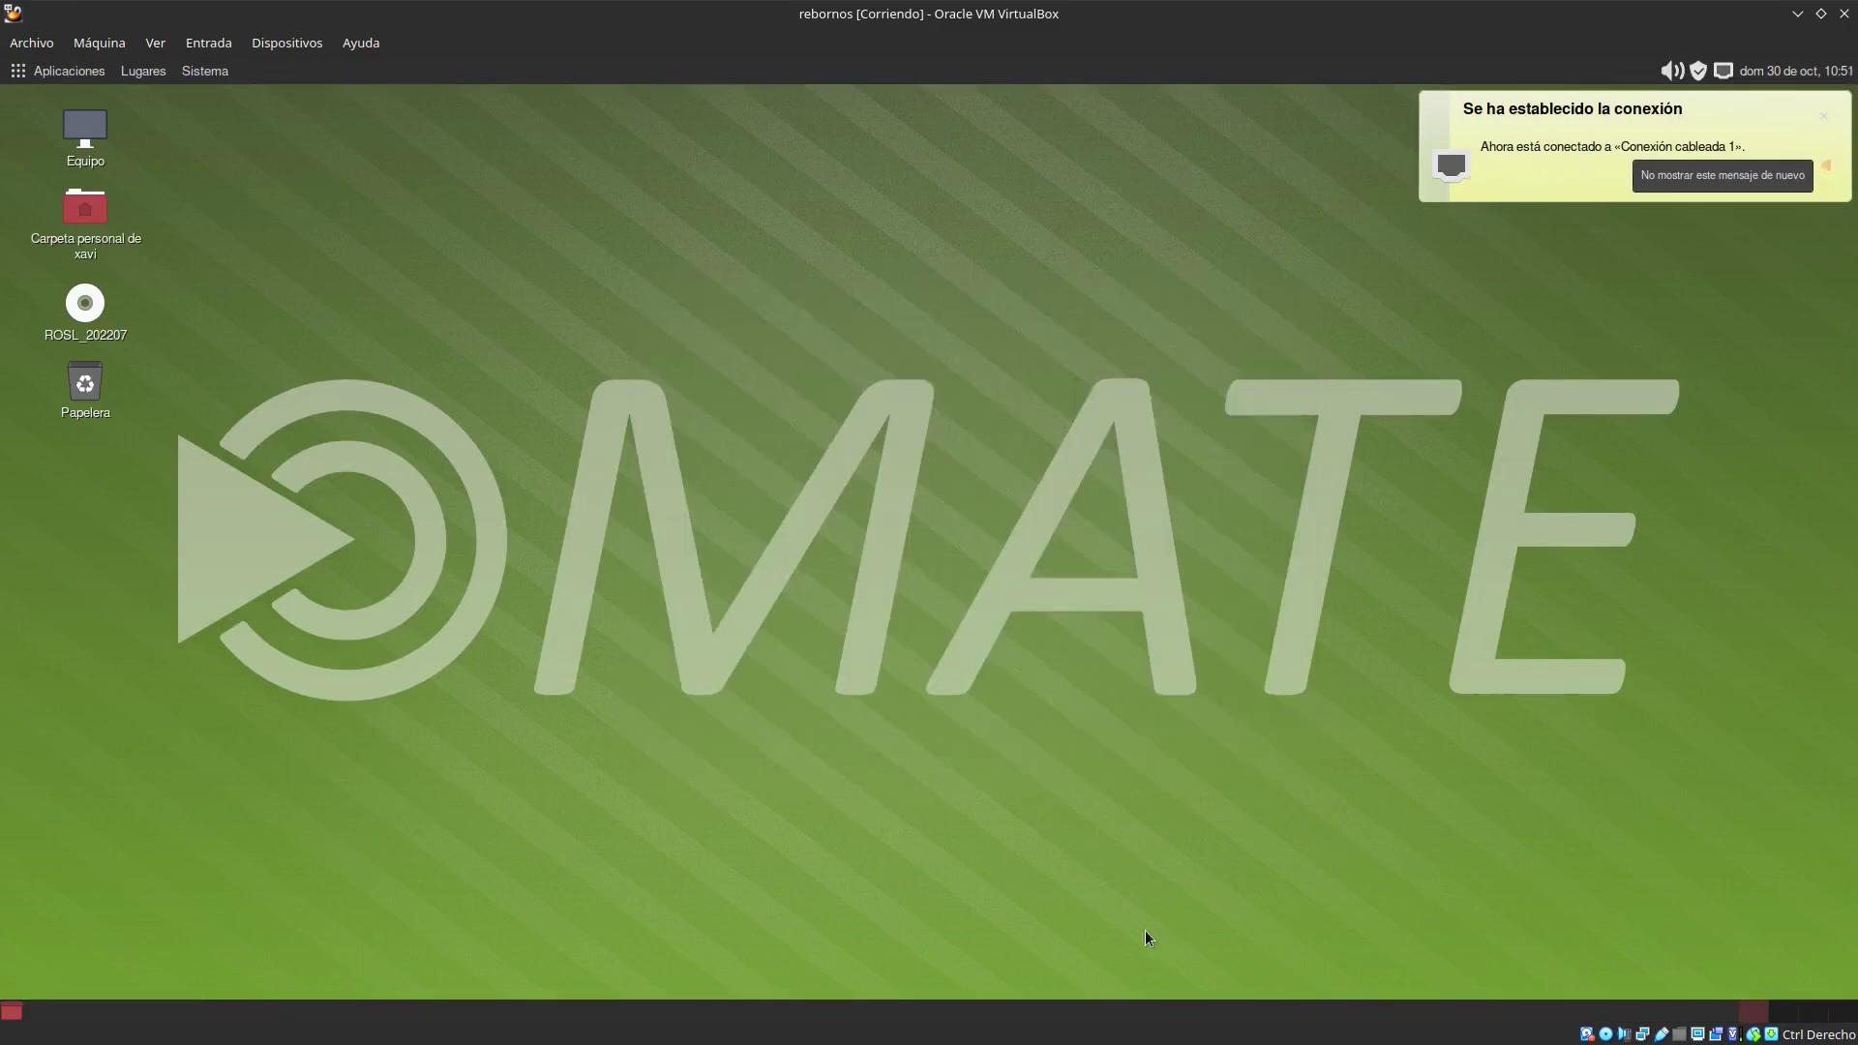
Step: Open RebornOS Fire from the accessories, show the installable desktops and maximize the window
click(73, 76)
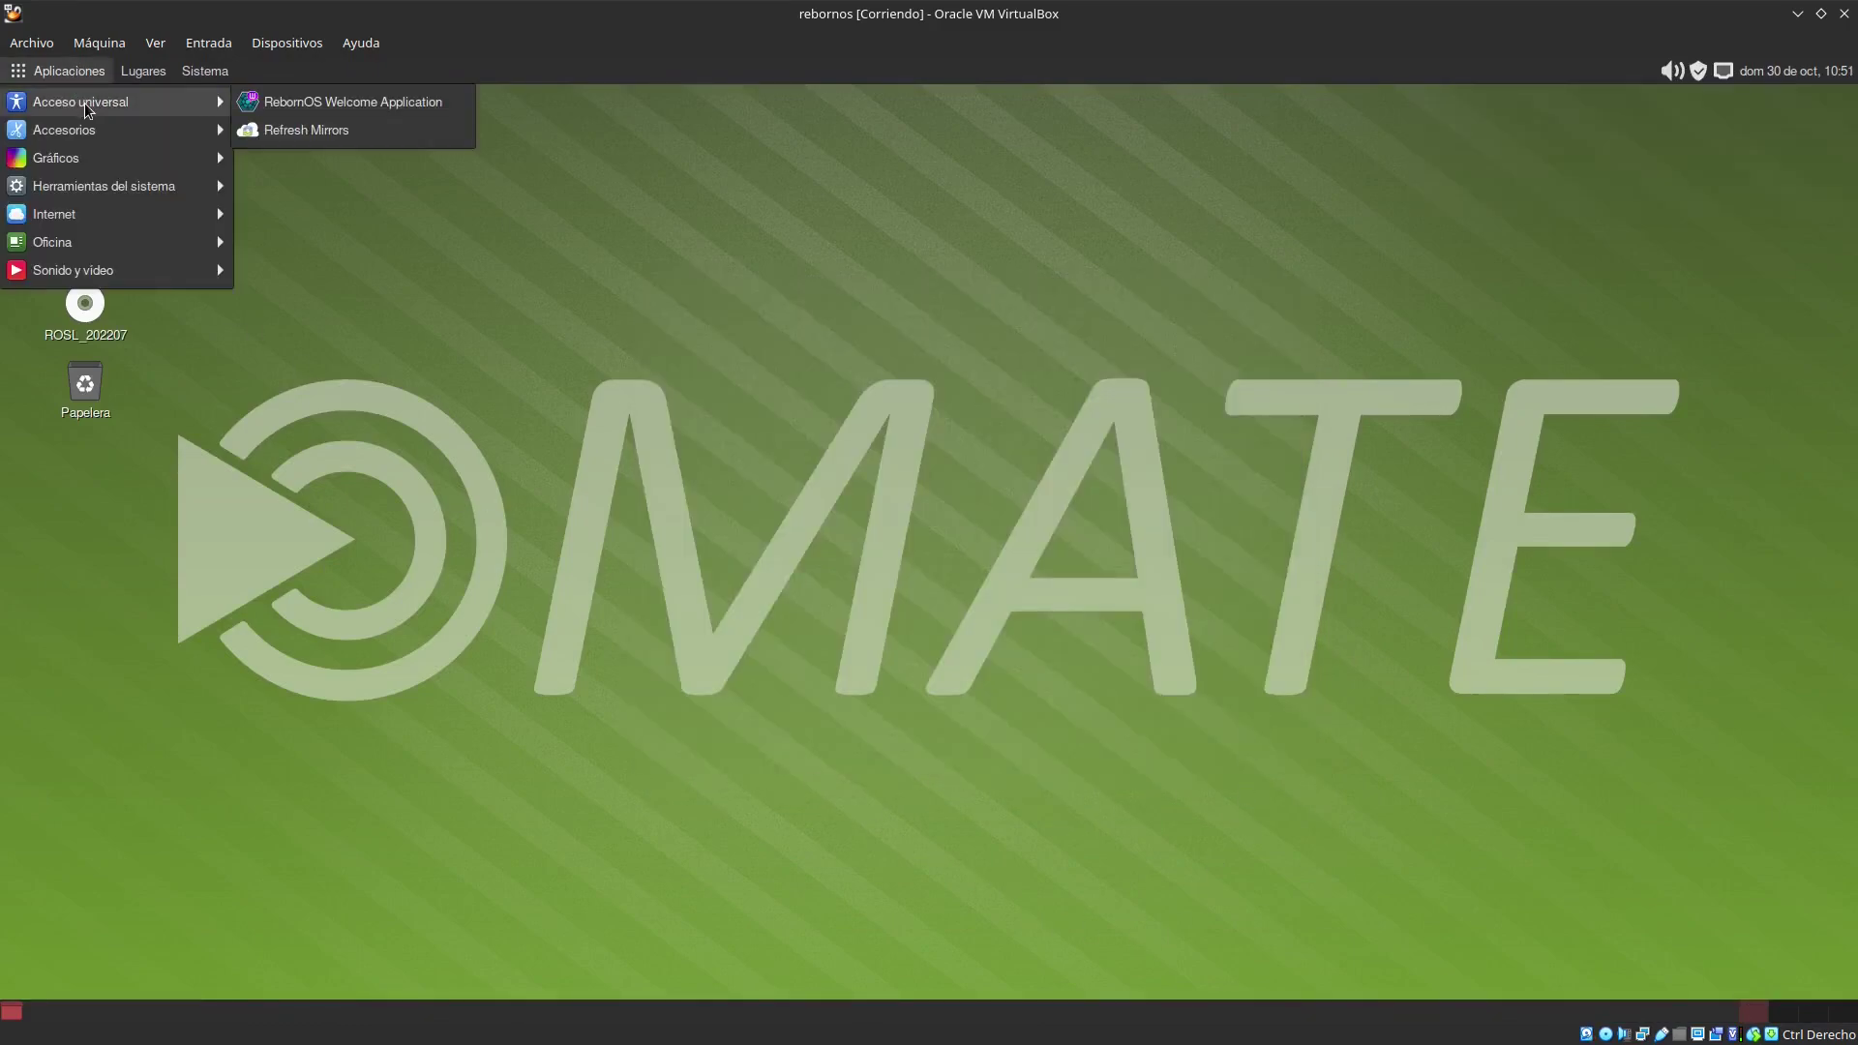
mouse_move(95, 144)
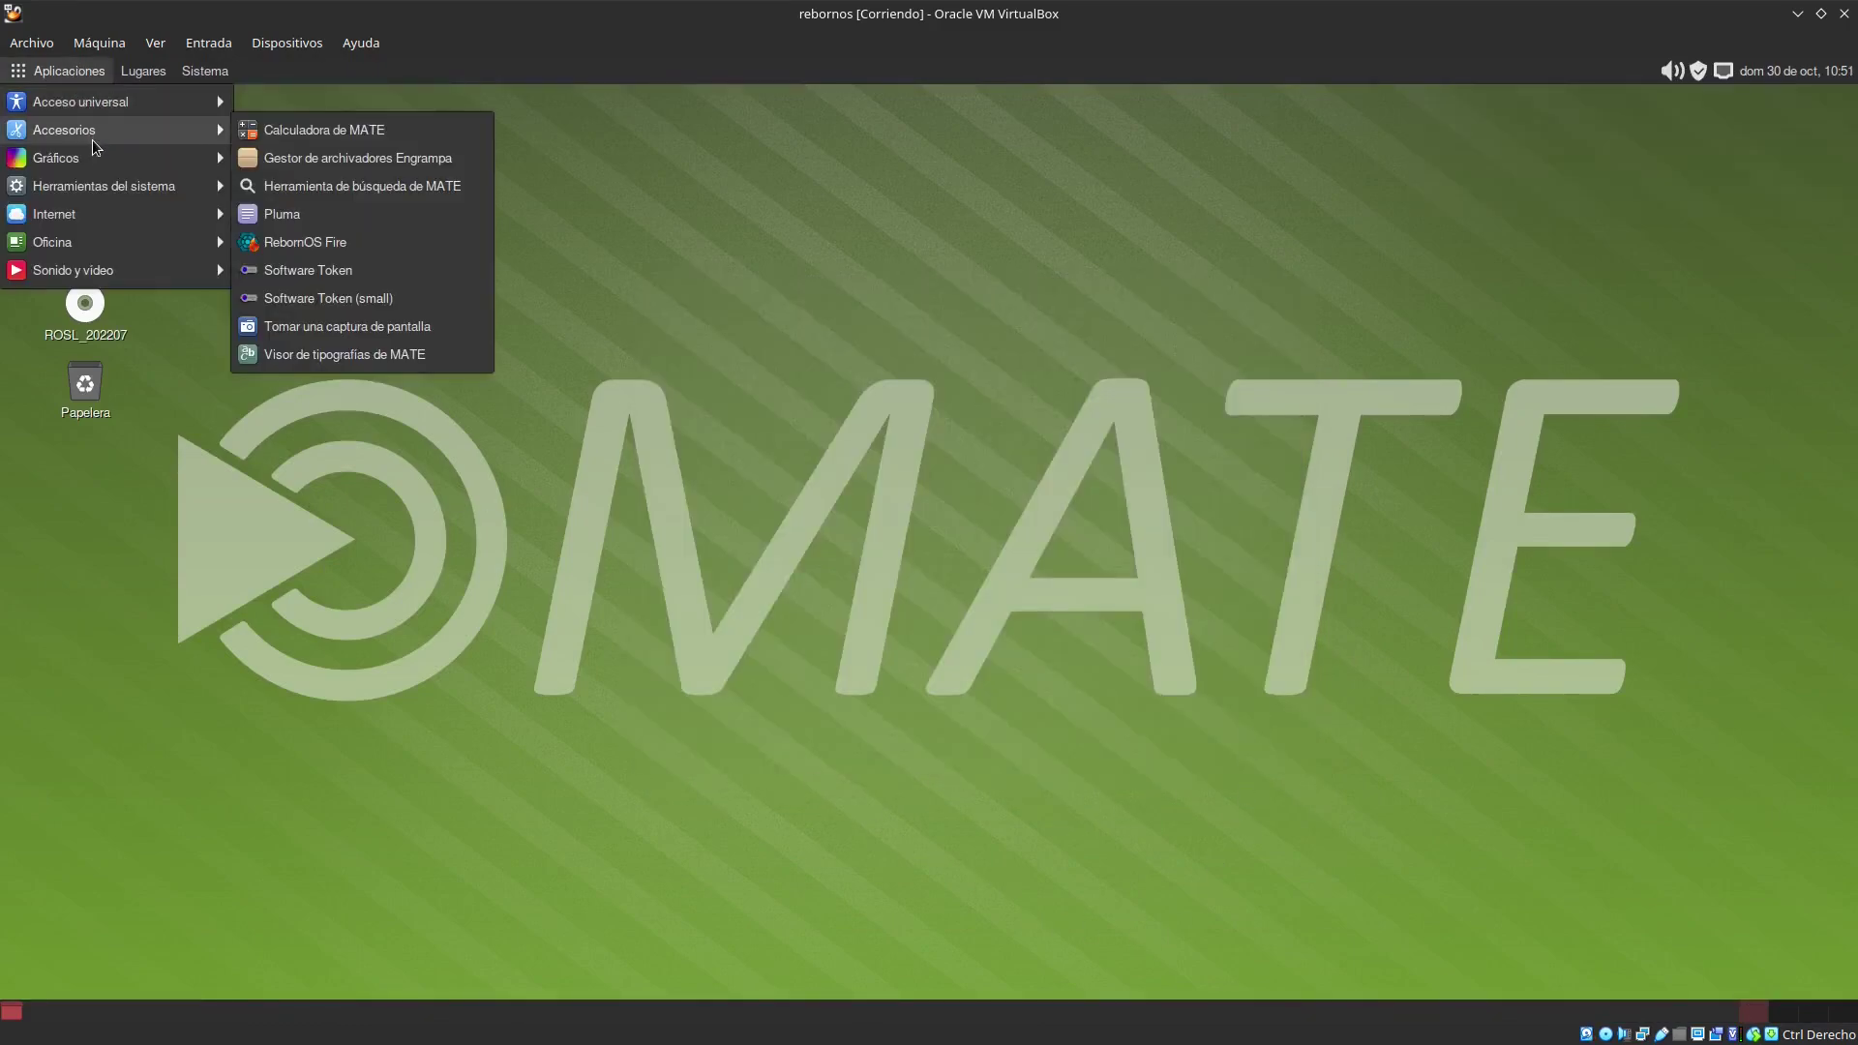
click(311, 253)
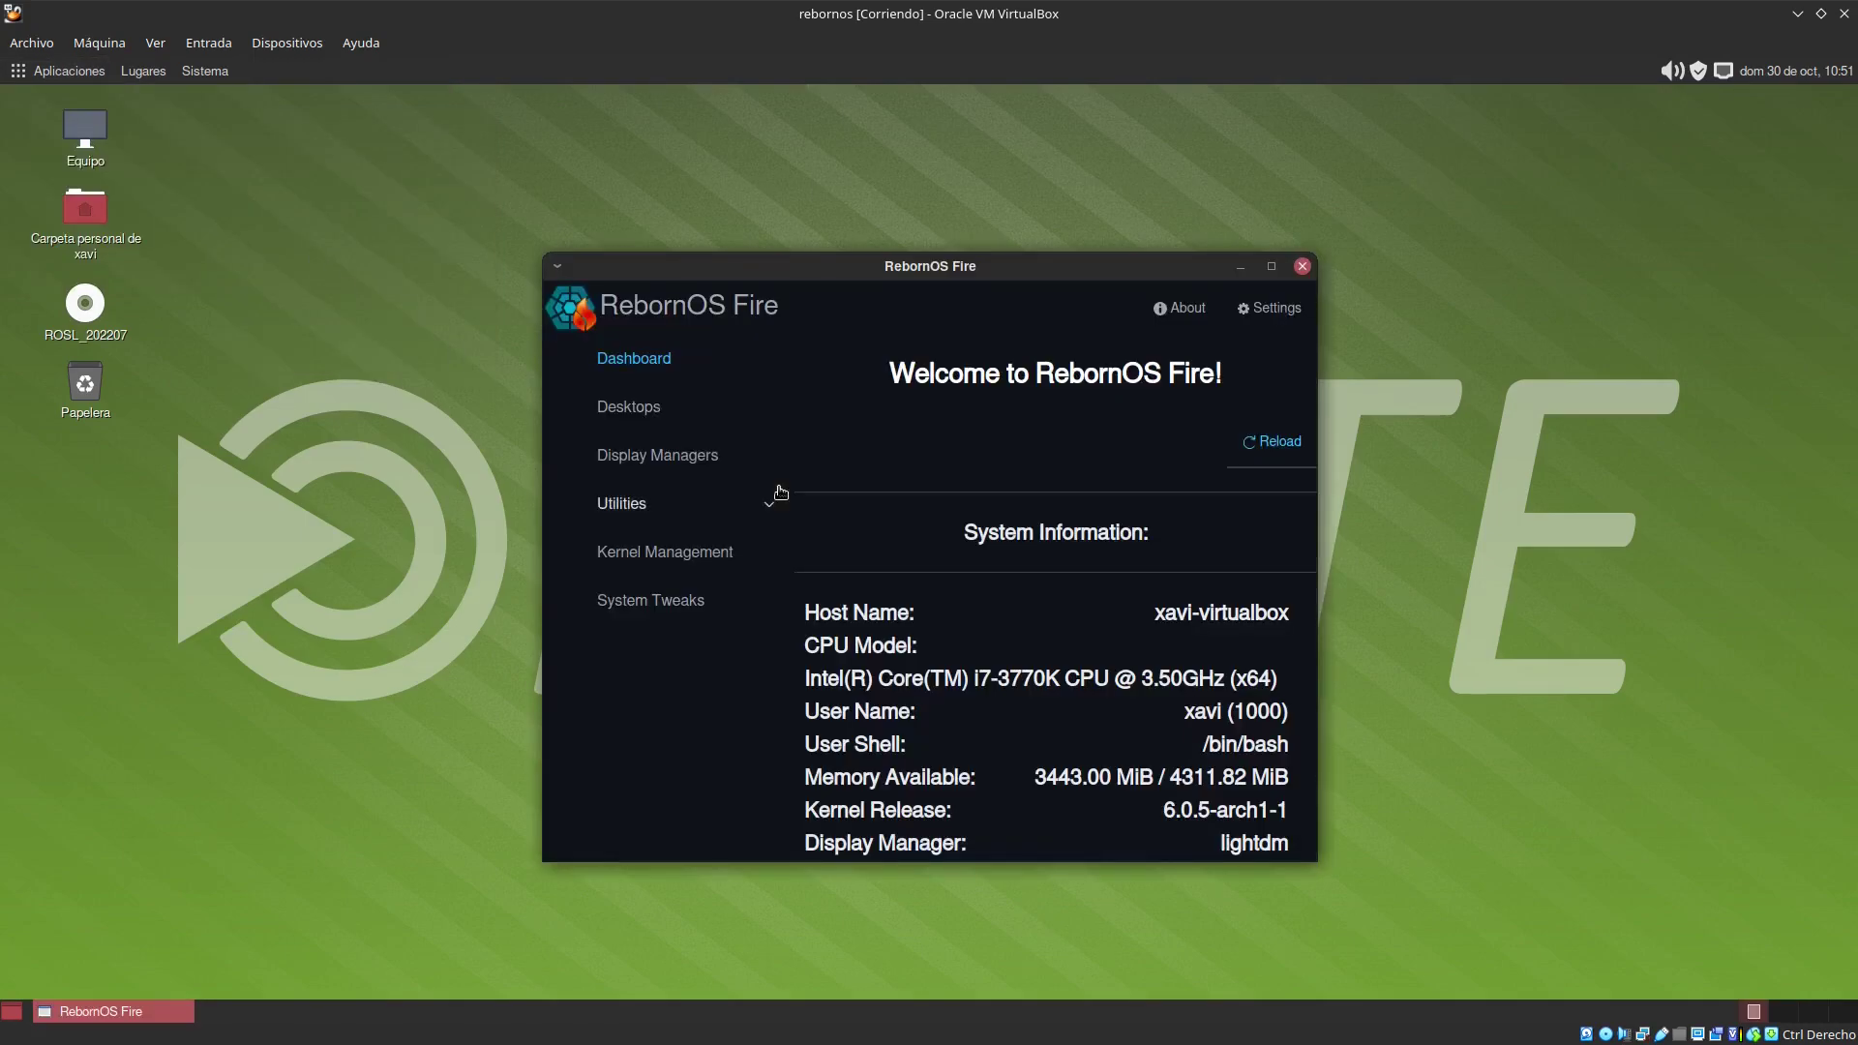
click(673, 421)
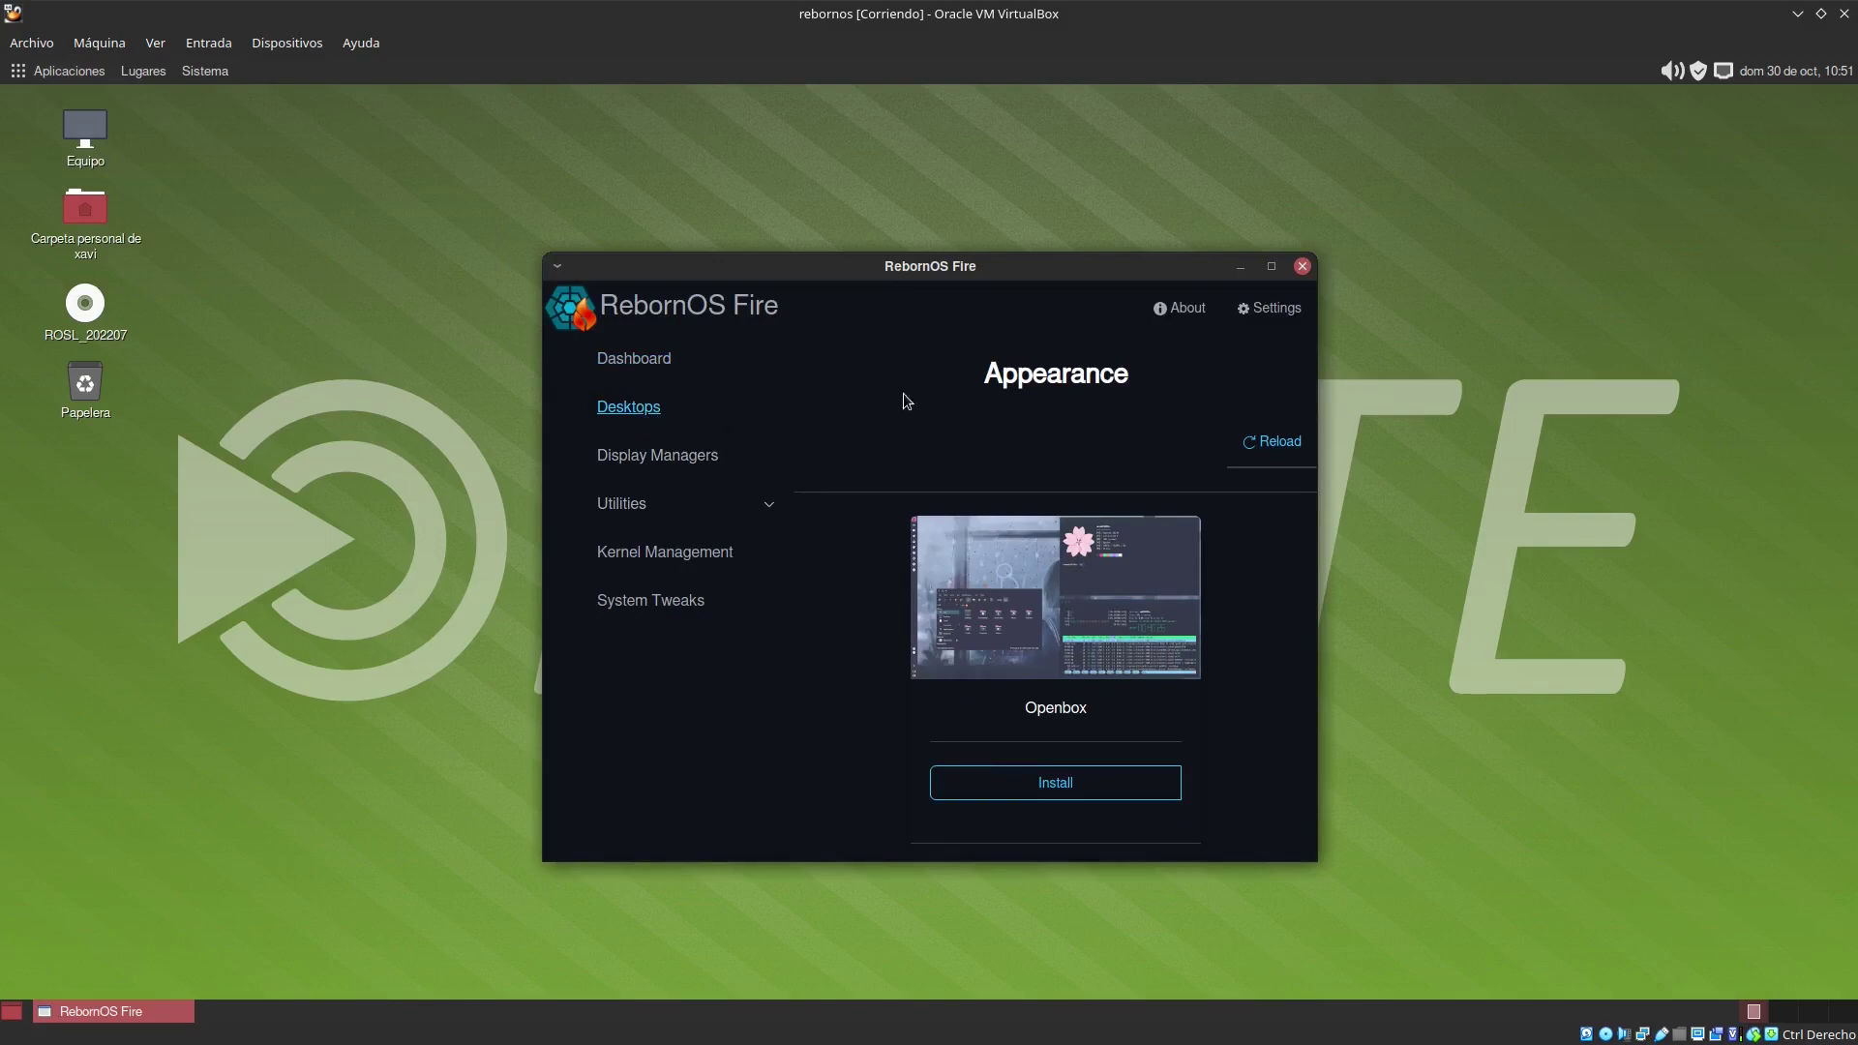
click(1270, 266)
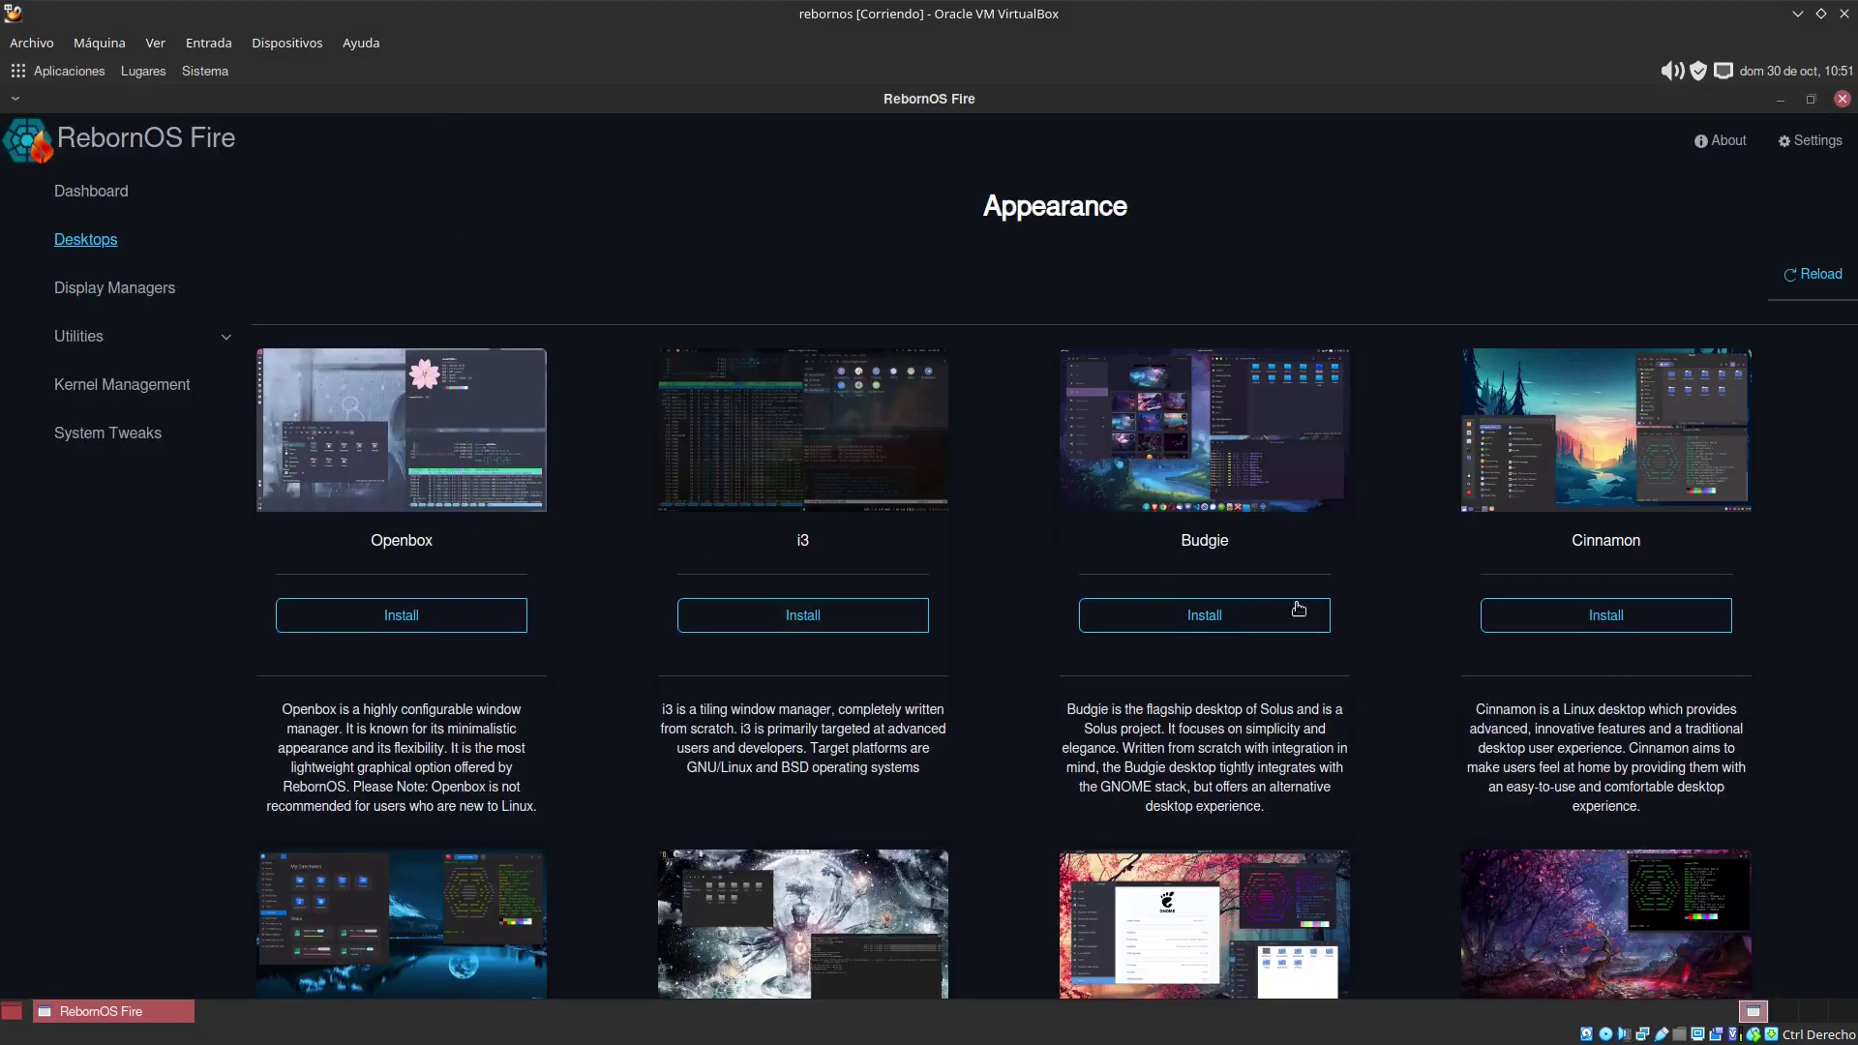
Step: Install the Cinnamon desktop, authenticating with the account password, and close RebornOS Fire
click(1630, 624)
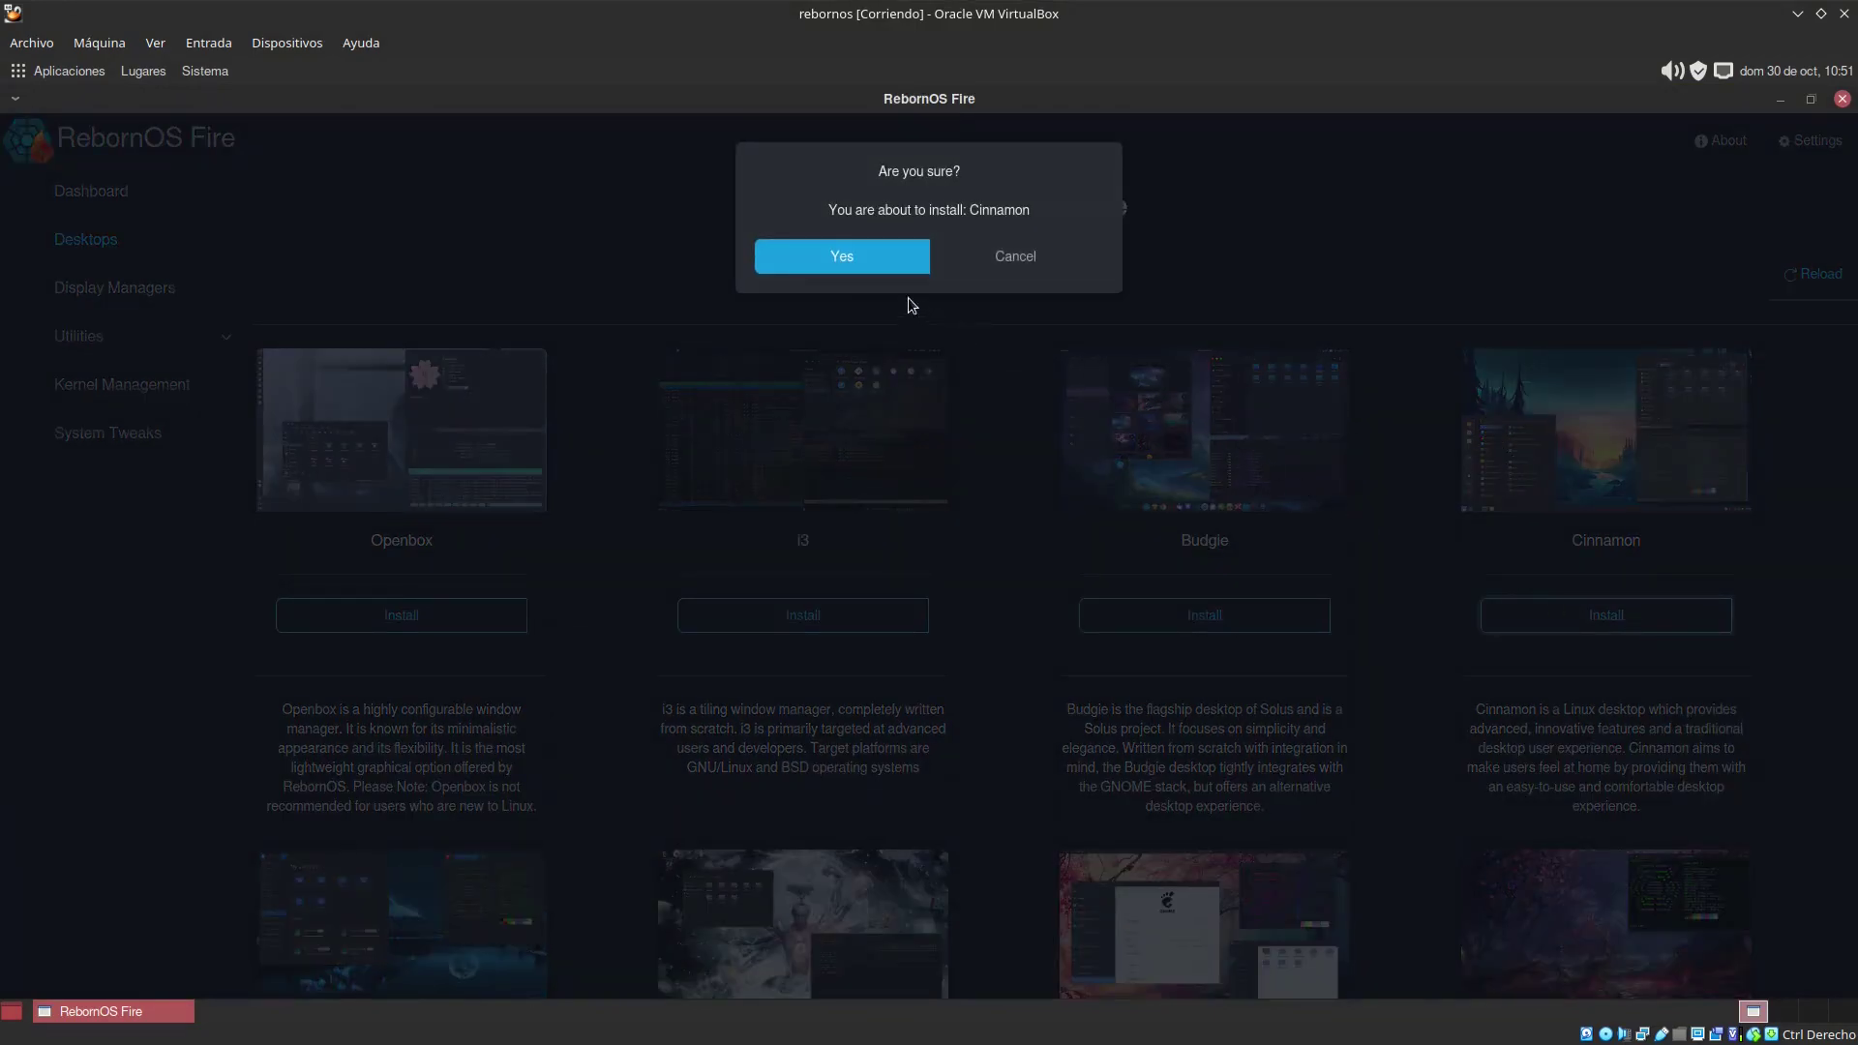
click(857, 264)
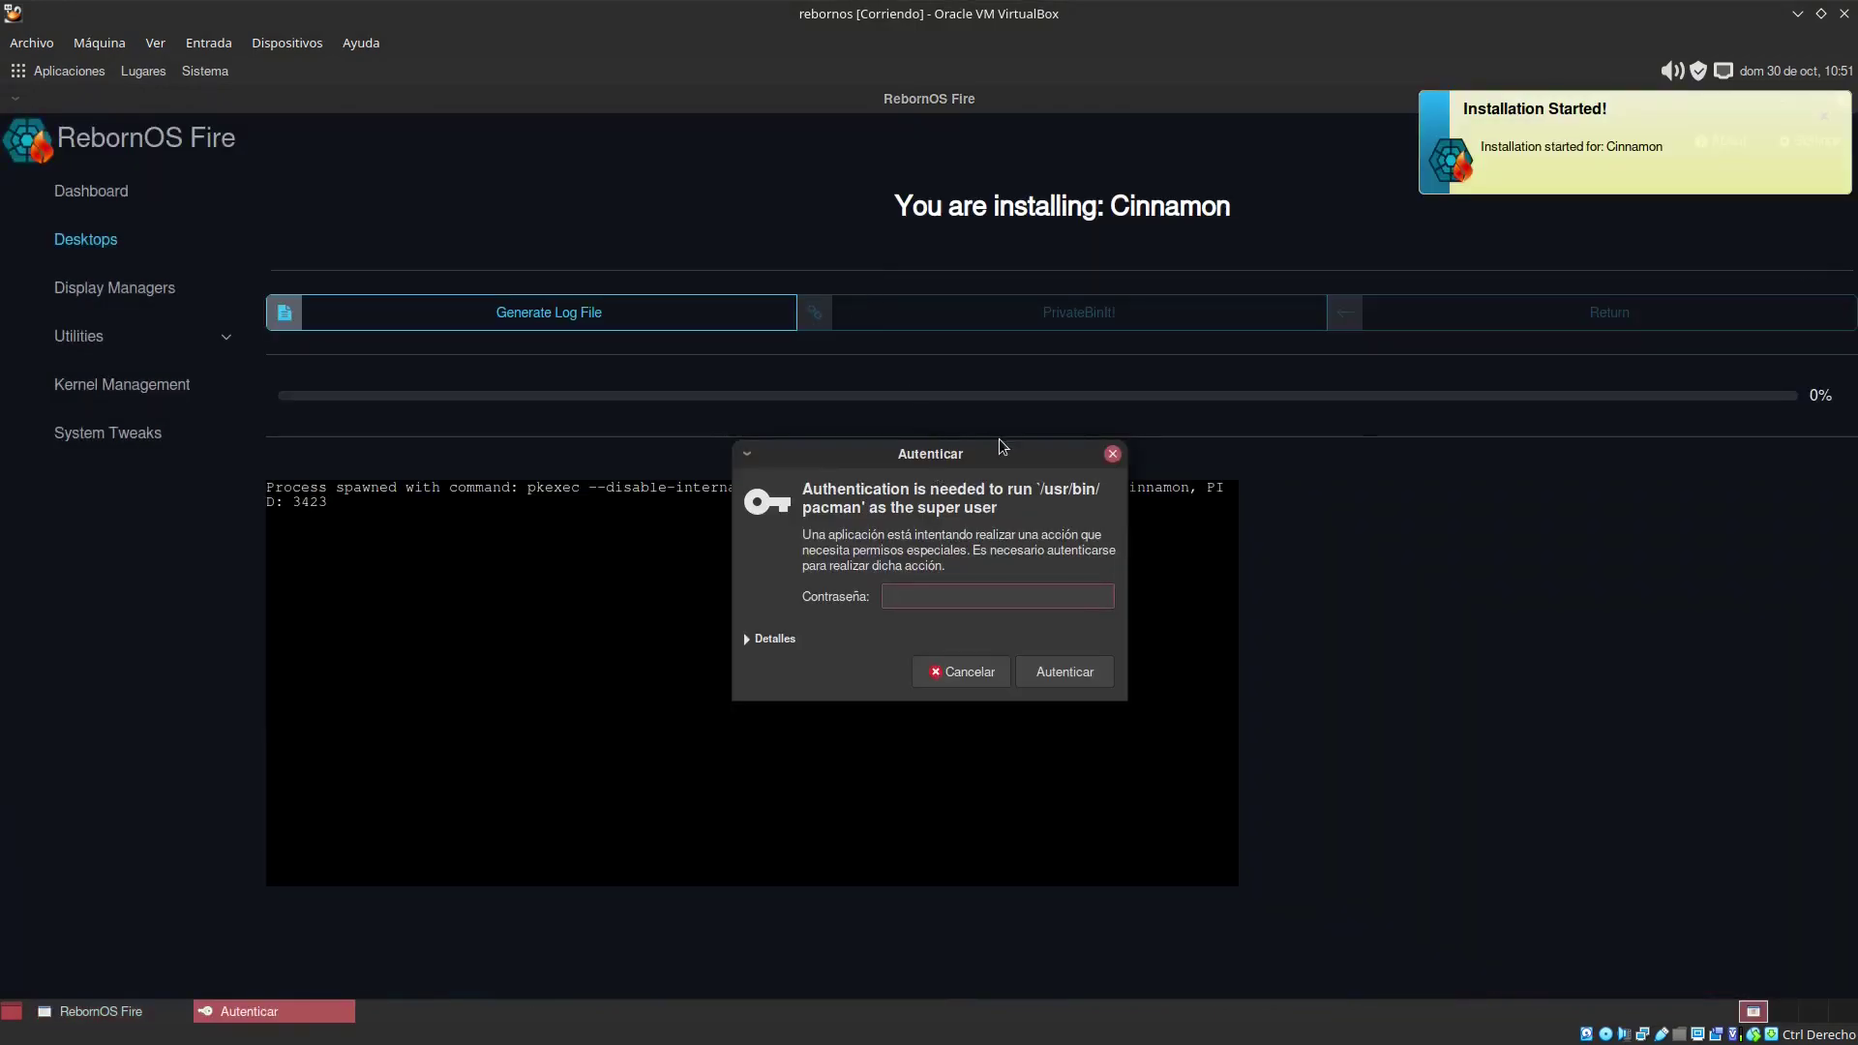
text(****)
key(Return)
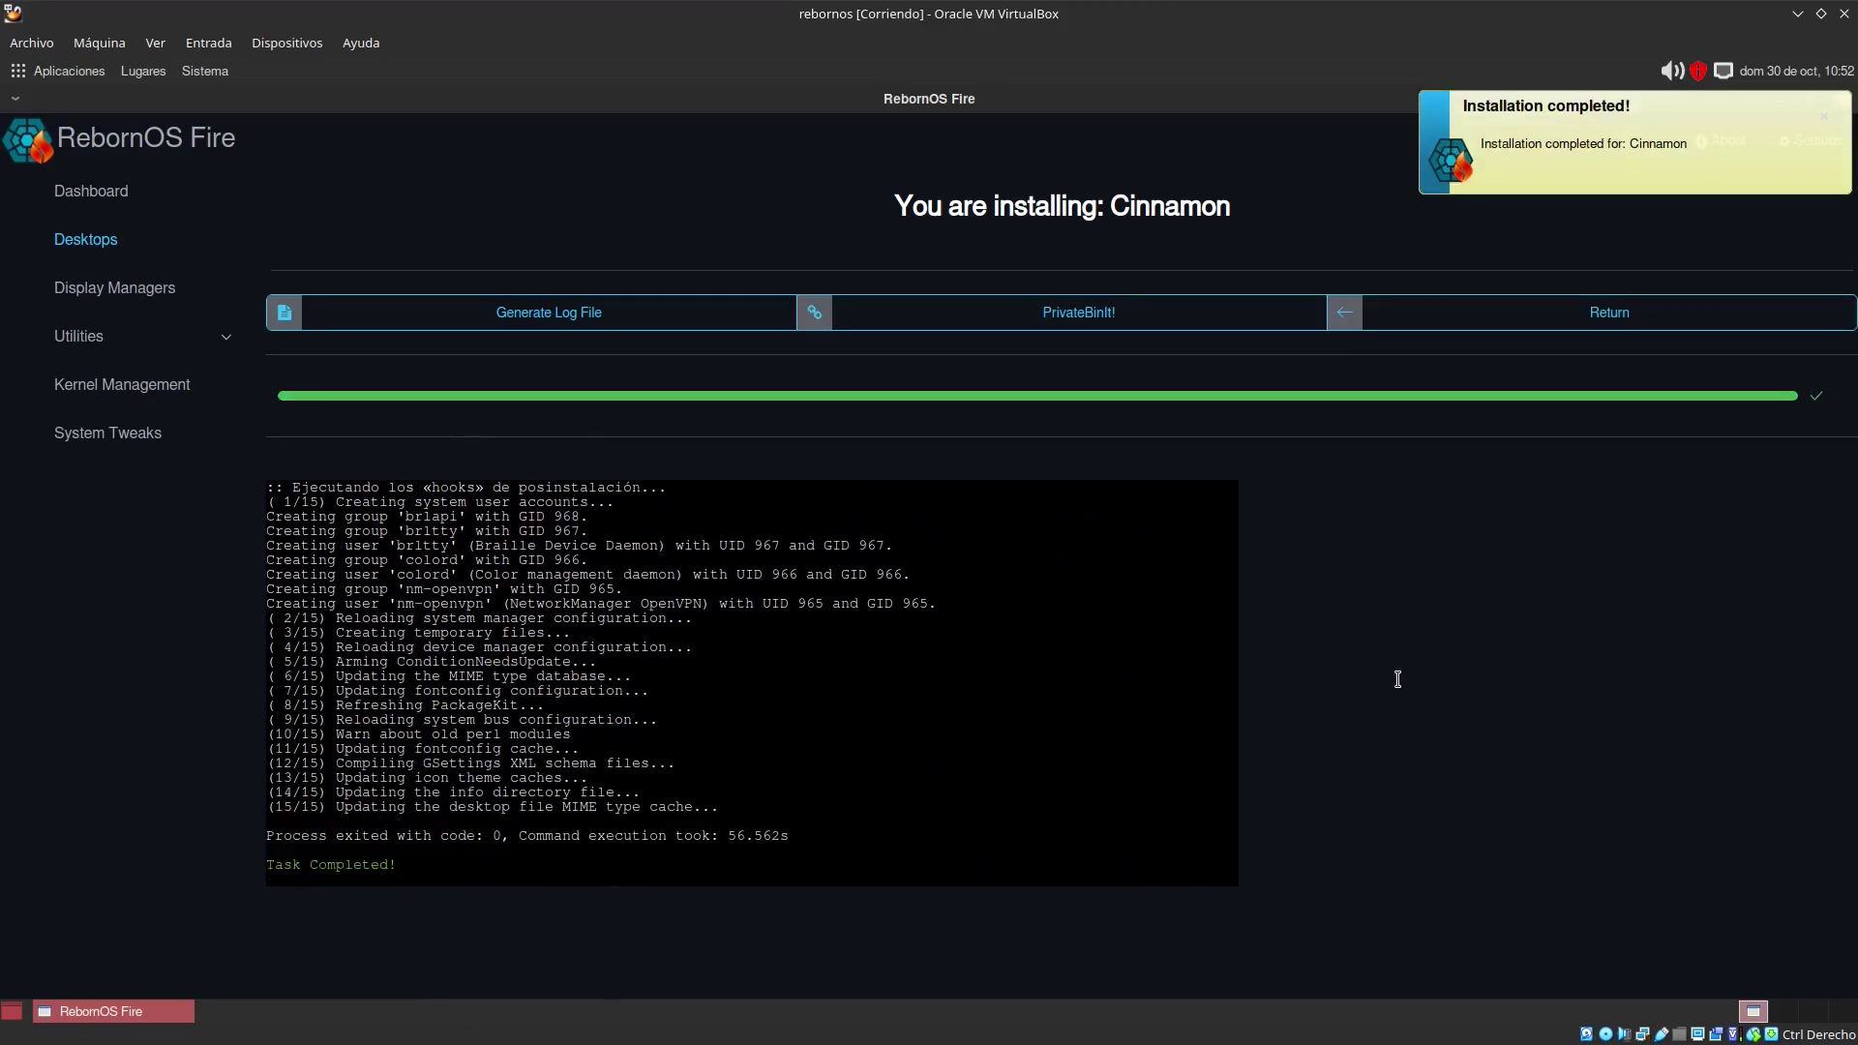
click(1838, 116)
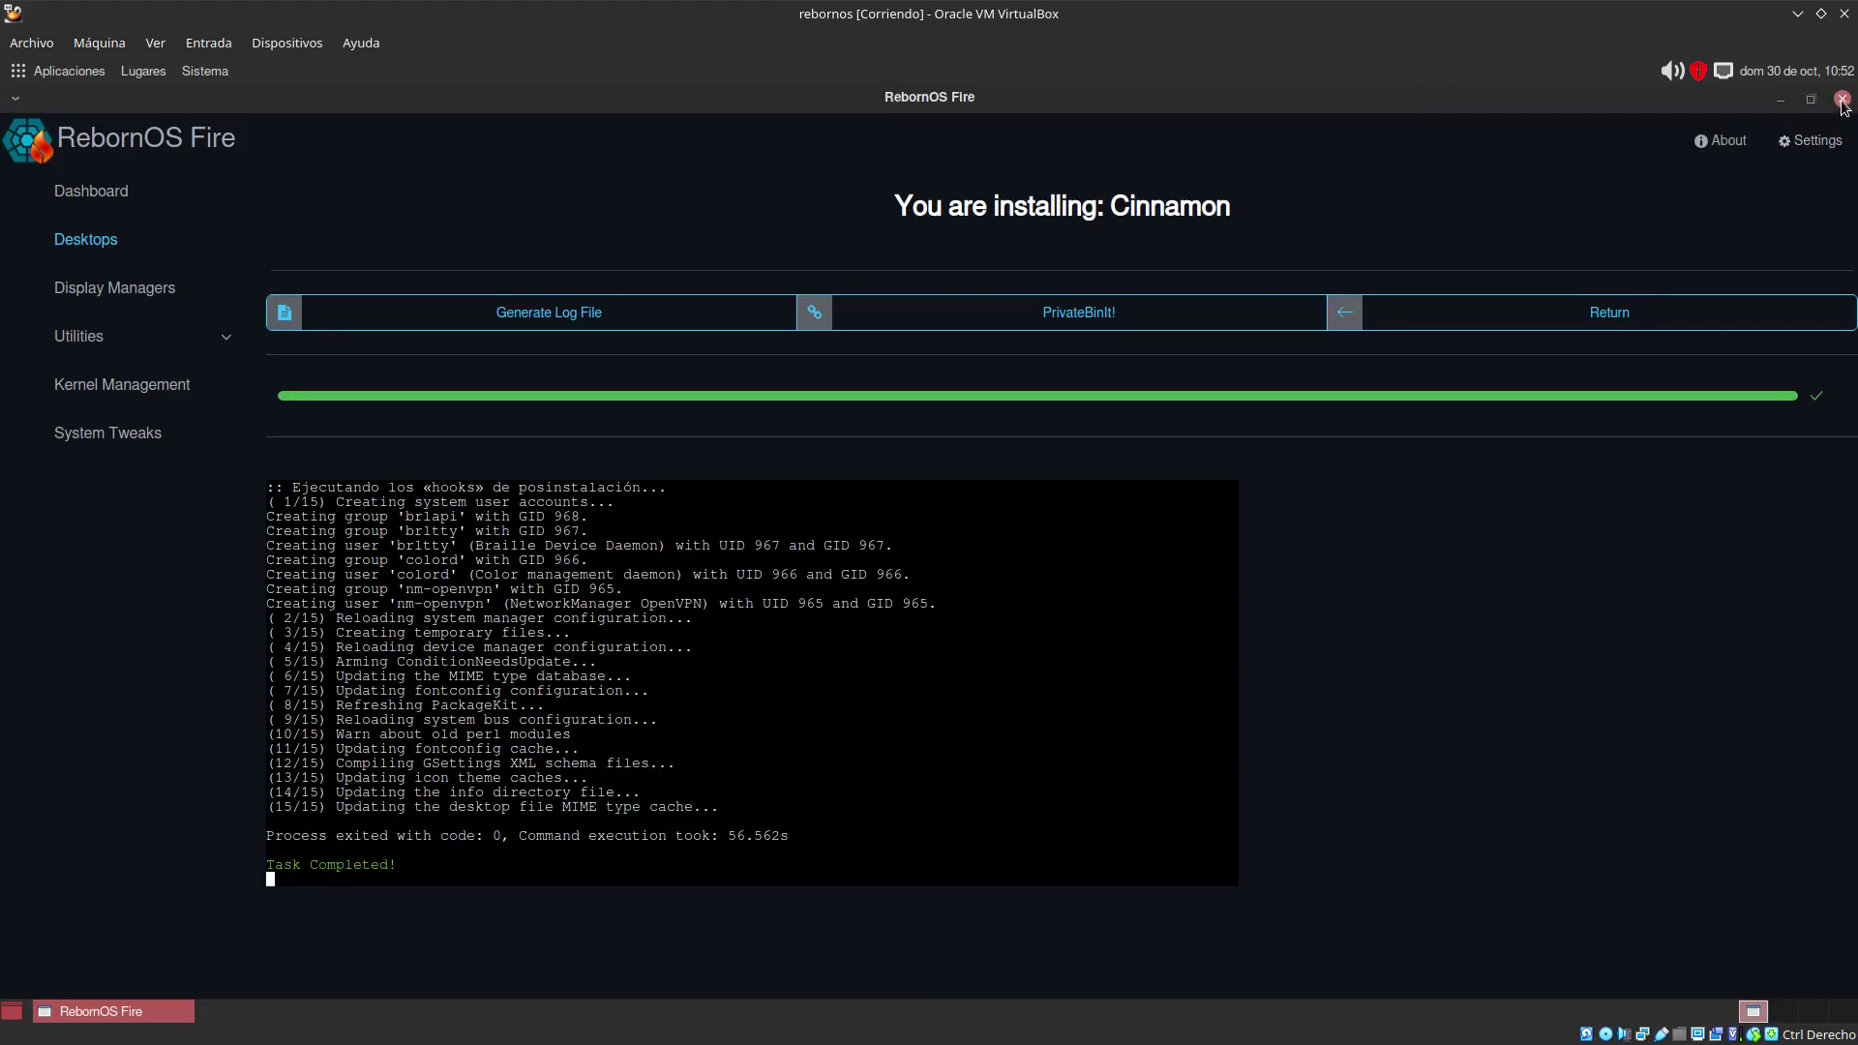
click(1840, 101)
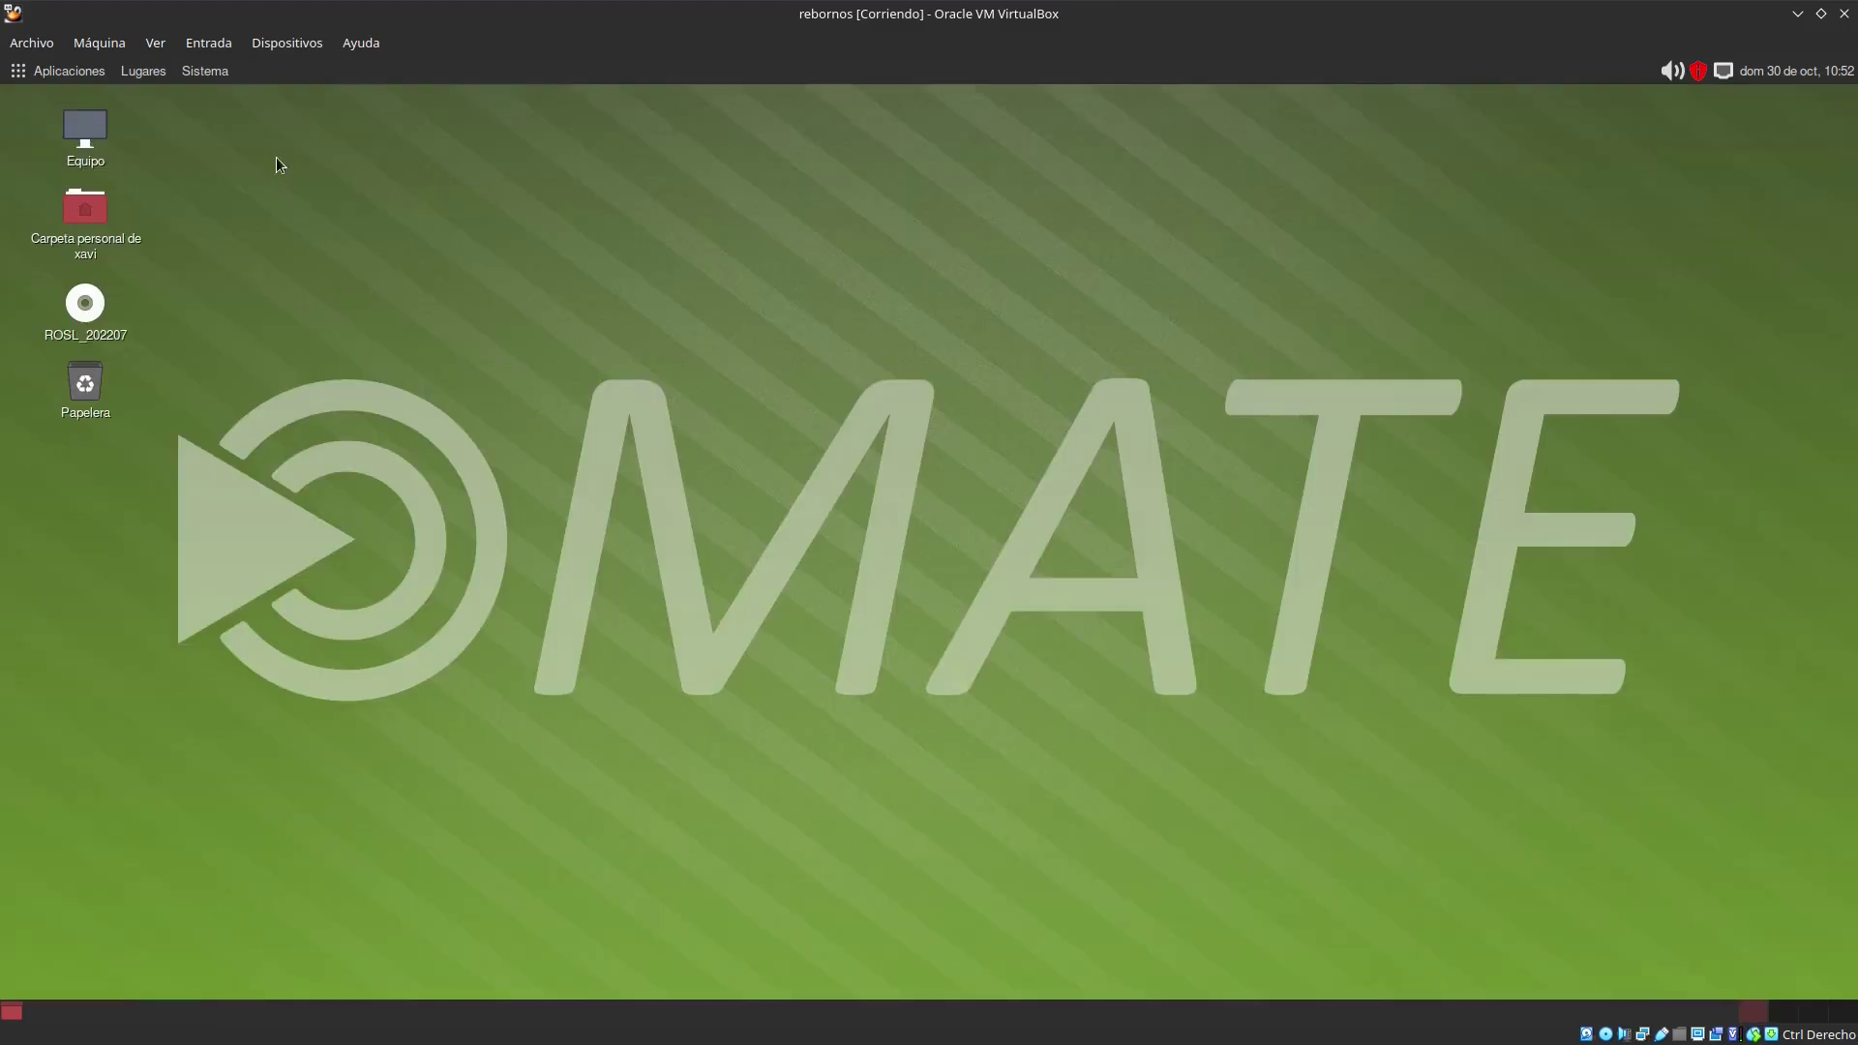
Step: Log out of the MATE session
click(205, 70)
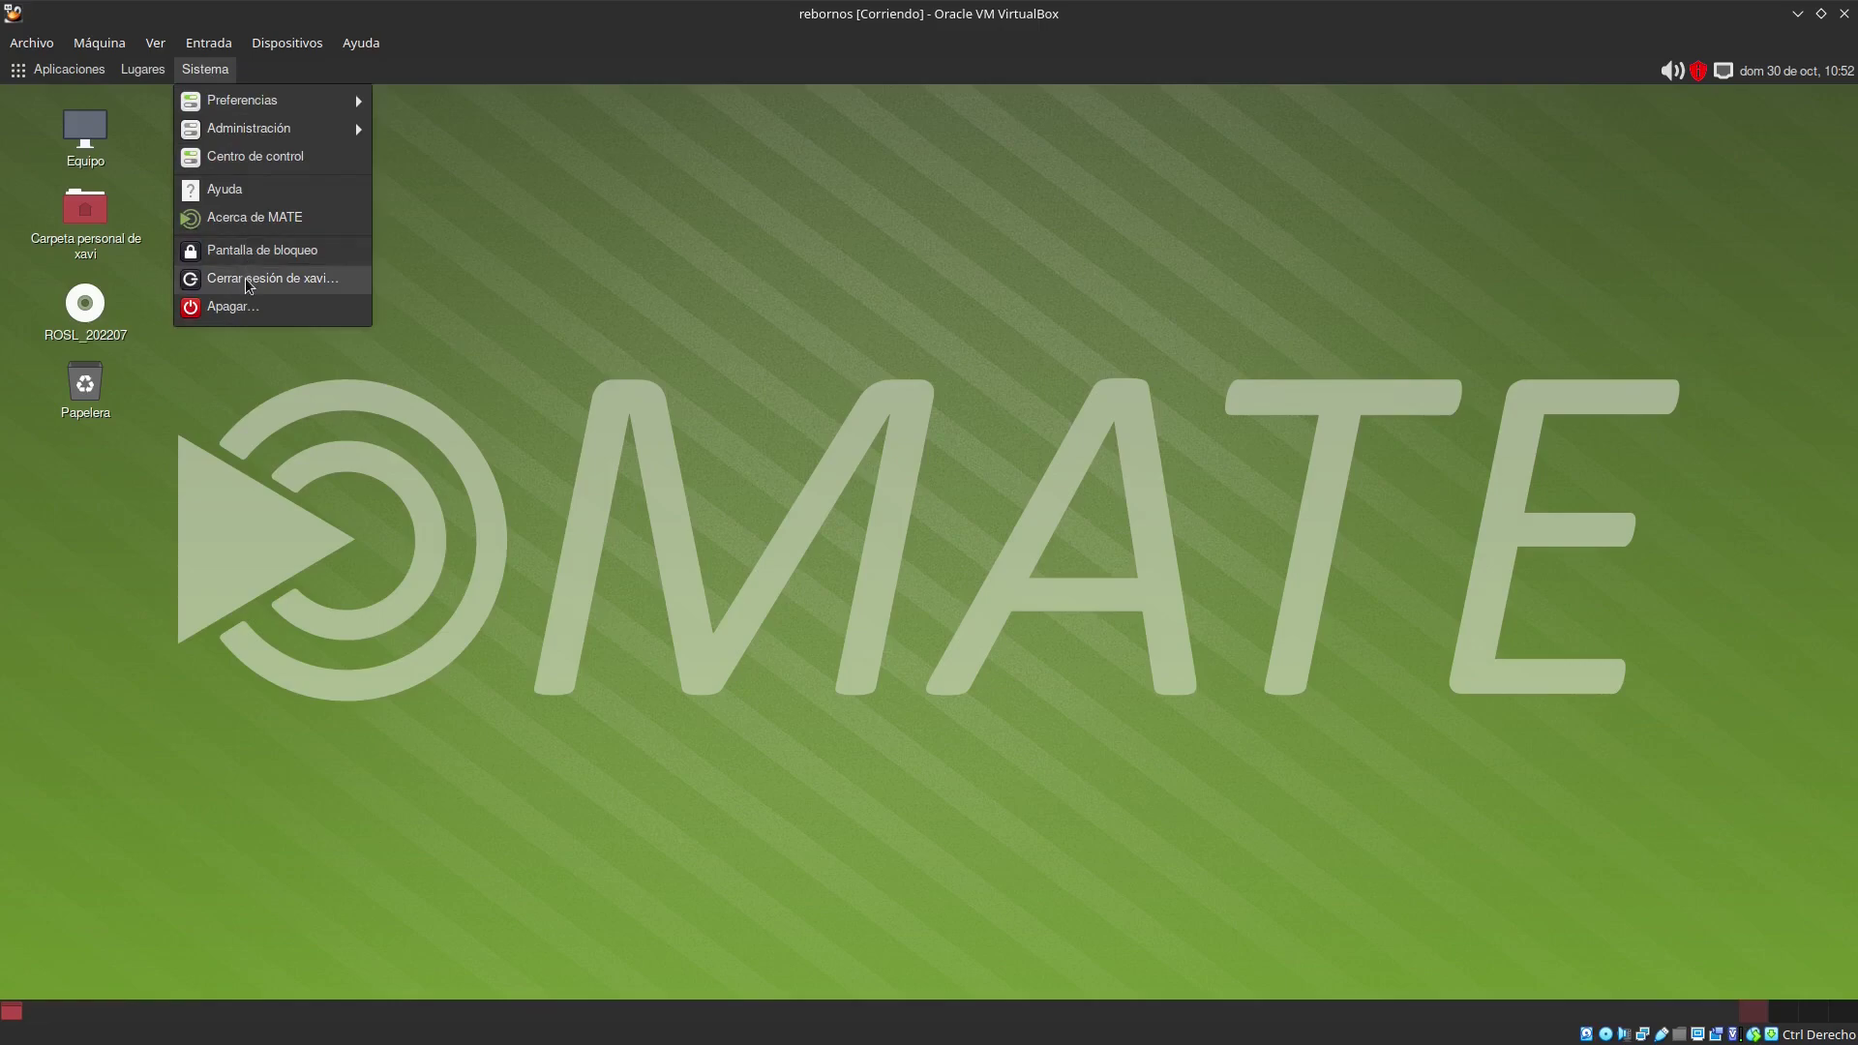
click(248, 281)
click(1041, 629)
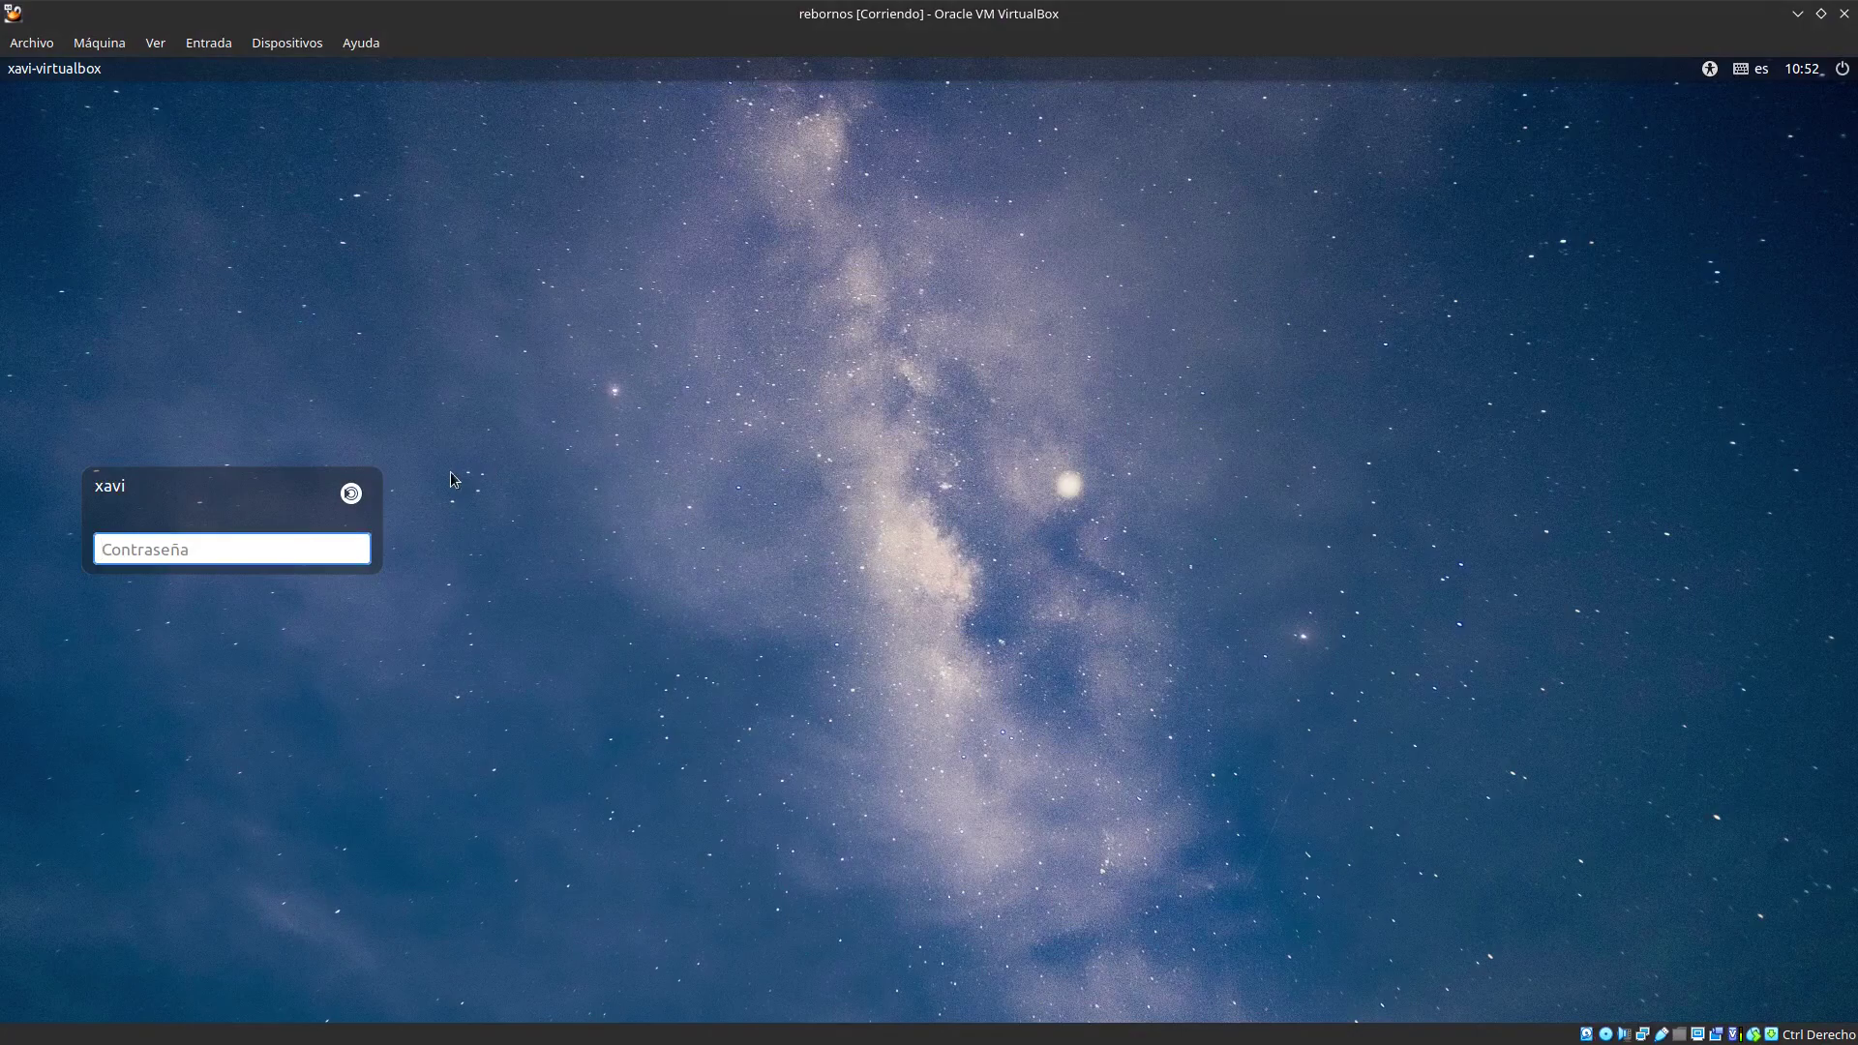
Step: Choose Cinnamon as the desktop environment on the login screen and log in with the account password
click(351, 492)
click(249, 584)
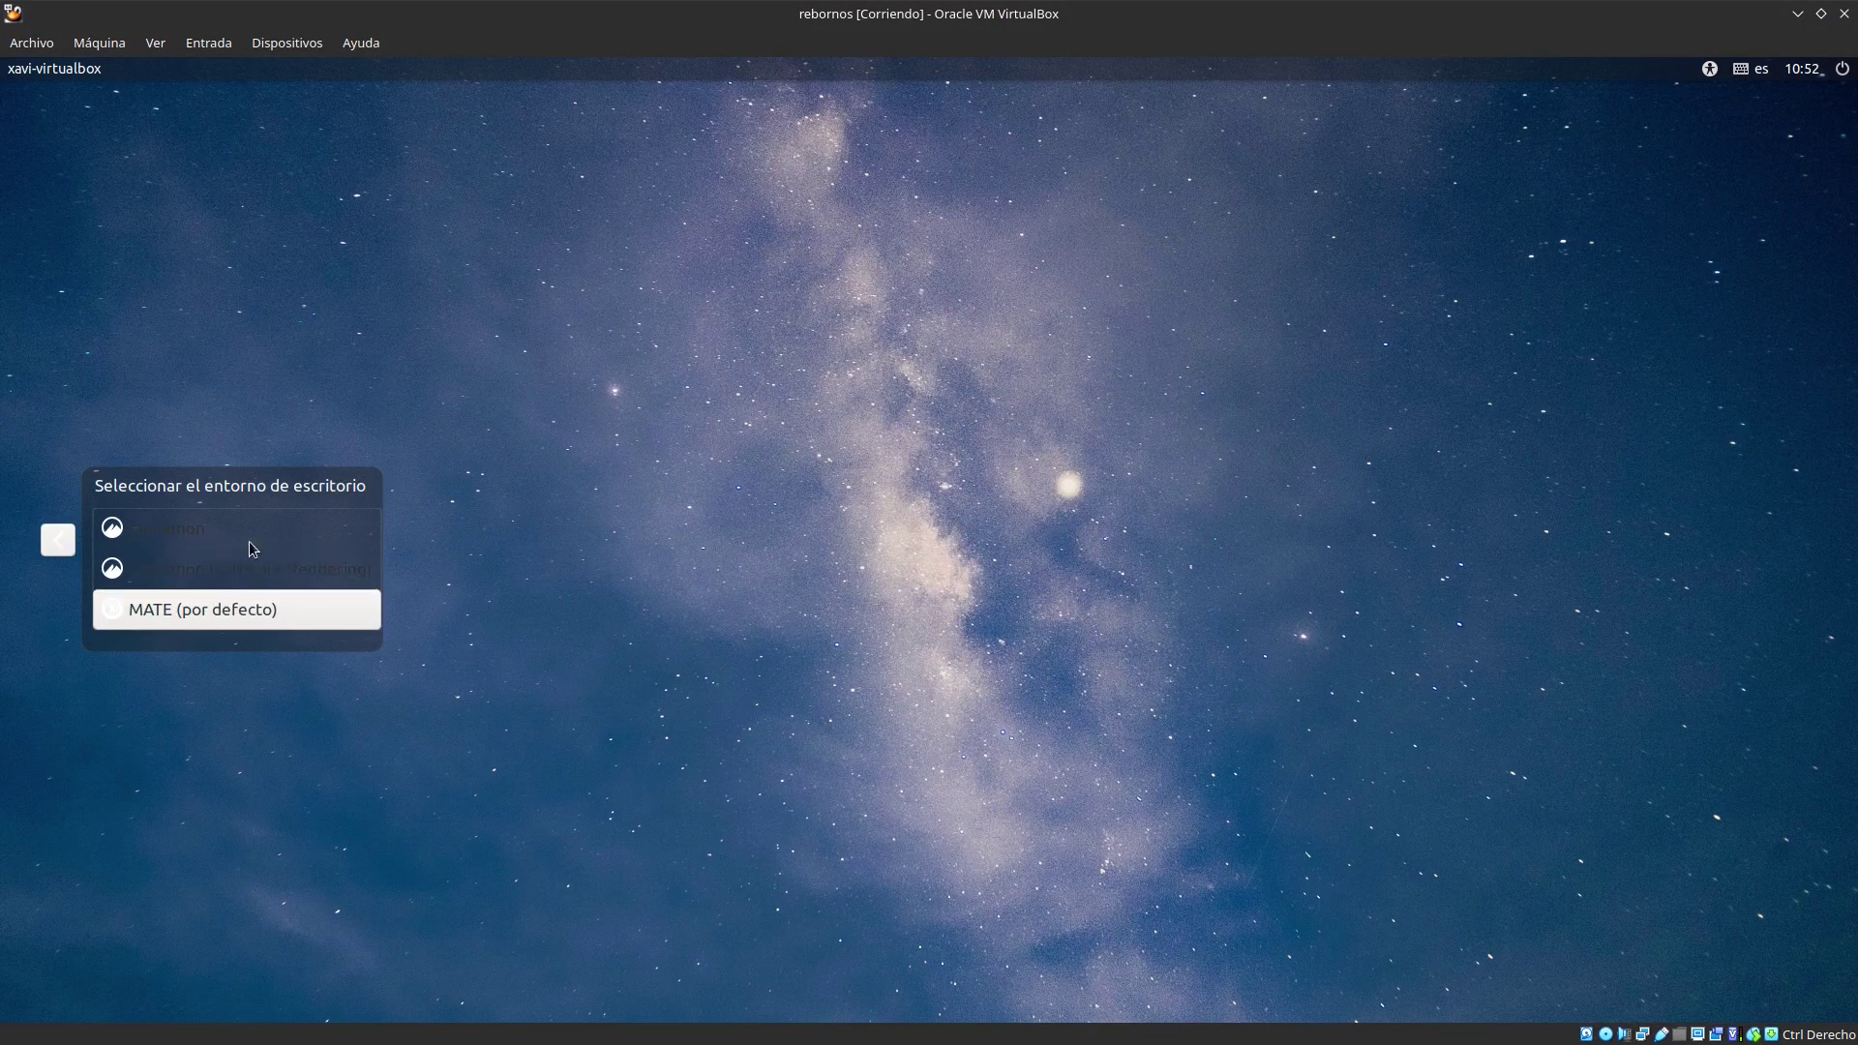
click(248, 538)
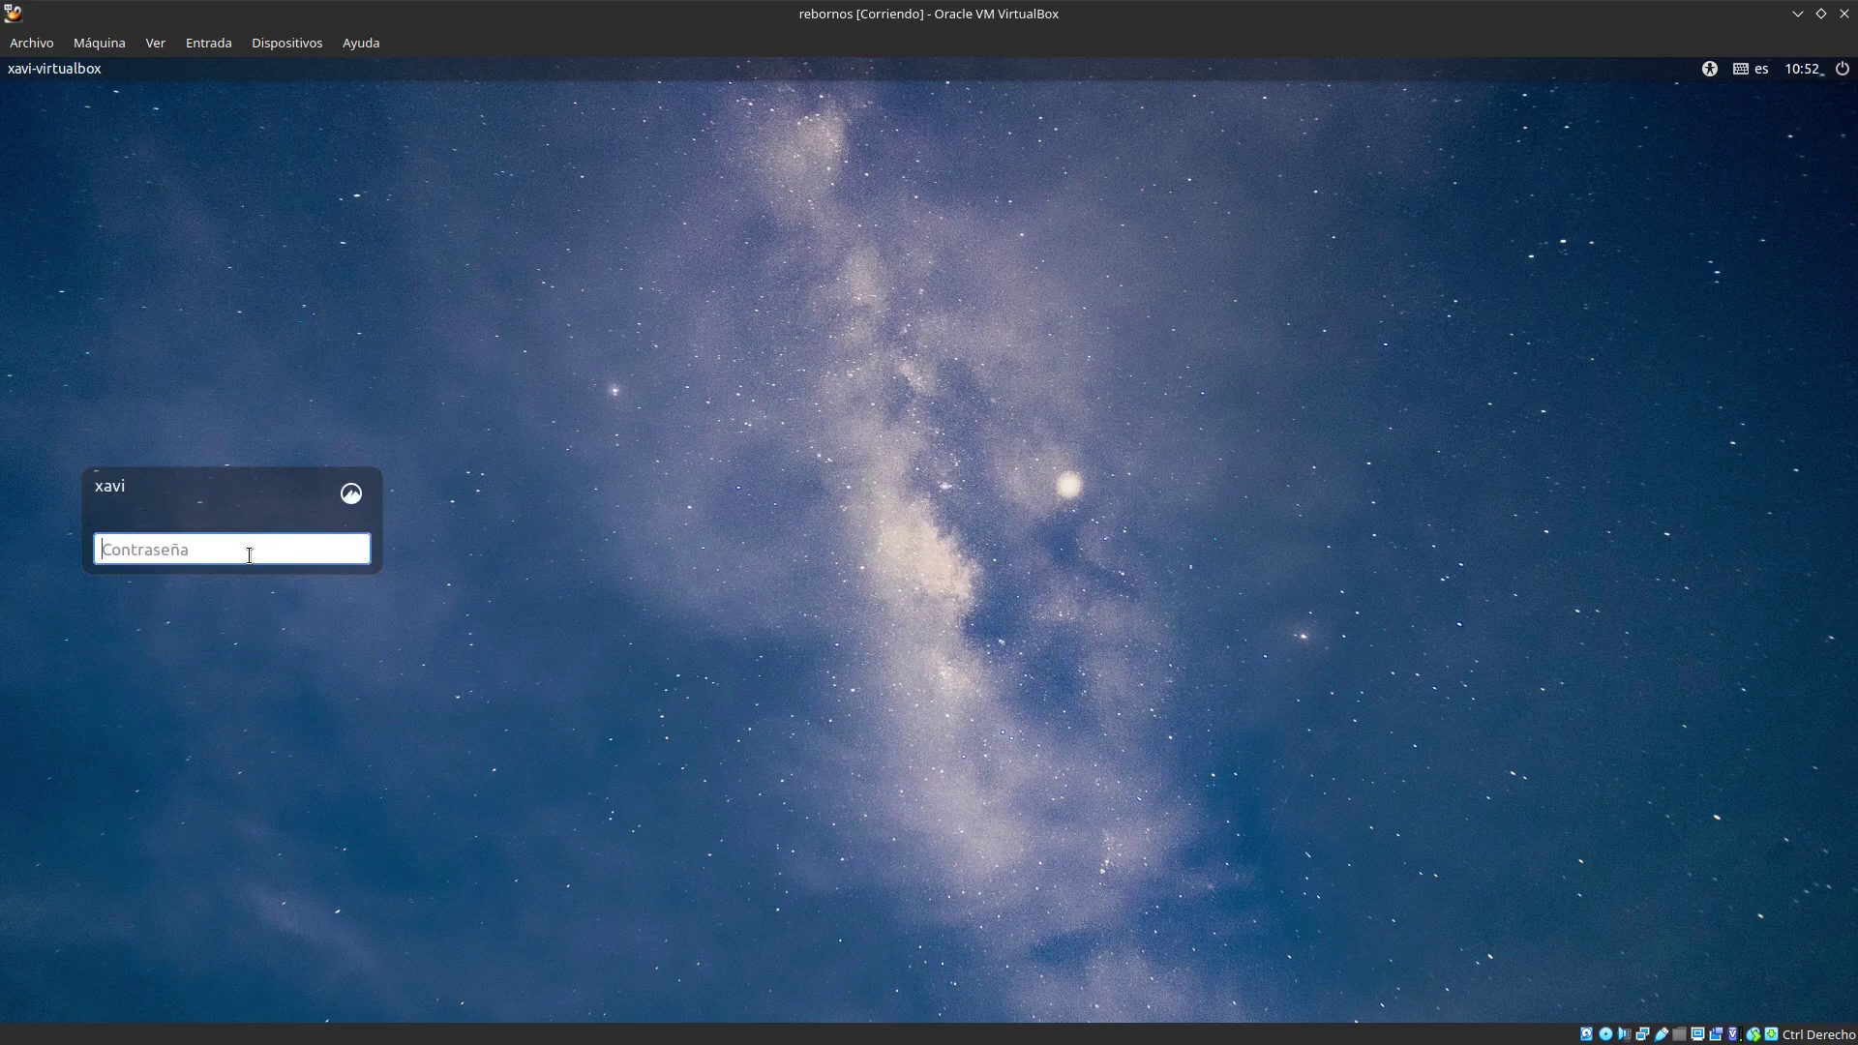
text(••)
key(Return)
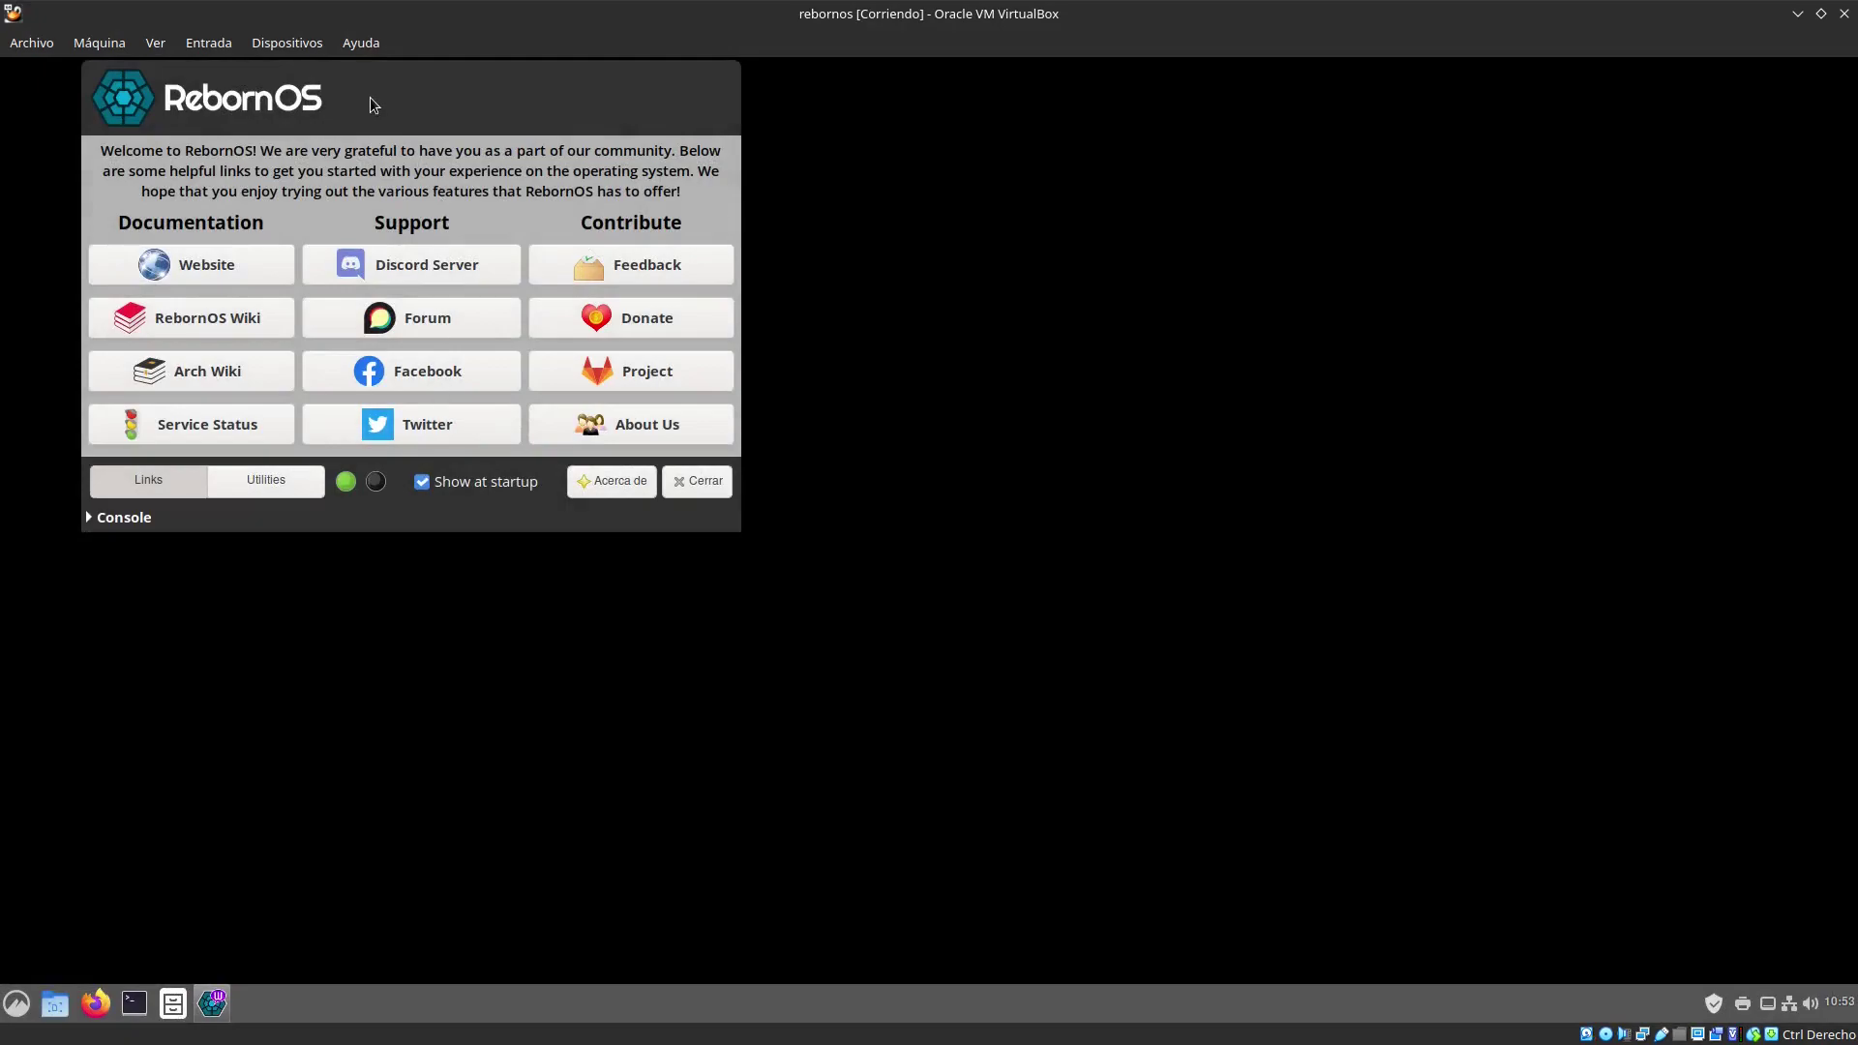
Step: View the Cinnamon applications menu and close the RebornOS welcome window
drag(368, 92, 956, 282)
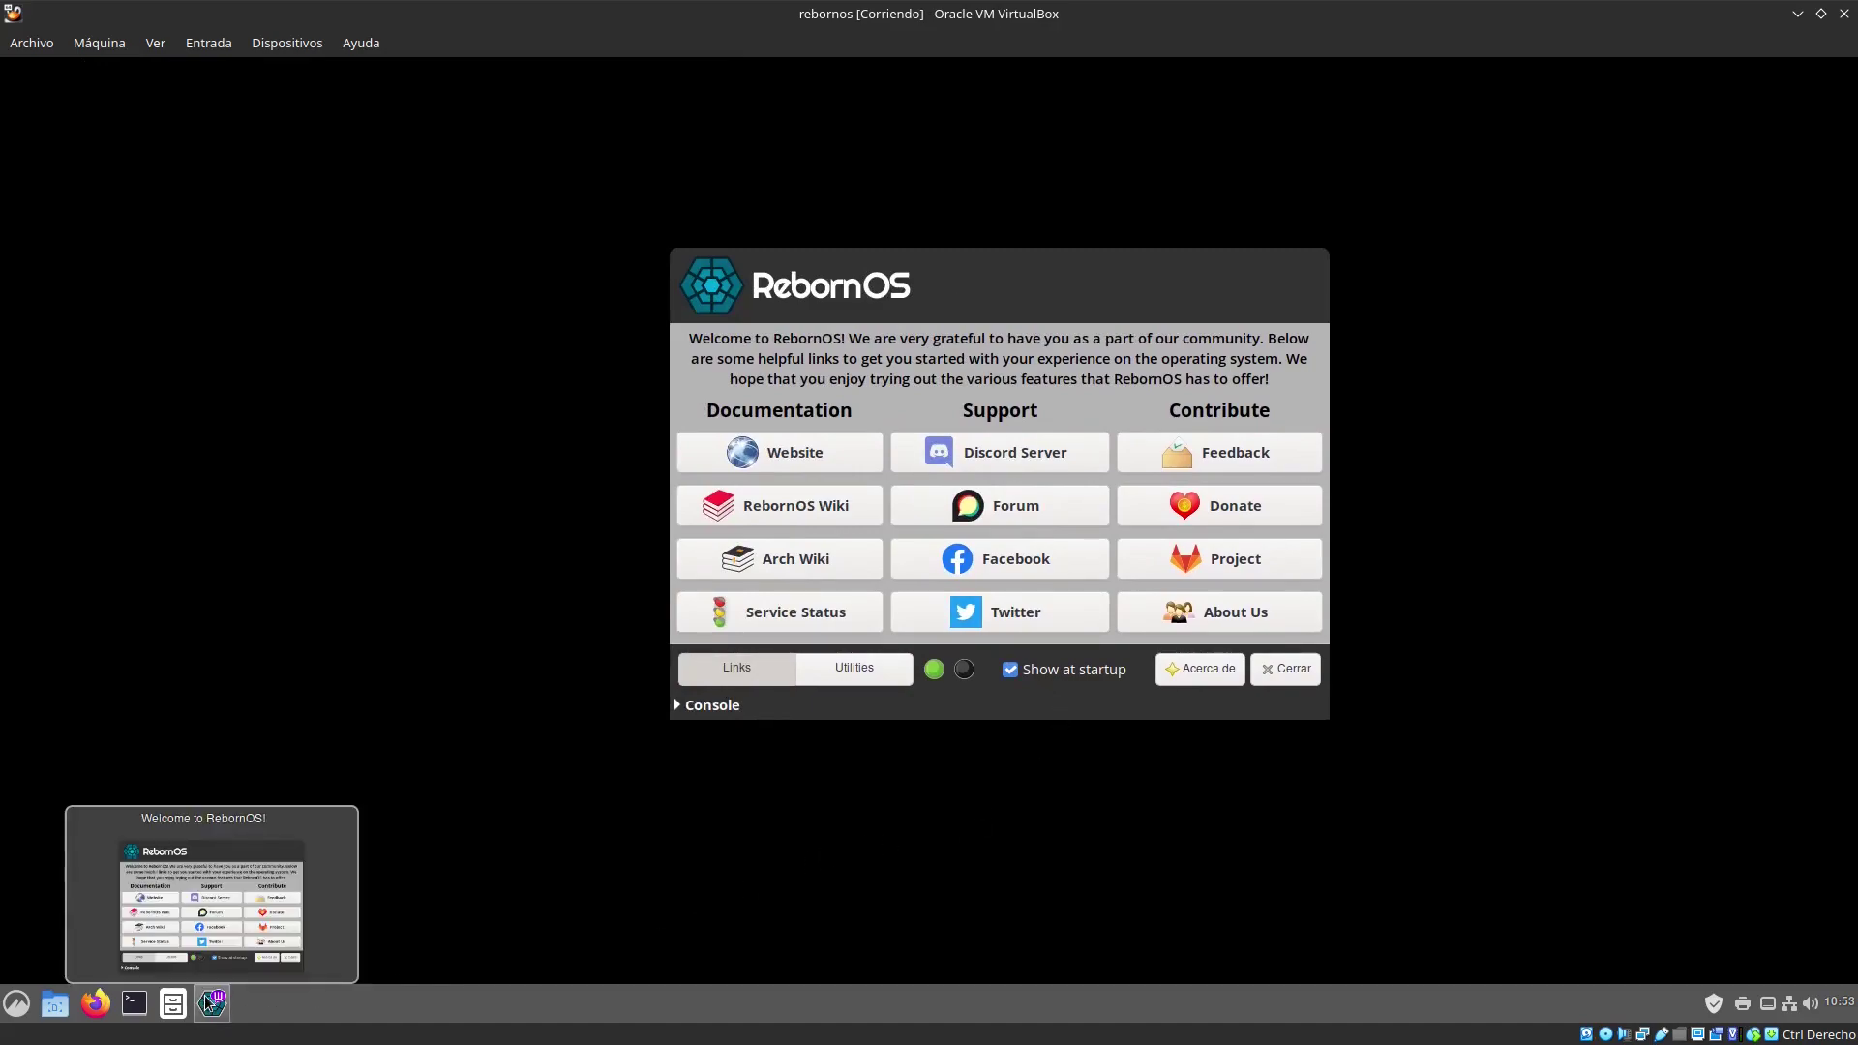
click(16, 1005)
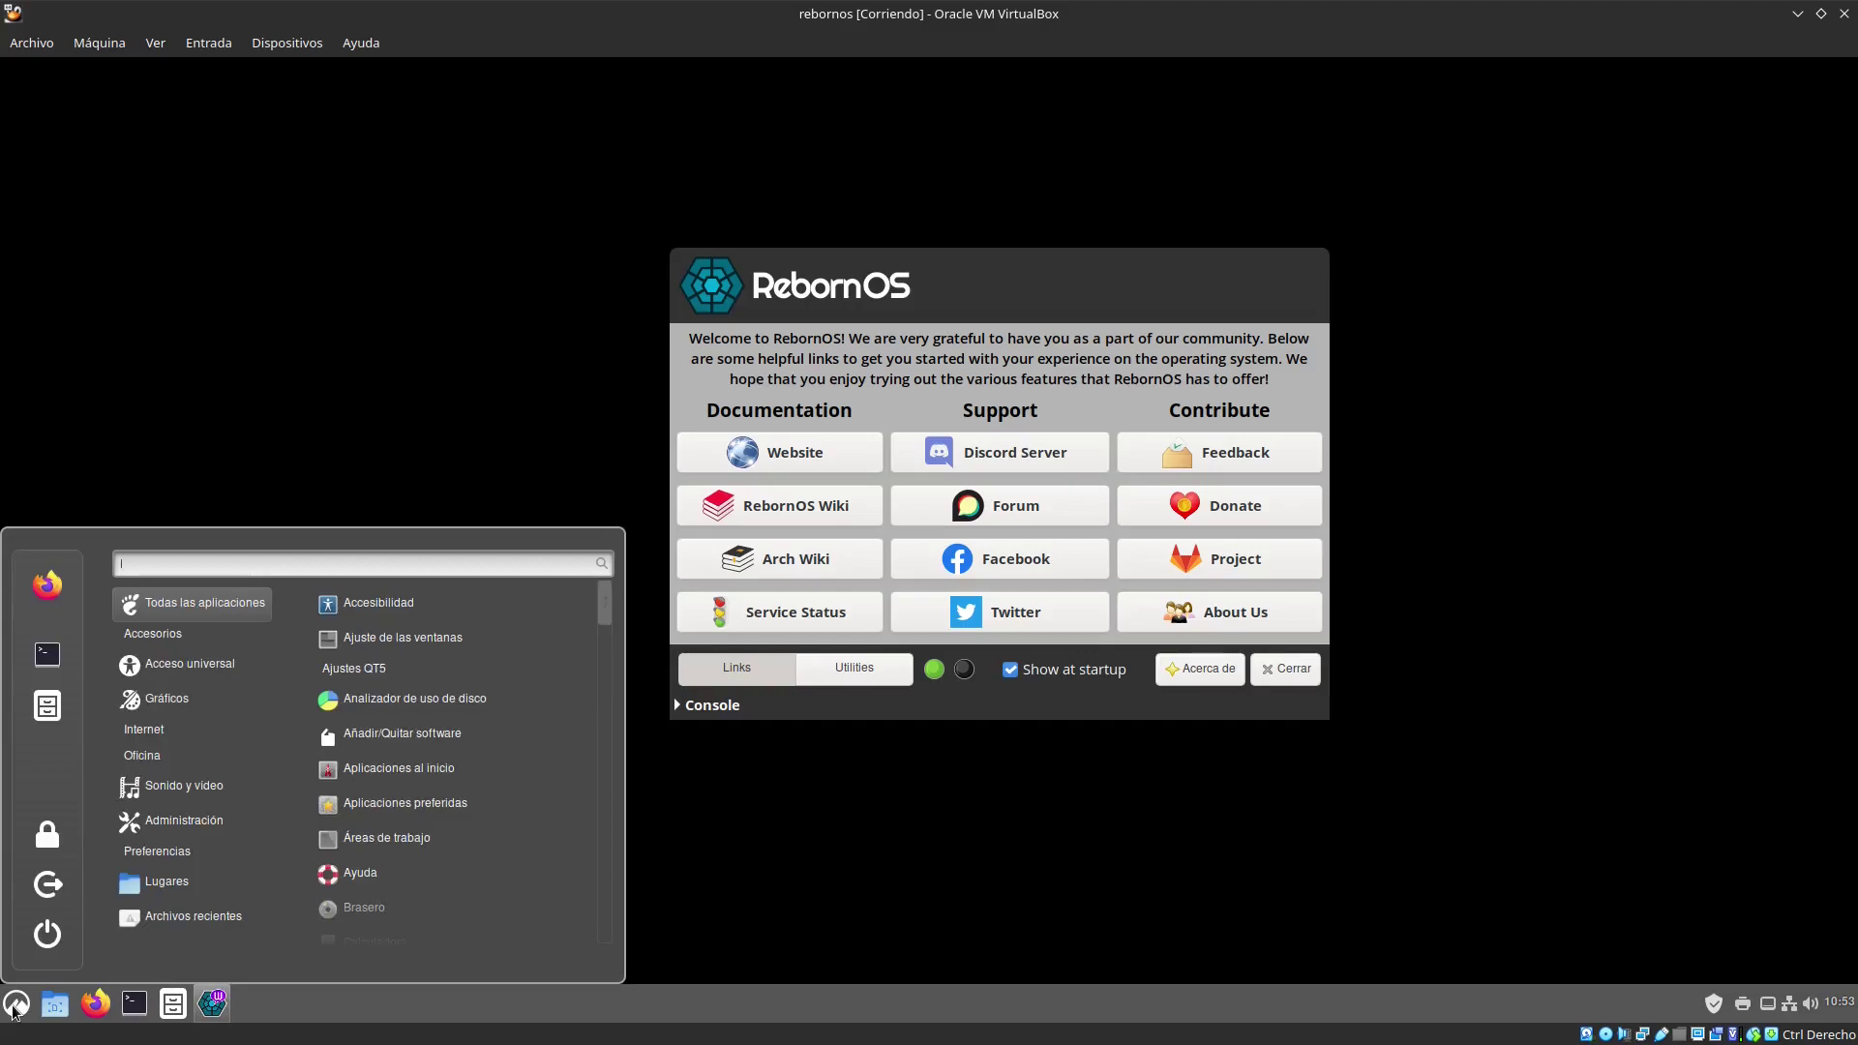
click(839, 882)
click(1285, 669)
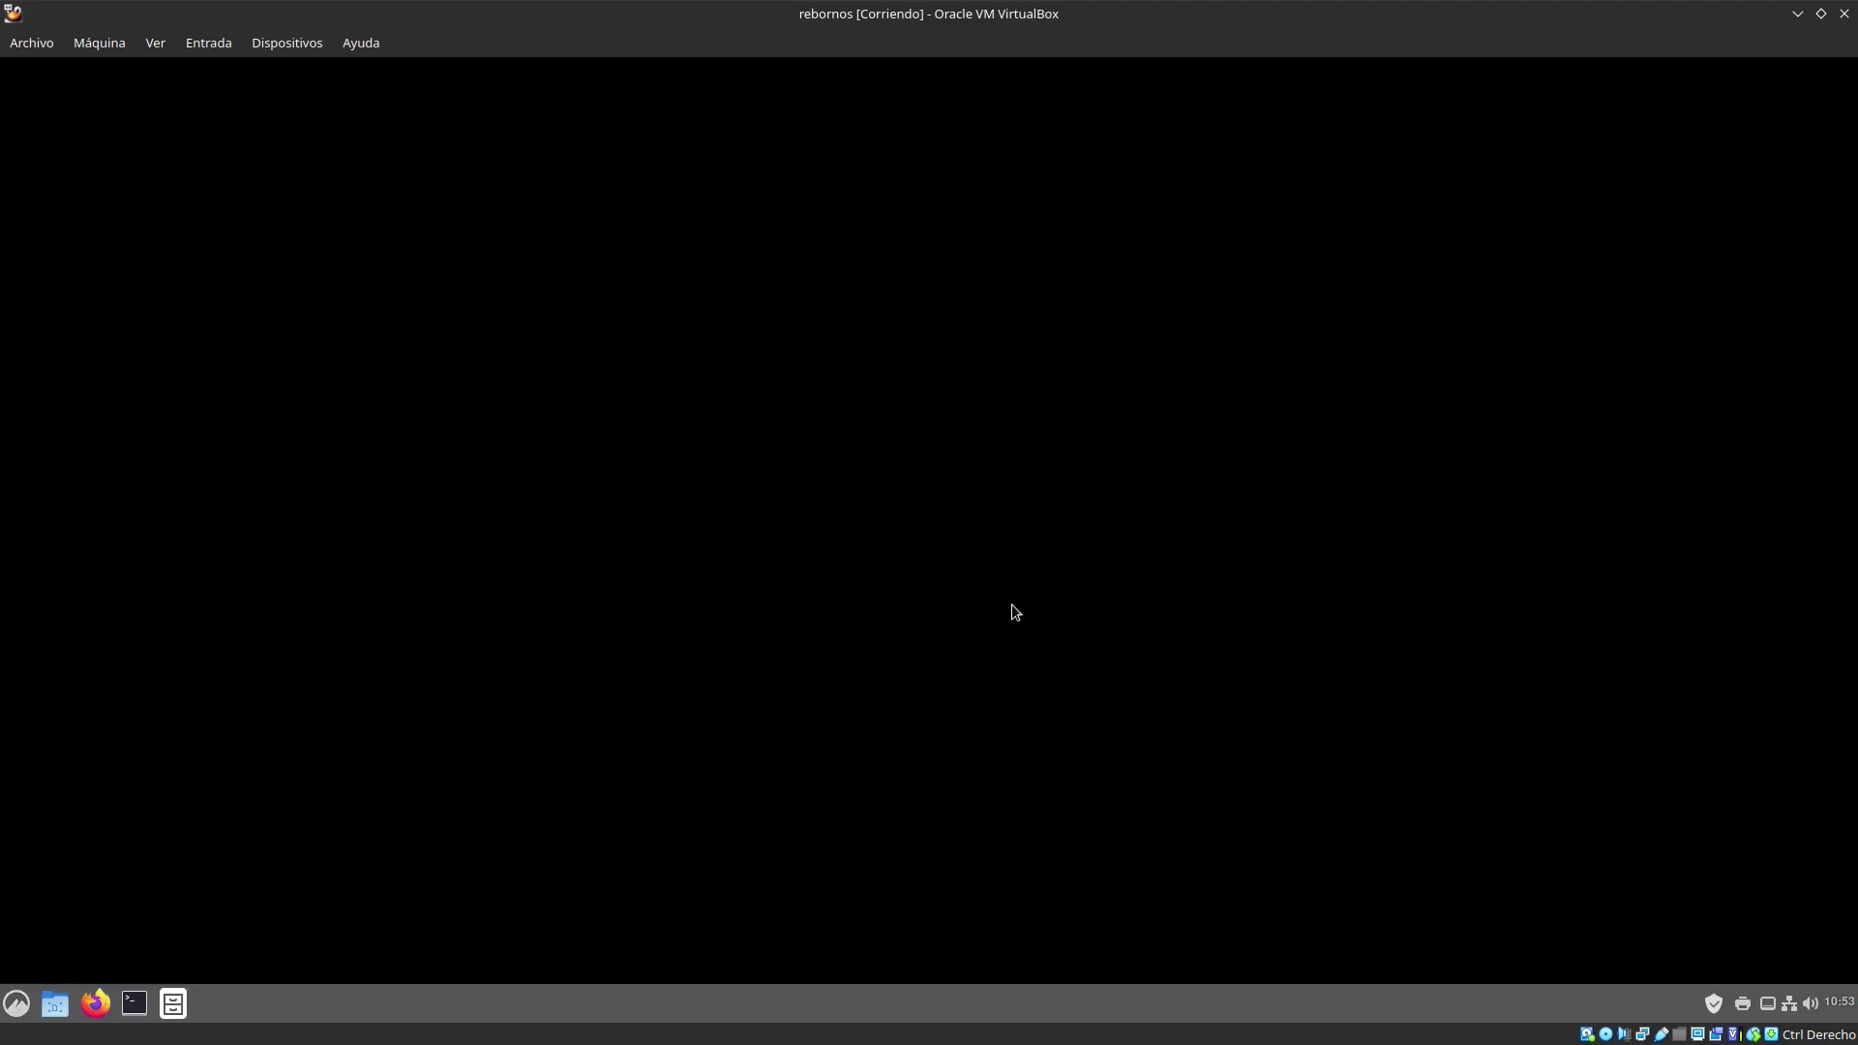
Step: Open the desktop background settings in Cinnamon
right_click(973, 572)
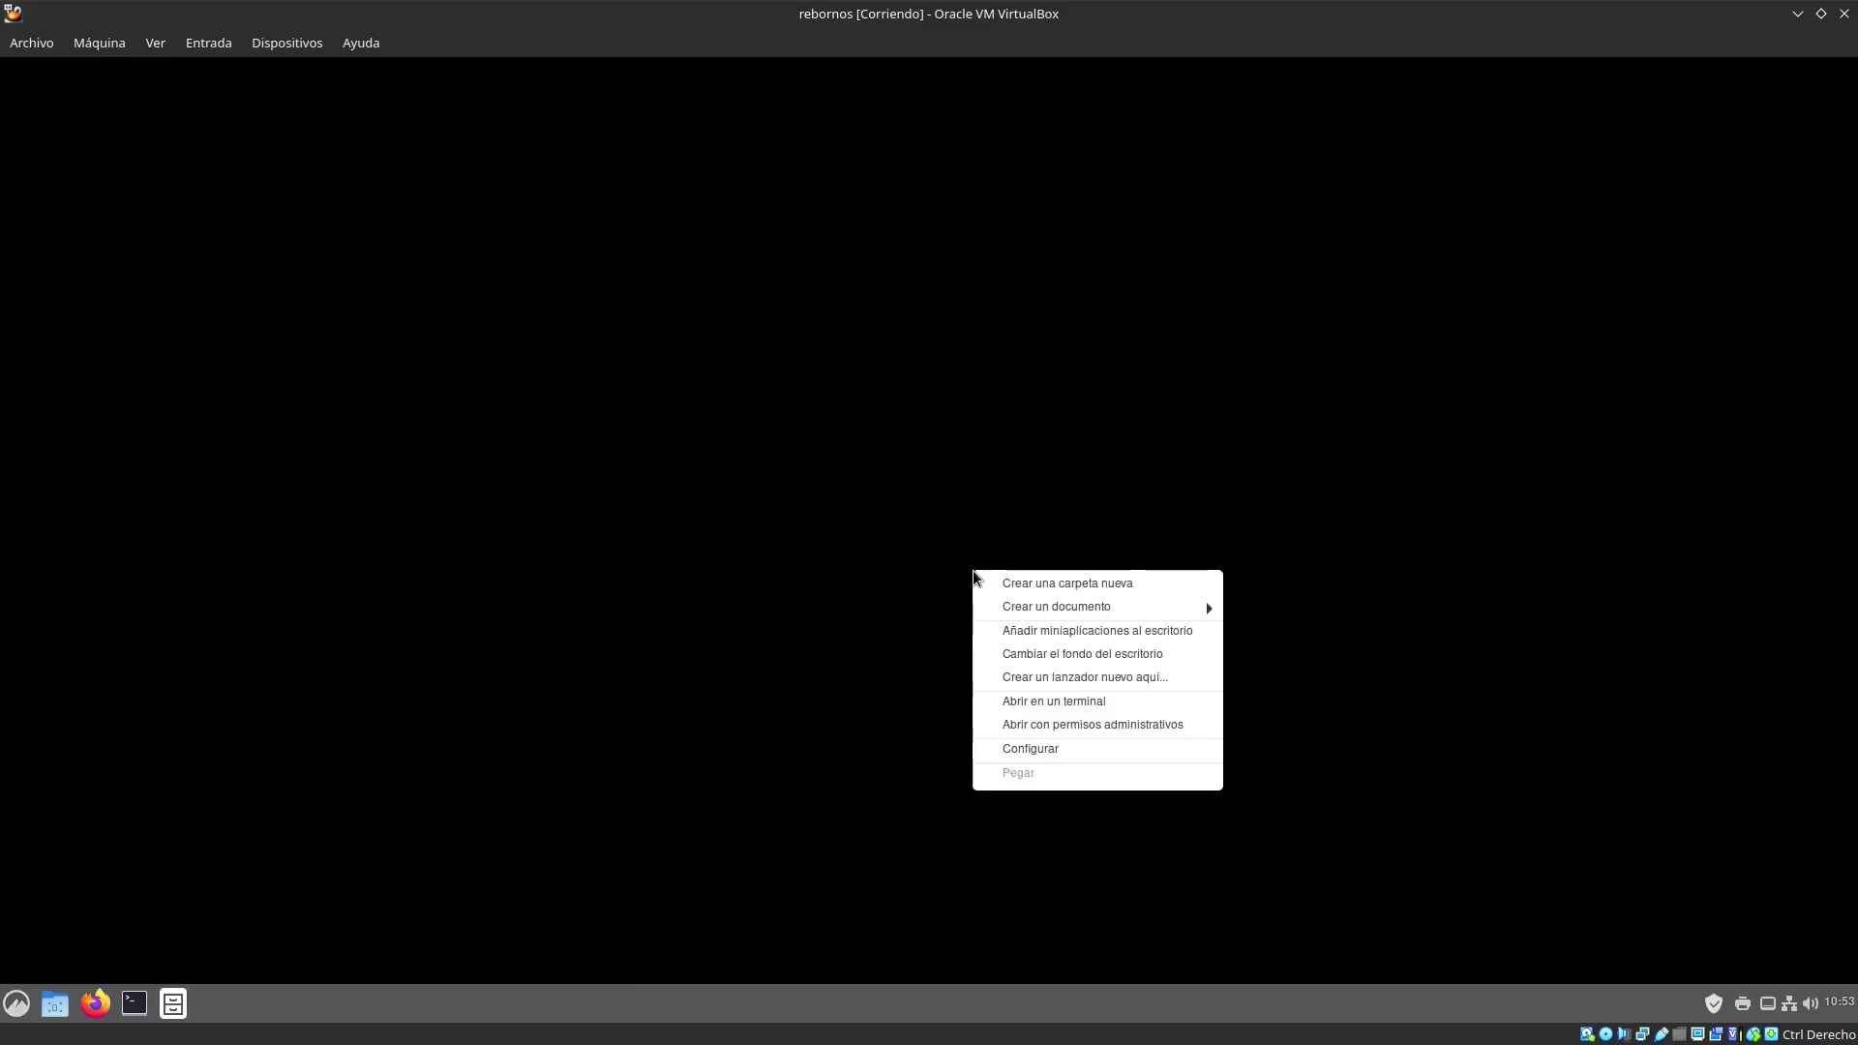
click(1052, 654)
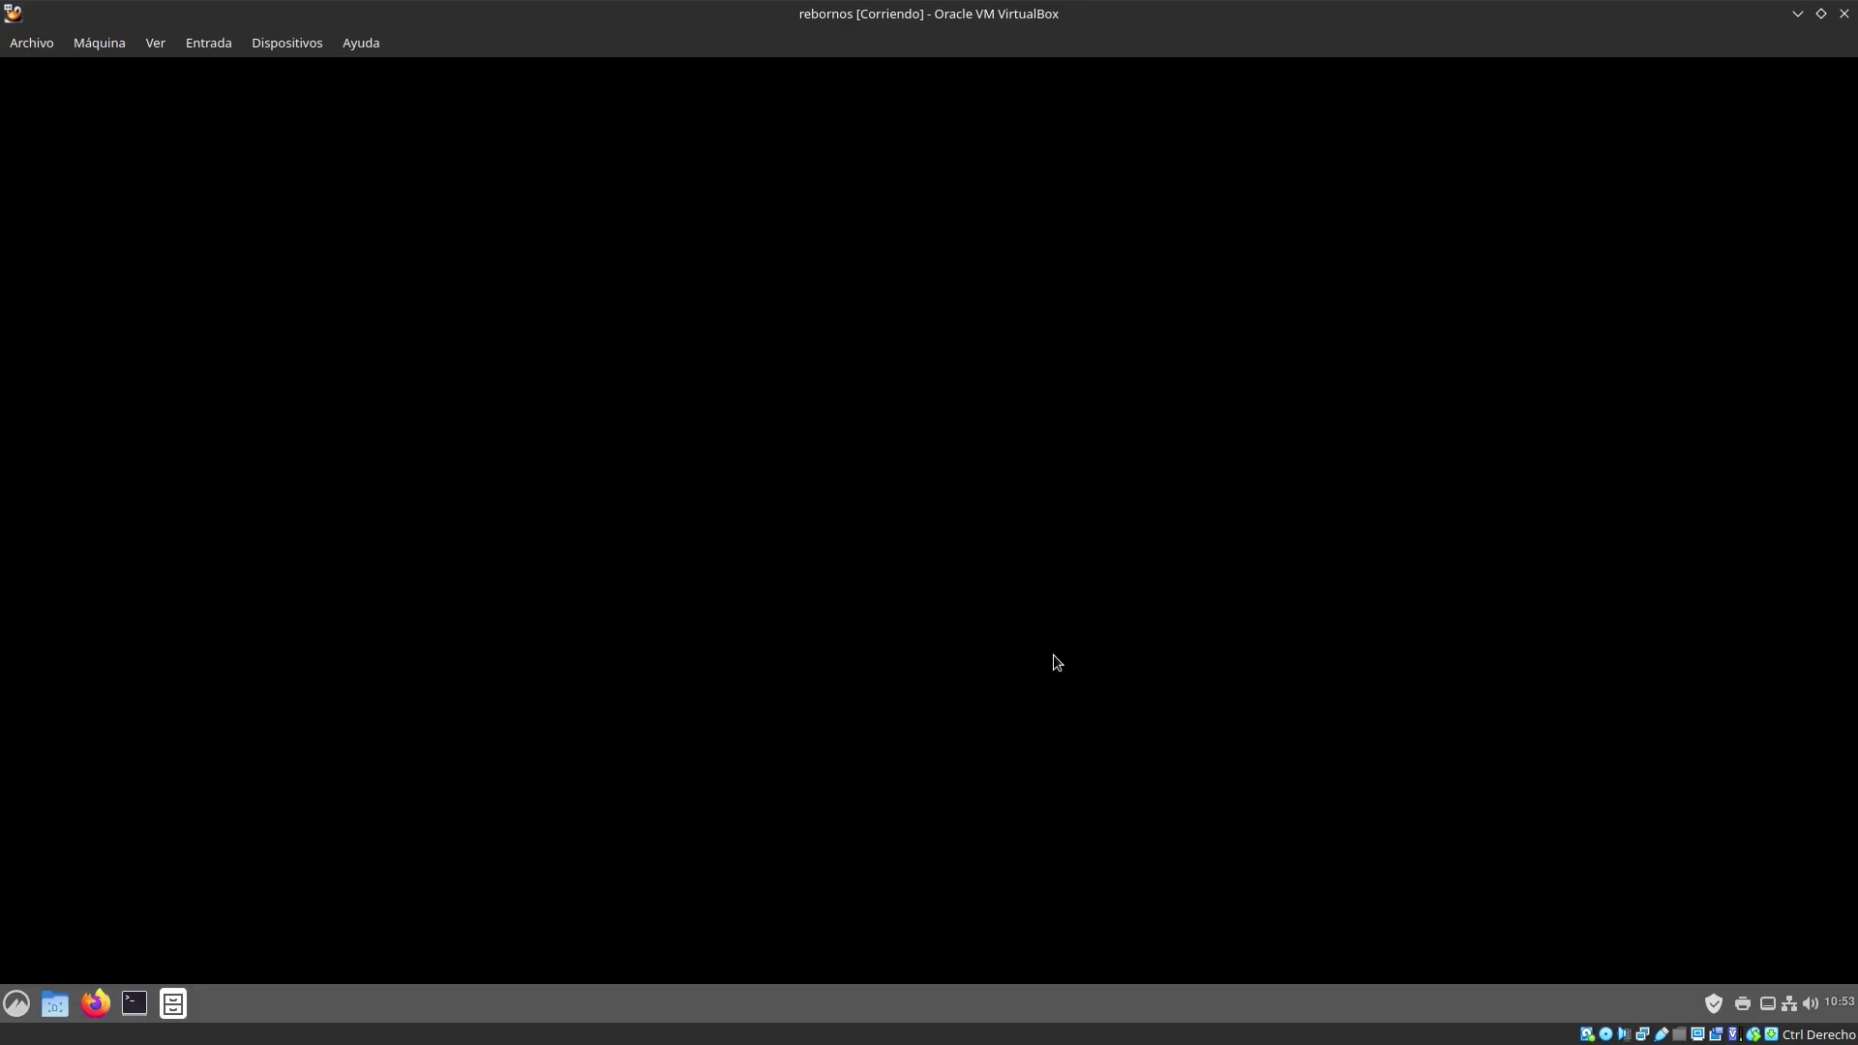